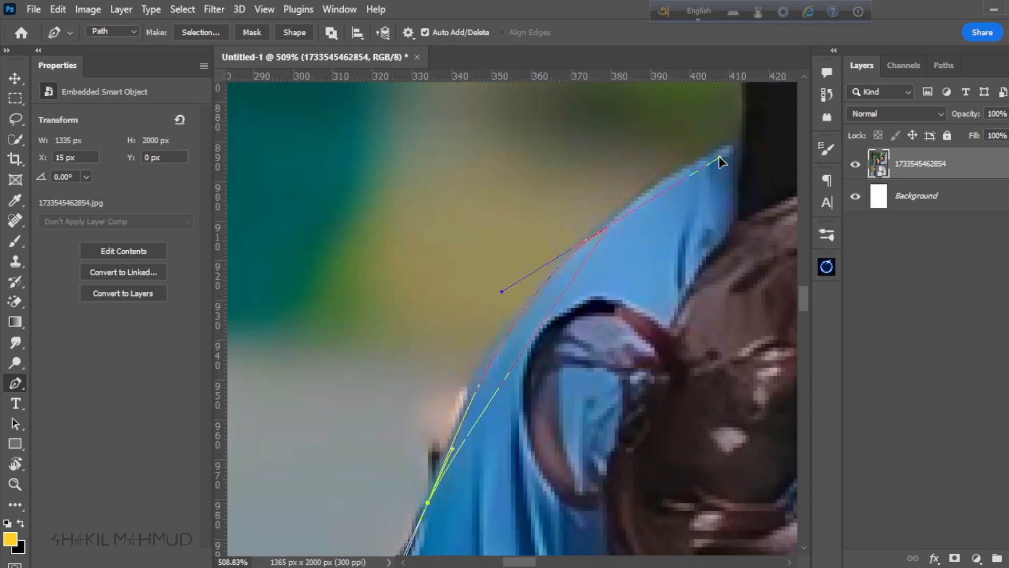
Step: Continue the Pen path around the couple's outline, starting from the outer edge of the woman's blue sleeve
{"action": "left_click_drag", "start_coordinate": [720, 156], "coordinate": [720, 156]}
{"action": "left_click", "coordinate": [608, 226], "text": "alt"}
{"action": "left_click", "coordinate": [741, 134]}
{"action": "scroll", "coordinate": [730, 152], "scroll_direction": "down", "scroll_amount": 6}
{"action": "scroll", "coordinate": [447, 278], "scroll_direction": "up", "scroll_amount": 6}
{"action": "left_click", "coordinate": [435, 226]}
{"action": "left_click_drag", "start_coordinate": [435, 226], "coordinate": [424, 402]}
{"action": "left_click_drag", "start_coordinate": [481, 282], "coordinate": [547, 221]}
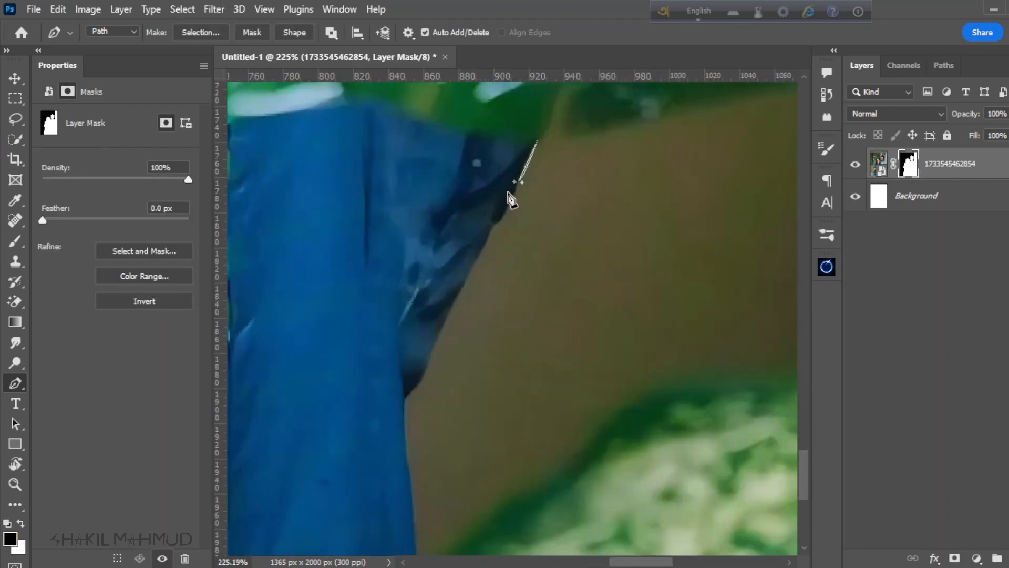
Step: Trace a Pen path down the dress edge beside the brown background gap to the bottom of the photo
{"action": "left_click", "coordinate": [494, 225]}
{"action": "left_click", "coordinate": [473, 260]}
{"action": "scroll", "coordinate": [439, 281], "scroll_direction": "up", "scroll_amount": 4}
{"action": "left_click", "coordinate": [419, 428]}
{"action": "left_click", "coordinate": [379, 491]}
{"action": "left_click", "coordinate": [312, 442]}
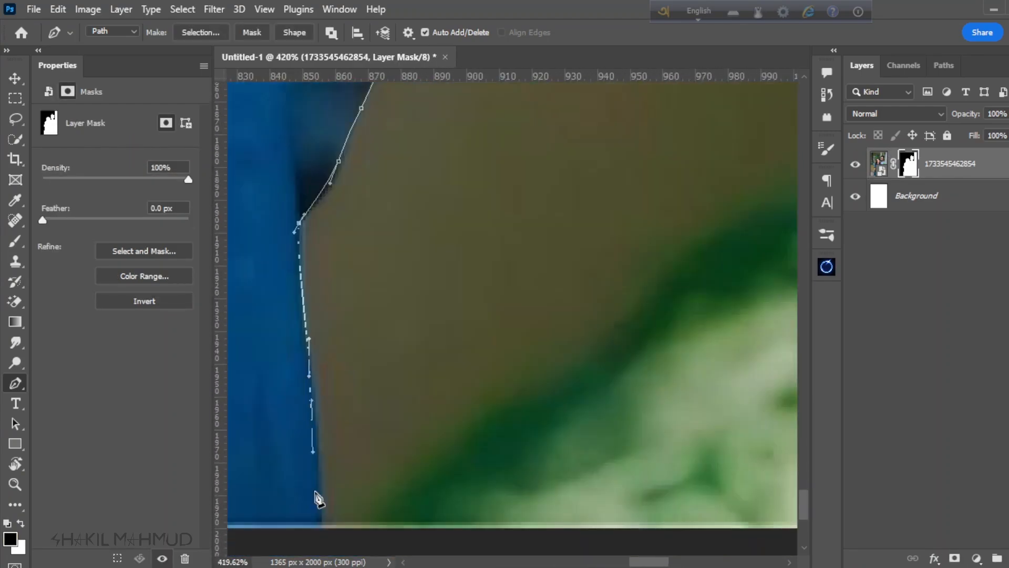
{"action": "left_click", "coordinate": [317, 528]}
Step: Complete the path around the brown gap along the lower leaf, the curtain edge and the underside of the upper leaf
{"action": "scroll", "coordinate": [317, 528], "scroll_direction": "down", "scroll_amount": 5}
{"action": "left_click_drag", "start_coordinate": [520, 280], "coordinate": [538, 268]}
{"action": "left_click_drag", "start_coordinate": [426, 290], "coordinate": [451, 279]}
{"action": "left_click_drag", "start_coordinate": [507, 263], "coordinate": [531, 261]}
{"action": "left_click", "coordinate": [632, 296]}
{"action": "left_click", "coordinate": [715, 189]}
{"action": "left_click_drag", "start_coordinate": [366, 271], "coordinate": [293, 269]}
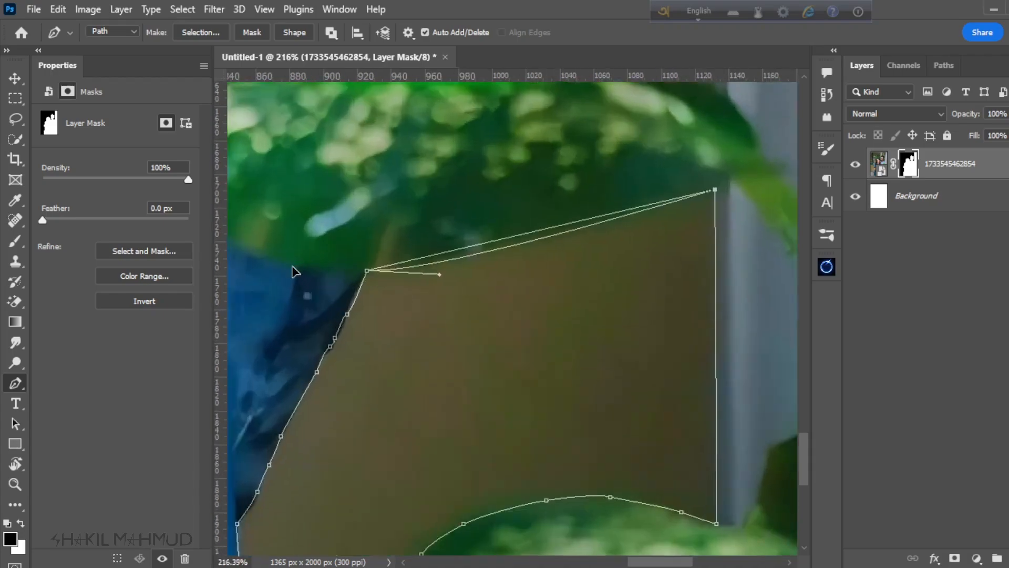
Step: Turn the path into a selection, paint black on the layer mask to hide the brown area, and deselect
{"action": "key", "text": "ctrl+Return"}
{"action": "scroll", "coordinate": [470, 318], "scroll_direction": "down", "scroll_amount": 8}
{"action": "key", "text": "b"}
{"action": "left_click_drag", "start_coordinate": [504, 347], "coordinate": [621, 244]}
{"action": "key", "text": "ctrl+d"}
Step: Trace a closed Pen path around the small triangular brown gap between the two leaves beside the curtain
{"action": "scroll", "coordinate": [566, 294], "scroll_direction": "up", "scroll_amount": 10}
{"action": "key", "text": "p"}
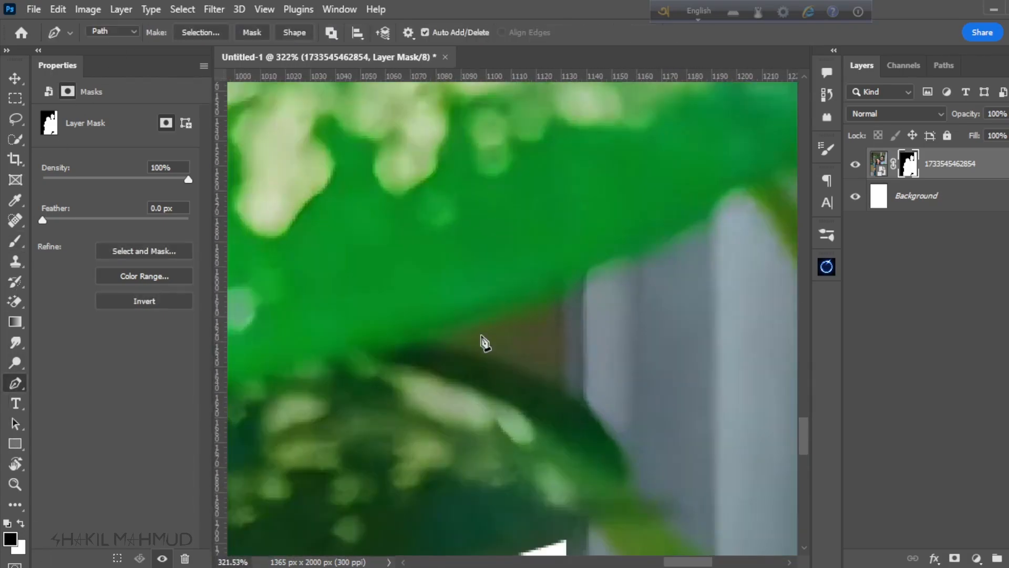
{"action": "left_click", "coordinate": [559, 292]}
{"action": "left_click_drag", "start_coordinate": [438, 332], "coordinate": [381, 334]}
{"action": "left_click_drag", "start_coordinate": [567, 383], "coordinate": [572, 399]}
{"action": "scroll", "coordinate": [552, 358], "scroll_direction": "down", "scroll_amount": 4}
{"action": "scroll", "coordinate": [555, 341], "scroll_direction": "up", "scroll_amount": 4}
{"action": "left_click", "coordinate": [559, 318]}
{"action": "key", "text": "ctrl+z"}
{"action": "scroll", "coordinate": [570, 362], "scroll_direction": "up", "scroll_amount": 2}
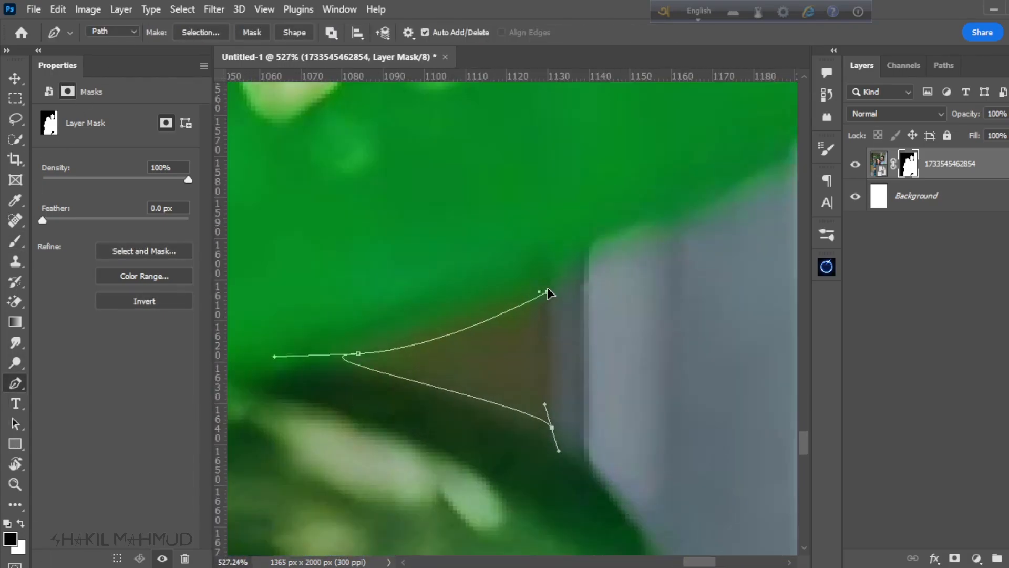
{"action": "left_click", "coordinate": [543, 292]}
Step: Hide the triangular gap by selecting the path, painting black on the layer mask and deselecting
{"action": "key", "text": "ctrl+Return"}
{"action": "scroll", "coordinate": [502, 336], "scroll_direction": "down", "scroll_amount": 2}
{"action": "scroll", "coordinate": [486, 392], "scroll_direction": "up", "scroll_amount": 2}
{"action": "key", "text": "b"}
{"action": "left_click_drag", "start_coordinate": [442, 347], "coordinate": [331, 336]}
{"action": "key", "text": "ctrl+d"}
Step: Examine the masked cutout of the couple, plant and curtain against the white background
{"action": "scroll", "coordinate": [544, 347], "scroll_direction": "down", "scroll_amount": 14}
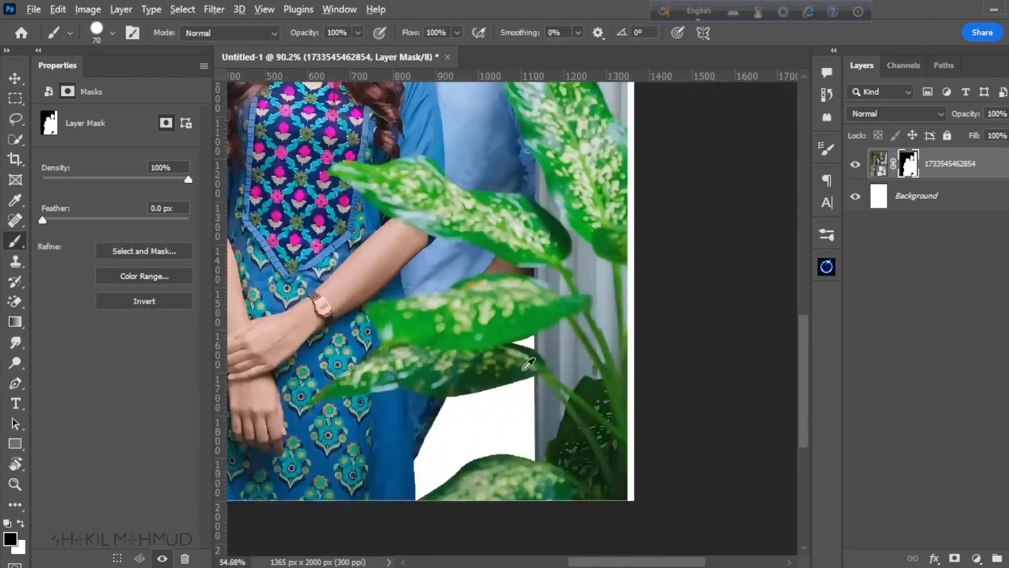
{"action": "scroll", "coordinate": [481, 237], "scroll_direction": "up", "scroll_amount": 2}
{"action": "scroll", "coordinate": [558, 331], "scroll_direction": "down", "scroll_amount": 1}
{"action": "scroll", "coordinate": [555, 296], "scroll_direction": "up", "scroll_amount": 1}
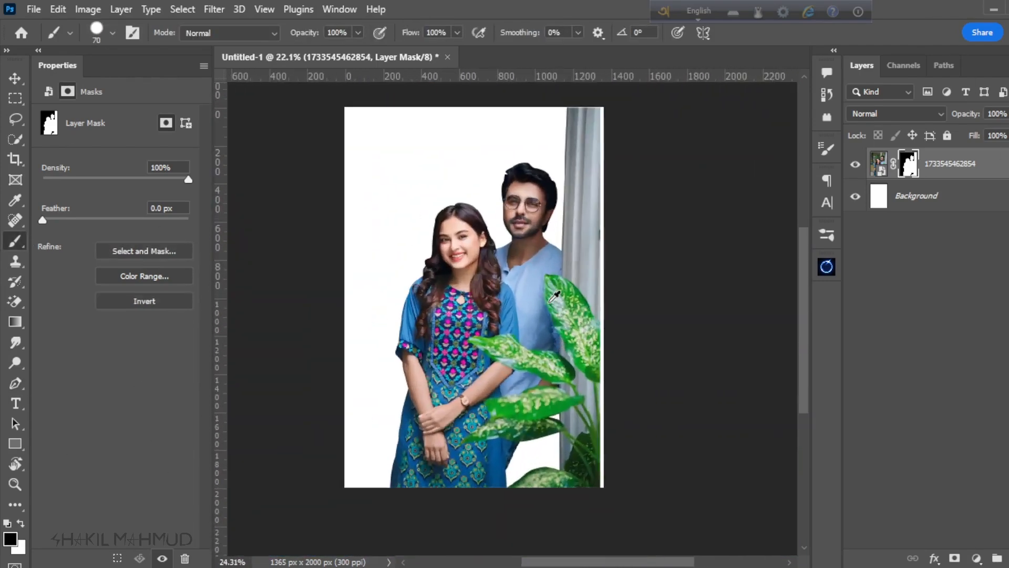
{"action": "left_click", "coordinate": [15, 78]}
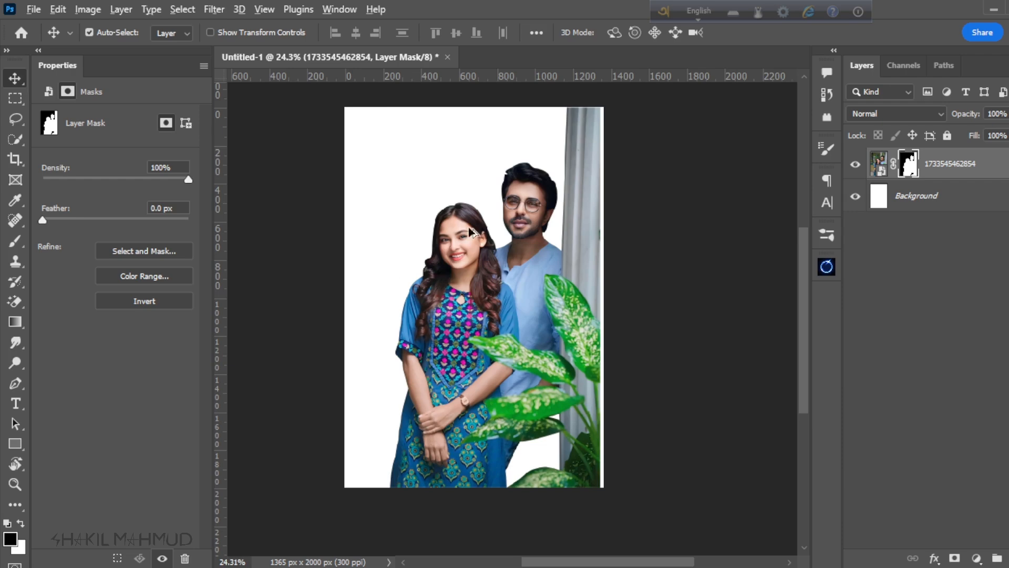
{"action": "scroll", "coordinate": [504, 271], "scroll_direction": "down", "scroll_amount": 1}
{"action": "scroll", "coordinate": [512, 270], "scroll_direction": "down", "scroll_amount": 1}
{"action": "scroll", "coordinate": [515, 274], "scroll_direction": "up", "scroll_amount": 1}
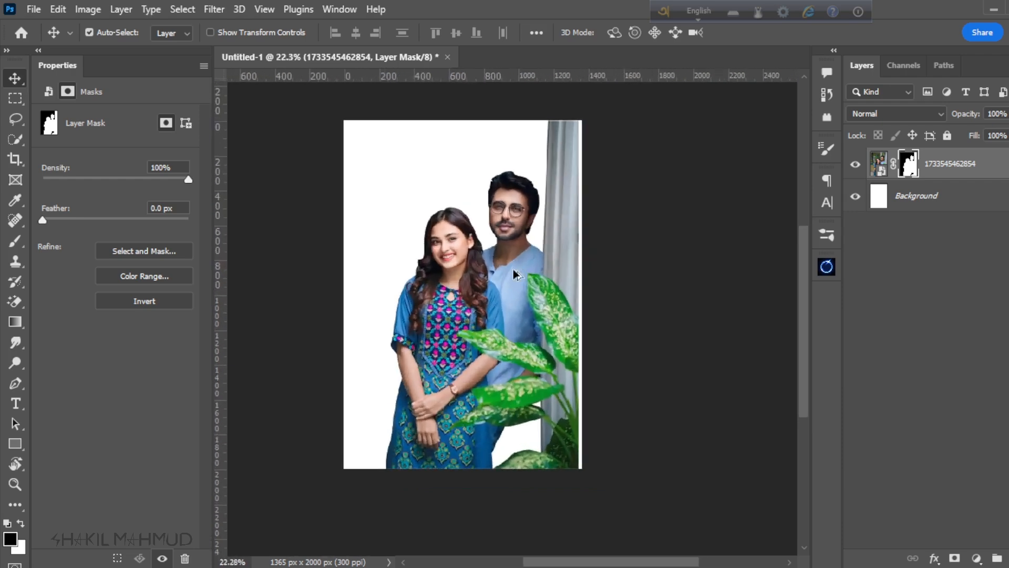
{"action": "scroll", "coordinate": [518, 328], "scroll_direction": "up", "scroll_amount": 1}
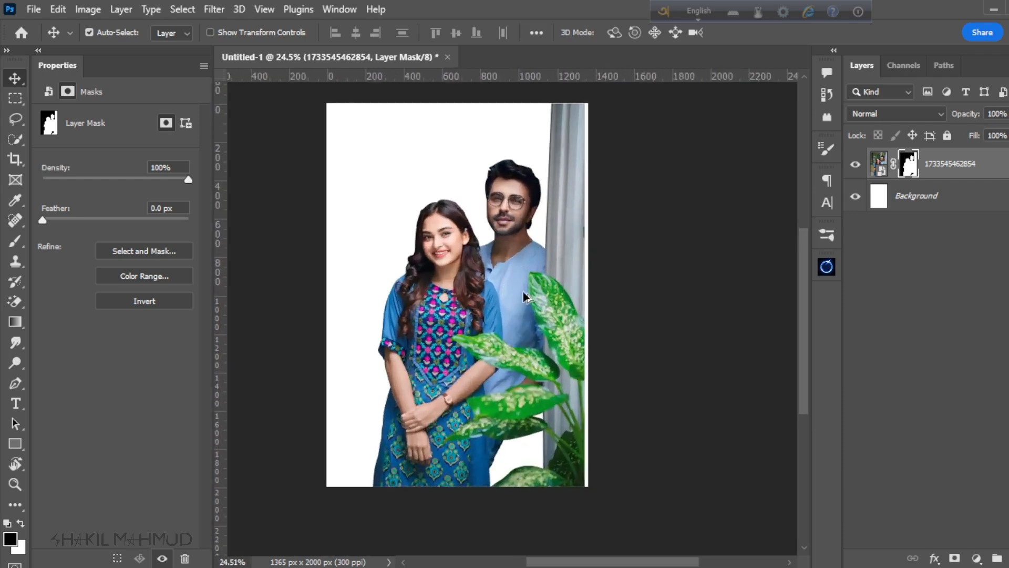
{"action": "scroll", "coordinate": [524, 371], "scroll_direction": "down", "scroll_amount": 1}
{"action": "scroll", "coordinate": [524, 371], "scroll_direction": "up", "scroll_amount": 1}
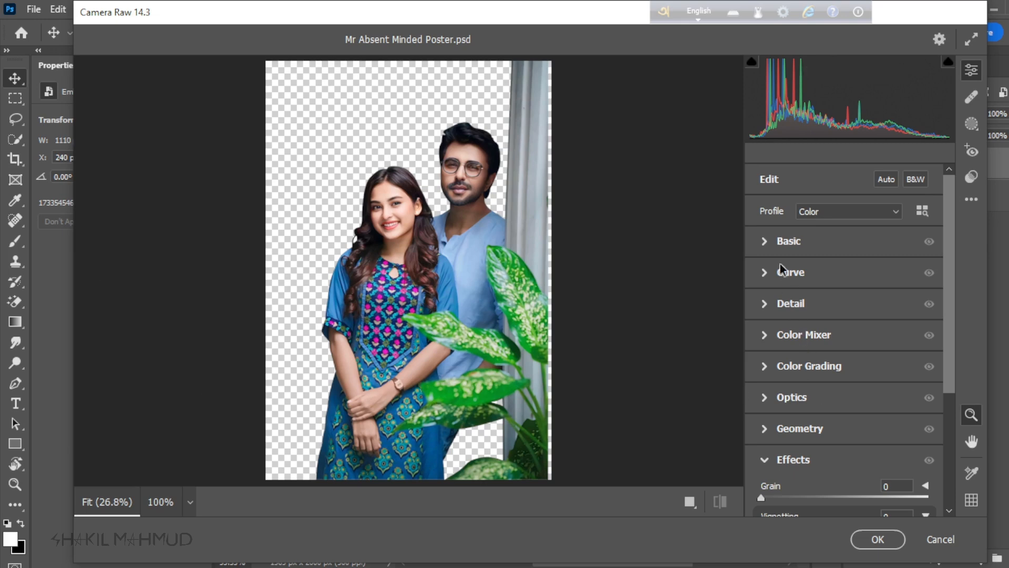
Step: Set Exposure to -0.60 and Contrast to +10 in the Basic adjustments, with Temperature and Tint reset to 0
{"action": "left_click", "coordinate": [764, 244]}
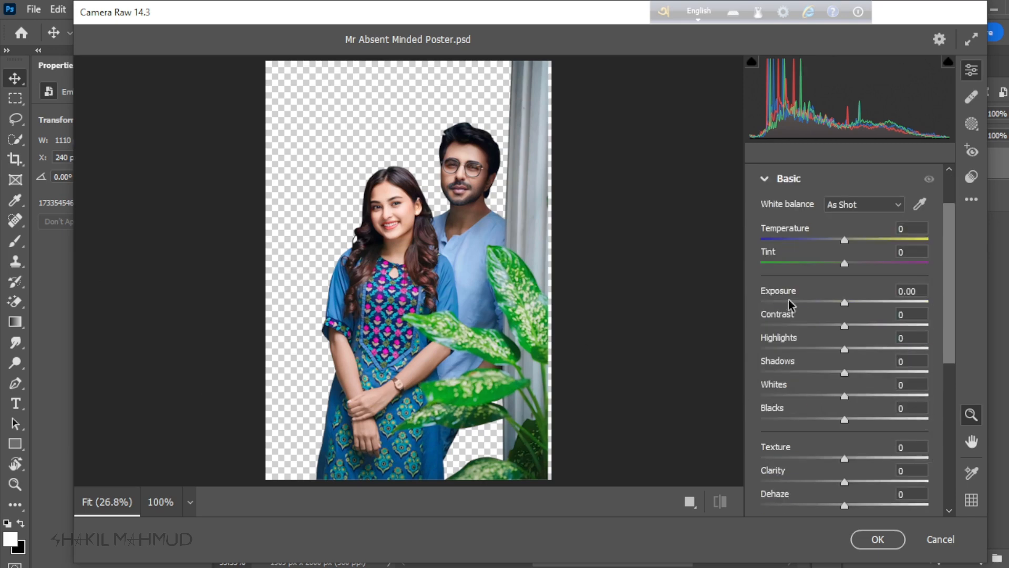
{"action": "left_click_drag", "start_coordinate": [844, 239], "coordinate": [851, 267]}
{"action": "double_click", "coordinate": [837, 241]}
{"action": "double_click", "coordinate": [851, 267]}
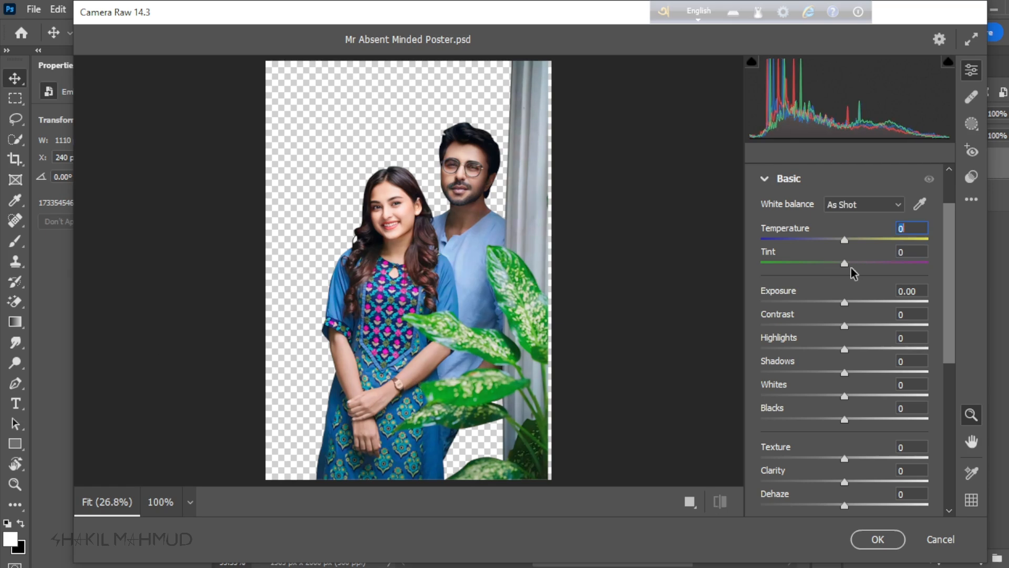
{"action": "left_click_drag", "start_coordinate": [842, 311], "coordinate": [853, 331]}
{"action": "double_click", "coordinate": [838, 312]}
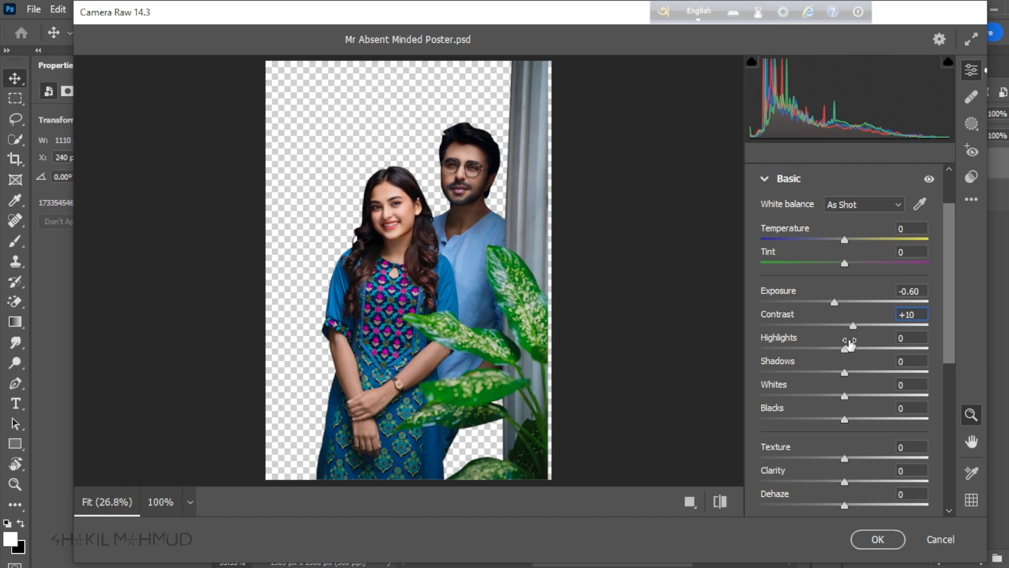
Step: Set Highlights to -43, Shadows to +8, Blacks to -6, Texture to +13, Clarity to +7 and Dehaze to +12, and compare with the default settings
{"action": "left_click_drag", "start_coordinate": [859, 351], "coordinate": [843, 420]}
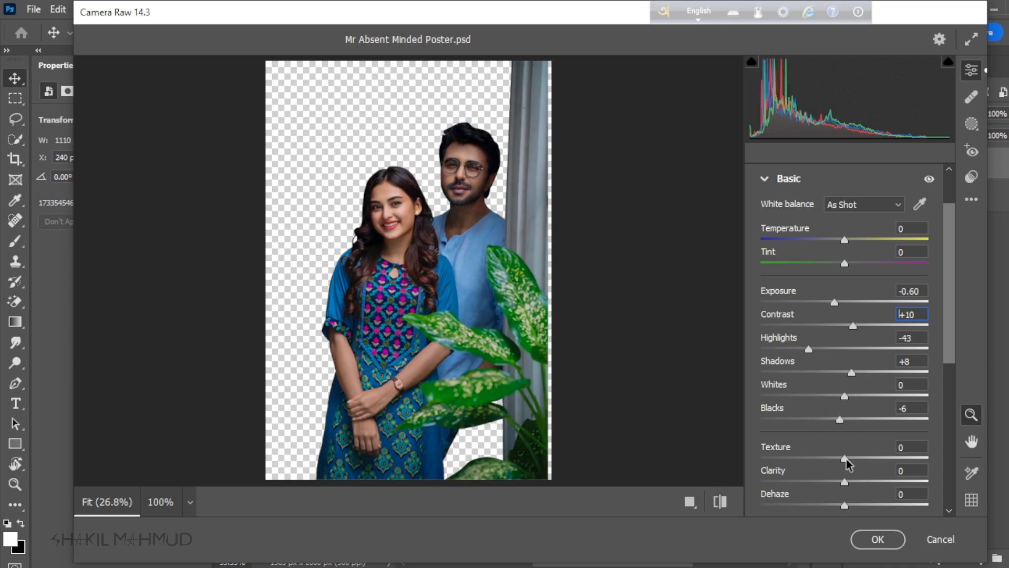
{"action": "left_click_drag", "start_coordinate": [846, 459], "coordinate": [855, 507]}
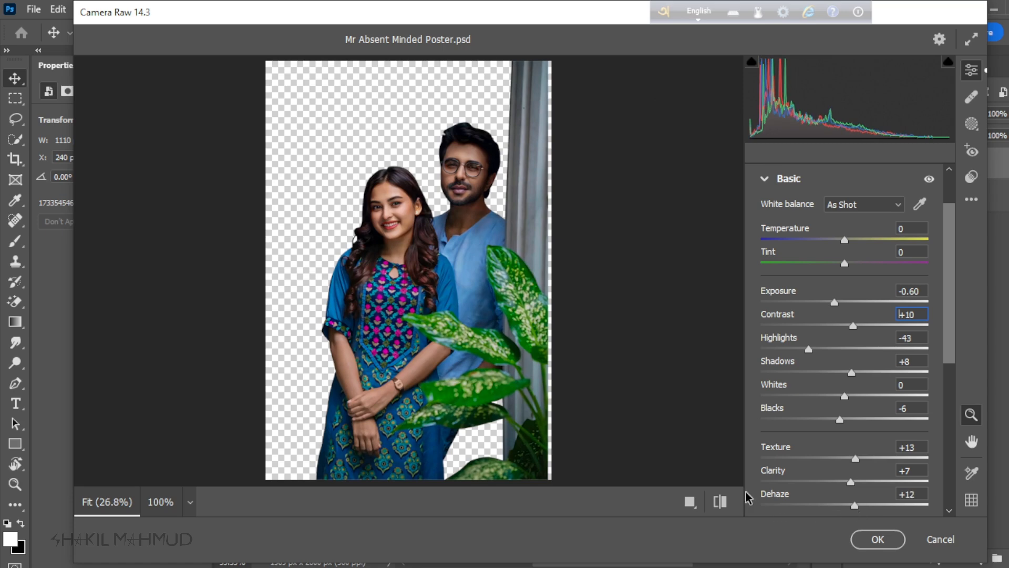
{"action": "left_click", "coordinate": [720, 501]}
{"action": "left_click", "coordinate": [721, 502]}
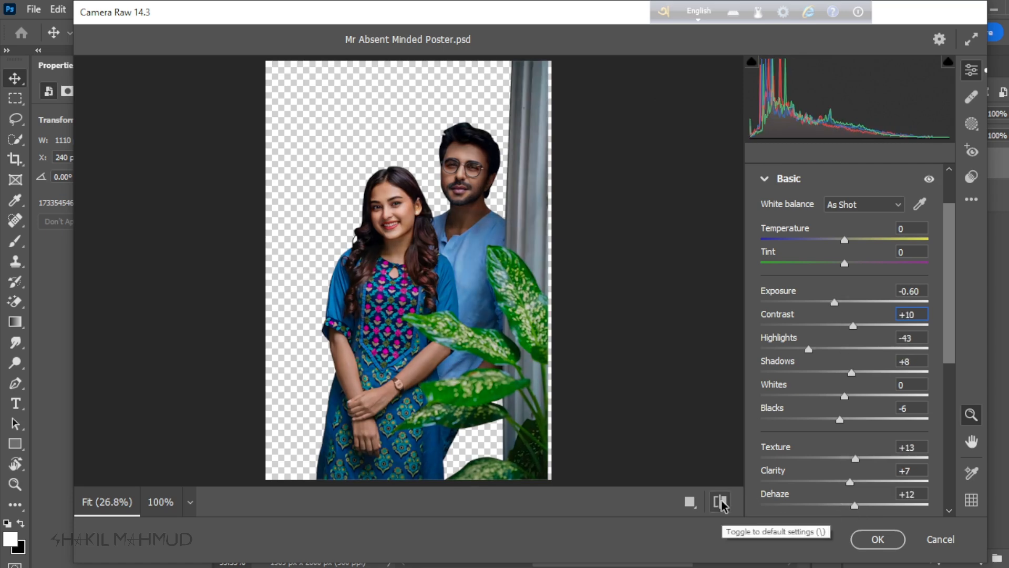
{"action": "left_click", "coordinate": [721, 502]}
{"action": "left_click", "coordinate": [721, 502]}
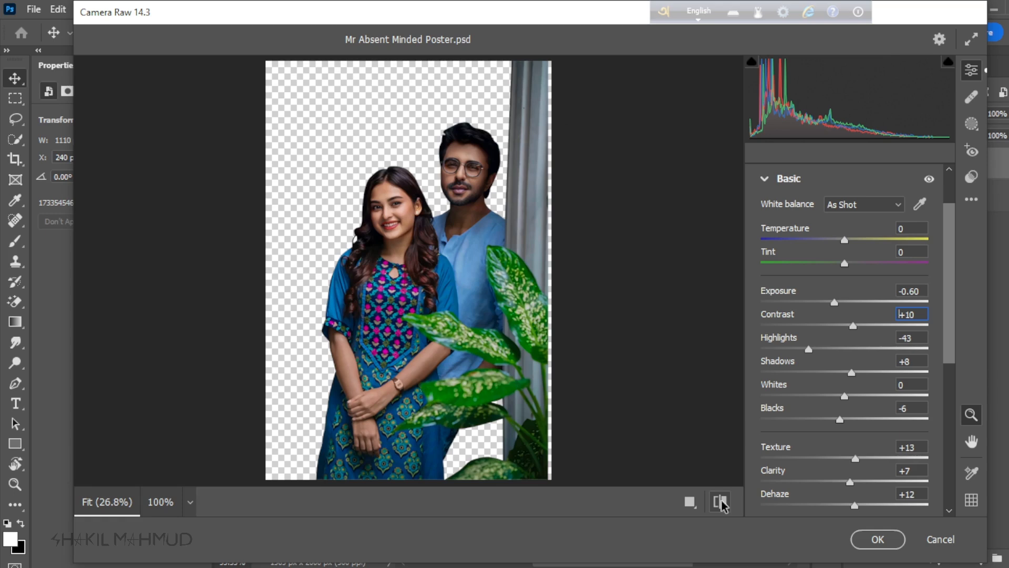
{"action": "left_click", "coordinate": [720, 502]}
{"action": "left_click", "coordinate": [721, 502]}
Step: Set Sharpening to 20 and Noise Reduction to 9 in the Detail adjustments
{"action": "left_click", "coordinate": [766, 180]}
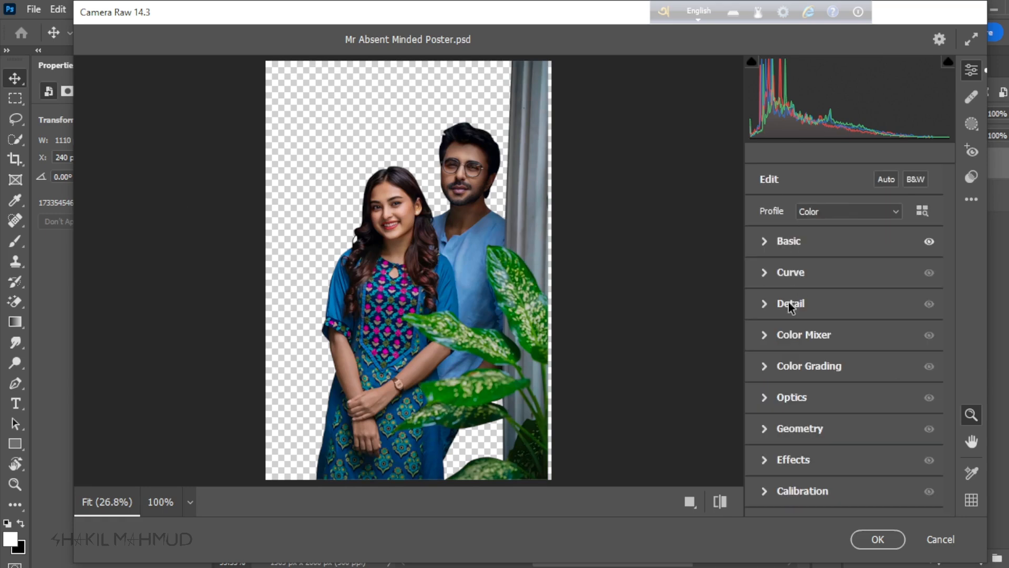
{"action": "left_click", "coordinate": [764, 305]}
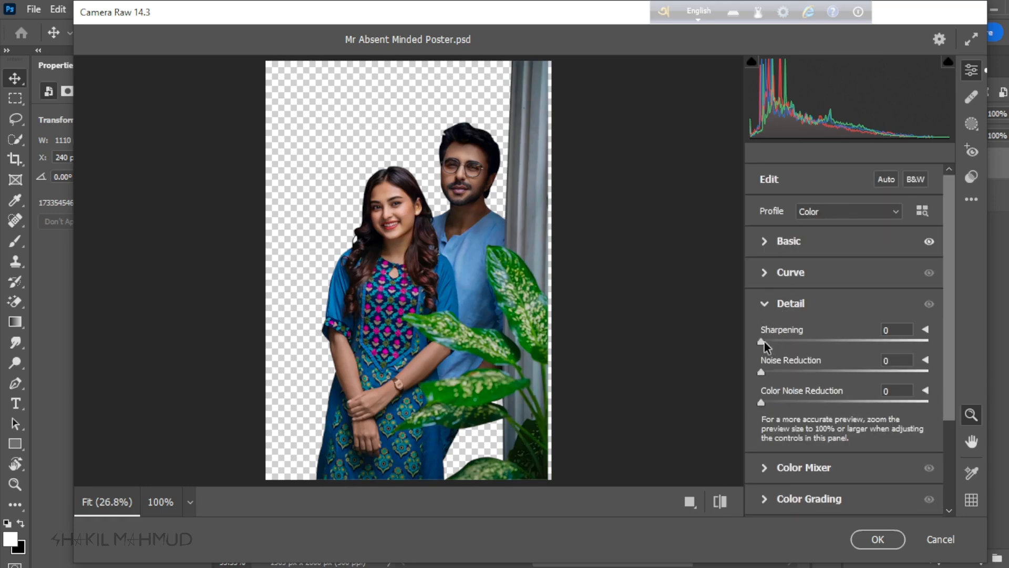
{"action": "left_click_drag", "start_coordinate": [764, 342], "coordinate": [786, 343]}
{"action": "scroll", "coordinate": [820, 405], "scroll_direction": "down", "scroll_amount": 2}
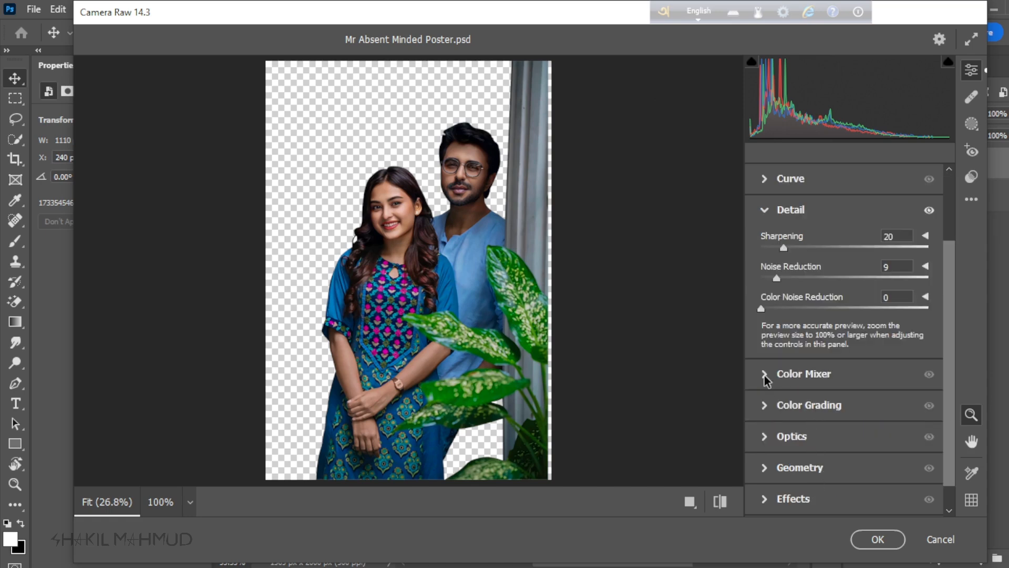
Step: Raise the Oranges saturation slightly in the Color Mixer, comparing the photo with its default settings
{"action": "scroll", "coordinate": [767, 394], "scroll_direction": "down", "scroll_amount": 1}
{"action": "left_click", "coordinate": [764, 345]}
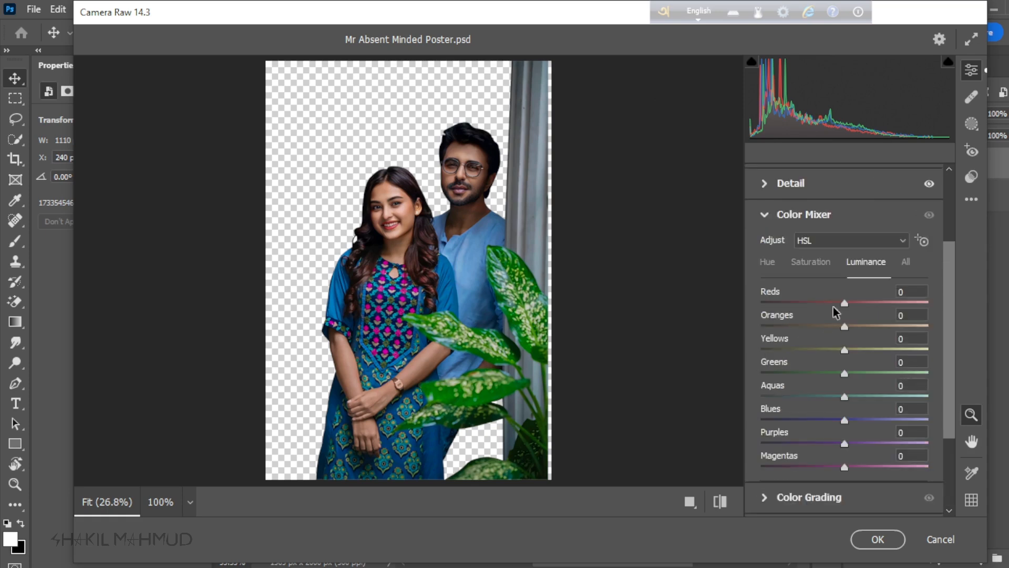
{"action": "left_click", "coordinate": [809, 265]}
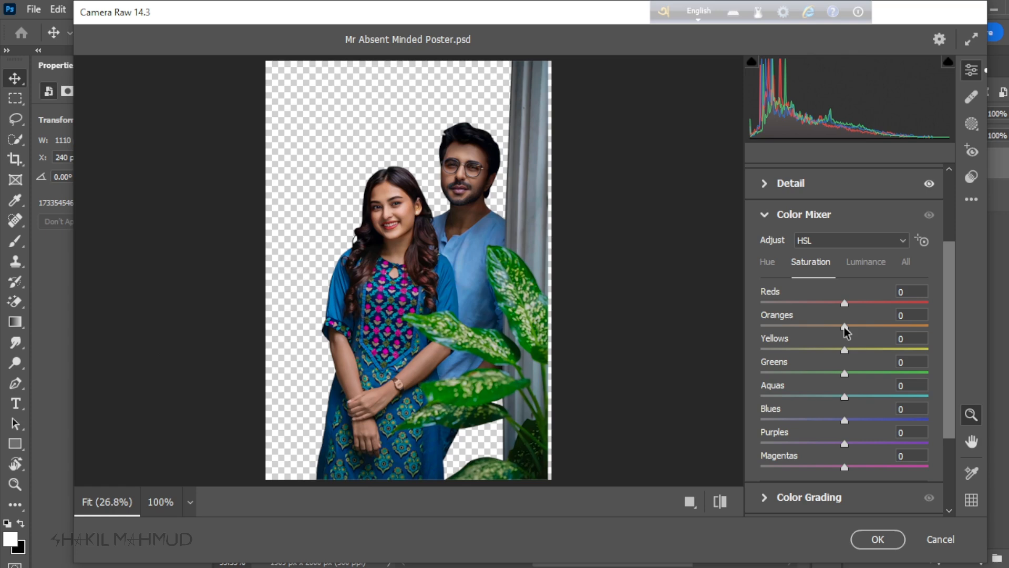
{"action": "left_click_drag", "start_coordinate": [844, 327], "coordinate": [856, 327]}
{"action": "left_click_drag", "start_coordinate": [872, 326], "coordinate": [869, 326]}
{"action": "left_click", "coordinate": [719, 501]}
{"action": "left_click", "coordinate": [719, 502]}
{"action": "left_click", "coordinate": [719, 501]}
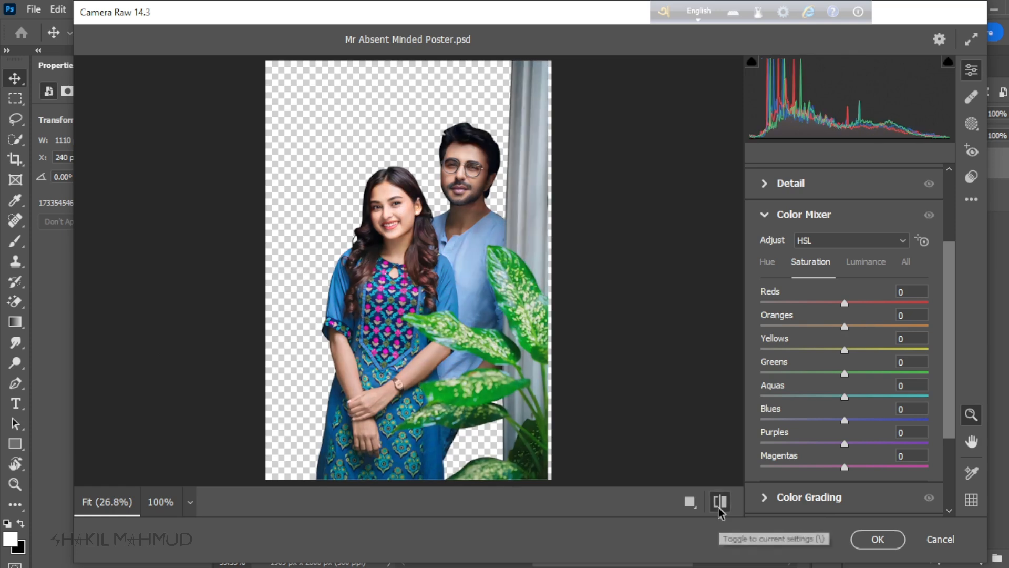
{"action": "left_click", "coordinate": [717, 506]}
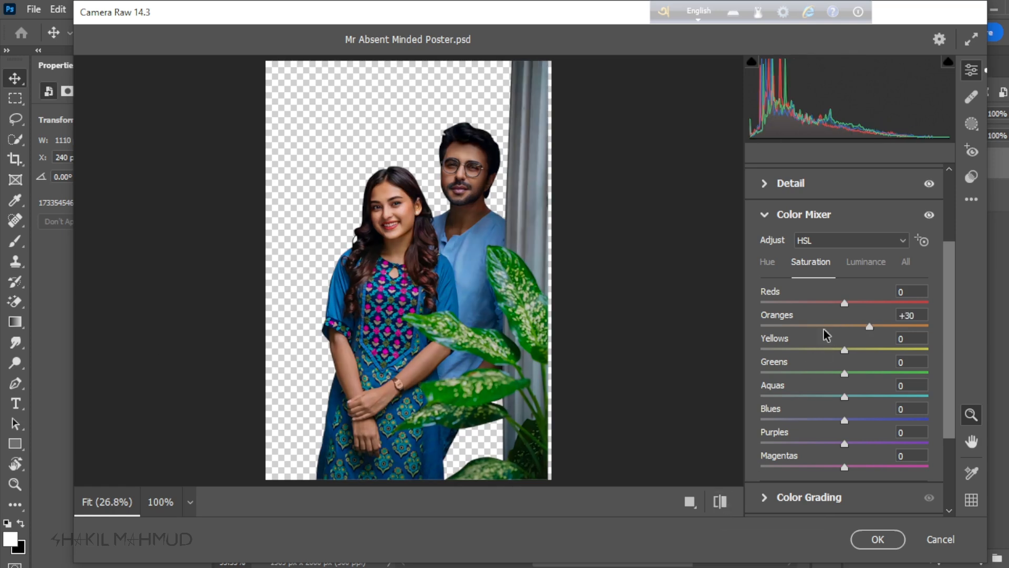
{"action": "left_click_drag", "start_coordinate": [868, 327], "coordinate": [851, 329]}
{"action": "left_click", "coordinate": [771, 265]}
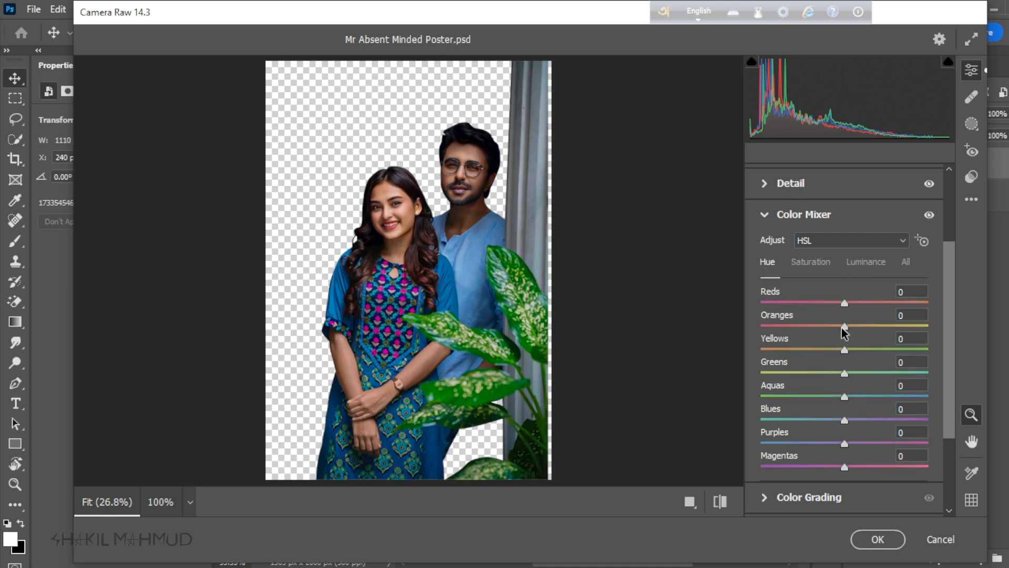
{"action": "mouse_move", "coordinate": [844, 326]}
{"action": "left_mouse_down"}
{"action": "mouse_move", "coordinate": [809, 326]}
{"action": "mouse_move", "coordinate": [839, 326]}
{"action": "left_mouse_up"}
{"action": "double_click", "coordinate": [840, 325]}
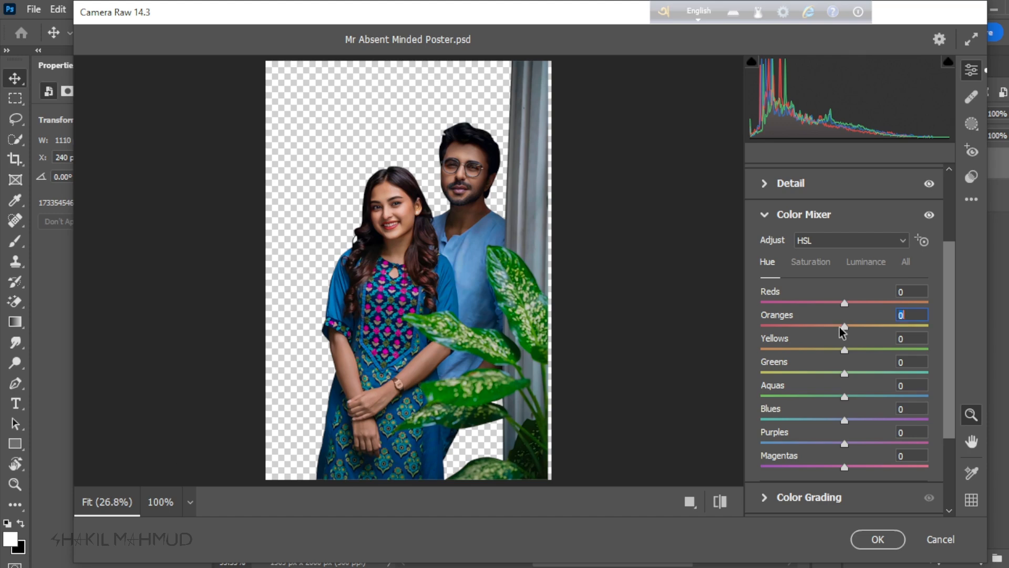
Step: Set the Oranges luminance to -2, compare the photo with its default settings, and apply the Camera Raw adjustments
{"action": "left_click", "coordinate": [872, 264]}
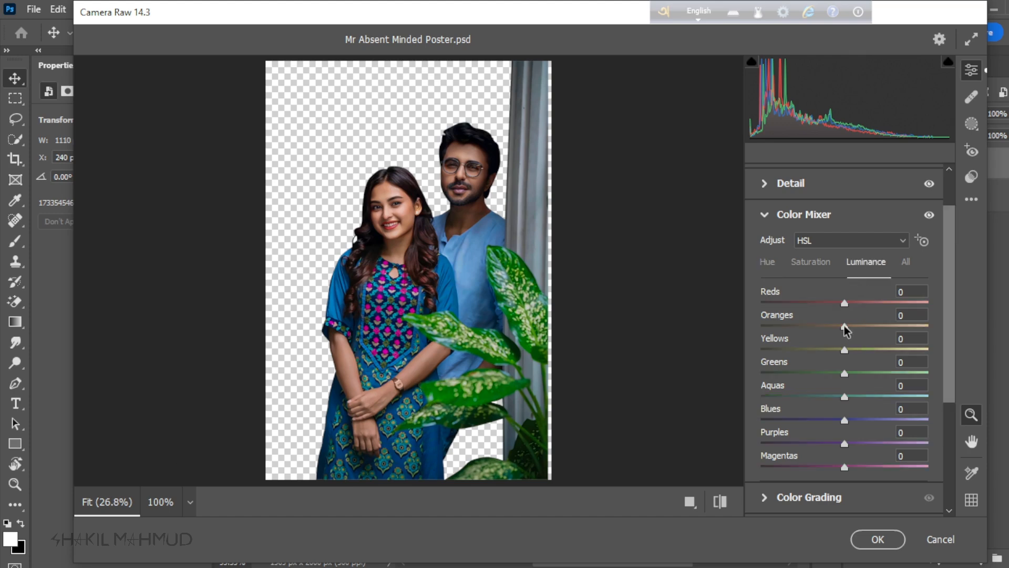
{"action": "mouse_move", "coordinate": [844, 325]}
{"action": "left_mouse_down"}
{"action": "mouse_move", "coordinate": [828, 326]}
{"action": "mouse_move", "coordinate": [841, 326]}
{"action": "left_mouse_up"}
{"action": "left_click", "coordinate": [721, 503]}
{"action": "left_click", "coordinate": [722, 509]}
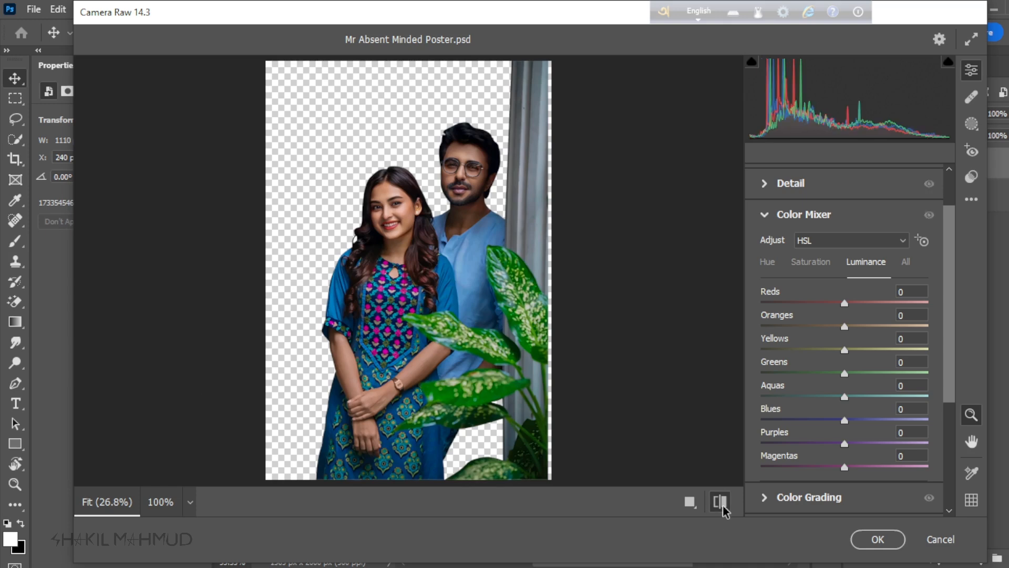
{"action": "left_click", "coordinate": [722, 508]}
{"action": "left_click", "coordinate": [723, 509]}
{"action": "left_click", "coordinate": [723, 509]}
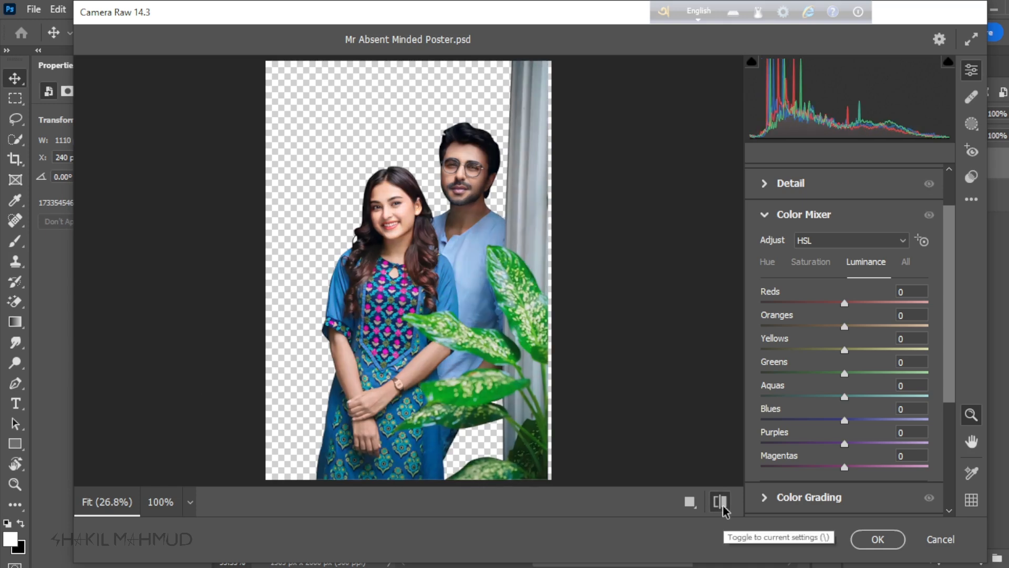
{"action": "left_click", "coordinate": [723, 509]}
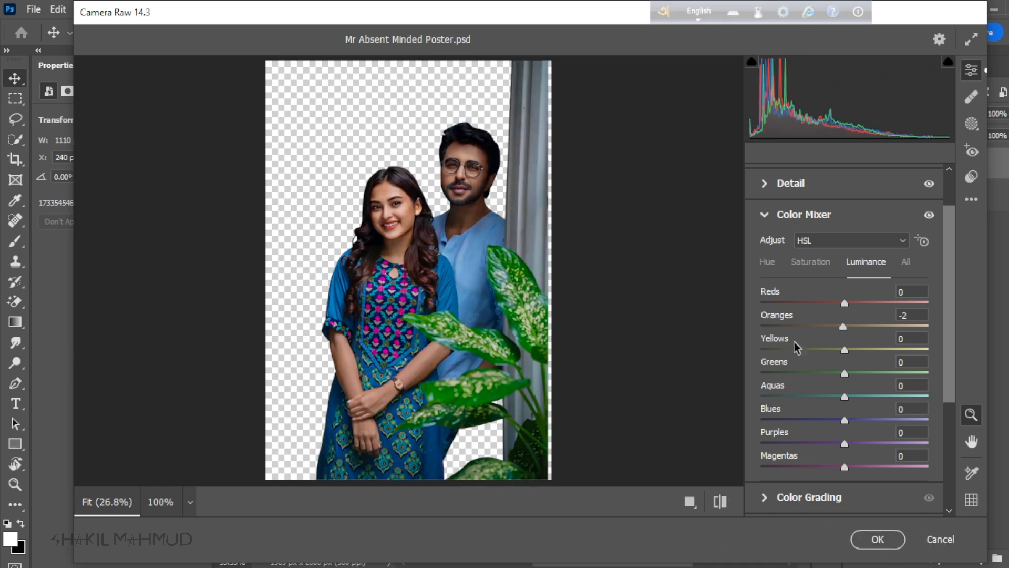
{"action": "left_click", "coordinate": [765, 214]}
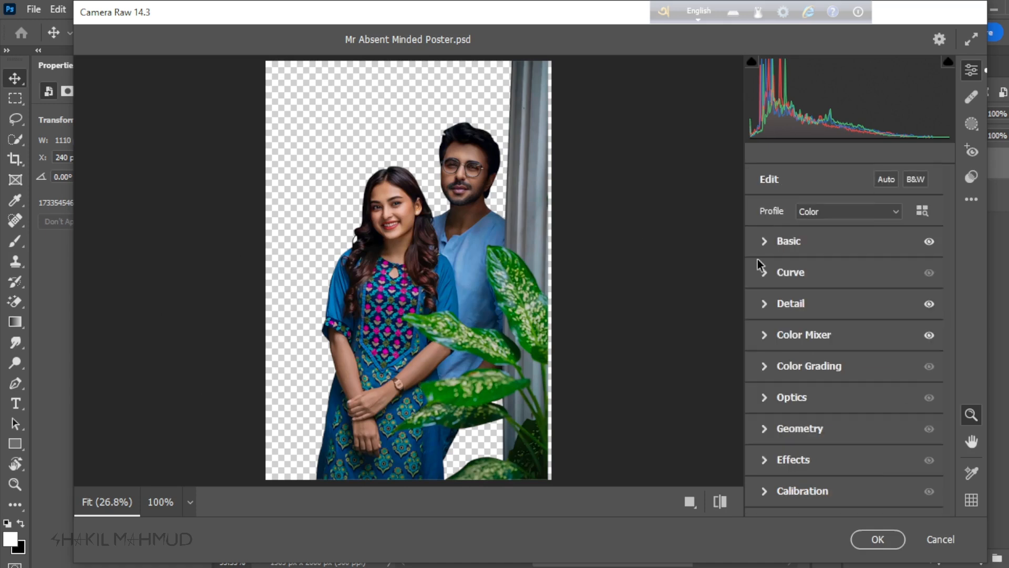
{"action": "left_click", "coordinate": [877, 540]}
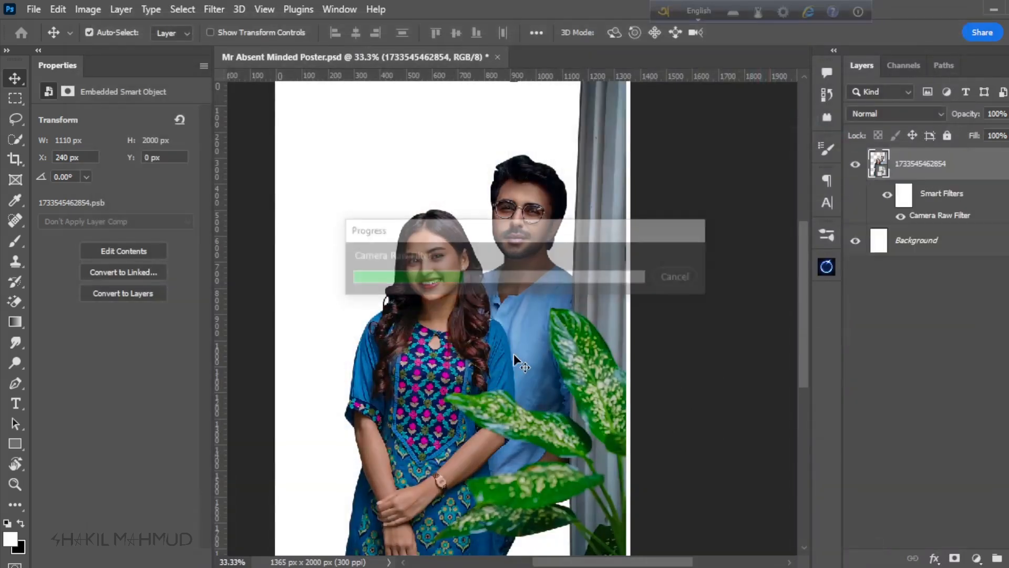
{"action": "scroll", "coordinate": [513, 273], "scroll_direction": "down", "scroll_amount": 5}
{"action": "scroll", "coordinate": [510, 215], "scroll_direction": "up", "scroll_amount": 10}
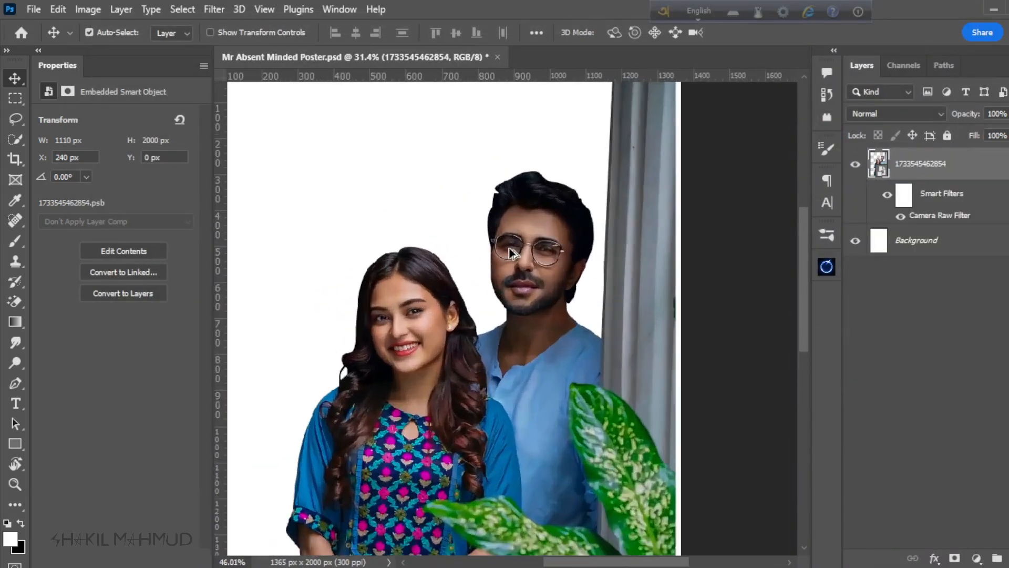
{"action": "scroll", "coordinate": [510, 253], "scroll_direction": "up", "scroll_amount": 2}
{"action": "scroll", "coordinate": [597, 317], "scroll_direction": "up", "scroll_amount": 3}
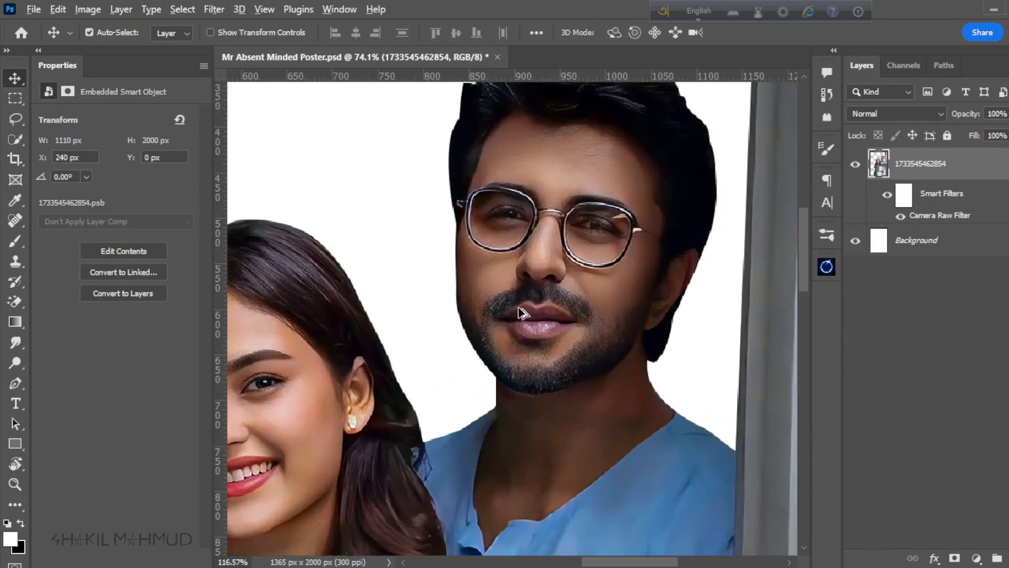
{"action": "scroll", "coordinate": [595, 274], "scroll_direction": "down", "scroll_amount": 5}
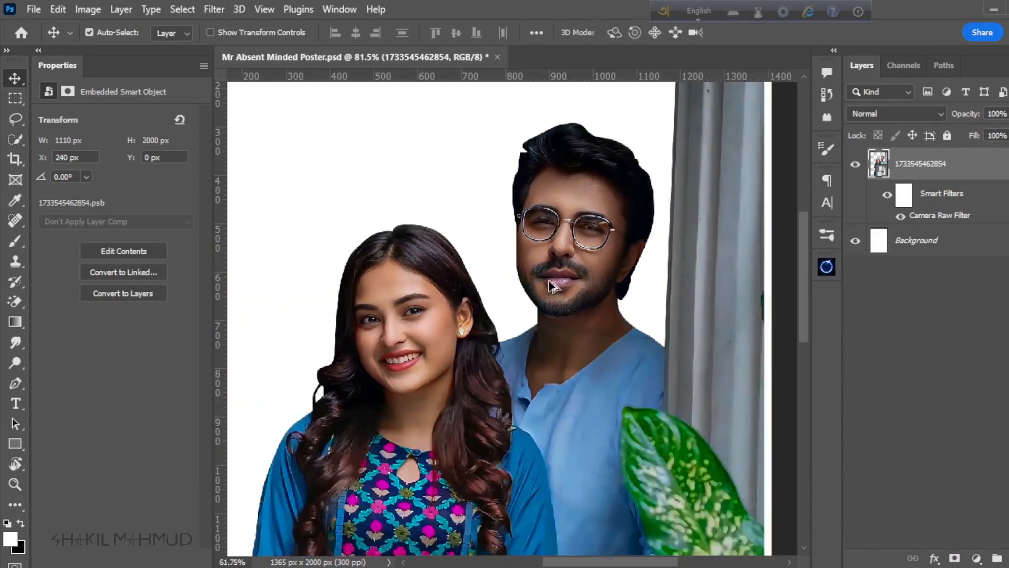
Step: Duplicate the graded photo layer of the couple and rasterize the copy into a pixel layer
{"action": "scroll", "coordinate": [479, 300], "scroll_direction": "down", "scroll_amount": 1}
{"action": "scroll", "coordinate": [529, 204], "scroll_direction": "up", "scroll_amount": 3}
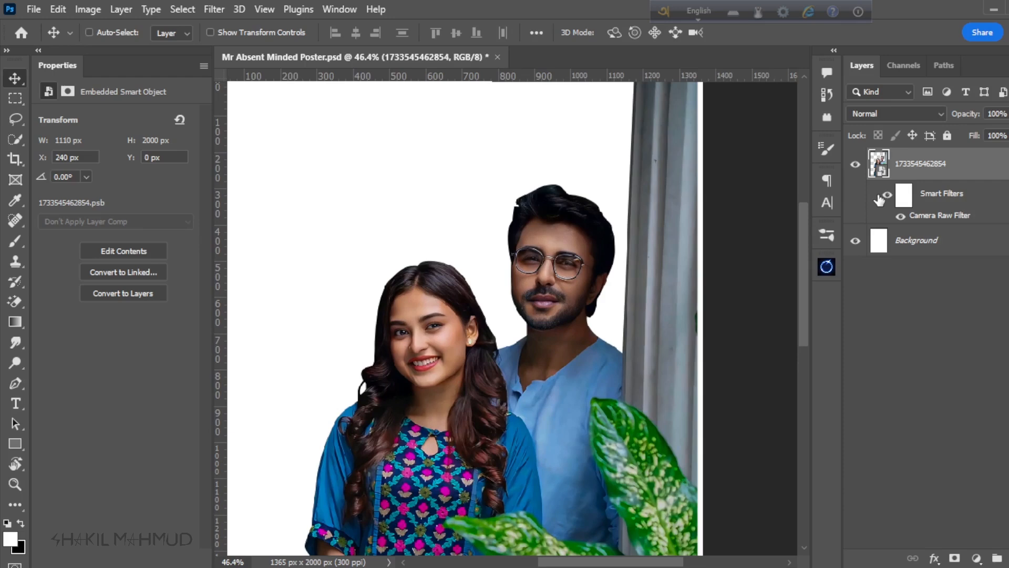
{"action": "key", "text": "ctrl+j"}
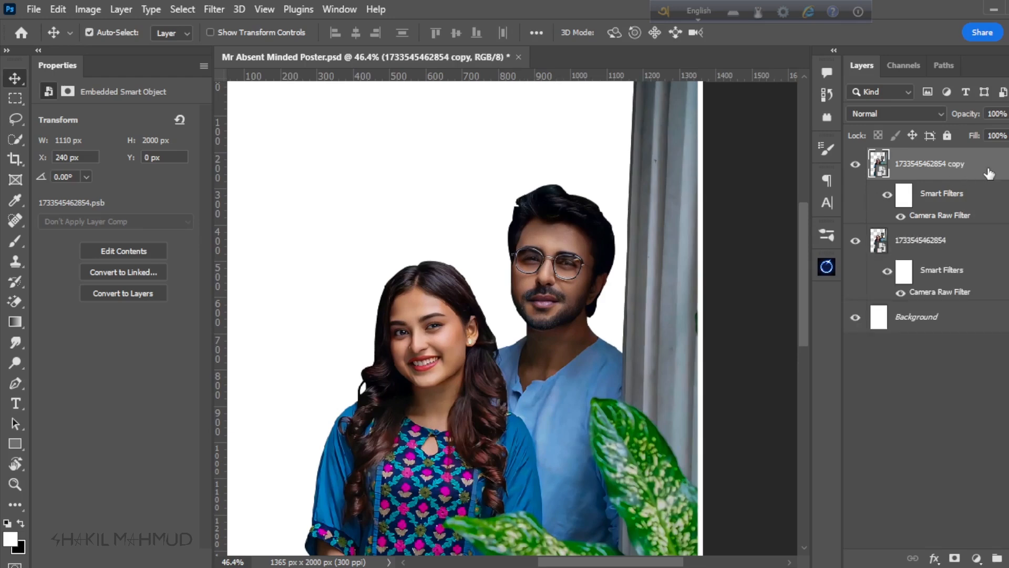
{"action": "right_click", "coordinate": [988, 166]}
{"action": "left_click", "coordinate": [846, 327]}
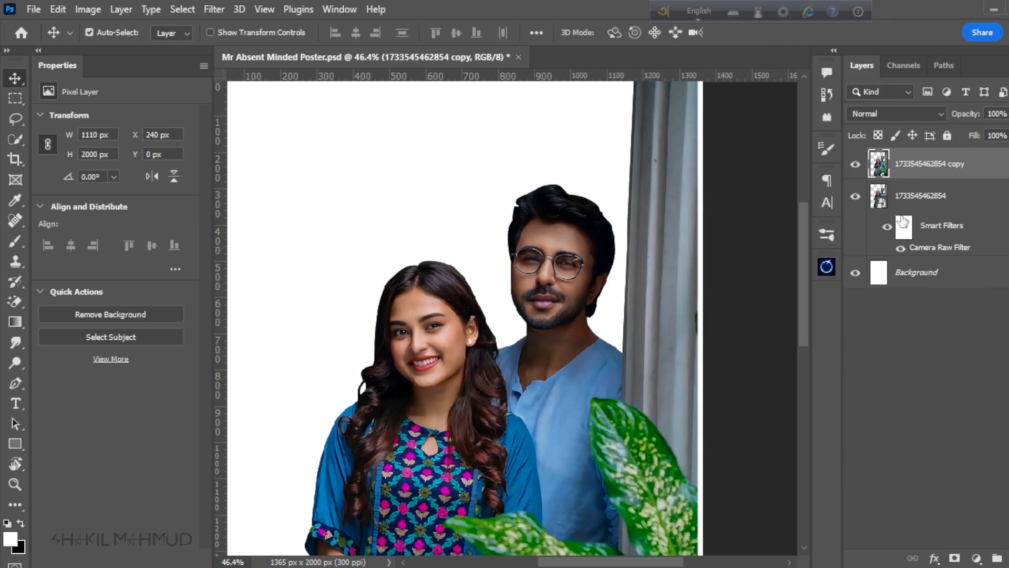
Step: Set up the Smudge tool at 70% strength with a scattered-dot hair brush tip reduced to 60 px
{"action": "scroll", "coordinate": [482, 241], "scroll_direction": "up", "scroll_amount": 6}
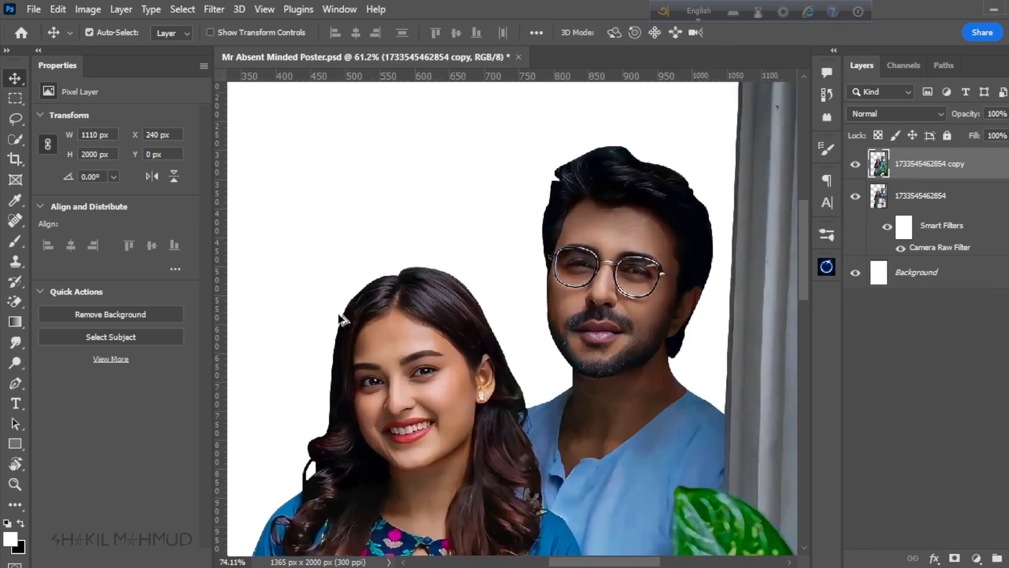
{"action": "scroll", "coordinate": [351, 296], "scroll_direction": "up", "scroll_amount": 4}
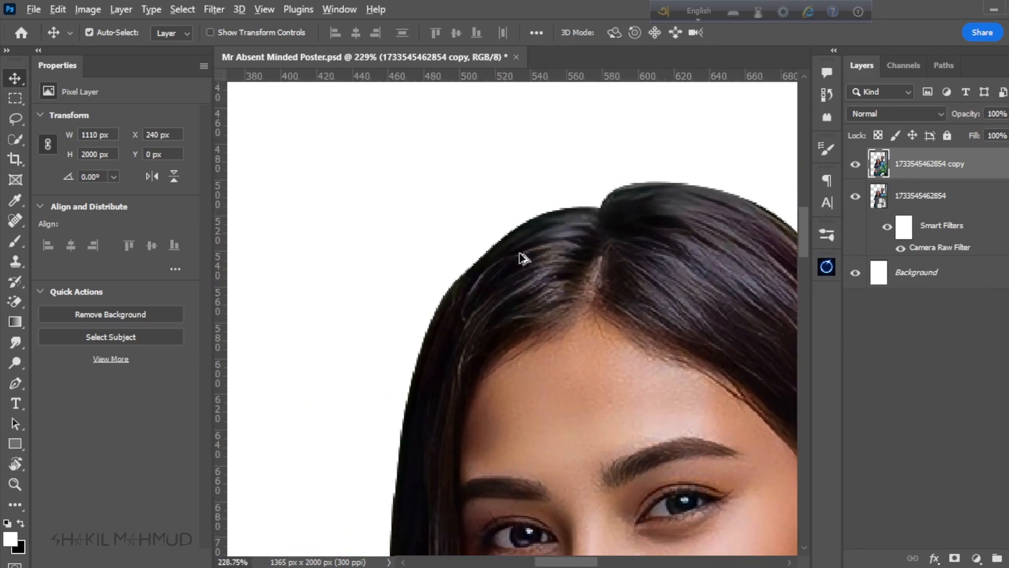
{"action": "scroll", "coordinate": [536, 256], "scroll_direction": "up", "scroll_amount": 2}
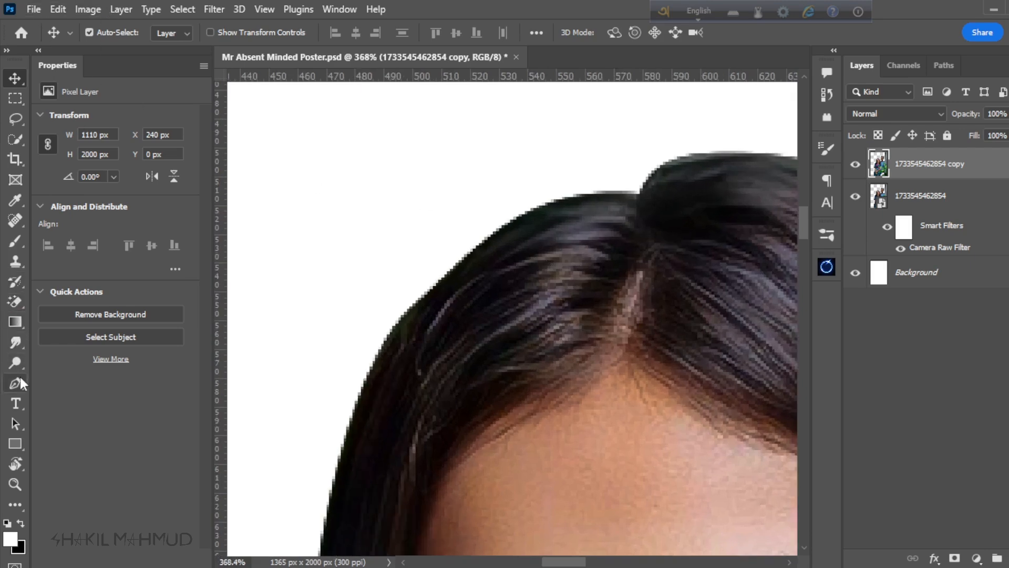
{"action": "left_click", "coordinate": [15, 343]}
{"action": "left_click", "coordinate": [106, 33]}
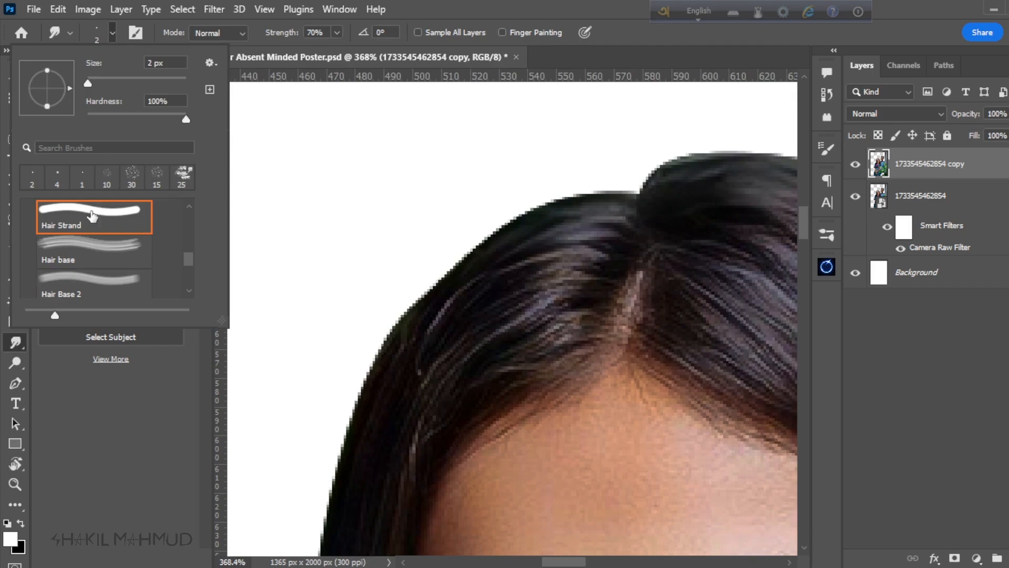
{"action": "left_click", "coordinate": [84, 250]}
{"action": "left_click", "coordinate": [125, 292]}
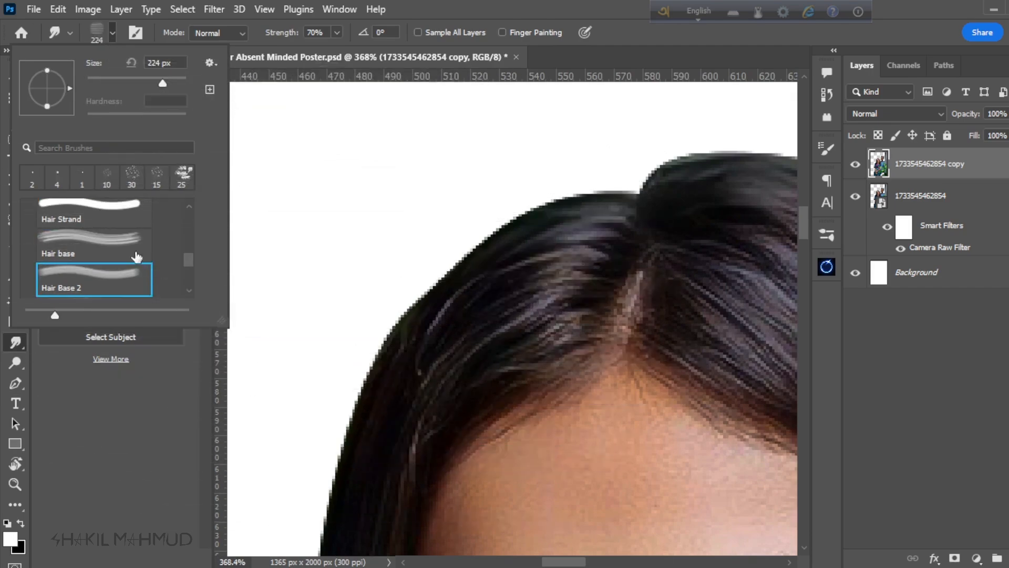
{"action": "left_click", "coordinate": [115, 251]}
{"action": "scroll", "coordinate": [114, 289], "scroll_direction": "down", "scroll_amount": 3}
{"action": "left_click", "coordinate": [454, 2]}
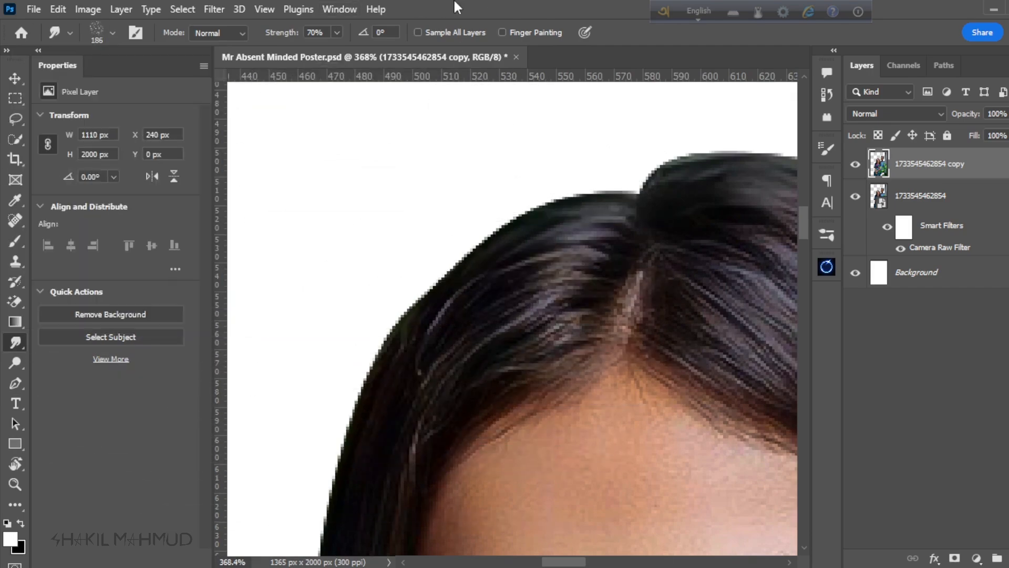
{"action": "key", "text": "bracketleft"}
{"action": "key", "text": "bracketleft"}
{"action": "key", "text": "bracketleft"}
{"action": "key", "text": "bracketleft"}
{"action": "key", "text": "bracketleft"}
{"action": "key", "text": "bracketleft"}
{"action": "key", "text": "bracketleft"}
{"action": "key", "text": "bracketleft"}
{"action": "key", "text": "bracketleft"}
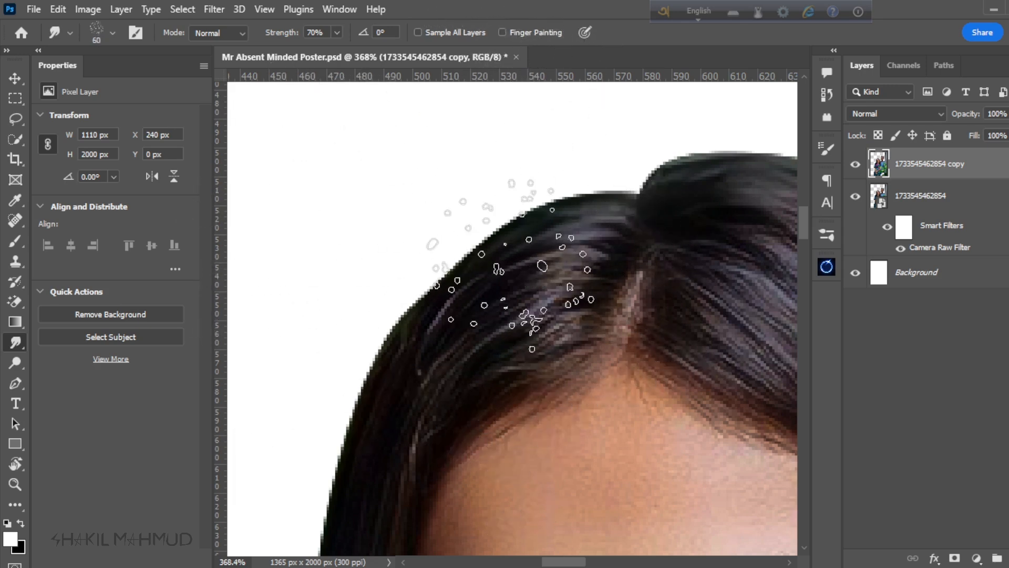
Step: Smudge the outer edge of the woman's hair into soft strands on the side away from the man, using a 45 px brush
{"action": "left_click_drag", "start_coordinate": [592, 232], "coordinate": [416, 210]}
{"action": "left_click_drag", "start_coordinate": [523, 270], "coordinate": [404, 331]}
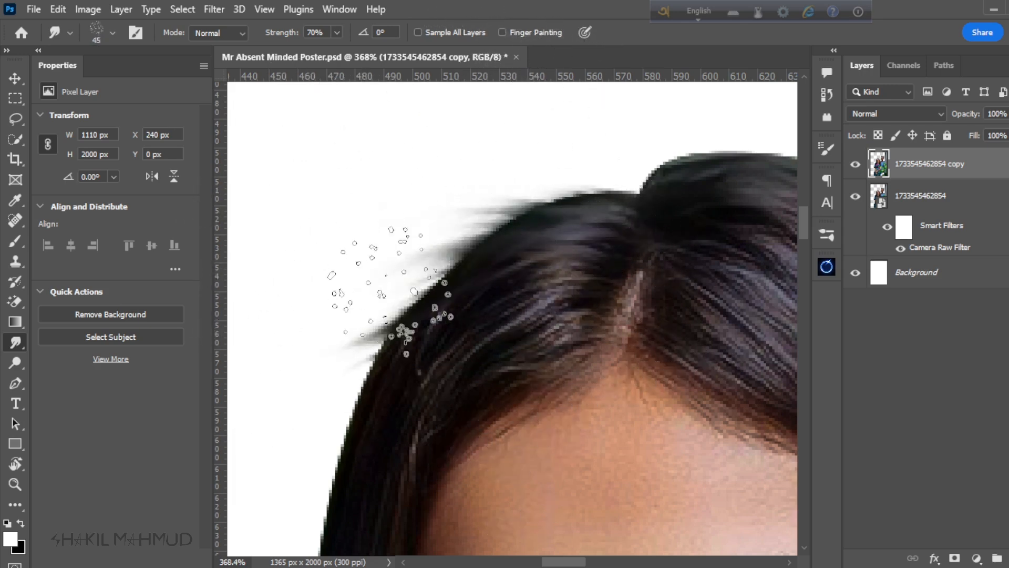
{"action": "mouse_move", "coordinate": [363, 362]}
{"action": "left_mouse_down"}
{"action": "mouse_move", "coordinate": [293, 439]}
{"action": "mouse_move", "coordinate": [365, 302]}
{"action": "left_mouse_up"}
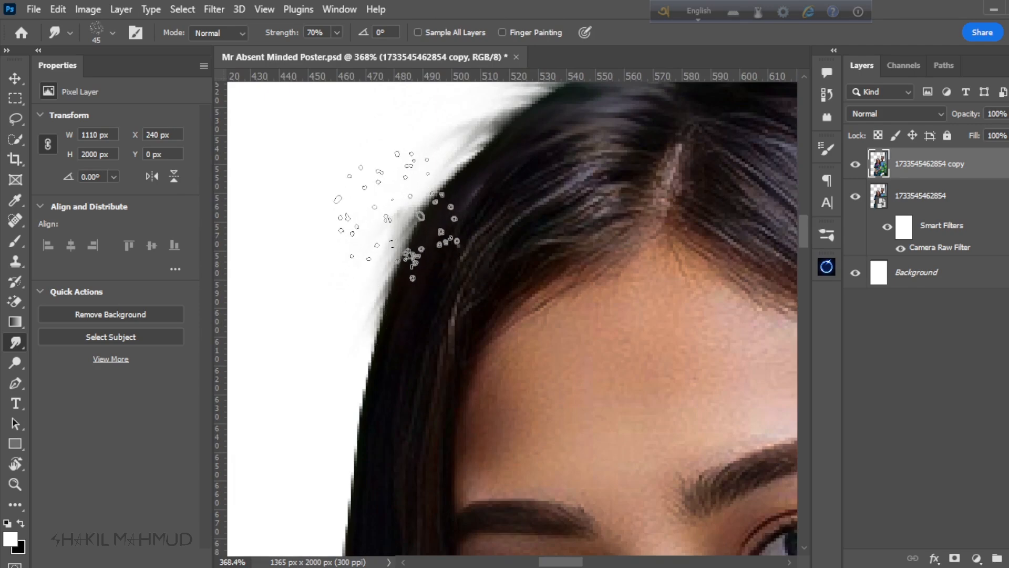
{"action": "left_click_drag", "start_coordinate": [400, 216], "coordinate": [325, 412]}
{"action": "mouse_move", "coordinate": [327, 451]}
{"action": "left_mouse_down"}
{"action": "mouse_move", "coordinate": [381, 225]}
{"action": "mouse_move", "coordinate": [342, 457]}
{"action": "left_mouse_up"}
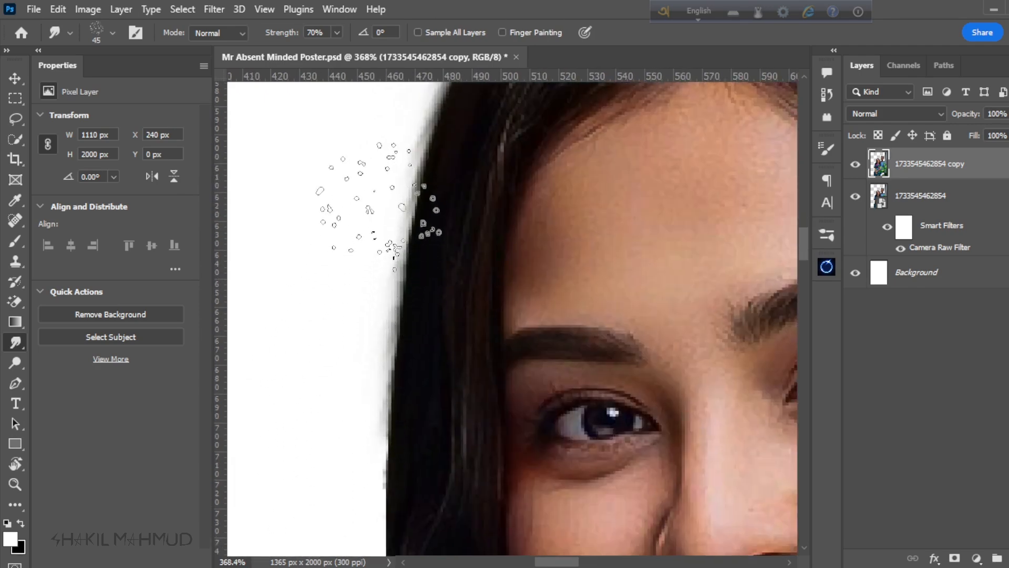
{"action": "mouse_move", "coordinate": [379, 204]}
{"action": "left_mouse_down"}
{"action": "mouse_move", "coordinate": [351, 460]}
{"action": "mouse_move", "coordinate": [479, 213]}
{"action": "left_mouse_up"}
{"action": "mouse_move", "coordinate": [513, 341]}
{"action": "left_mouse_down"}
{"action": "mouse_move", "coordinate": [473, 368]}
{"action": "mouse_move", "coordinate": [457, 415]}
{"action": "left_mouse_up"}
{"action": "left_click_drag", "start_coordinate": [457, 421], "coordinate": [419, 252]}
{"action": "scroll", "coordinate": [347, 421], "scroll_direction": "down", "scroll_amount": 10}
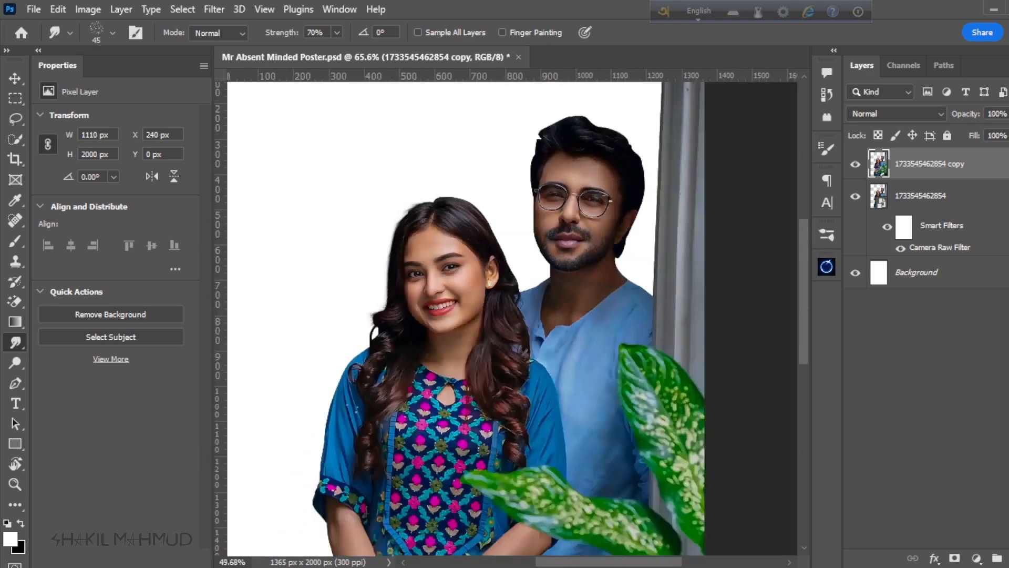
Step: Smudge soft strands along the edge of the woman's hair on the side facing the man
{"action": "scroll", "coordinate": [477, 211], "scroll_direction": "up", "scroll_amount": 8}
{"action": "left_click_drag", "start_coordinate": [476, 226], "coordinate": [500, 197]}
{"action": "left_click_drag", "start_coordinate": [512, 231], "coordinate": [557, 221]}
{"action": "left_click_drag", "start_coordinate": [630, 473], "coordinate": [538, 315]}
{"action": "left_click_drag", "start_coordinate": [589, 347], "coordinate": [620, 388]}
{"action": "scroll", "coordinate": [673, 410], "scroll_direction": "down", "scroll_amount": 9}
{"action": "scroll", "coordinate": [525, 302], "scroll_direction": "up", "scroll_amount": 10}
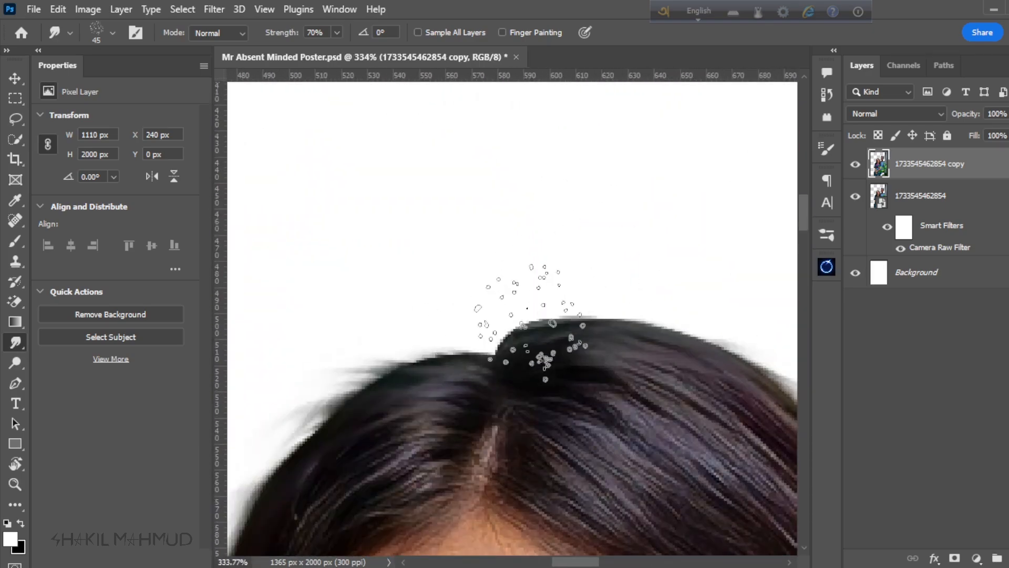
Step: Smudge short flyaway strands upward from the crown of the woman's head around the hair parting
{"action": "left_click_drag", "start_coordinate": [513, 342], "coordinate": [501, 279]}
{"action": "left_click_drag", "start_coordinate": [546, 326], "coordinate": [539, 268]}
{"action": "left_click_drag", "start_coordinate": [583, 325], "coordinate": [652, 286]}
{"action": "scroll", "coordinate": [270, 327], "scroll_direction": "down", "scroll_amount": 10}
{"action": "scroll", "coordinate": [405, 225], "scroll_direction": "up", "scroll_amount": 6}
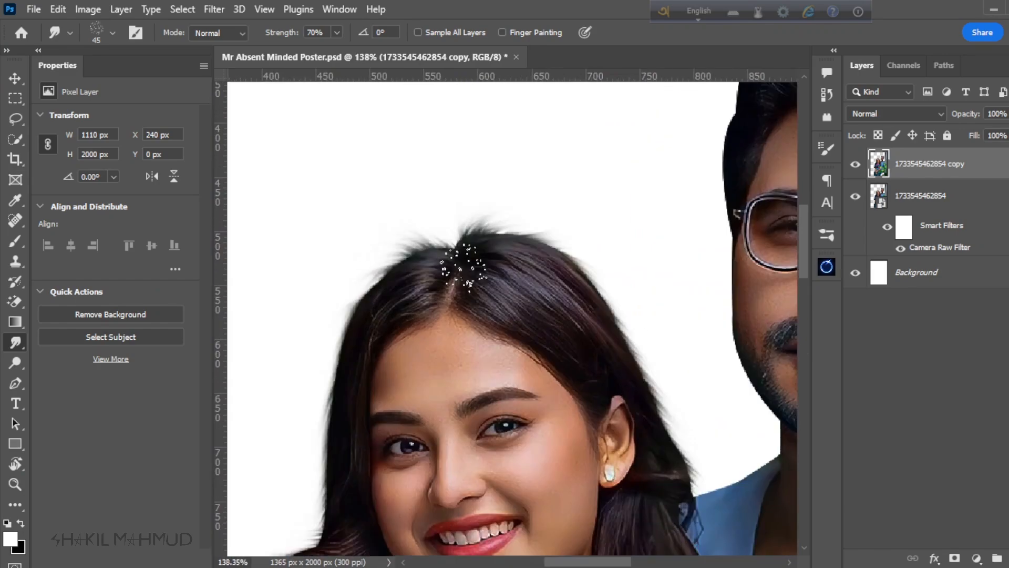
{"action": "scroll", "coordinate": [464, 269], "scroll_direction": "down", "scroll_amount": 8}
{"action": "scroll", "coordinate": [652, 180], "scroll_direction": "up", "scroll_amount": 6}
Step: Smudge the edge of the man's hair into soft strands at the front and on the side facing the woman
{"action": "scroll", "coordinate": [428, 315], "scroll_direction": "up", "scroll_amount": 4}
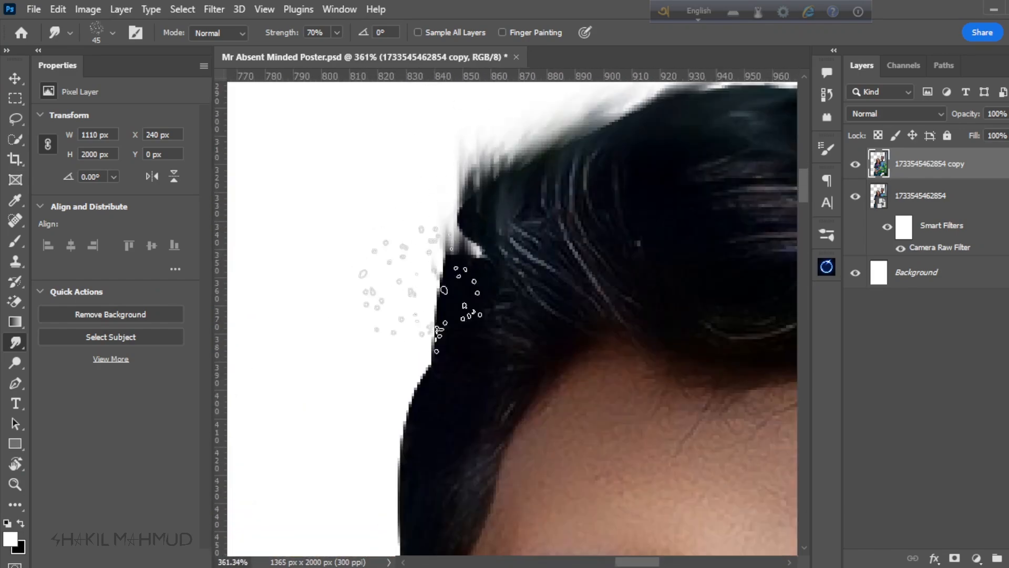
{"action": "left_click_drag", "start_coordinate": [441, 336], "coordinate": [441, 221]}
{"action": "left_click_drag", "start_coordinate": [420, 368], "coordinate": [383, 391]}
{"action": "left_click_drag", "start_coordinate": [421, 173], "coordinate": [402, 333]}
{"action": "left_click_drag", "start_coordinate": [447, 215], "coordinate": [405, 162]}
{"action": "scroll", "coordinate": [464, 162], "scroll_direction": "down", "scroll_amount": 5}
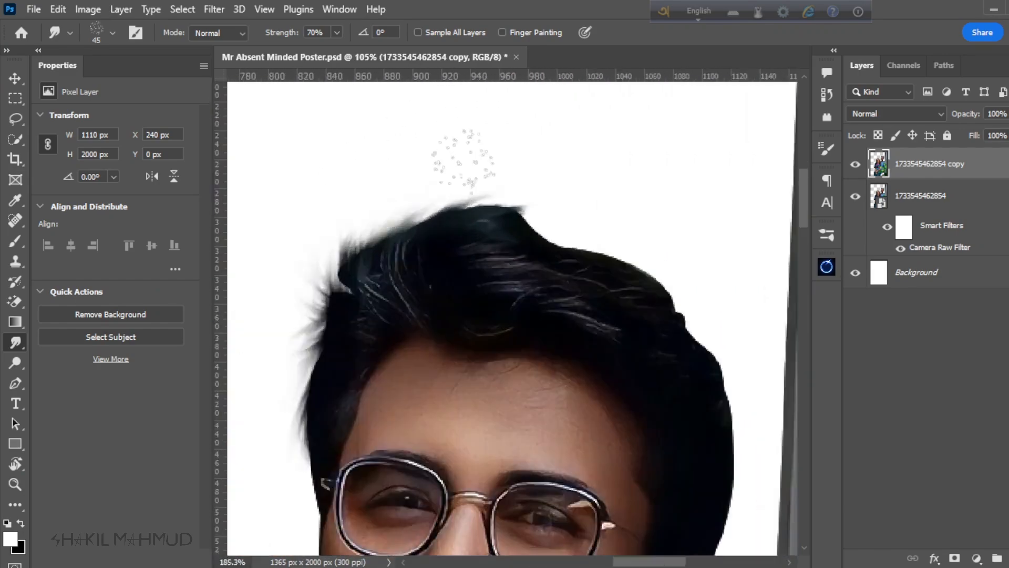
Step: Smudge strands along the top and curtain side of the man's hair, and save the poster file
{"action": "scroll", "coordinate": [494, 210], "scroll_direction": "up", "scroll_amount": 4}
{"action": "mouse_move", "coordinate": [647, 295]}
{"action": "left_mouse_down"}
{"action": "mouse_move", "coordinate": [589, 301]}
{"action": "mouse_move", "coordinate": [513, 257]}
{"action": "left_mouse_up"}
{"action": "left_click_drag", "start_coordinate": [559, 283], "coordinate": [597, 326]}
{"action": "mouse_move", "coordinate": [626, 410]}
{"action": "left_mouse_down"}
{"action": "mouse_move", "coordinate": [578, 283]}
{"action": "mouse_move", "coordinate": [655, 367]}
{"action": "left_mouse_up"}
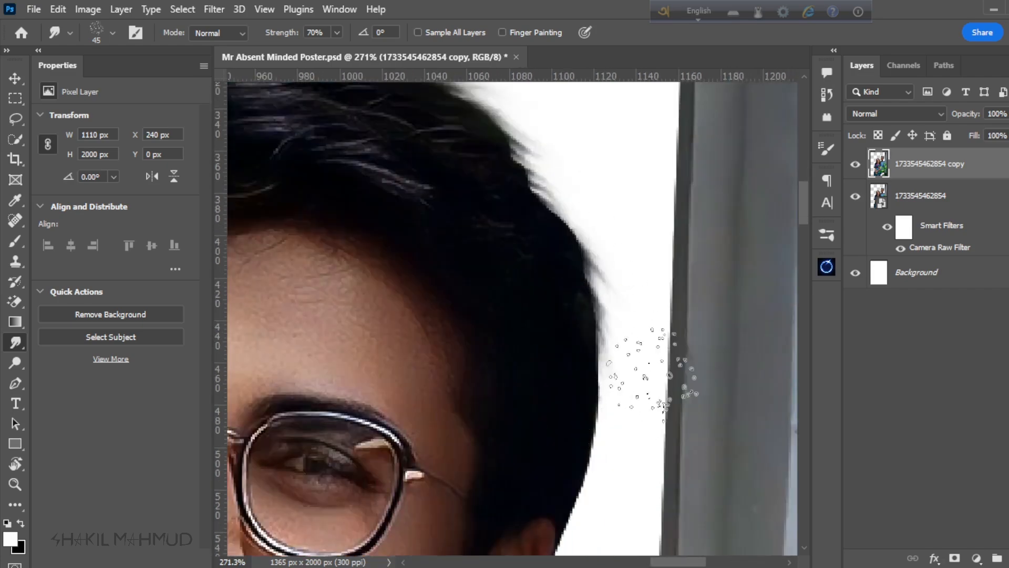
{"action": "left_click_drag", "start_coordinate": [621, 436], "coordinate": [622, 270]}
{"action": "mouse_move", "coordinate": [578, 336]}
{"action": "left_mouse_down"}
{"action": "mouse_move", "coordinate": [592, 462]}
{"action": "mouse_move", "coordinate": [600, 357]}
{"action": "left_mouse_up"}
{"action": "left_click_drag", "start_coordinate": [523, 436], "coordinate": [541, 478]}
{"action": "scroll", "coordinate": [540, 294], "scroll_direction": "down", "scroll_amount": 10}
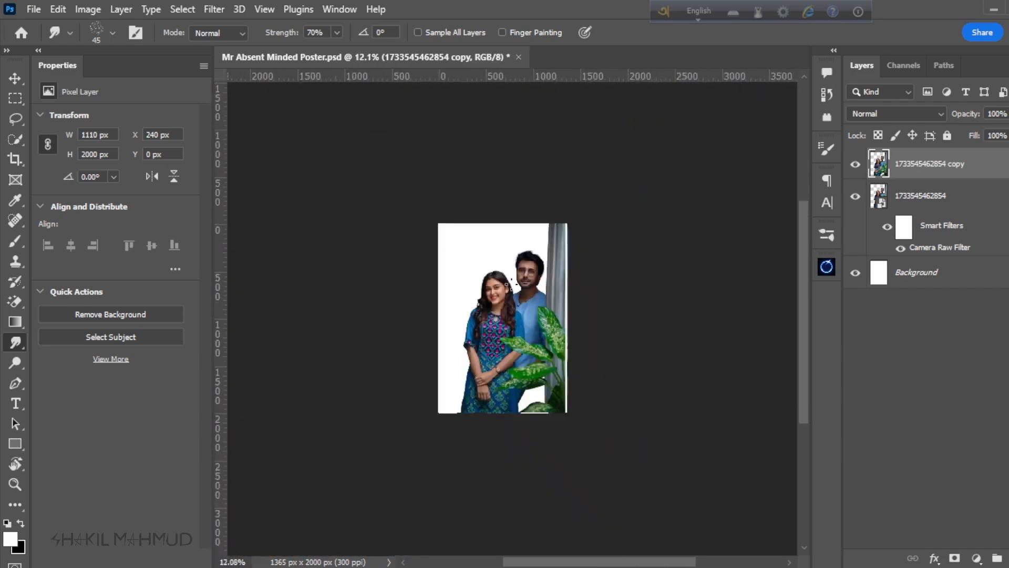
{"action": "scroll", "coordinate": [541, 322], "scroll_direction": "up", "scroll_amount": 4}
{"action": "key", "text": "ctrl+s"}
{"action": "scroll", "coordinate": [635, 273], "scroll_direction": "up", "scroll_amount": 4}
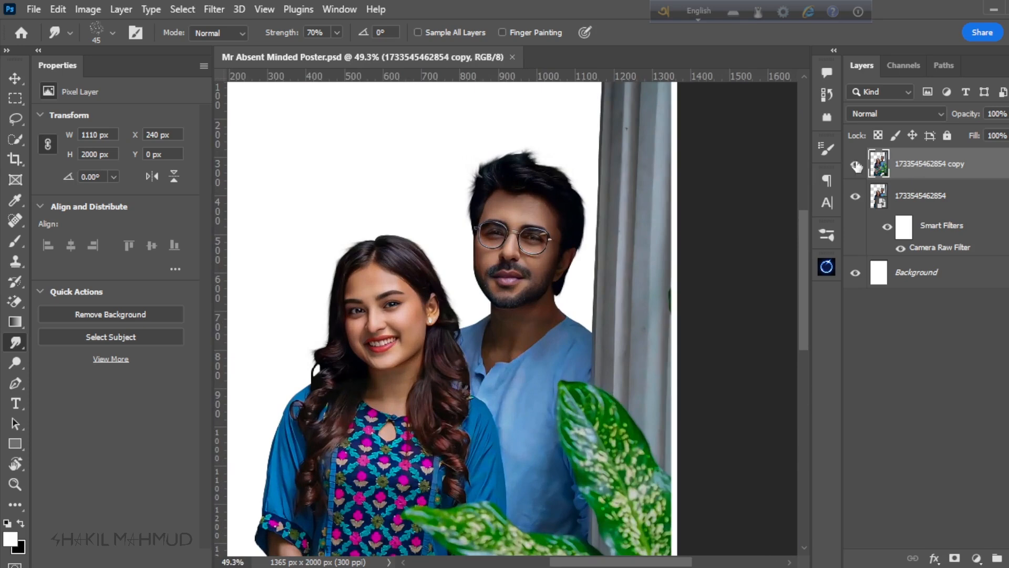
Step: Compare the smudged hair with the original cutout by toggling the copied layer's visibility
{"action": "left_click", "coordinate": [854, 167]}
{"action": "left_click", "coordinate": [854, 166]}
{"action": "left_click", "coordinate": [854, 166]}
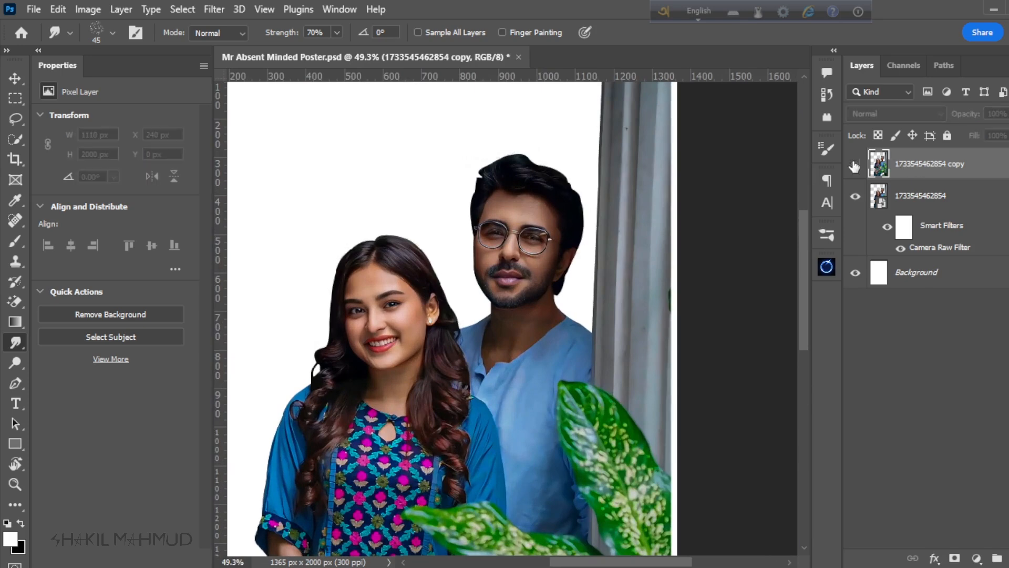
{"action": "left_click", "coordinate": [854, 166]}
{"action": "left_click", "coordinate": [854, 166]}
{"action": "left_click", "coordinate": [854, 166]}
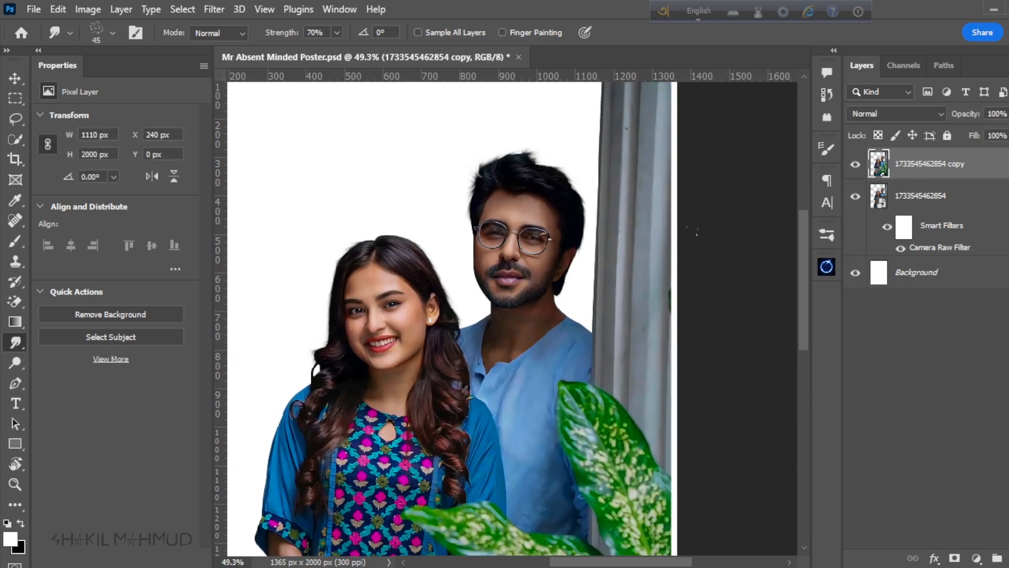
{"action": "scroll", "coordinate": [571, 224], "scroll_direction": "down", "scroll_amount": 4}
{"action": "scroll", "coordinate": [557, 223], "scroll_direction": "down", "scroll_amount": 3}
{"action": "scroll", "coordinate": [496, 272], "scroll_direction": "up", "scroll_amount": 3}
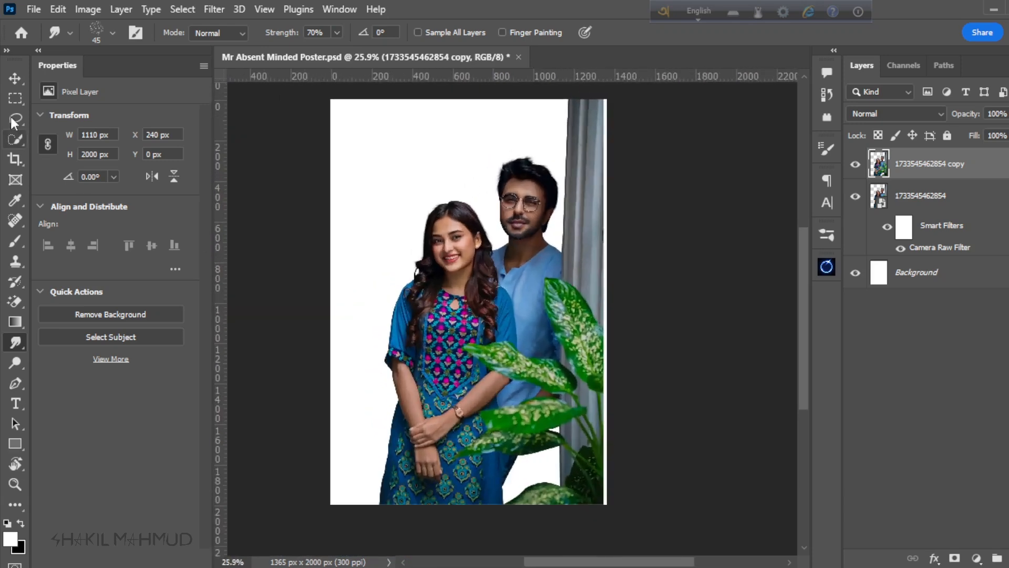
Step: Select the smudged copy together with the original photo layer and convert both into one smart object
{"action": "left_click", "coordinate": [13, 81]}
{"action": "scroll", "coordinate": [494, 298], "scroll_direction": "down", "scroll_amount": 2}
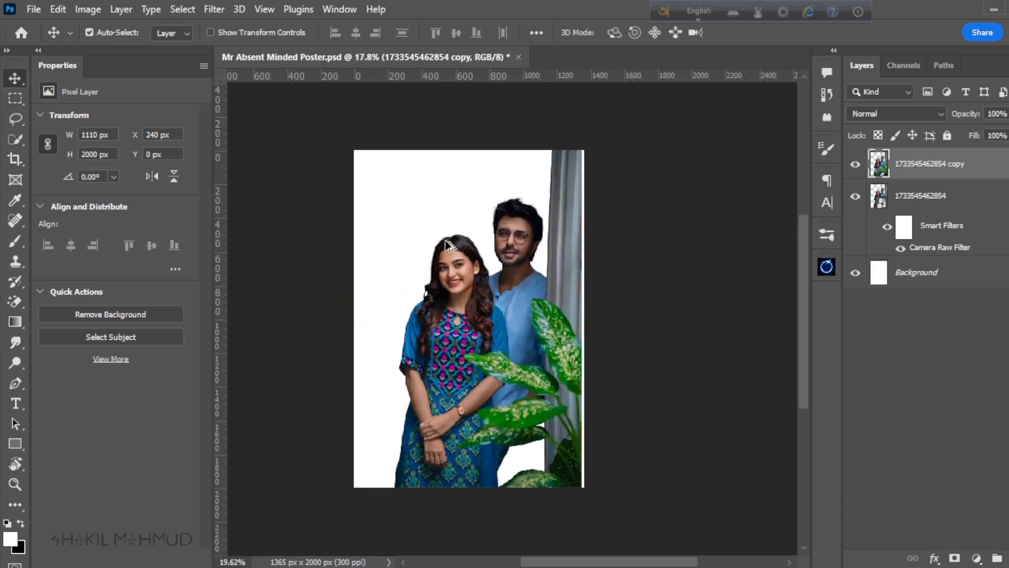
{"action": "scroll", "coordinate": [476, 336], "scroll_direction": "up", "scroll_amount": 2}
{"action": "scroll", "coordinate": [476, 336], "scroll_direction": "down", "scroll_amount": 2}
{"action": "scroll", "coordinate": [461, 261], "scroll_direction": "up", "scroll_amount": 3}
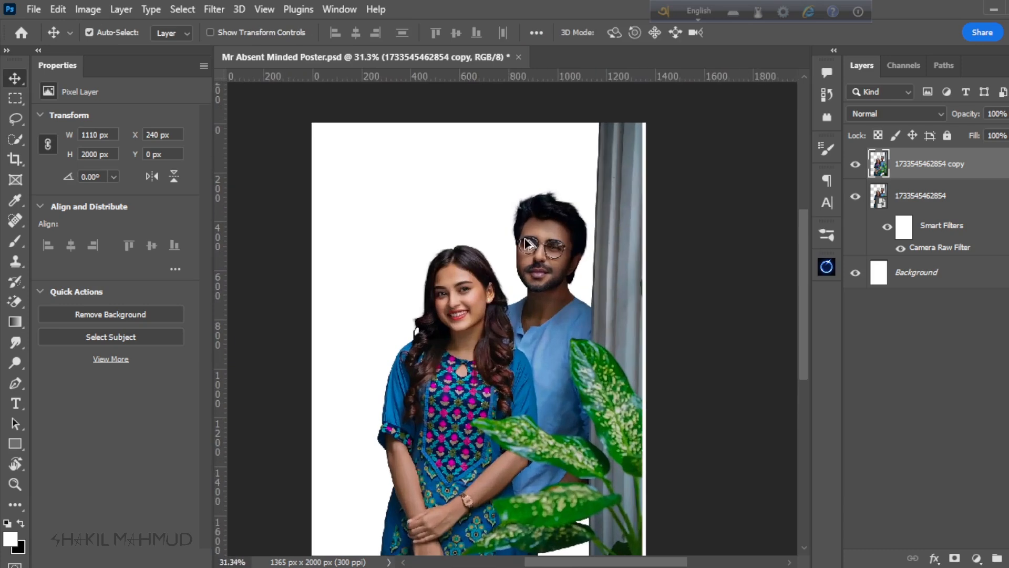
{"action": "scroll", "coordinate": [513, 260], "scroll_direction": "down", "scroll_amount": 1}
{"action": "scroll", "coordinate": [528, 313], "scroll_direction": "down", "scroll_amount": 1}
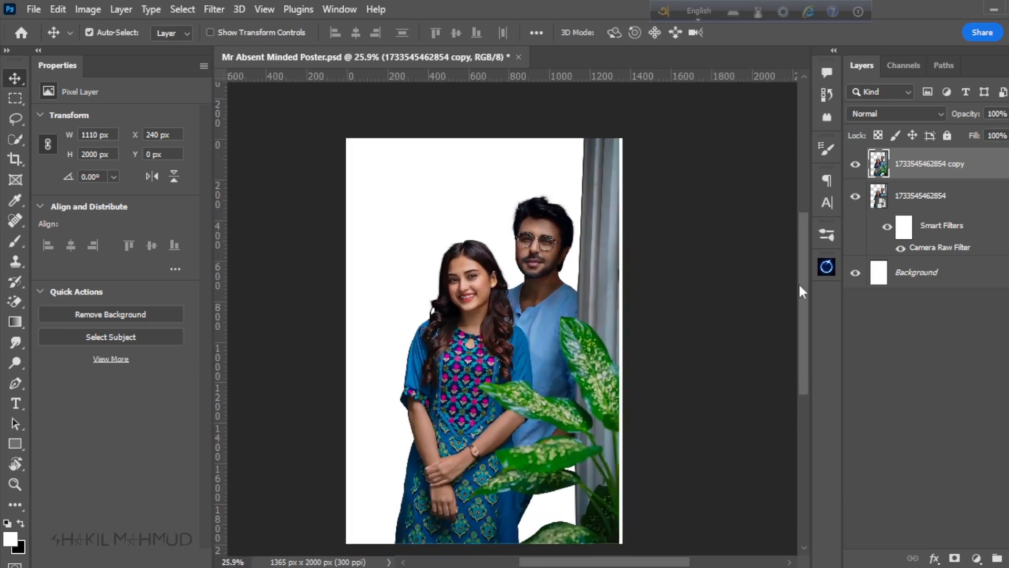
{"action": "left_click", "coordinate": [932, 202], "text": "ctrl"}
{"action": "right_click", "coordinate": [933, 176]}
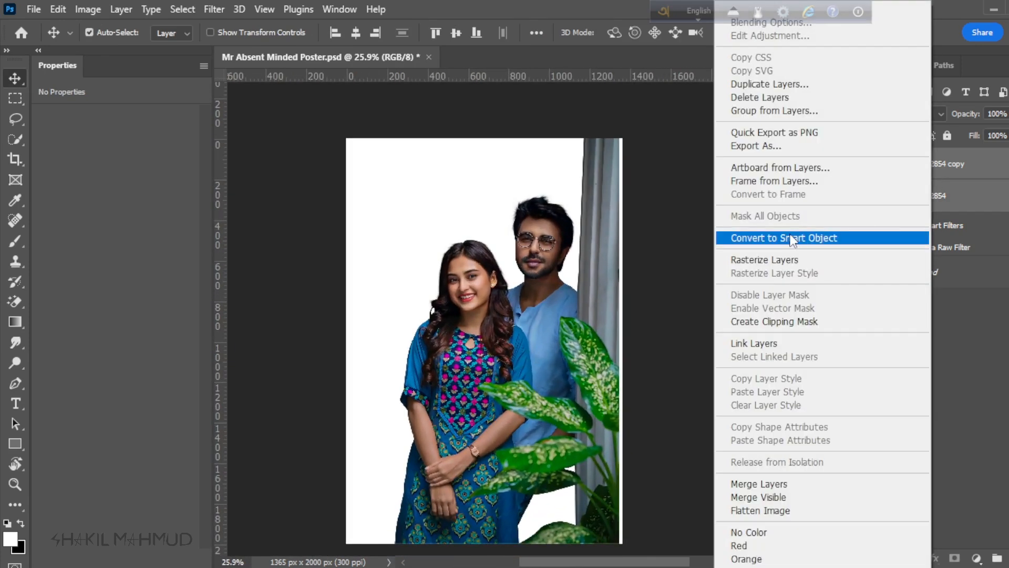
{"action": "left_click", "coordinate": [788, 237]}
{"action": "scroll", "coordinate": [489, 331], "scroll_direction": "down", "scroll_amount": 1}
{"action": "scroll", "coordinate": [589, 350], "scroll_direction": "up", "scroll_amount": 1}
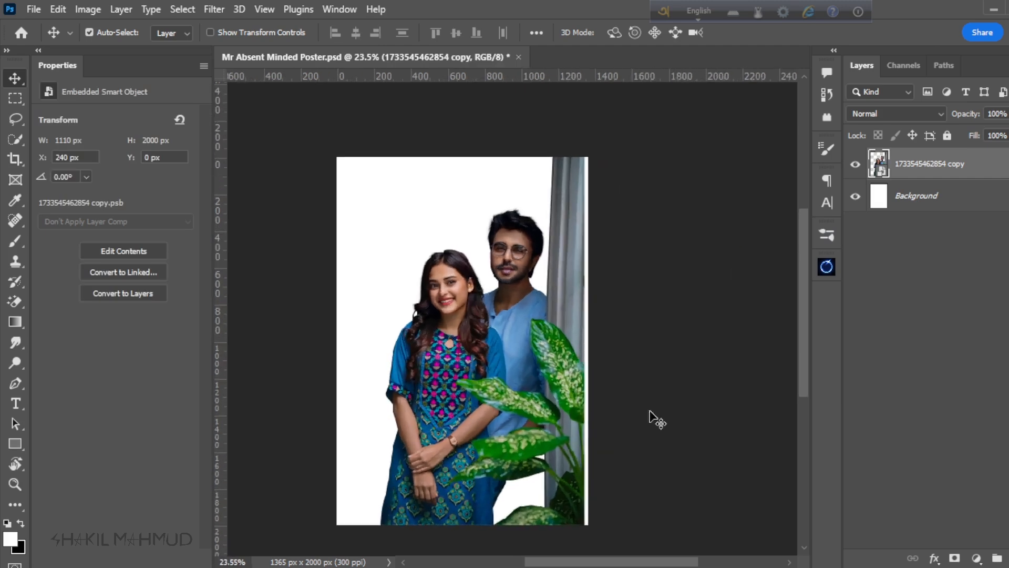
Step: Add a Selective Color adjustment layer above the couple and set its Reds to Cyan -5, Magenta +3 and Black -18
{"action": "left_click", "coordinate": [976, 558]}
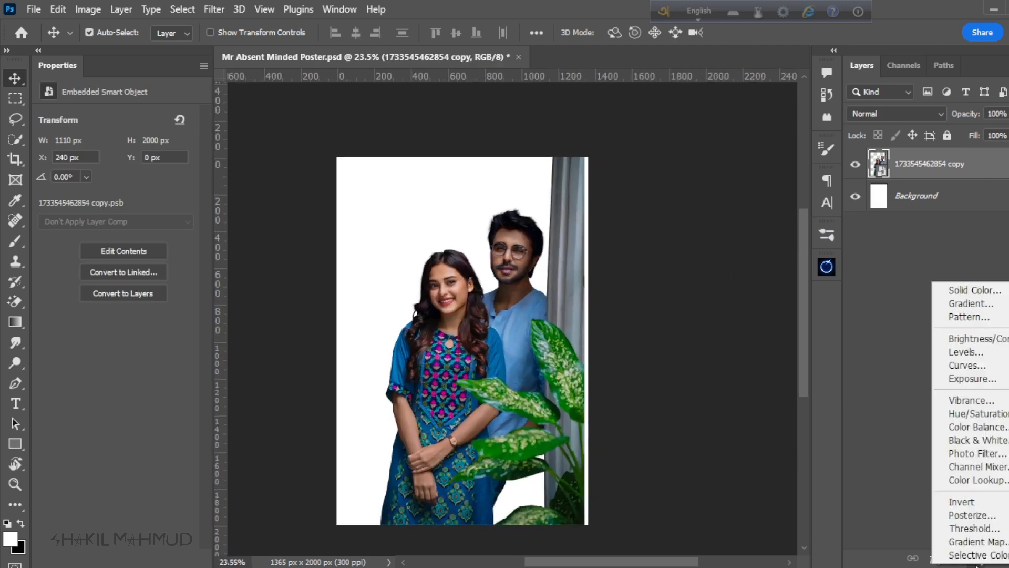
{"action": "left_click", "coordinate": [977, 555]}
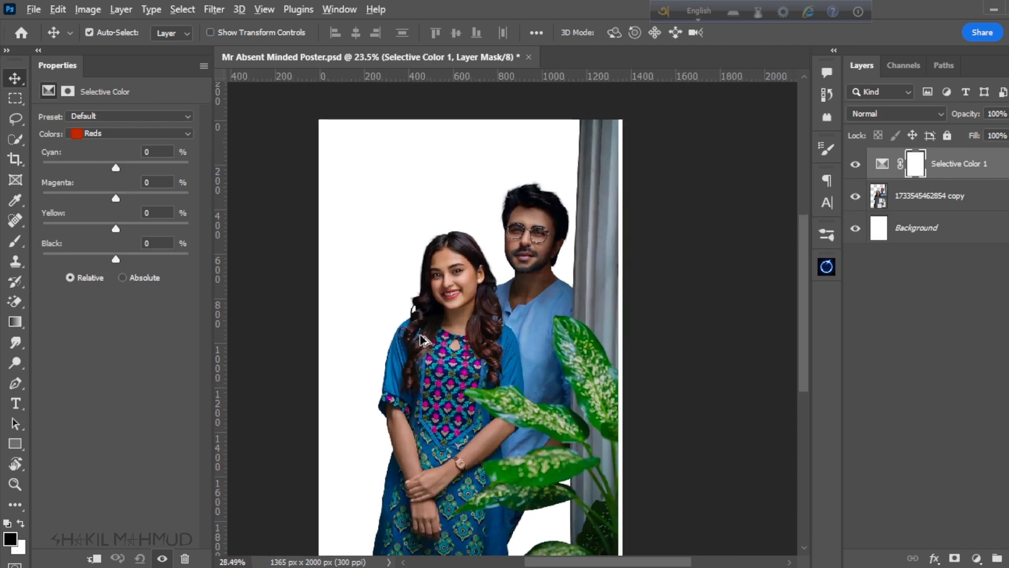
{"action": "scroll", "coordinate": [452, 268], "scroll_direction": "up", "scroll_amount": 5}
{"action": "scroll", "coordinate": [469, 211], "scroll_direction": "up", "scroll_amount": 2}
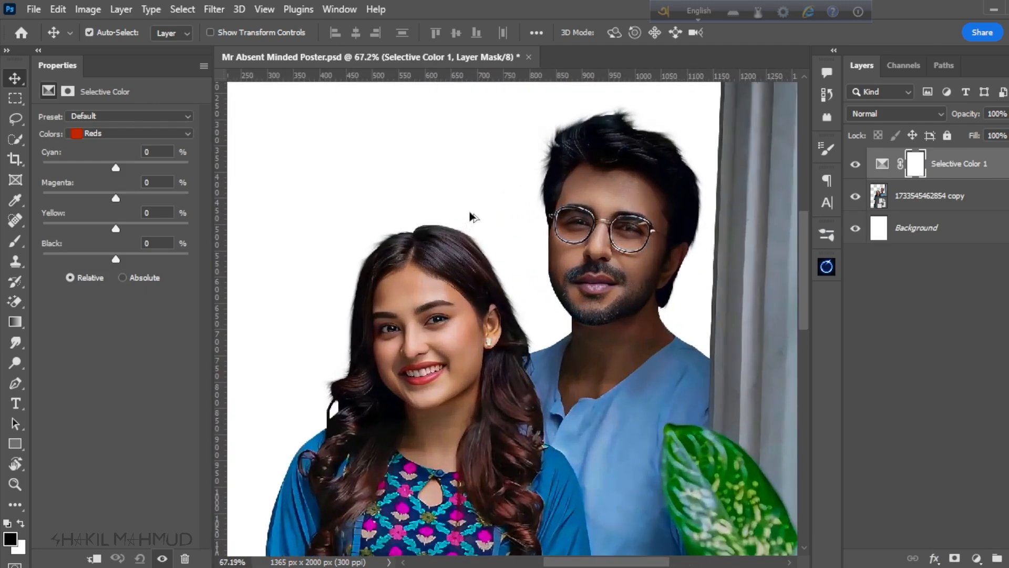
{"action": "mouse_move", "coordinate": [115, 169]}
{"action": "left_mouse_down"}
{"action": "mouse_move", "coordinate": [99, 169]}
{"action": "mouse_move", "coordinate": [112, 167]}
{"action": "left_mouse_up"}
{"action": "left_click_drag", "start_coordinate": [112, 202], "coordinate": [126, 201]}
{"action": "left_click_drag", "start_coordinate": [117, 230], "coordinate": [98, 268]}
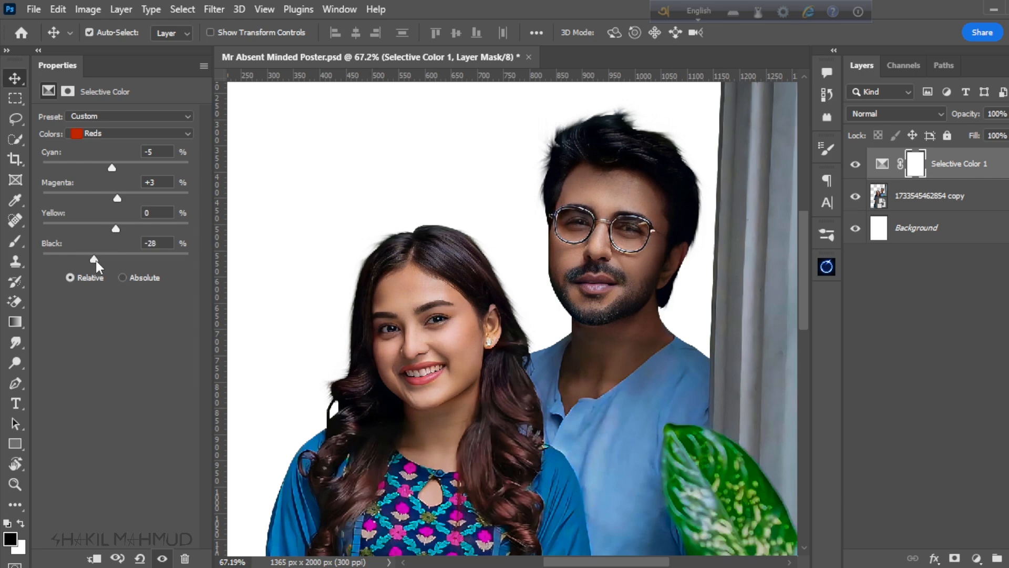
Step: Compare the couple's skin tones with and without the Selective Color adjustment by toggling its visibility
{"action": "scroll", "coordinate": [348, 235], "scroll_direction": "down", "scroll_amount": 3}
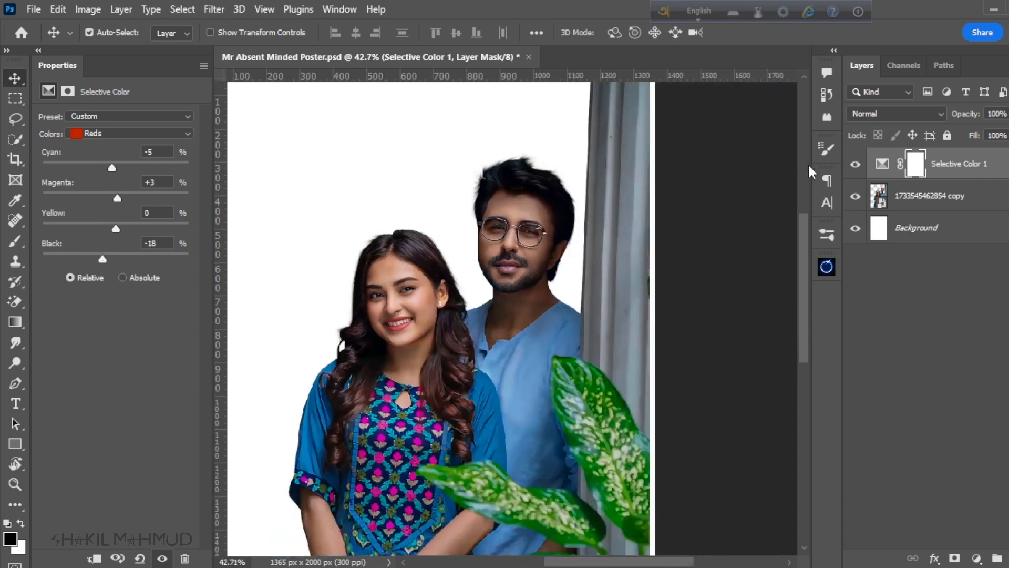
{"action": "left_click", "coordinate": [855, 164]}
{"action": "left_click", "coordinate": [855, 166]}
{"action": "left_click", "coordinate": [855, 168]}
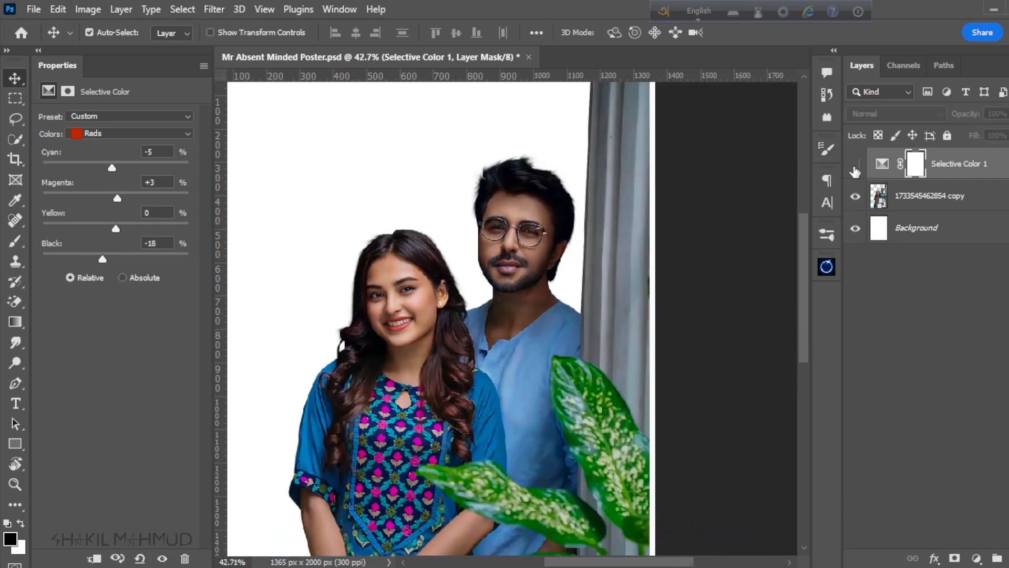
{"action": "left_click", "coordinate": [854, 169]}
{"action": "left_click", "coordinate": [855, 167]}
{"action": "scroll", "coordinate": [493, 244], "scroll_direction": "down", "scroll_amount": 3}
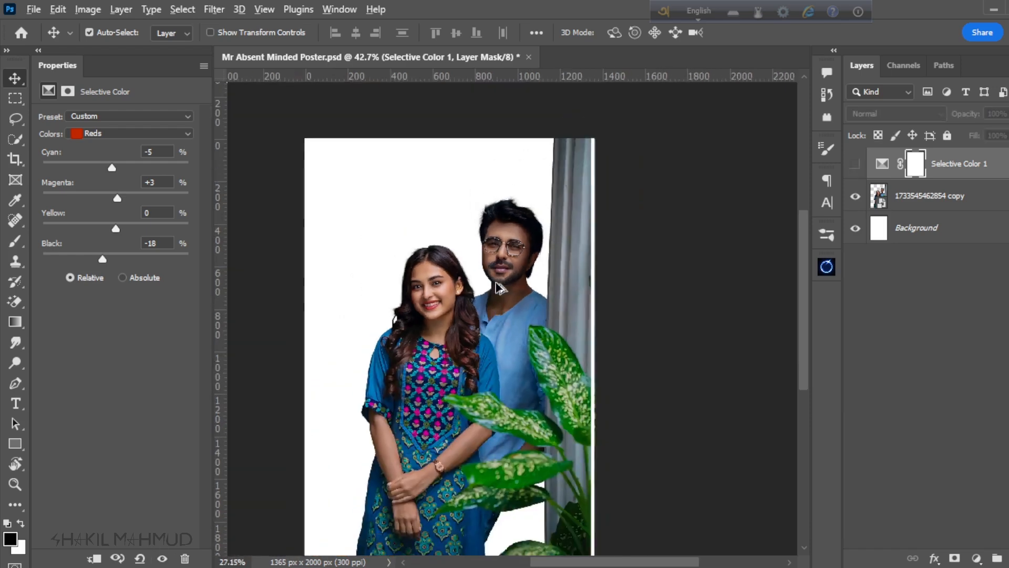
{"action": "scroll", "coordinate": [472, 300], "scroll_direction": "up", "scroll_amount": 5}
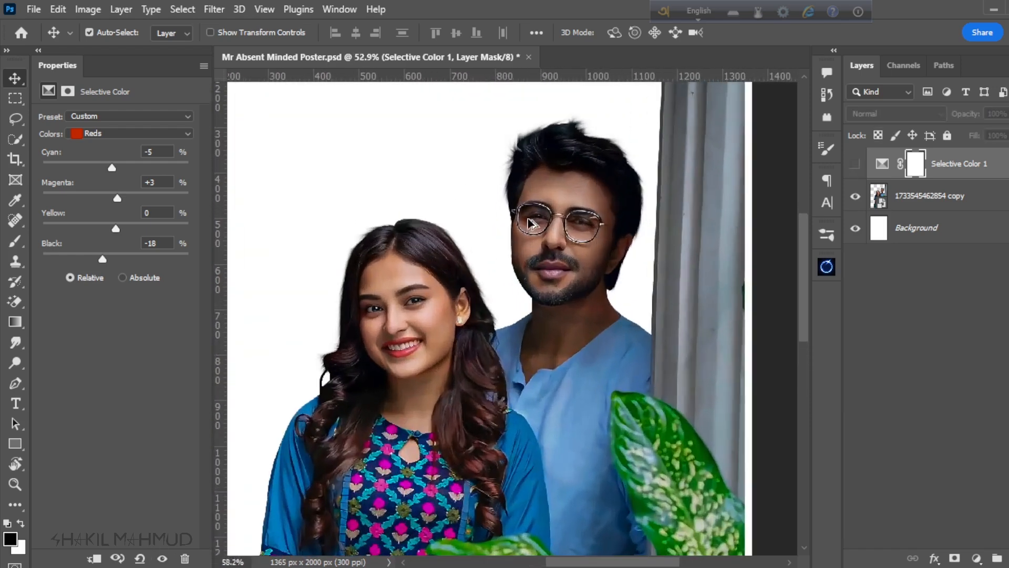
{"action": "scroll", "coordinate": [528, 219], "scroll_direction": "up", "scroll_amount": 1}
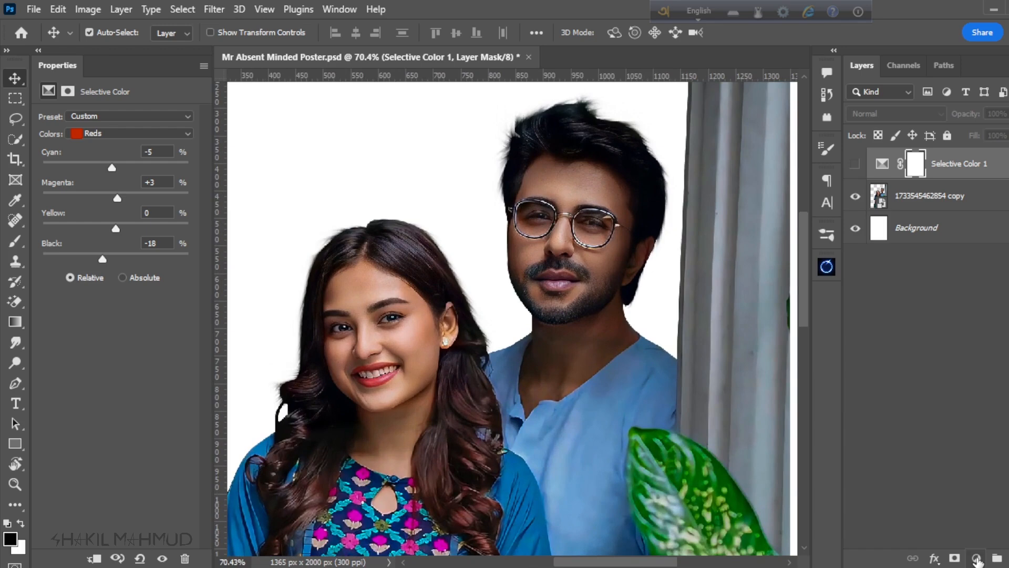
Step: Add a Color Balance adjustment layer above the Selective Color layer, and make the Selective Color layer visible again
{"action": "left_click", "coordinate": [976, 558]}
{"action": "left_click", "coordinate": [979, 420]}
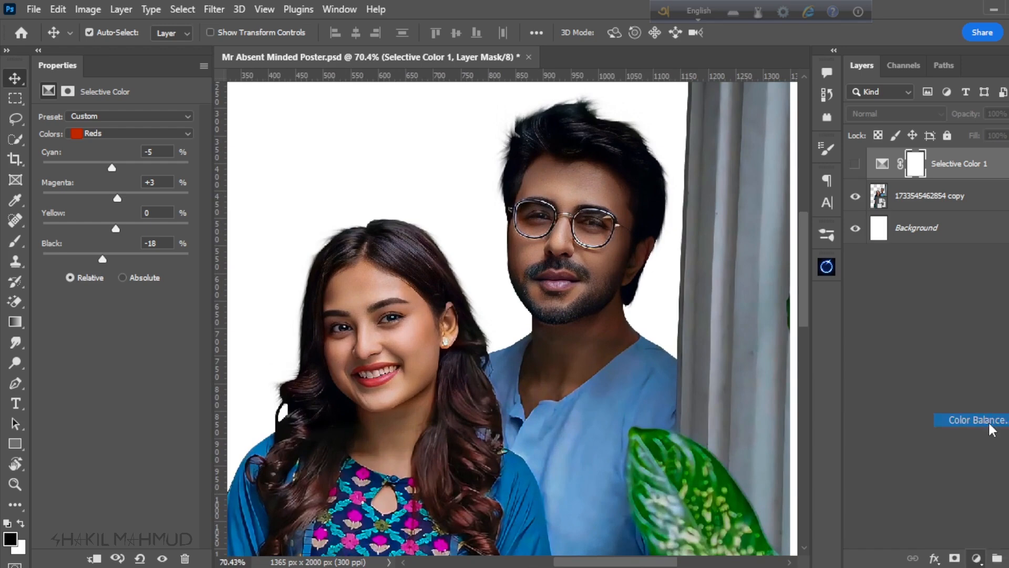
{"action": "left_click", "coordinate": [855, 197]}
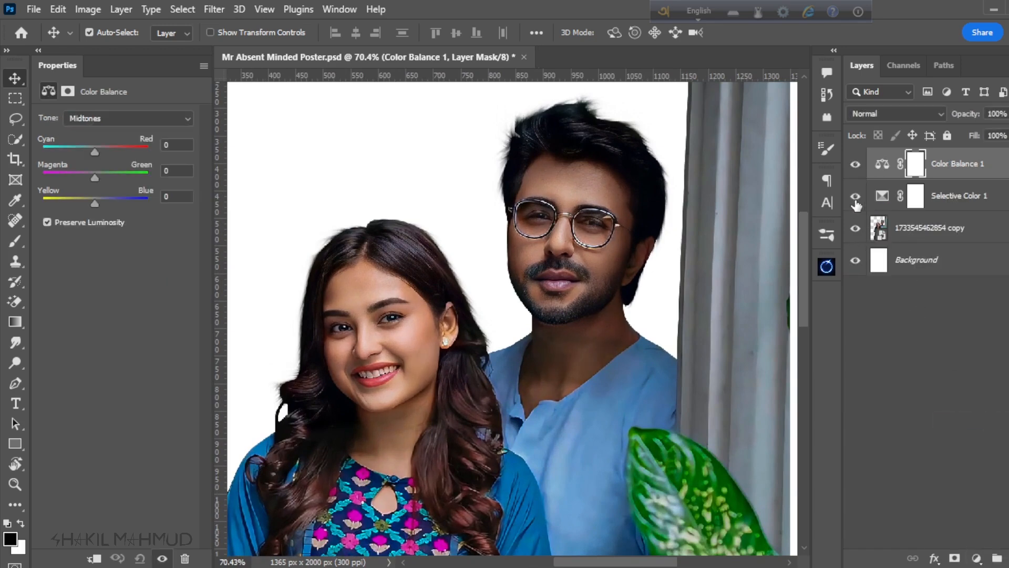
{"action": "left_click", "coordinate": [856, 197]}
{"action": "left_click", "coordinate": [856, 196]}
Step: Set Cyan to -36 for the Reds in the Selective Color layer, and compare the skin tones with it off and on
{"action": "left_click", "coordinate": [965, 204]}
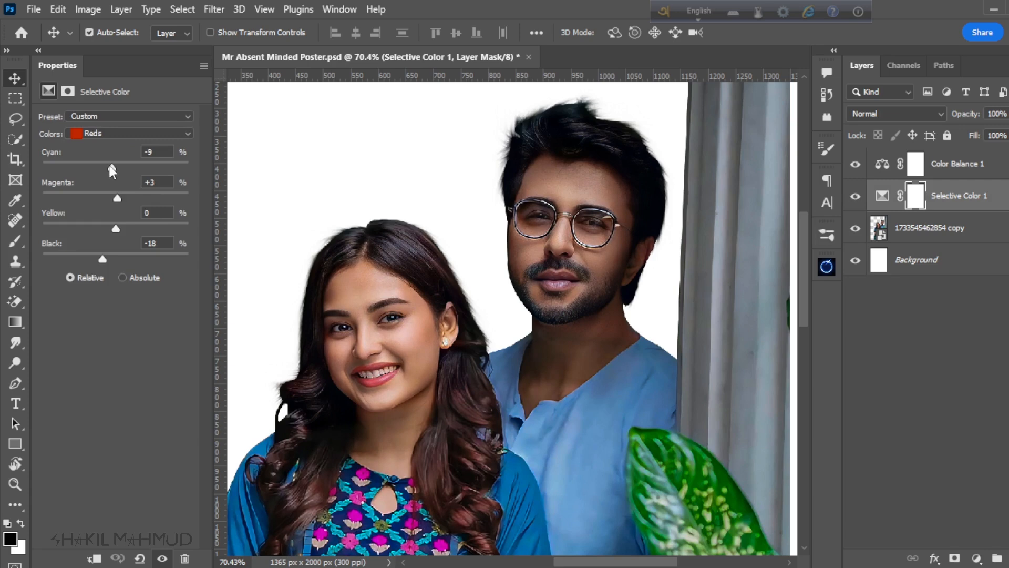
{"action": "mouse_move", "coordinate": [108, 166]}
{"action": "left_mouse_down"}
{"action": "mouse_move", "coordinate": [80, 165]}
{"action": "mouse_move", "coordinate": [90, 169]}
{"action": "left_mouse_up"}
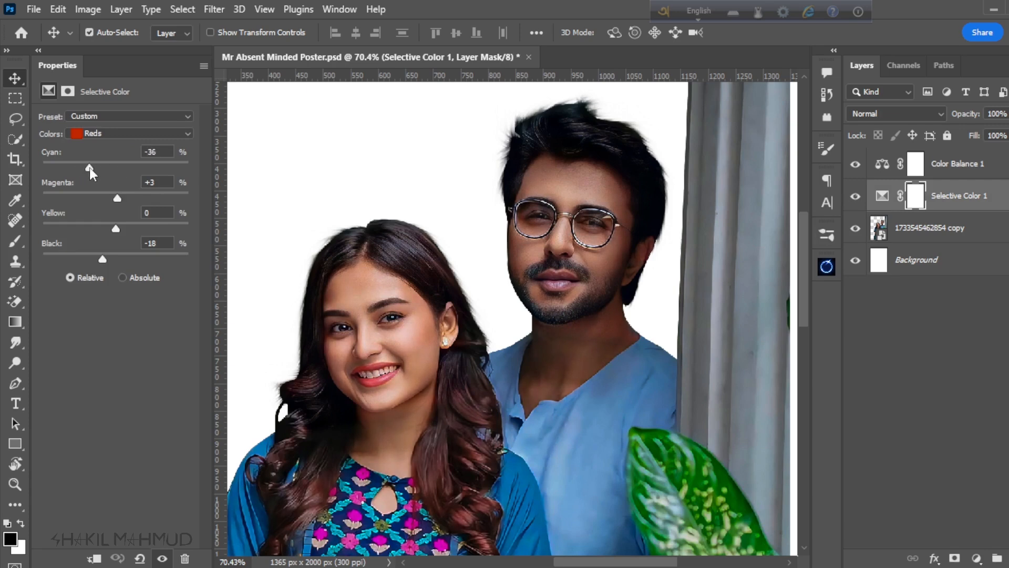
{"action": "left_click", "coordinate": [855, 196]}
{"action": "left_click", "coordinate": [855, 195]}
{"action": "left_click", "coordinate": [855, 196]}
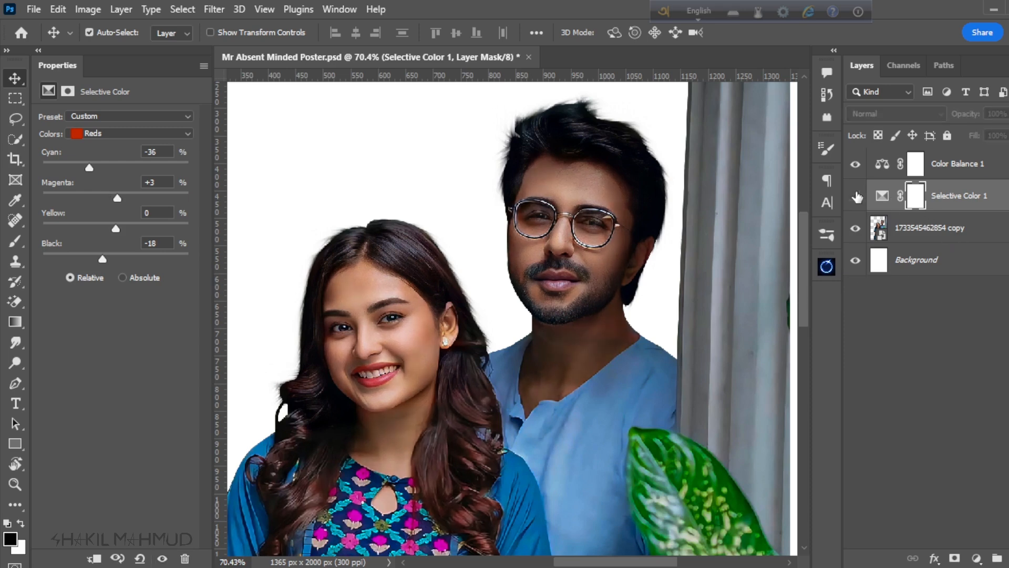
{"action": "left_click", "coordinate": [856, 196]}
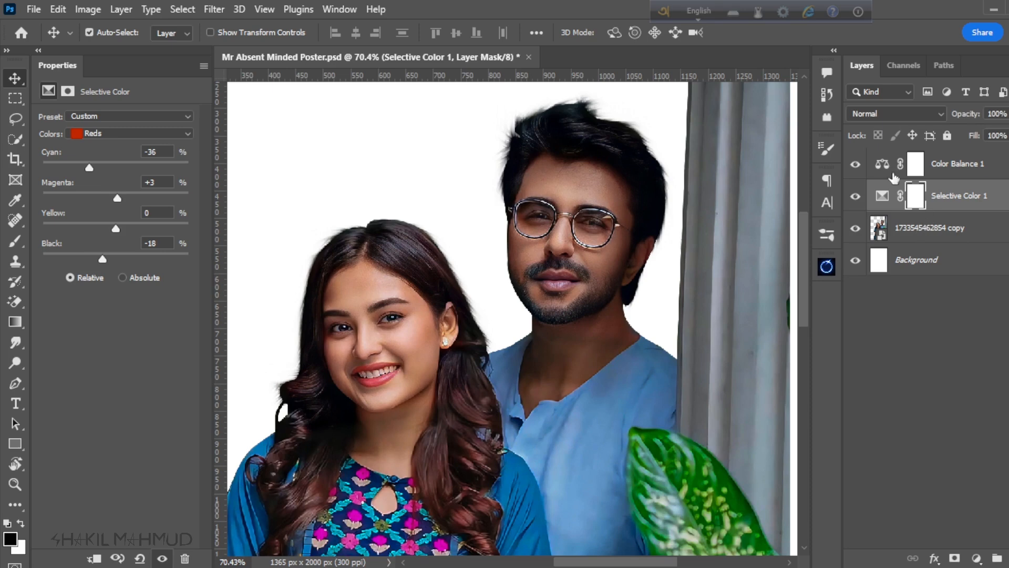
Step: Set the Color Balance midtones to +4 toward red, and check the effect by toggling that layer's visibility
{"action": "left_click", "coordinate": [961, 165]}
{"action": "left_click_drag", "start_coordinate": [93, 150], "coordinate": [97, 156]}
{"action": "scroll", "coordinate": [452, 253], "scroll_direction": "down", "scroll_amount": 9}
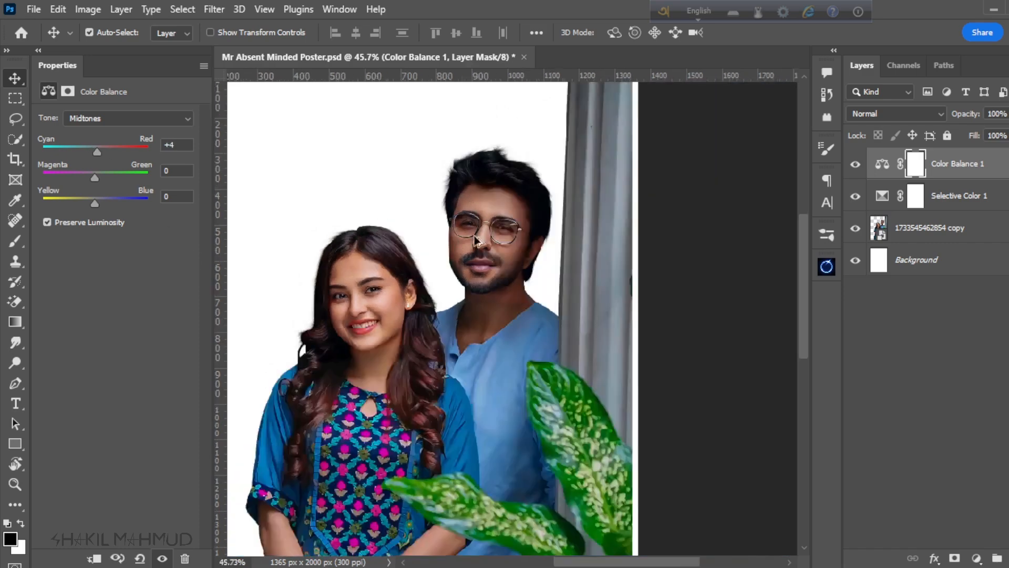
{"action": "scroll", "coordinate": [495, 336], "scroll_direction": "up", "scroll_amount": 1}
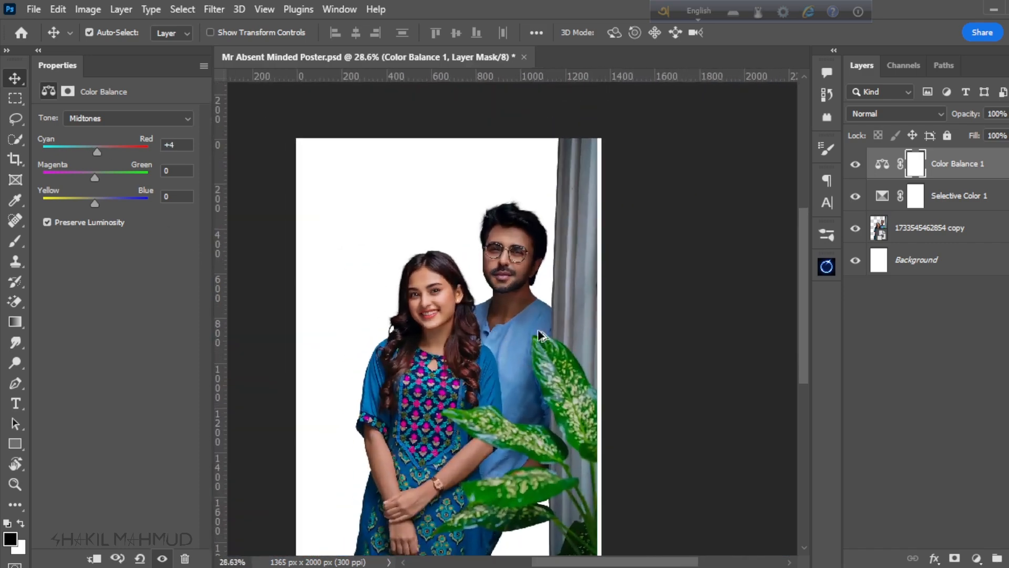
{"action": "left_click", "coordinate": [854, 165]}
{"action": "left_click", "coordinate": [855, 168]}
{"action": "left_click", "coordinate": [854, 167]}
{"action": "left_click", "coordinate": [854, 167]}
Step: Examine the couple's colors up close and at full-poster size, with the Color Balance layer on and off
{"action": "scroll", "coordinate": [443, 256], "scroll_direction": "down", "scroll_amount": 2}
{"action": "scroll", "coordinate": [446, 315], "scroll_direction": "up", "scroll_amount": 6}
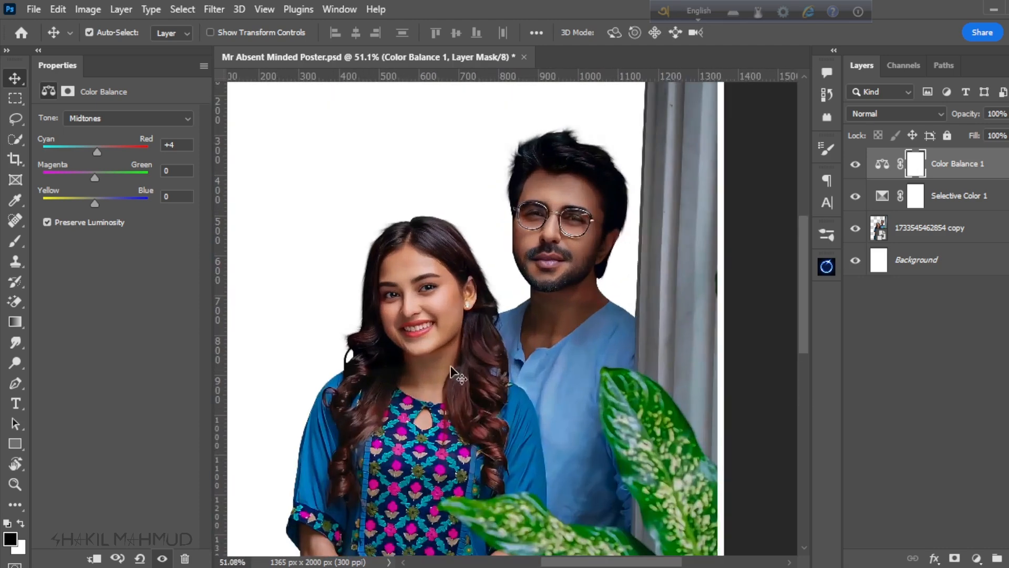
{"action": "scroll", "coordinate": [451, 372], "scroll_direction": "down", "scroll_amount": 3}
{"action": "scroll", "coordinate": [476, 311], "scroll_direction": "up", "scroll_amount": 2}
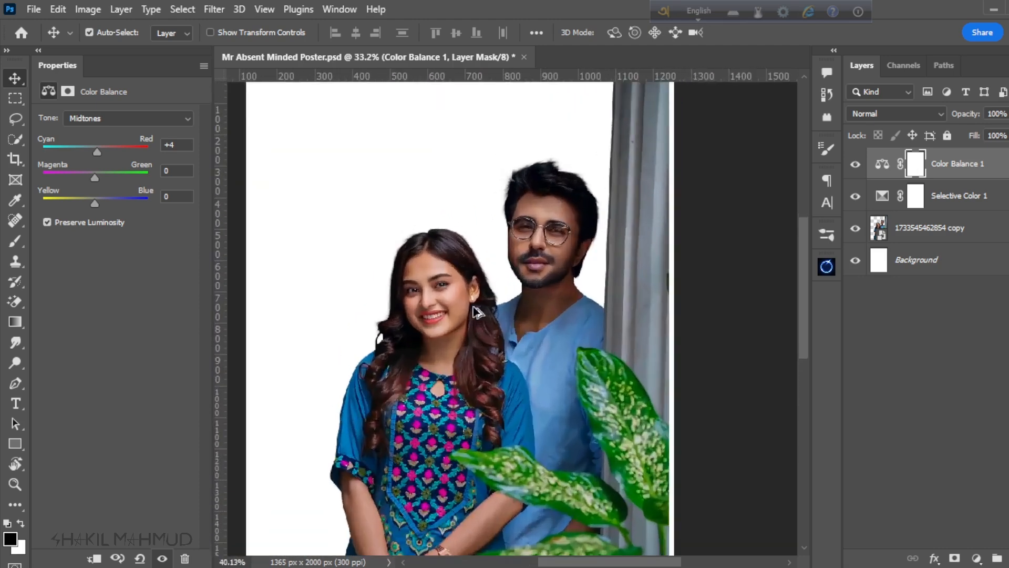
{"action": "scroll", "coordinate": [476, 311], "scroll_direction": "up", "scroll_amount": 2}
{"action": "left_click_drag", "start_coordinate": [95, 177], "coordinate": [94, 175]}
{"action": "scroll", "coordinate": [426, 250], "scroll_direction": "down", "scroll_amount": 4}
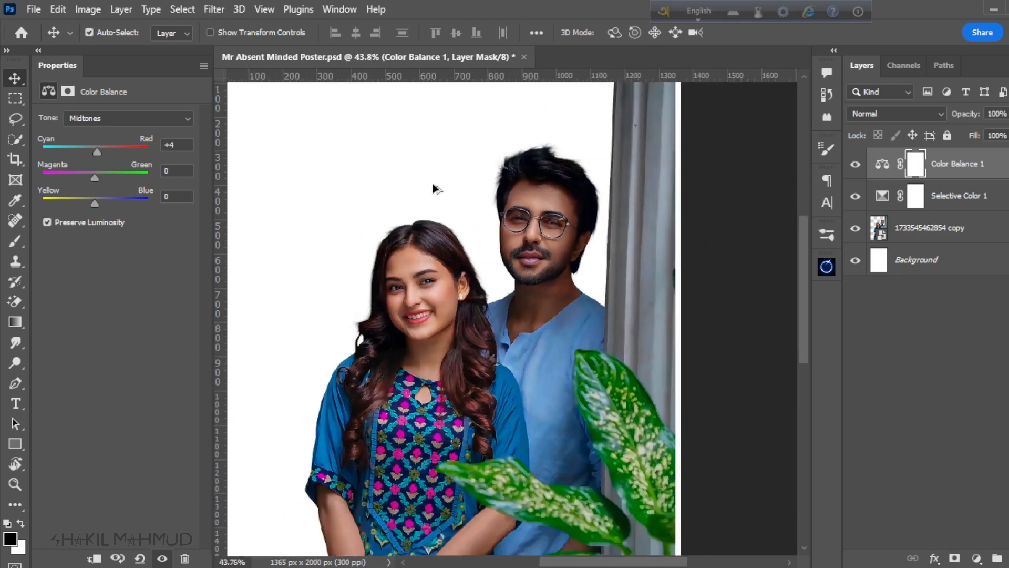
{"action": "scroll", "coordinate": [506, 413], "scroll_direction": "down", "scroll_amount": 2}
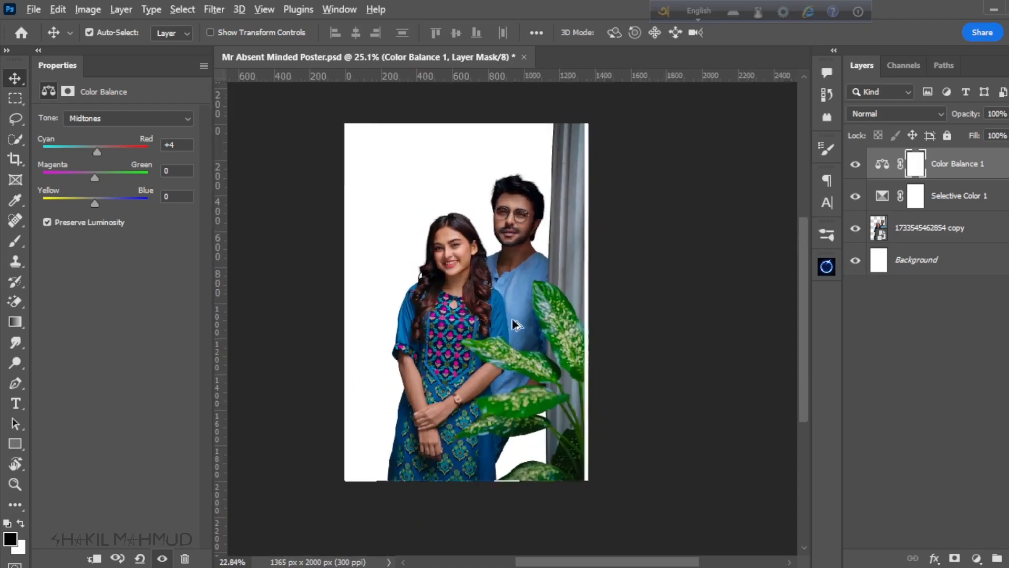
{"action": "scroll", "coordinate": [518, 288], "scroll_direction": "up", "scroll_amount": 2}
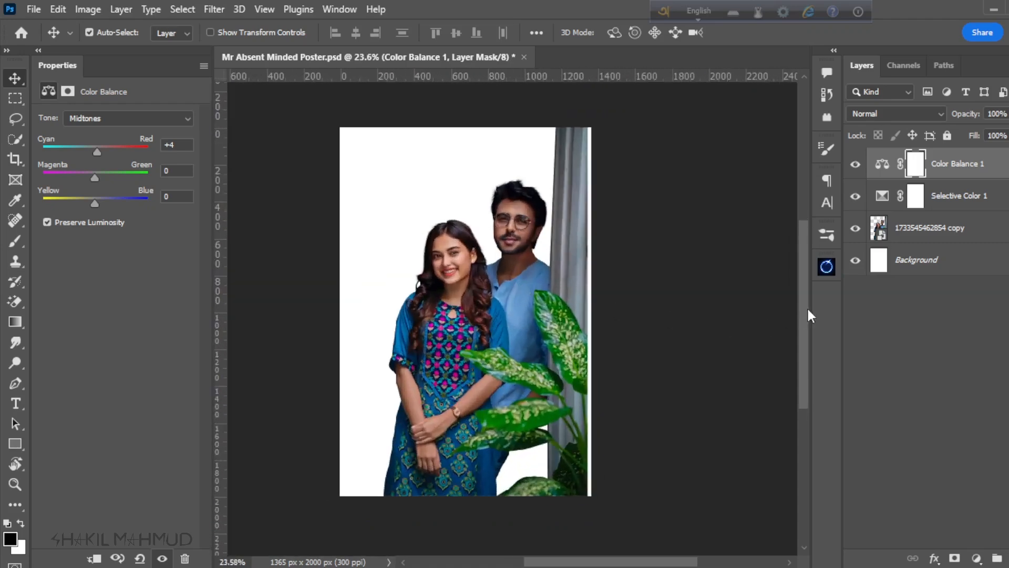
{"action": "left_click", "coordinate": [856, 166]}
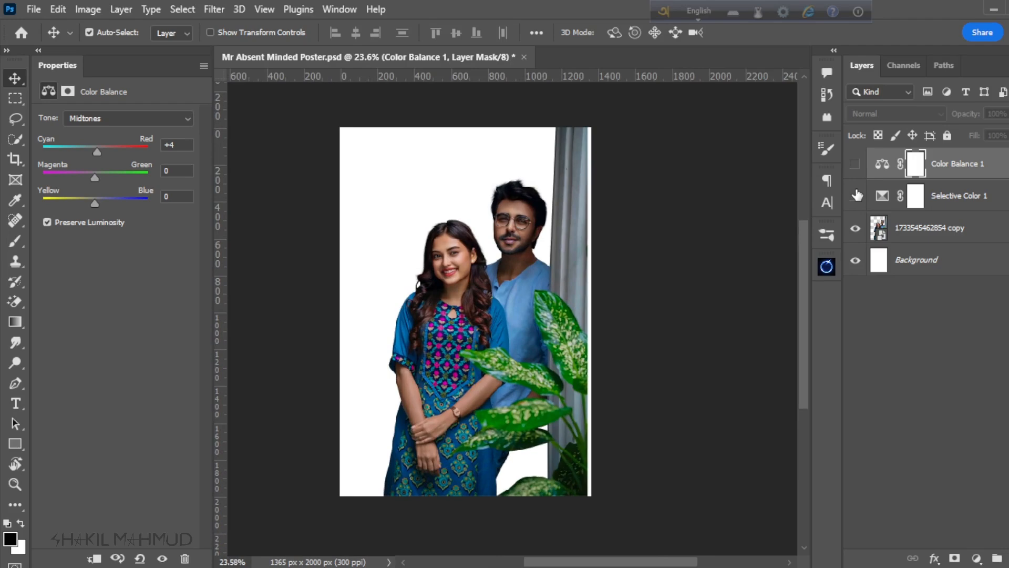
{"action": "left_click", "coordinate": [856, 166]}
Step: Check the whole graded poster and save the file
{"action": "scroll", "coordinate": [591, 296], "scroll_direction": "down", "scroll_amount": 2}
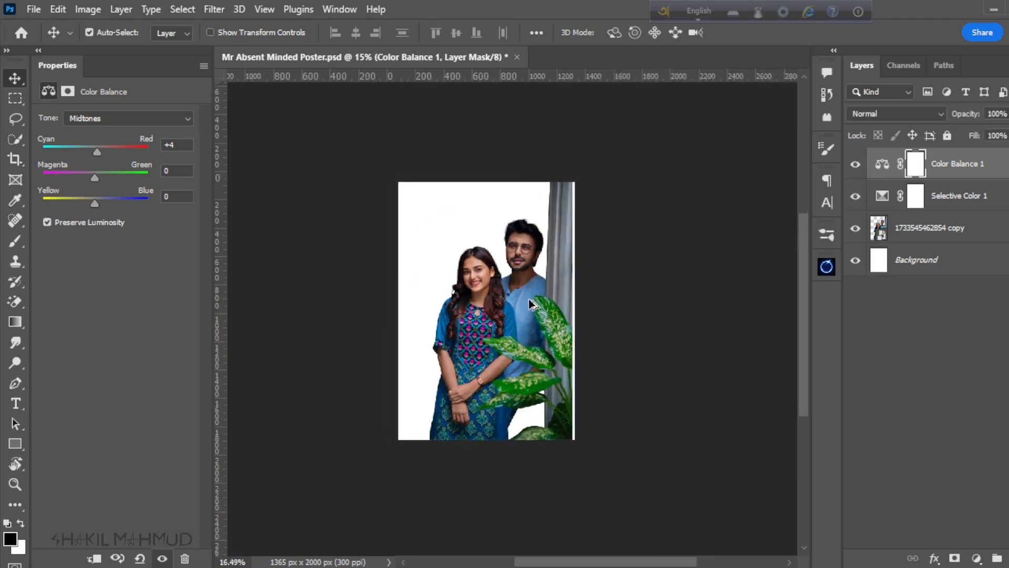
{"action": "scroll", "coordinate": [481, 316], "scroll_direction": "up", "scroll_amount": 1}
{"action": "scroll", "coordinate": [482, 317], "scroll_direction": "up", "scroll_amount": 1}
{"action": "key", "text": "ctrl+s"}
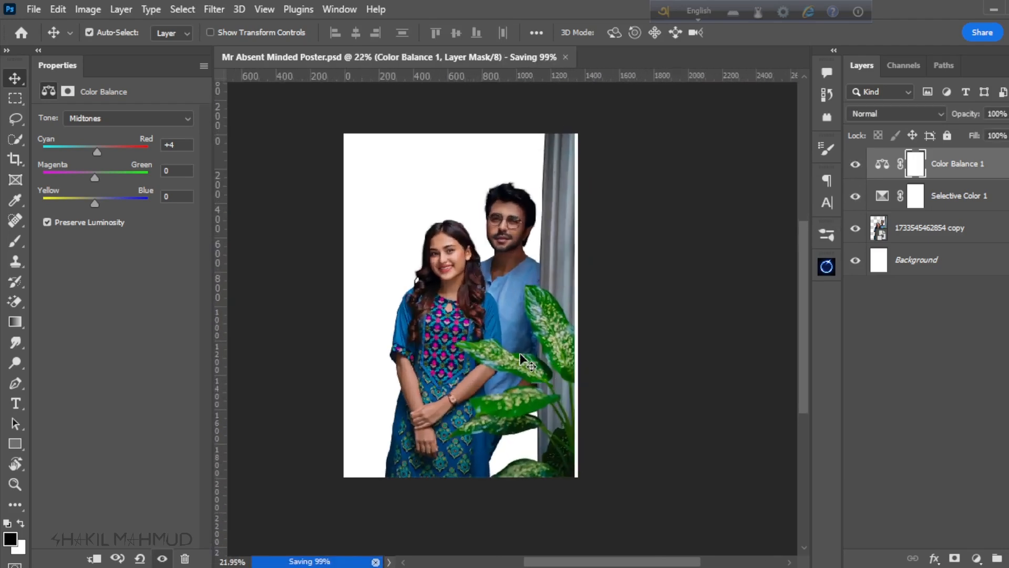
Step: Place the image 1733560733873.jpg as an embedded object directly above the Background layer, behind the couple
{"action": "scroll", "coordinate": [486, 279], "scroll_direction": "up", "scroll_amount": 1}
{"action": "scroll", "coordinate": [484, 279], "scroll_direction": "up", "scroll_amount": 2}
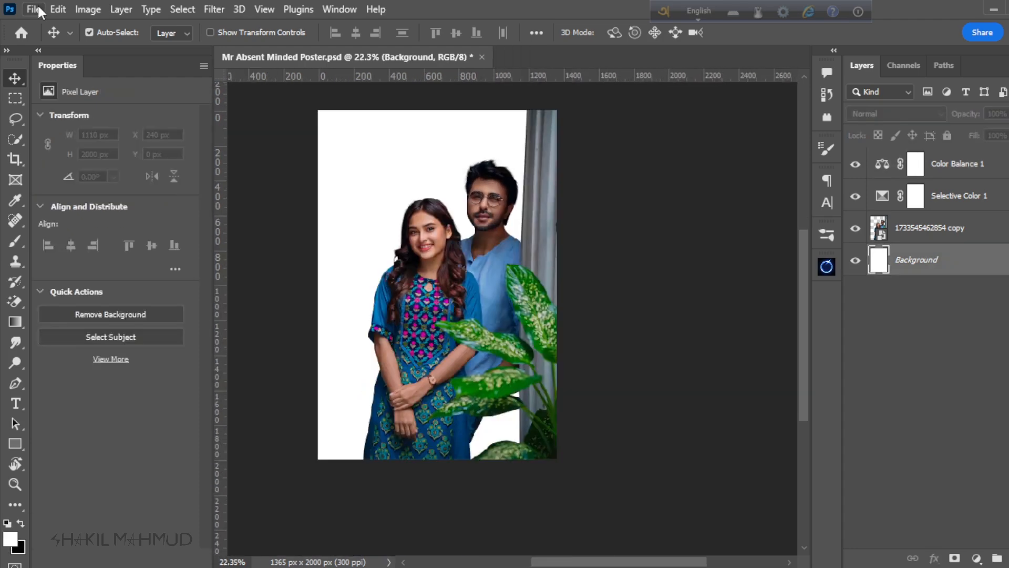
{"action": "left_click", "coordinate": [36, 8]}
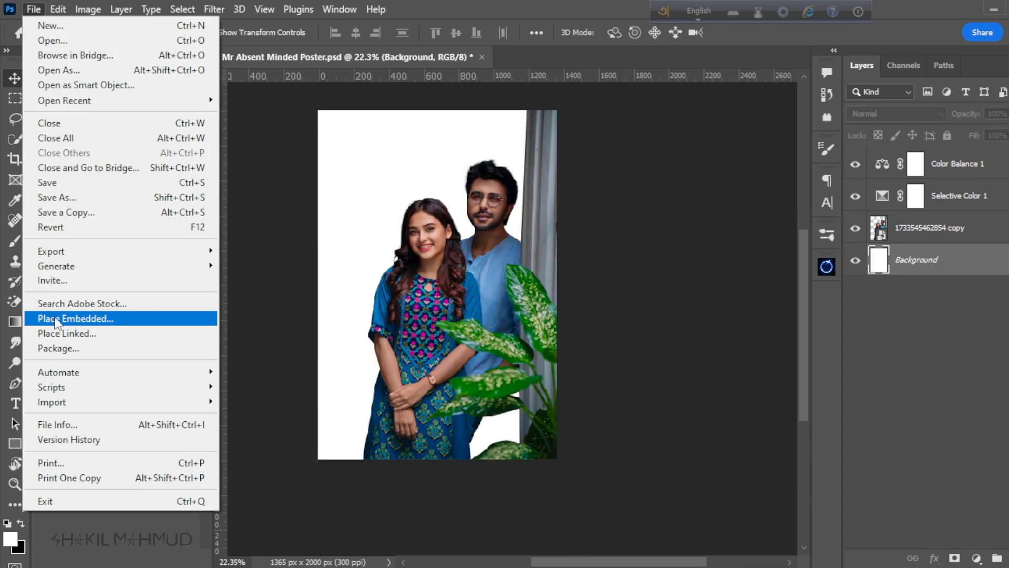
{"action": "left_click", "coordinate": [53, 316]}
{"action": "scroll", "coordinate": [331, 247], "scroll_direction": "down", "scroll_amount": 5}
{"action": "scroll", "coordinate": [372, 292], "scroll_direction": "down", "scroll_amount": 8}
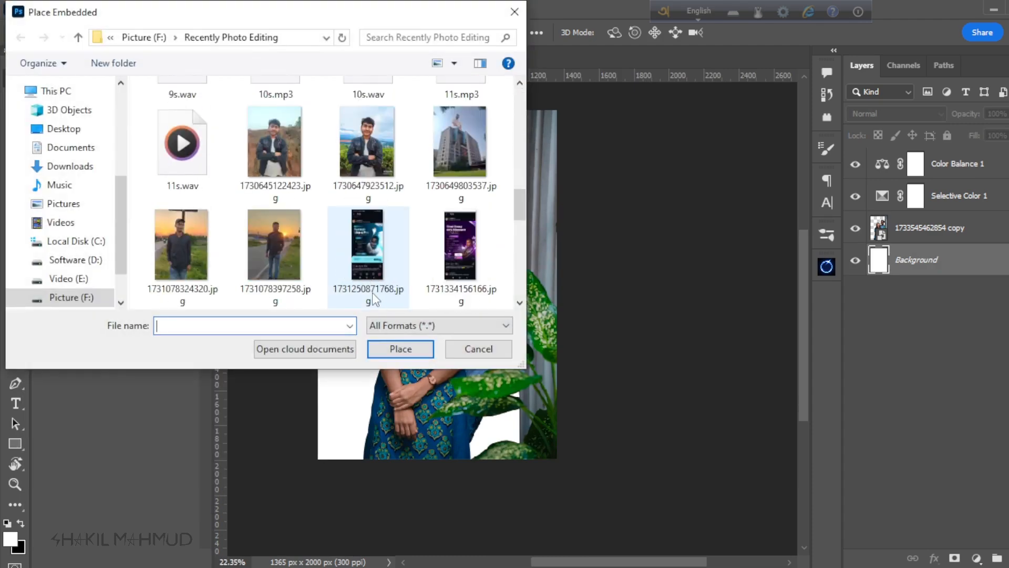
{"action": "scroll", "coordinate": [372, 293], "scroll_direction": "down", "scroll_amount": 4}
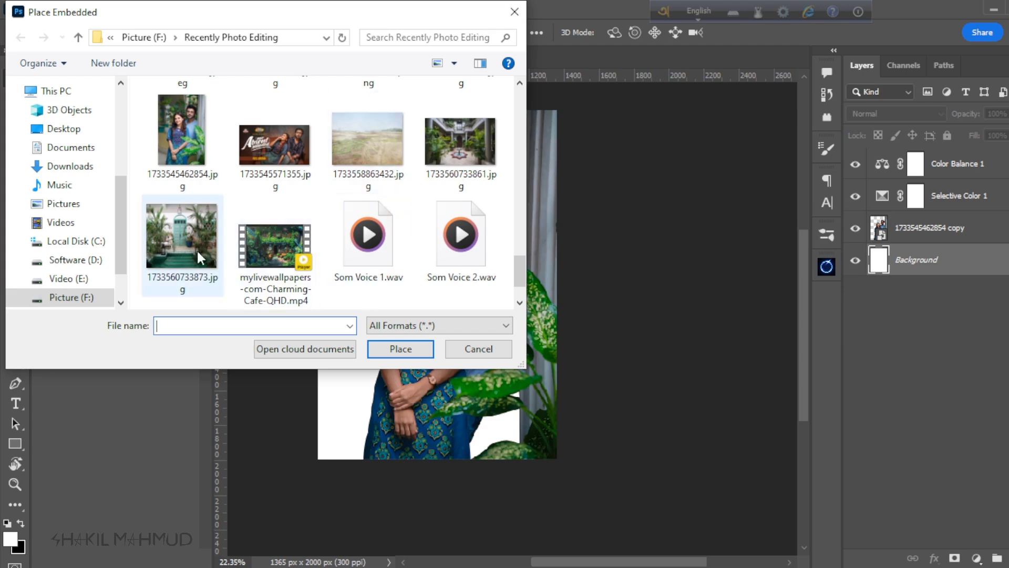
{"action": "left_click", "coordinate": [181, 240]}
{"action": "left_click", "coordinate": [404, 349]}
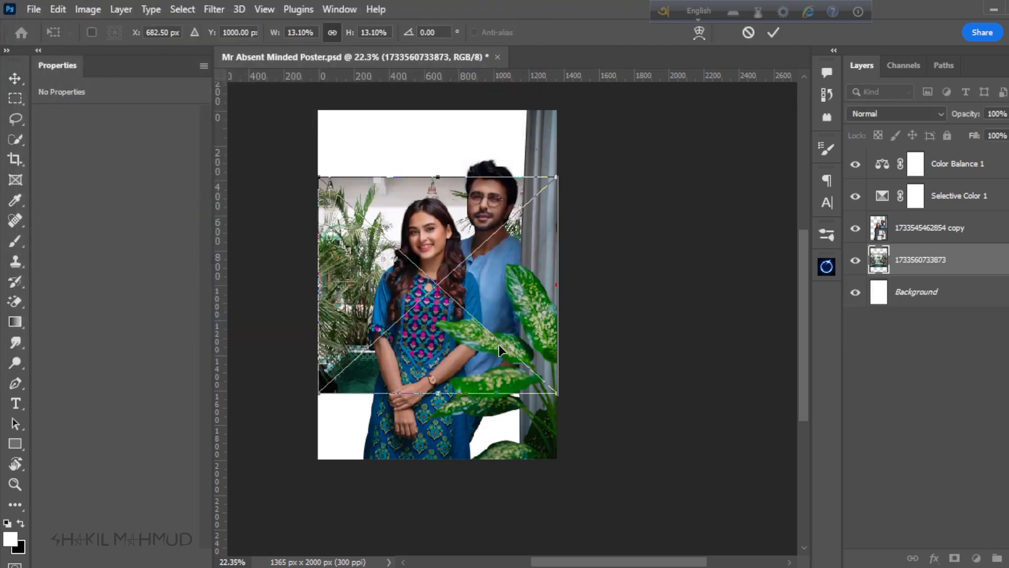
Step: Scale the placed doorway image to 30.83% so it fills the canvas, and position it at X 809.09 px, Y 1263.30 px
{"action": "left_click_drag", "start_coordinate": [429, 399], "coordinate": [441, 530]}
{"action": "left_click_drag", "start_coordinate": [435, 176], "coordinate": [434, 107]}
{"action": "mouse_move", "coordinate": [370, 243]}
{"action": "left_mouse_down"}
{"action": "mouse_move", "coordinate": [382, 244]}
{"action": "mouse_move", "coordinate": [372, 245]}
{"action": "left_mouse_up"}
{"action": "scroll", "coordinate": [480, 224], "scroll_direction": "down", "scroll_amount": 3}
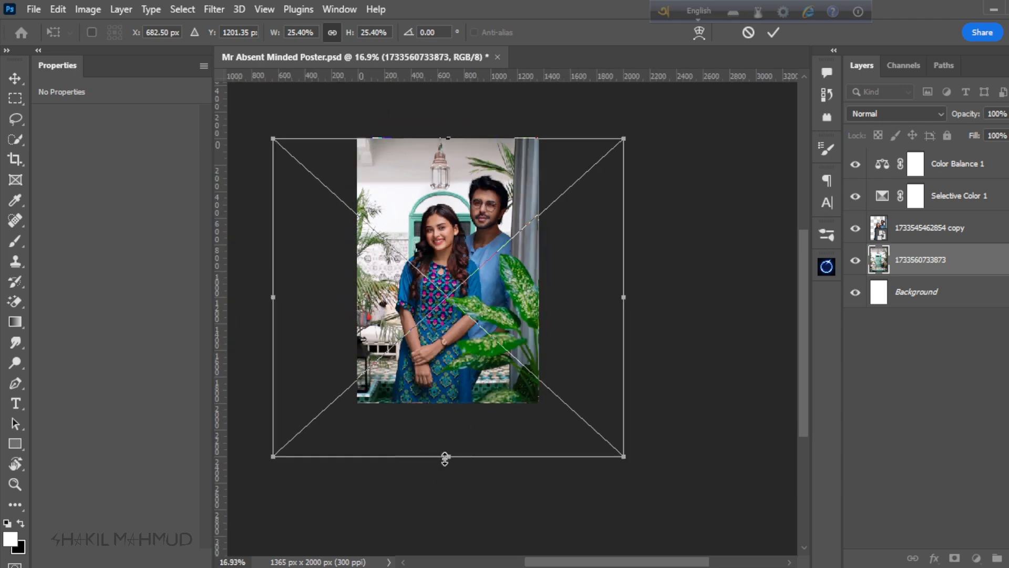
{"action": "left_click_drag", "start_coordinate": [445, 458], "coordinate": [451, 498]}
{"action": "left_click_drag", "start_coordinate": [392, 319], "coordinate": [392, 319]}
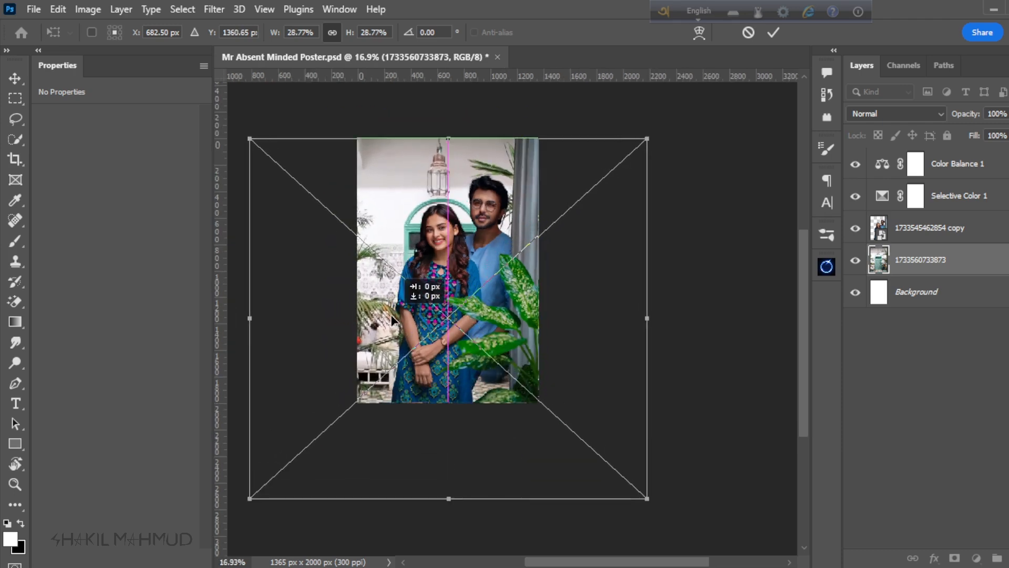
{"action": "left_click_drag", "start_coordinate": [448, 138], "coordinate": [448, 108]}
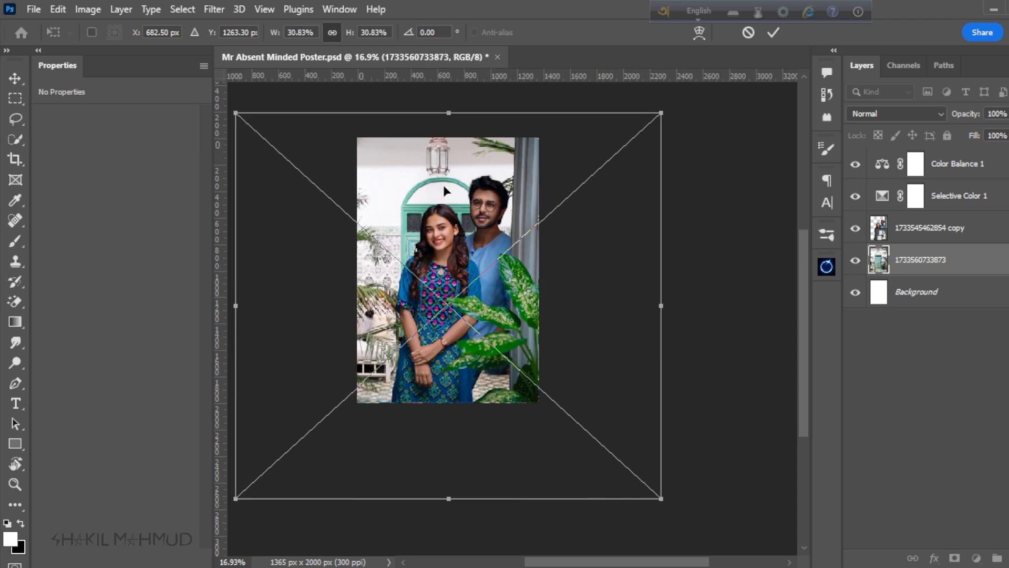
{"action": "left_click_drag", "start_coordinate": [423, 283], "coordinate": [435, 290]}
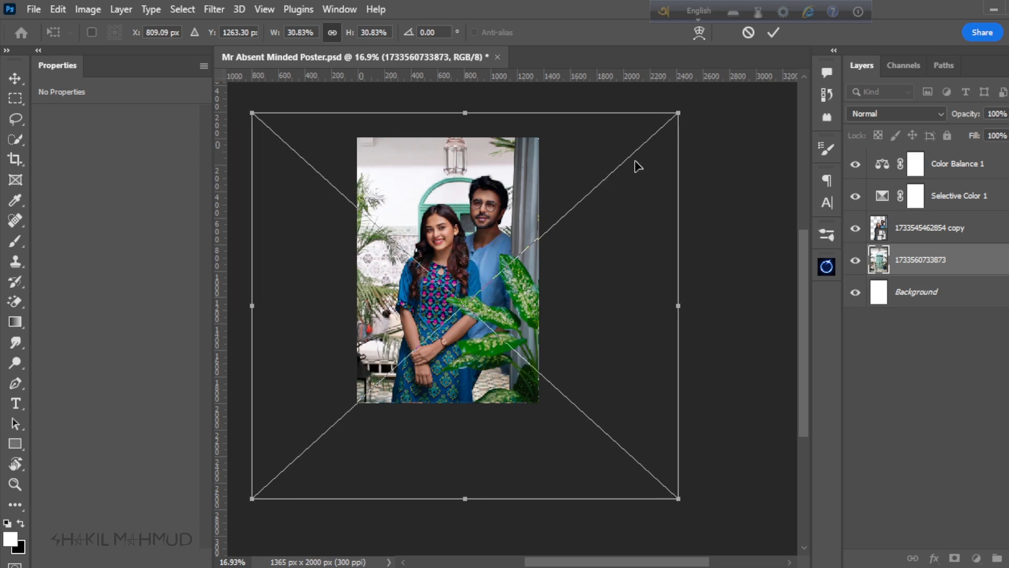
{"action": "left_click", "coordinate": [774, 32]}
Step: Examine how the cut-out couple, curtain and plant sit against the new doorway background at different magnifications
{"action": "scroll", "coordinate": [468, 336], "scroll_direction": "down", "scroll_amount": 5}
{"action": "scroll", "coordinate": [466, 258], "scroll_direction": "up", "scroll_amount": 5}
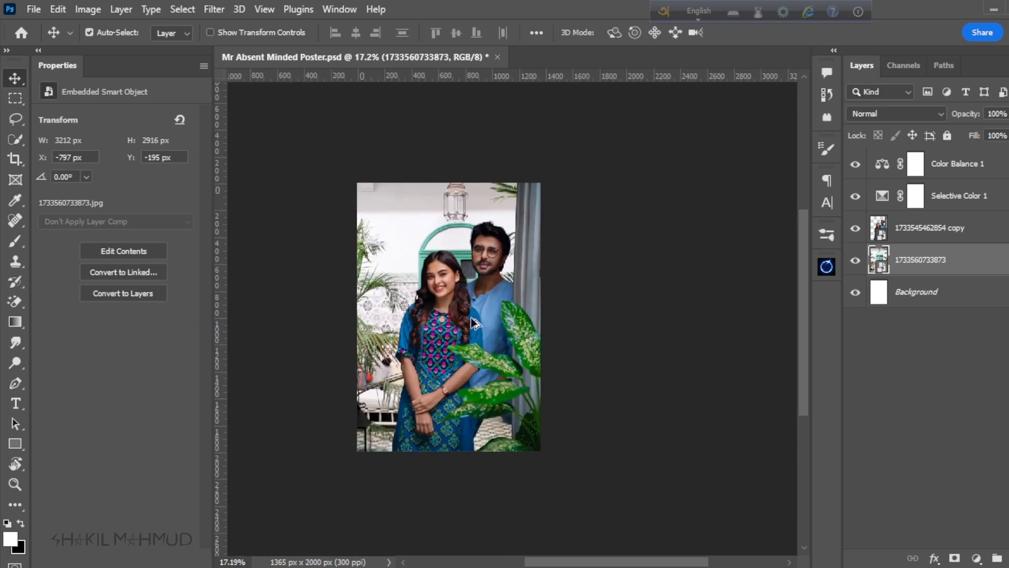
{"action": "scroll", "coordinate": [475, 322], "scroll_direction": "up", "scroll_amount": 1}
{"action": "scroll", "coordinate": [472, 380], "scroll_direction": "down", "scroll_amount": 3}
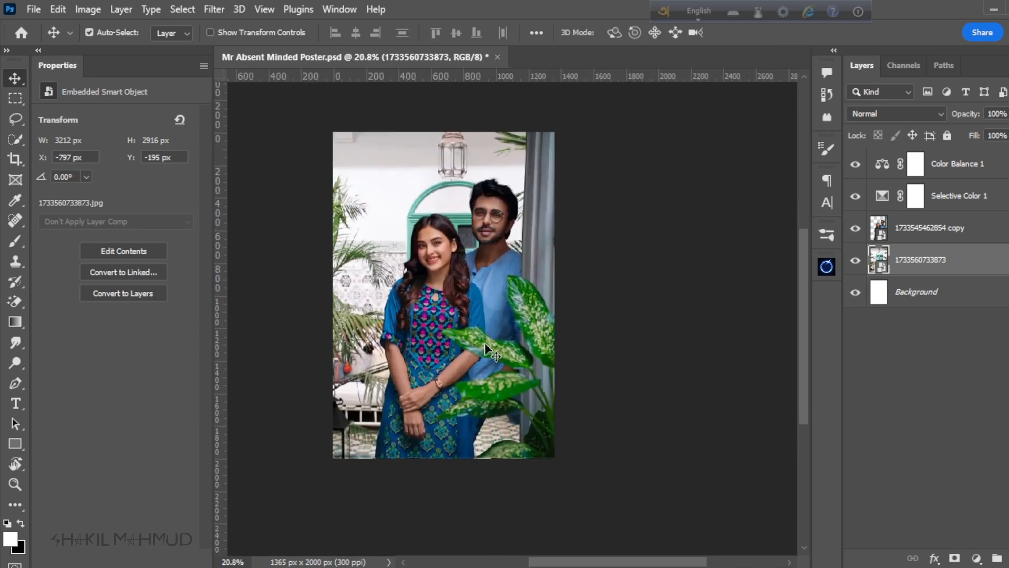
{"action": "scroll", "coordinate": [484, 361], "scroll_direction": "up", "scroll_amount": 4}
{"action": "scroll", "coordinate": [484, 361], "scroll_direction": "down", "scroll_amount": 1}
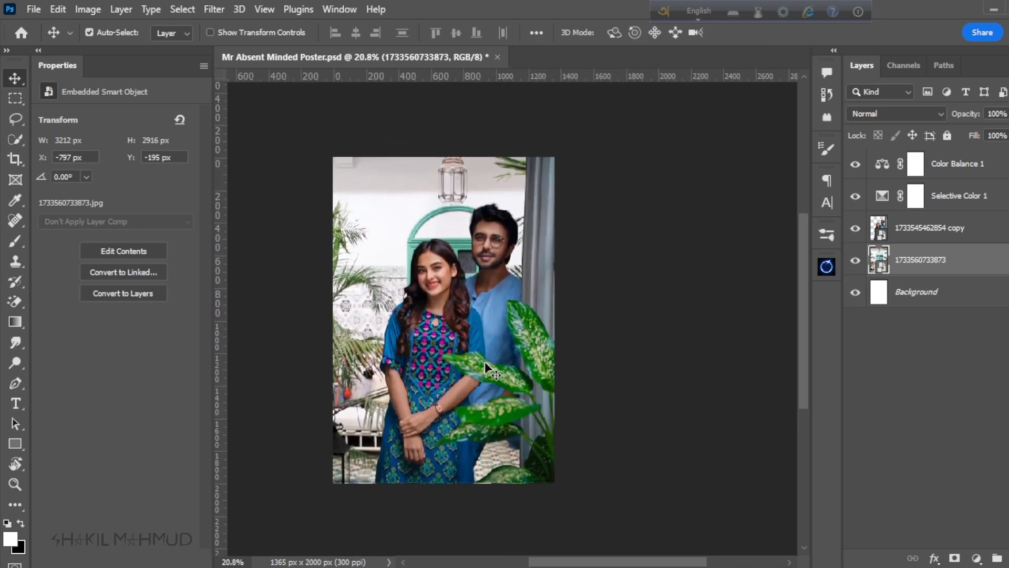
{"action": "scroll", "coordinate": [485, 361], "scroll_direction": "down", "scroll_amount": 1}
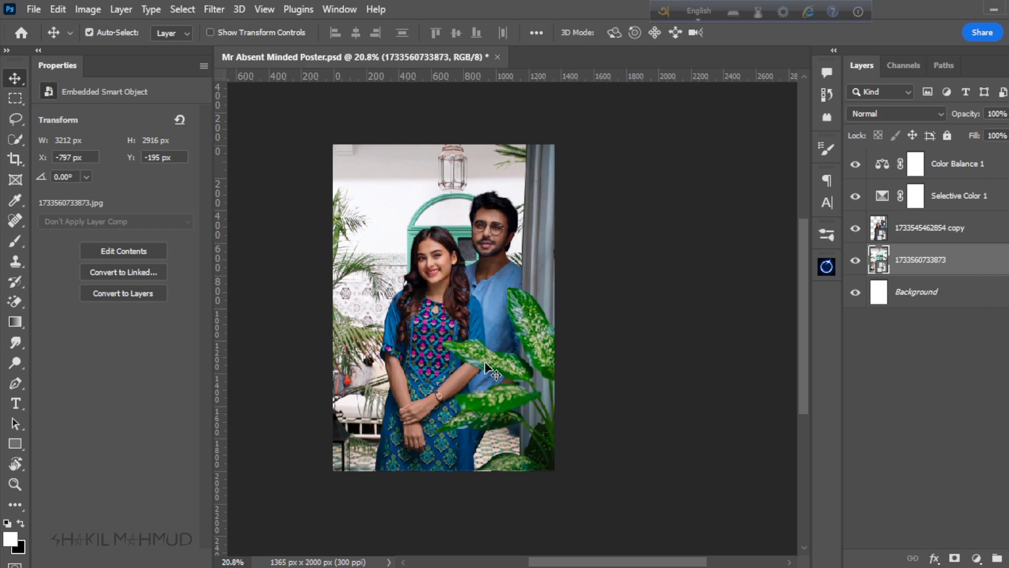
{"action": "scroll", "coordinate": [493, 339], "scroll_direction": "down", "scroll_amount": 2}
{"action": "scroll", "coordinate": [490, 318], "scroll_direction": "up", "scroll_amount": 3}
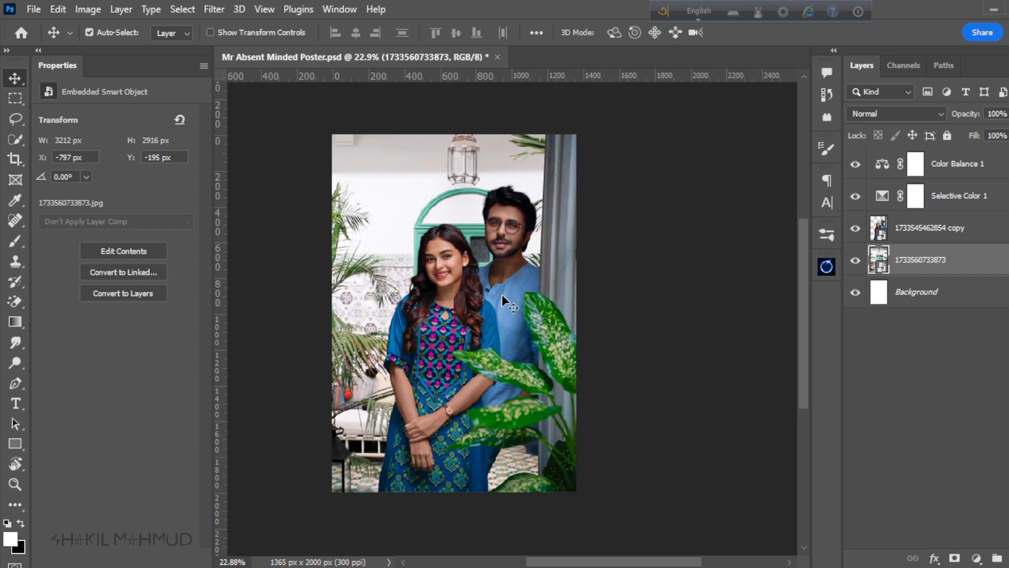
{"action": "scroll", "coordinate": [496, 327], "scroll_direction": "down", "scroll_amount": 1}
{"action": "scroll", "coordinate": [491, 325], "scroll_direction": "up", "scroll_amount": 2}
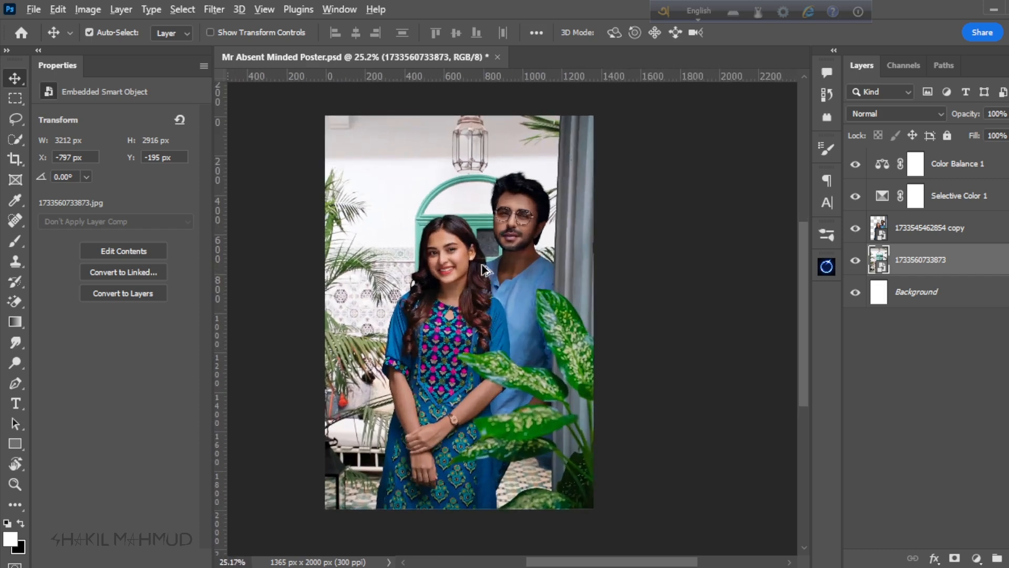
Step: Inspect the colour and brightness match between the couple and the doorway background, zooming in and out
{"action": "scroll", "coordinate": [481, 329], "scroll_direction": "down", "scroll_amount": 1}
{"action": "scroll", "coordinate": [488, 323], "scroll_direction": "up", "scroll_amount": 2}
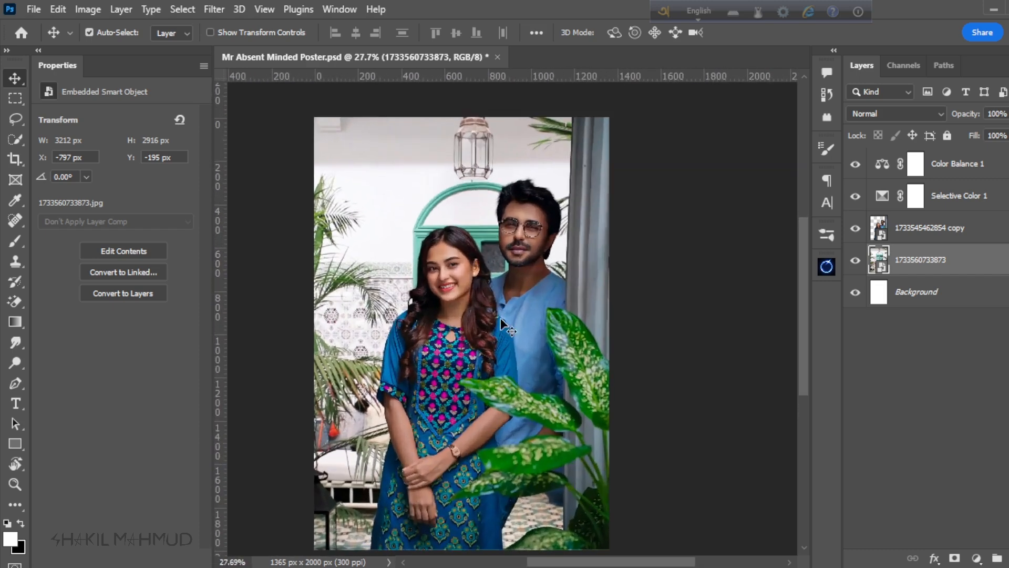
{"action": "scroll", "coordinate": [505, 304], "scroll_direction": "down", "scroll_amount": 1}
{"action": "scroll", "coordinate": [501, 307], "scroll_direction": "up", "scroll_amount": 1}
{"action": "scroll", "coordinate": [500, 306], "scroll_direction": "down", "scroll_amount": 1}
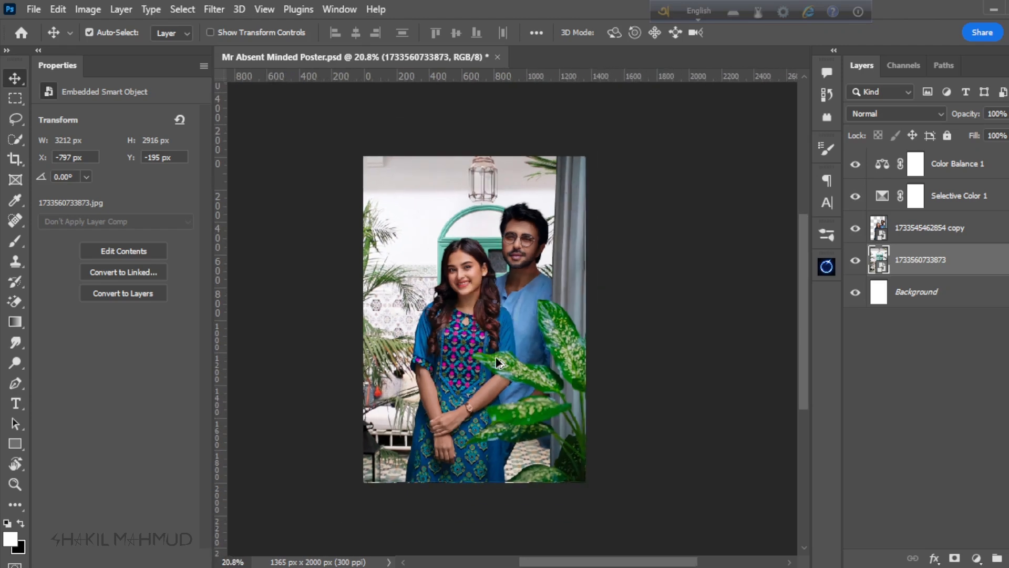
{"action": "scroll", "coordinate": [497, 307], "scroll_direction": "up", "scroll_amount": 1}
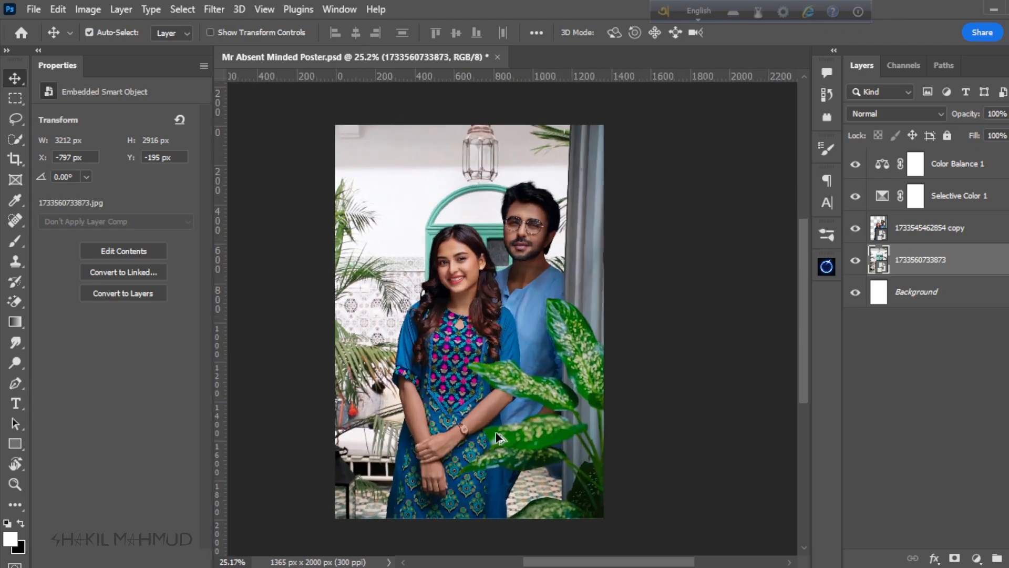
{"action": "scroll", "coordinate": [496, 426], "scroll_direction": "down", "scroll_amount": 1}
{"action": "scroll", "coordinate": [489, 242], "scroll_direction": "up", "scroll_amount": 1}
{"action": "scroll", "coordinate": [563, 311], "scroll_direction": "down", "scroll_amount": 1}
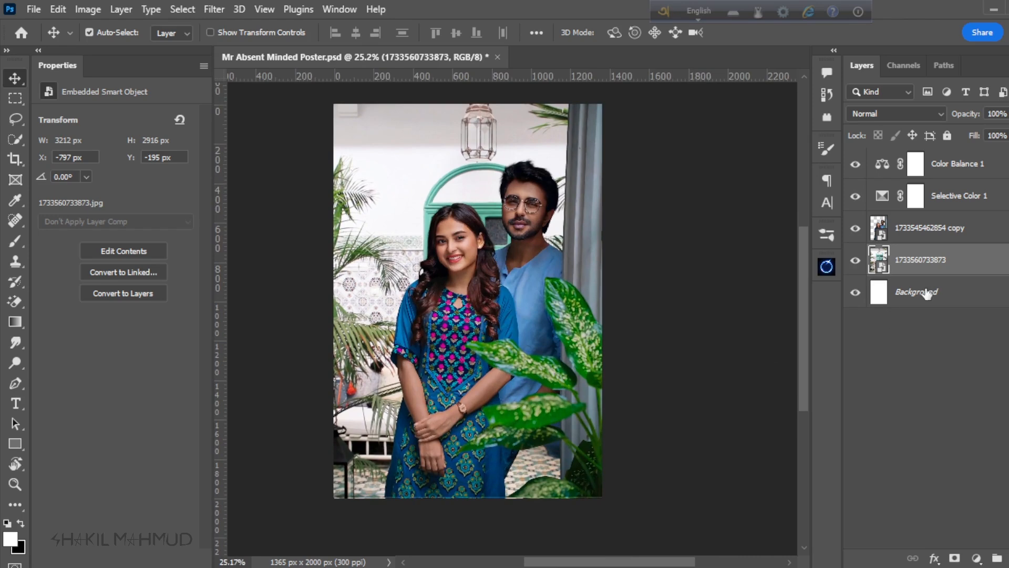
Step: Start a Camera Raw filter on the doorway image and set Exposure to -0.65 and Contrast to -29
{"action": "left_click", "coordinate": [219, 5]}
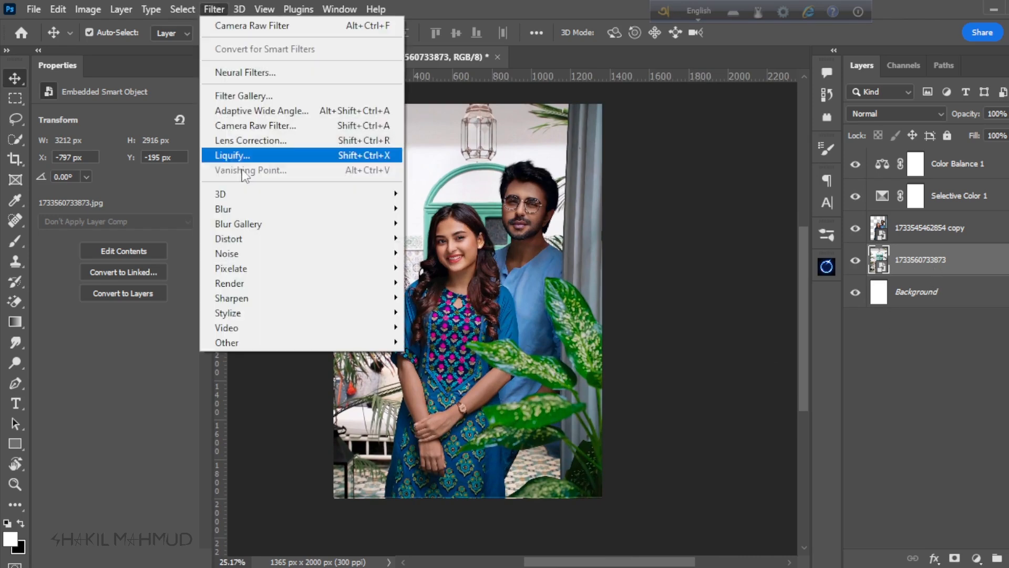
{"action": "left_click", "coordinate": [246, 127]}
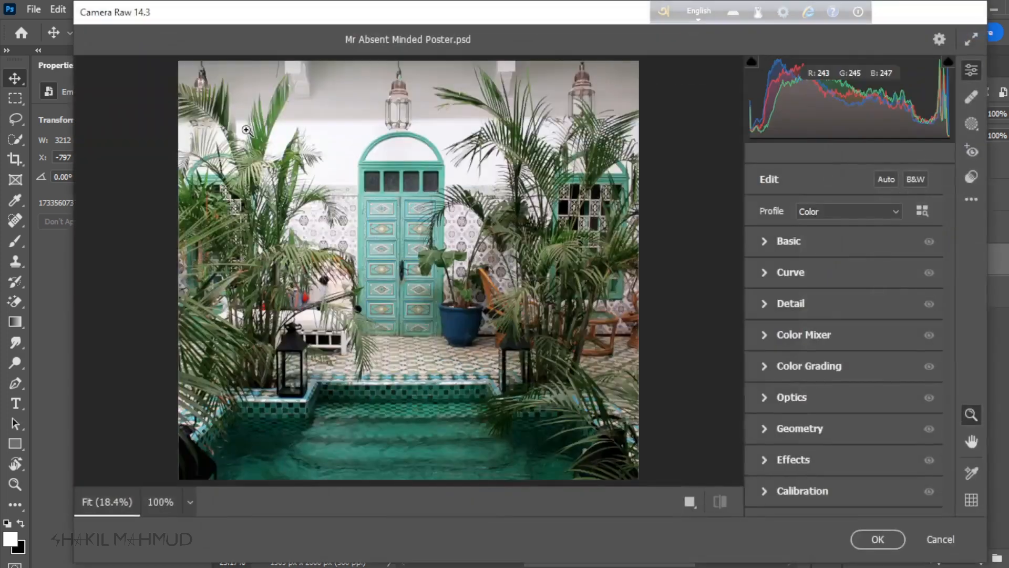
{"action": "left_click", "coordinate": [760, 242]}
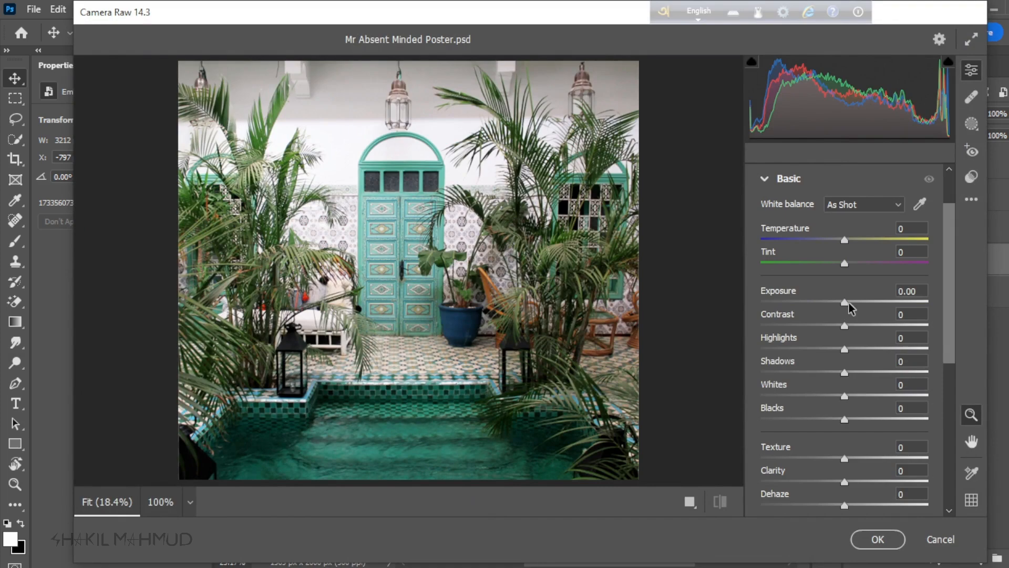
{"action": "left_click_drag", "start_coordinate": [849, 303], "coordinate": [821, 329]}
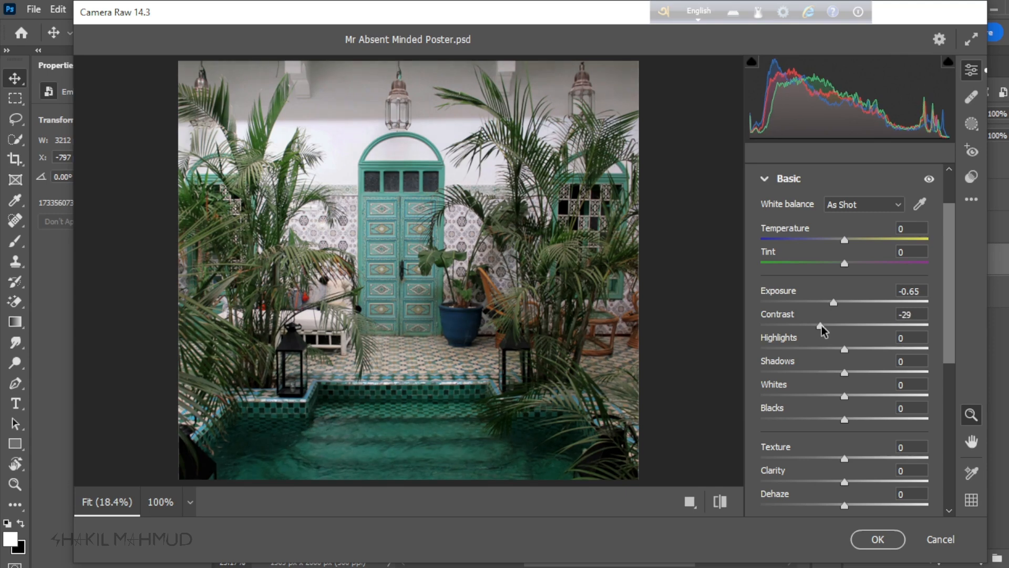
Step: Lower the doorway image's highlights, fine-tune its shadows and whites, and set Texture and Clarity to +14
{"action": "mouse_move", "coordinate": [801, 351]}
{"action": "left_mouse_down"}
{"action": "mouse_move", "coordinate": [777, 350]}
{"action": "mouse_move", "coordinate": [795, 349]}
{"action": "left_mouse_up"}
{"action": "left_click_drag", "start_coordinate": [844, 375], "coordinate": [834, 405]}
{"action": "left_click_drag", "start_coordinate": [845, 458], "coordinate": [843, 507]}
Step: Tint the doorway image's midtones slightly toward purple with Color Grading, compare before and after, and apply the Camera Raw filter
{"action": "scroll", "coordinate": [803, 313], "scroll_direction": "down", "scroll_amount": 5}
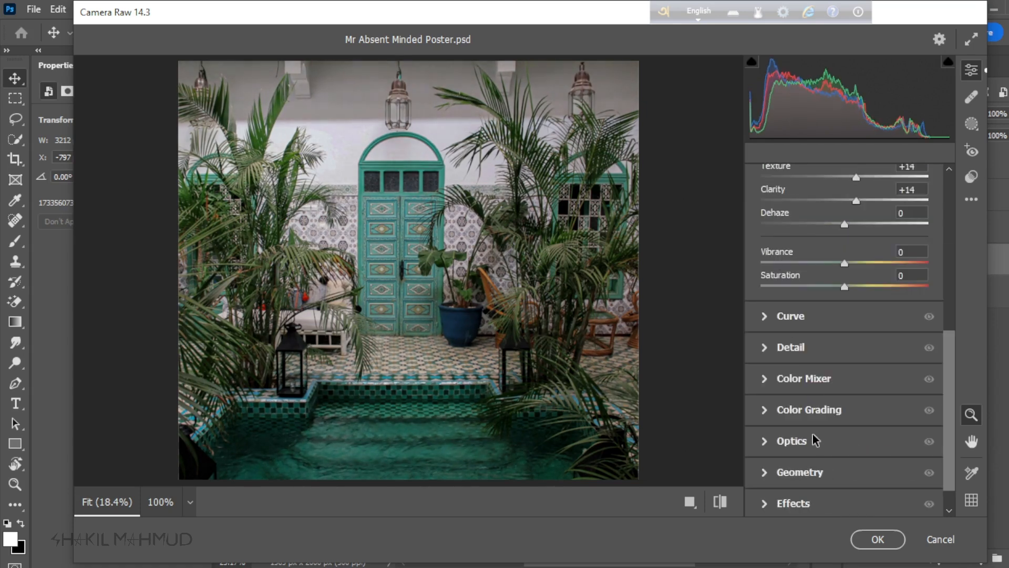
{"action": "scroll", "coordinate": [782, 385], "scroll_direction": "down", "scroll_amount": 1}
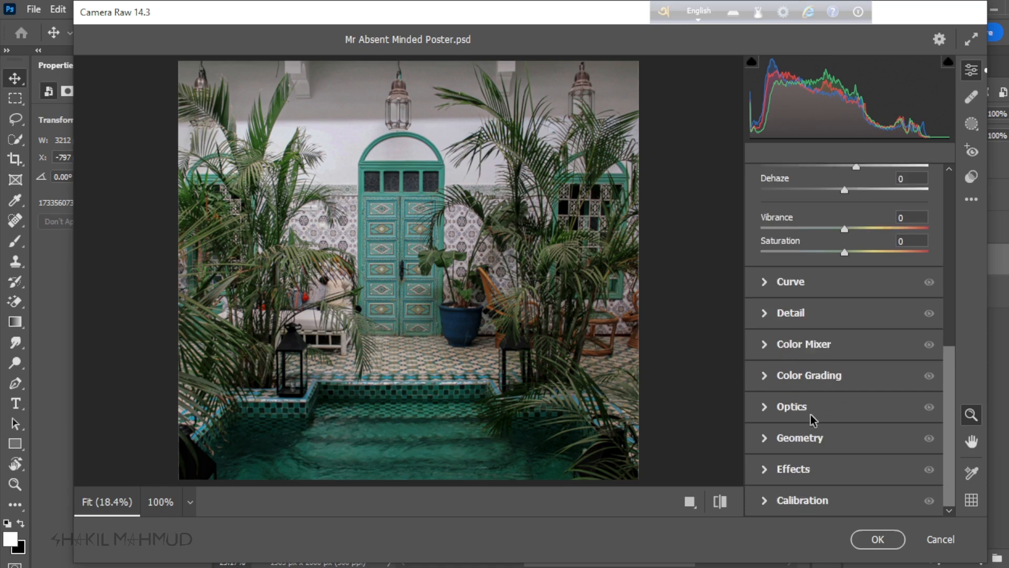
{"action": "left_click", "coordinate": [767, 376]}
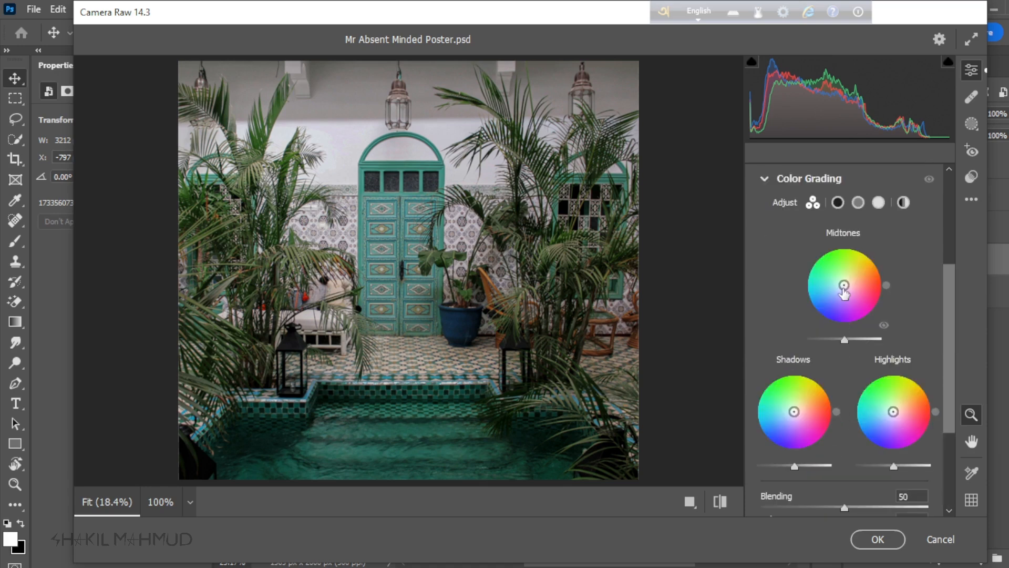
{"action": "left_click_drag", "start_coordinate": [844, 291], "coordinate": [844, 292]}
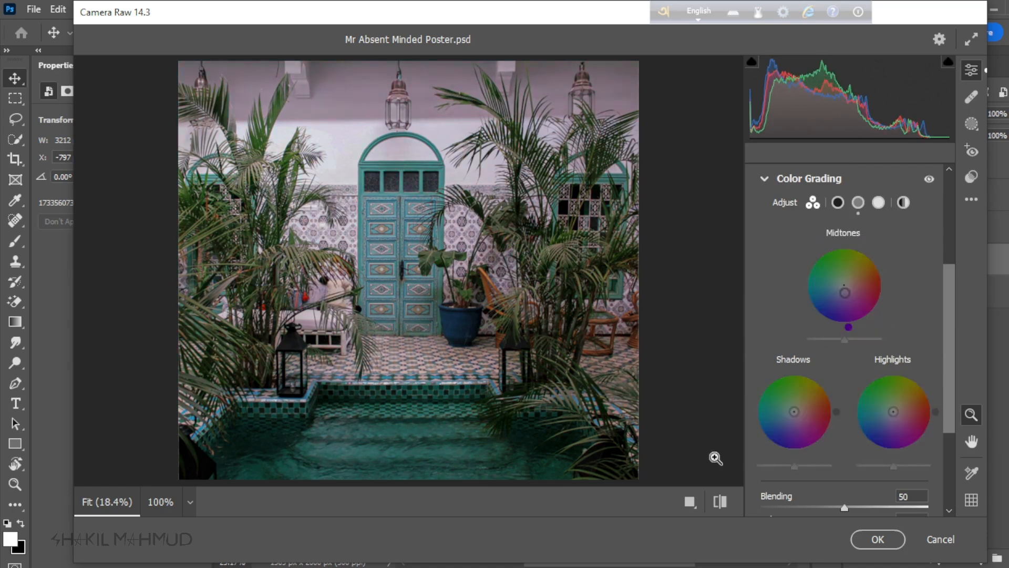
{"action": "left_click", "coordinate": [718, 503]}
{"action": "left_click", "coordinate": [719, 504]}
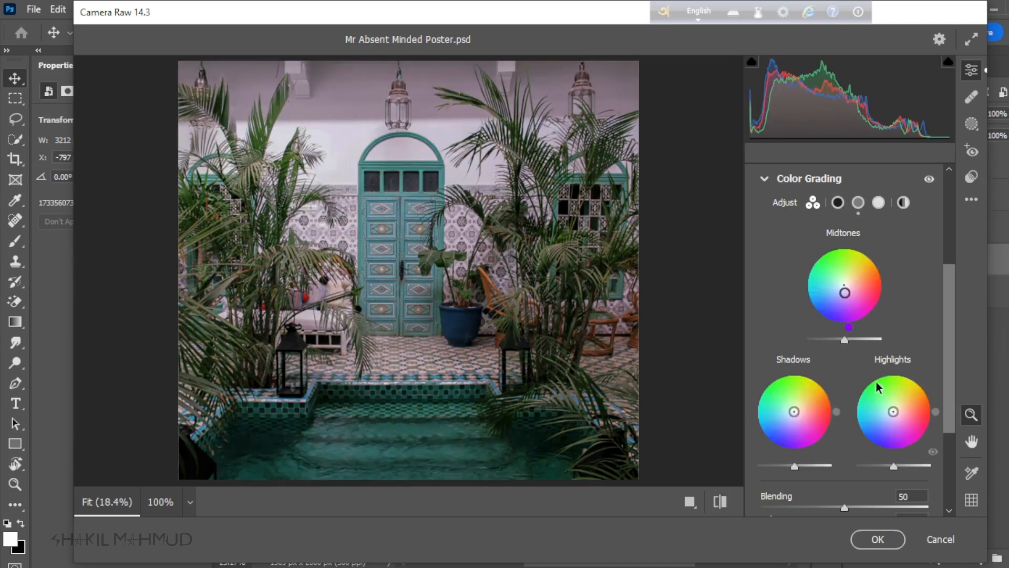
{"action": "left_click", "coordinate": [875, 537]}
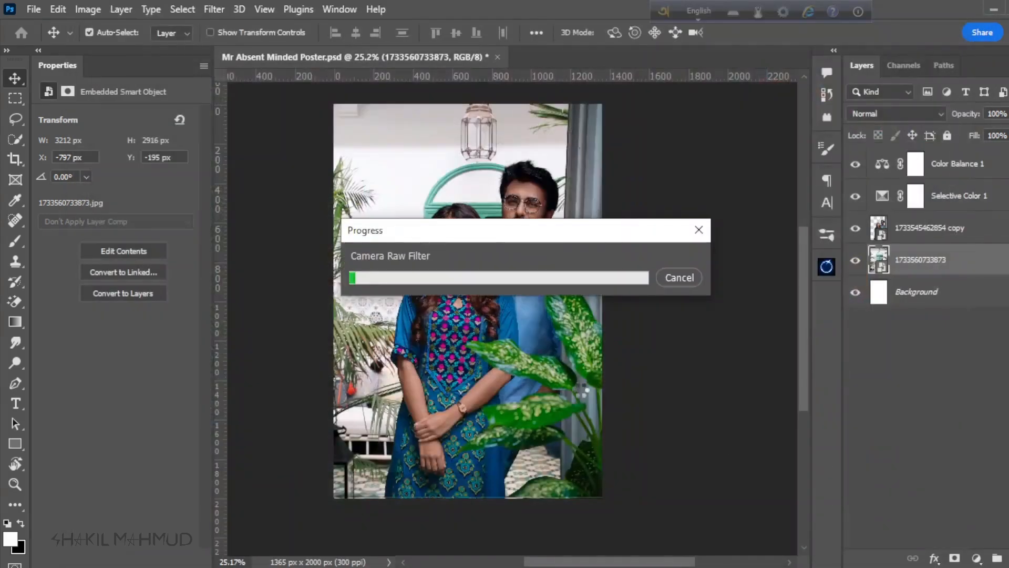
Step: Blur the doorway background with a Gaussian Blur of 3 pixels radius
{"action": "scroll", "coordinate": [450, 354], "scroll_direction": "down", "scroll_amount": 2}
{"action": "scroll", "coordinate": [458, 338], "scroll_direction": "up", "scroll_amount": 3}
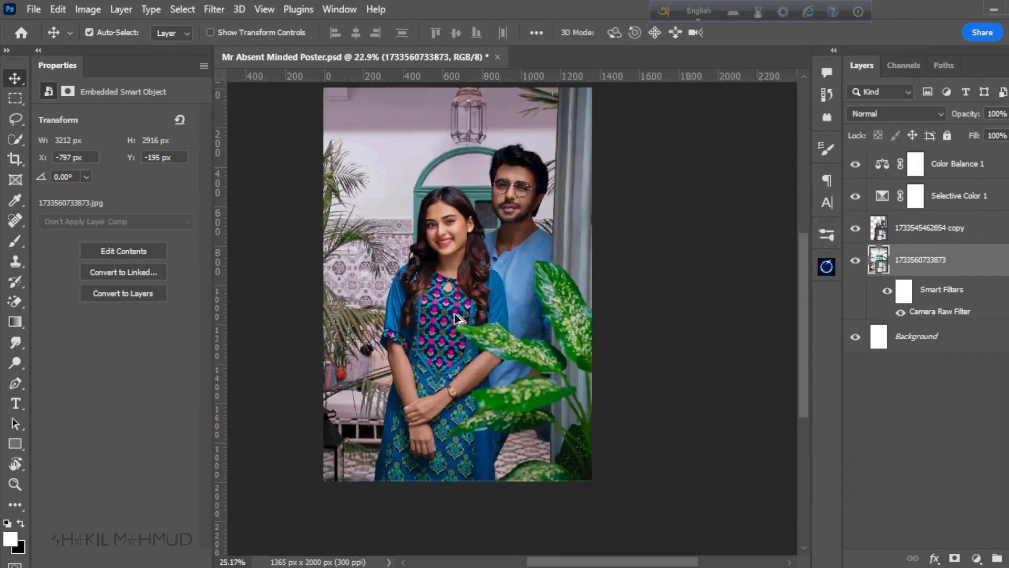
{"action": "scroll", "coordinate": [449, 354], "scroll_direction": "down", "scroll_amount": 3}
{"action": "scroll", "coordinate": [419, 306], "scroll_direction": "up", "scroll_amount": 1}
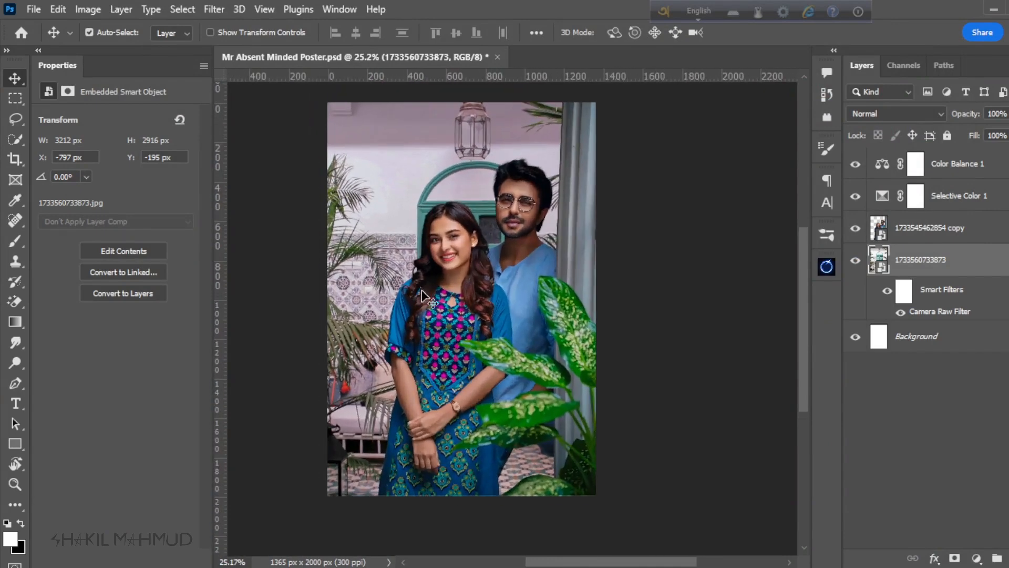
{"action": "scroll", "coordinate": [429, 278], "scroll_direction": "down", "scroll_amount": 1}
{"action": "scroll", "coordinate": [466, 247], "scroll_direction": "up", "scroll_amount": 1}
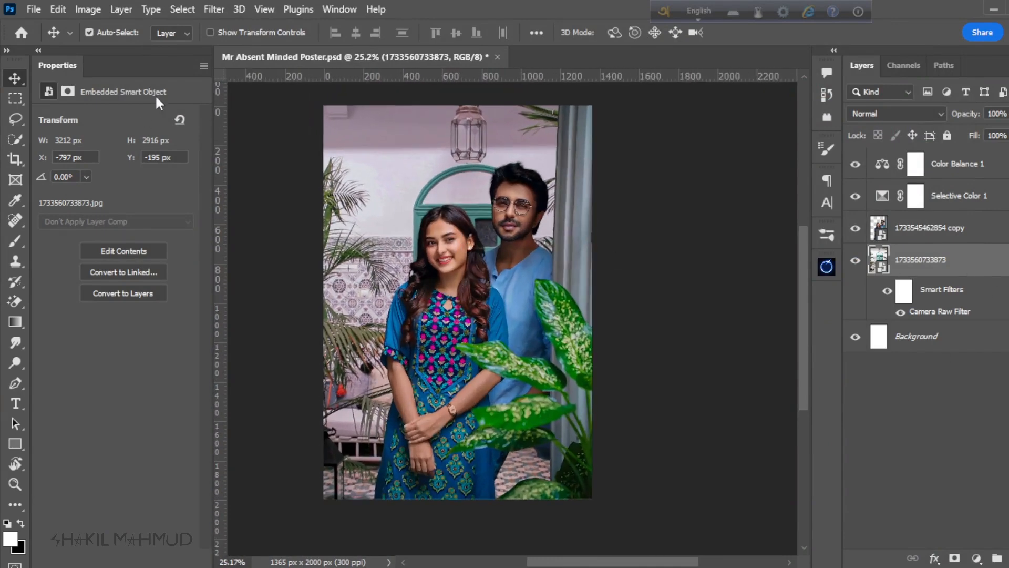
{"action": "left_click", "coordinate": [214, 9]}
{"action": "mouse_move", "coordinate": [239, 210]}
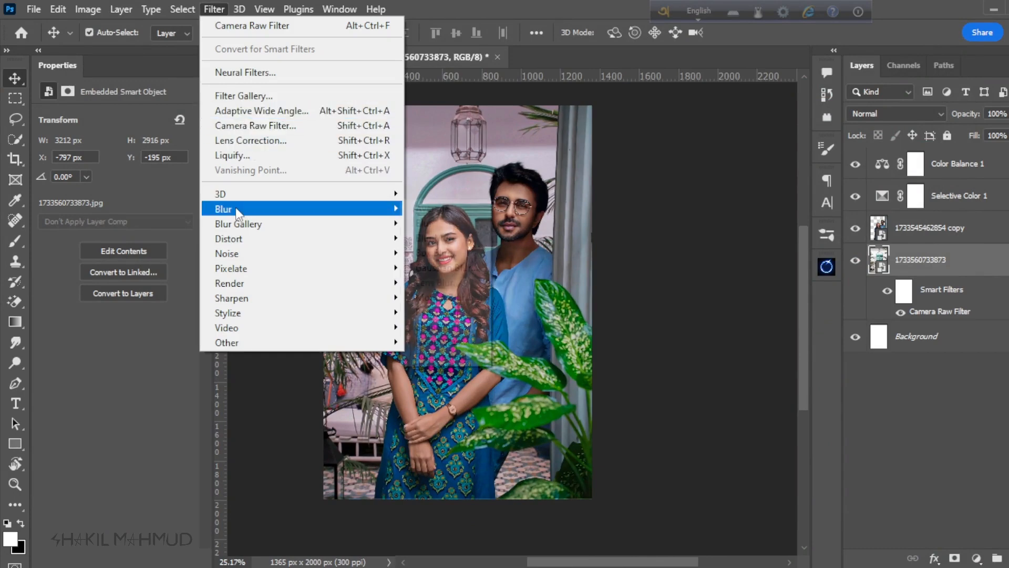
{"action": "left_click", "coordinate": [420, 267]}
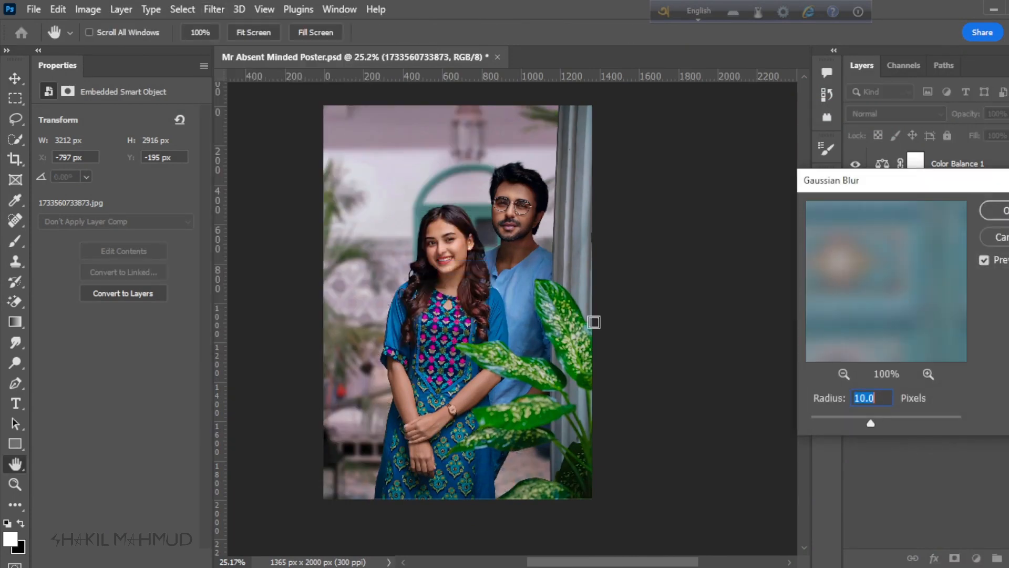
{"action": "left_click_drag", "start_coordinate": [871, 428], "coordinate": [829, 423]}
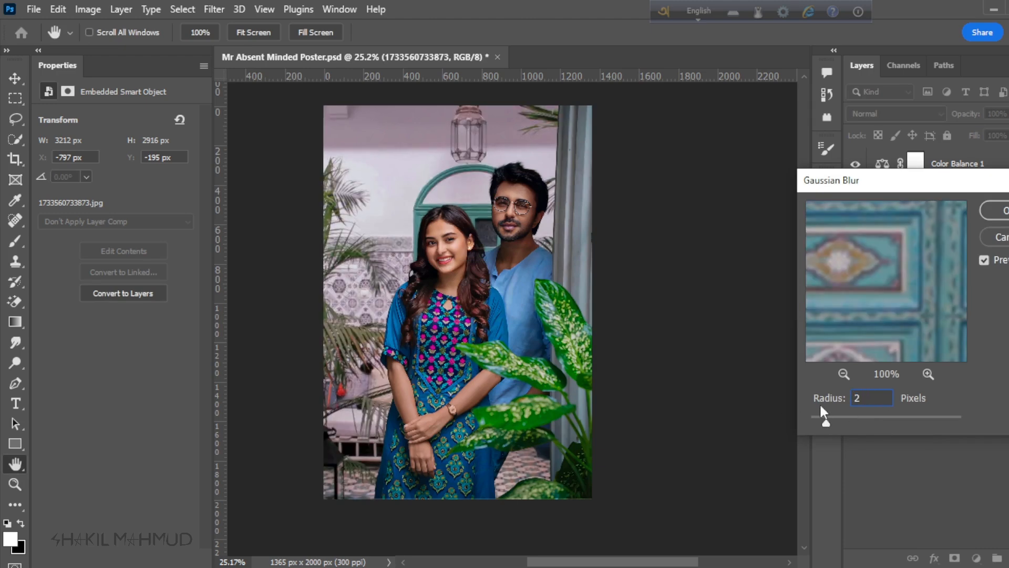
{"action": "left_click", "coordinate": [984, 262]}
{"action": "key", "text": "BackSpace"}
{"action": "type", "text": "4"}
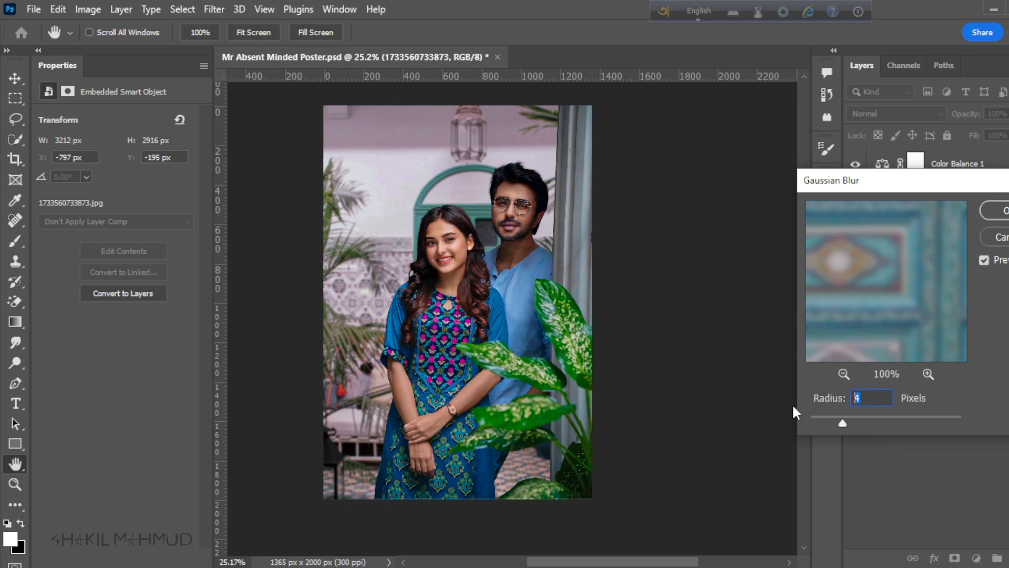
{"action": "type", "text": "3"}
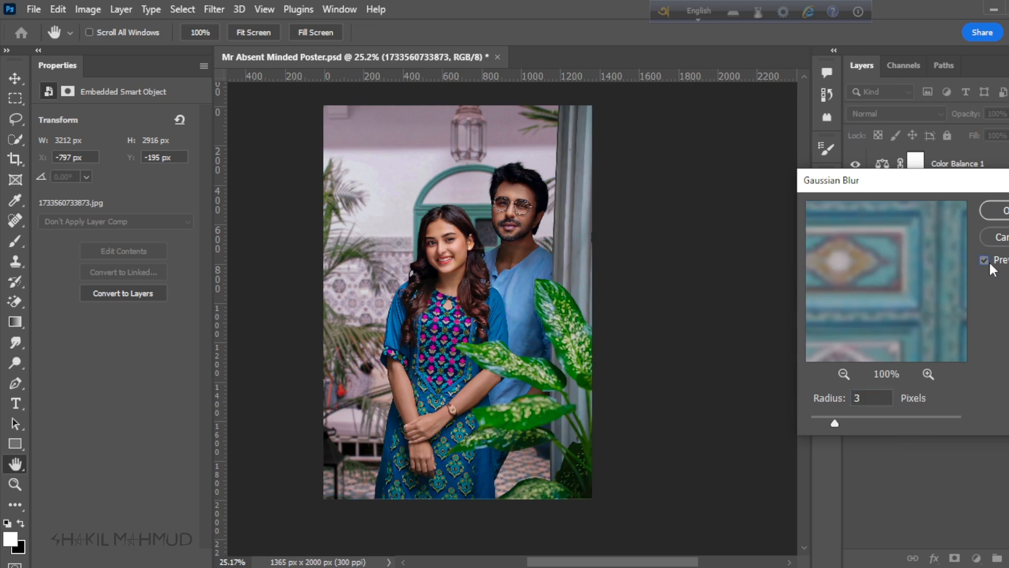
{"action": "left_click", "coordinate": [995, 211]}
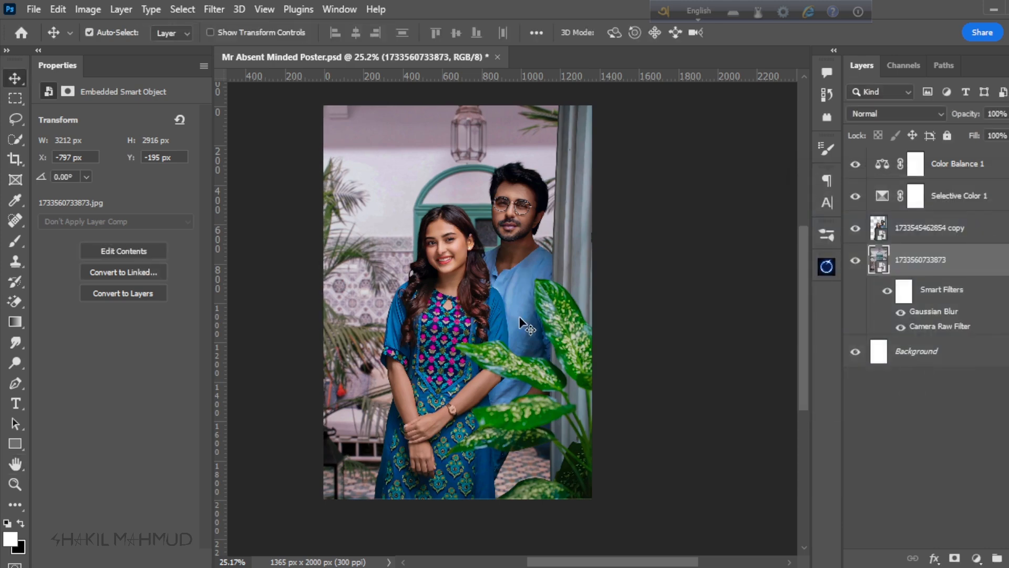
Step: Examine the couple against the graded and blurred doorway background at several magnifications
{"action": "scroll", "coordinate": [519, 317], "scroll_direction": "down", "scroll_amount": 4}
{"action": "scroll", "coordinate": [509, 317], "scroll_direction": "up", "scroll_amount": 2}
{"action": "scroll", "coordinate": [505, 318], "scroll_direction": "down", "scroll_amount": 3}
{"action": "scroll", "coordinate": [504, 318], "scroll_direction": "up", "scroll_amount": 4}
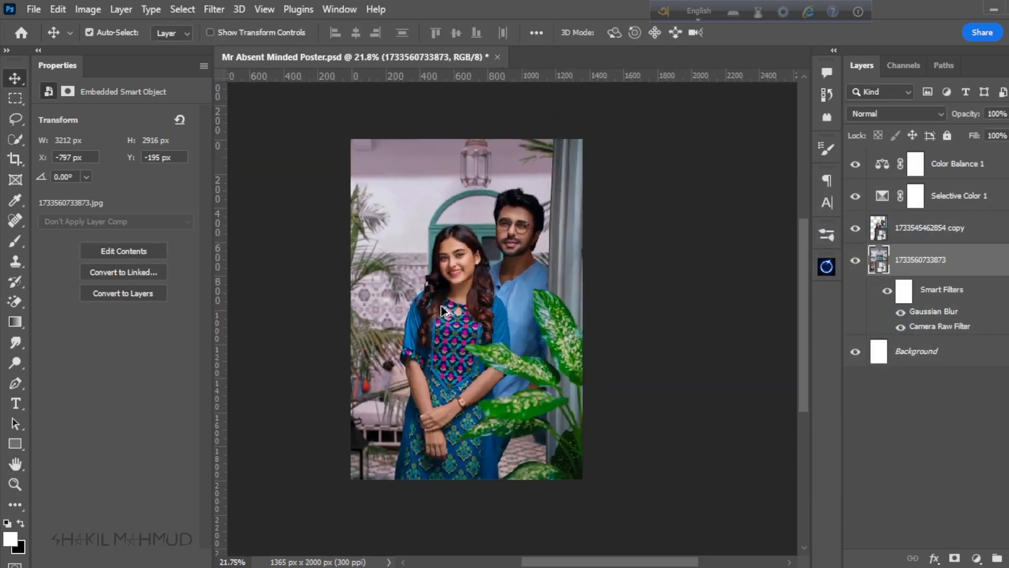
{"action": "scroll", "coordinate": [440, 305], "scroll_direction": "down", "scroll_amount": 1}
{"action": "scroll", "coordinate": [441, 294], "scroll_direction": "up", "scroll_amount": 1}
{"action": "scroll", "coordinate": [444, 273], "scroll_direction": "down", "scroll_amount": 2}
{"action": "scroll", "coordinate": [446, 256], "scroll_direction": "up", "scroll_amount": 1}
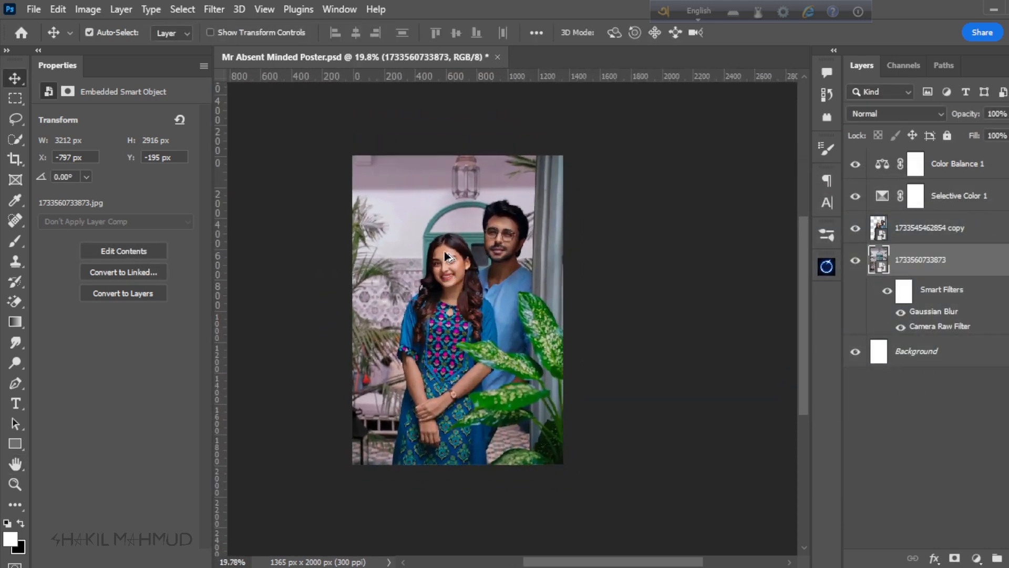
{"action": "scroll", "coordinate": [463, 284], "scroll_direction": "up", "scroll_amount": 1}
{"action": "scroll", "coordinate": [489, 315], "scroll_direction": "up", "scroll_amount": 1}
{"action": "scroll", "coordinate": [497, 357], "scroll_direction": "down", "scroll_amount": 1}
{"action": "scroll", "coordinate": [494, 361], "scroll_direction": "up", "scroll_amount": 1}
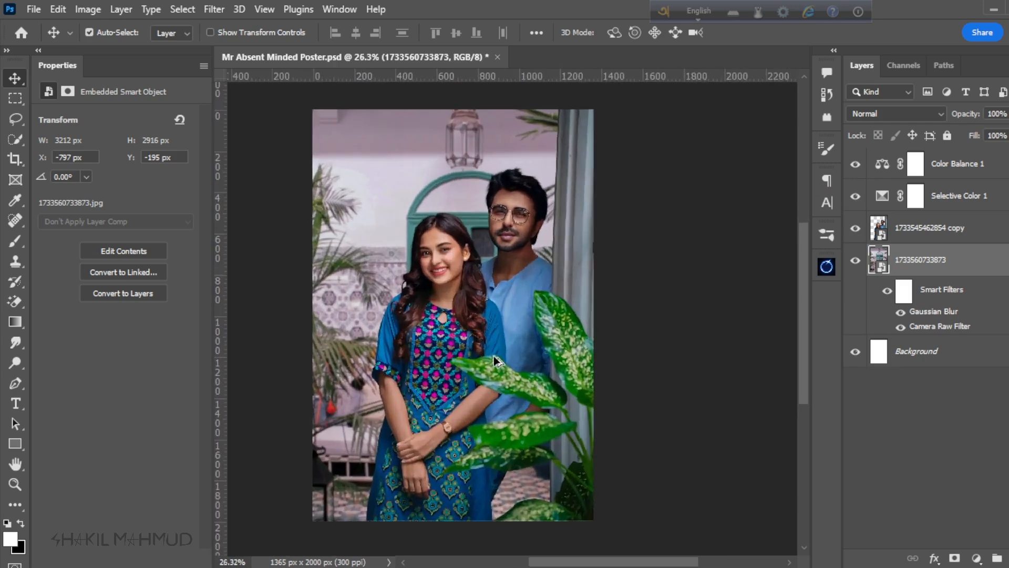
{"action": "scroll", "coordinate": [544, 418], "scroll_direction": "down", "scroll_amount": 1}
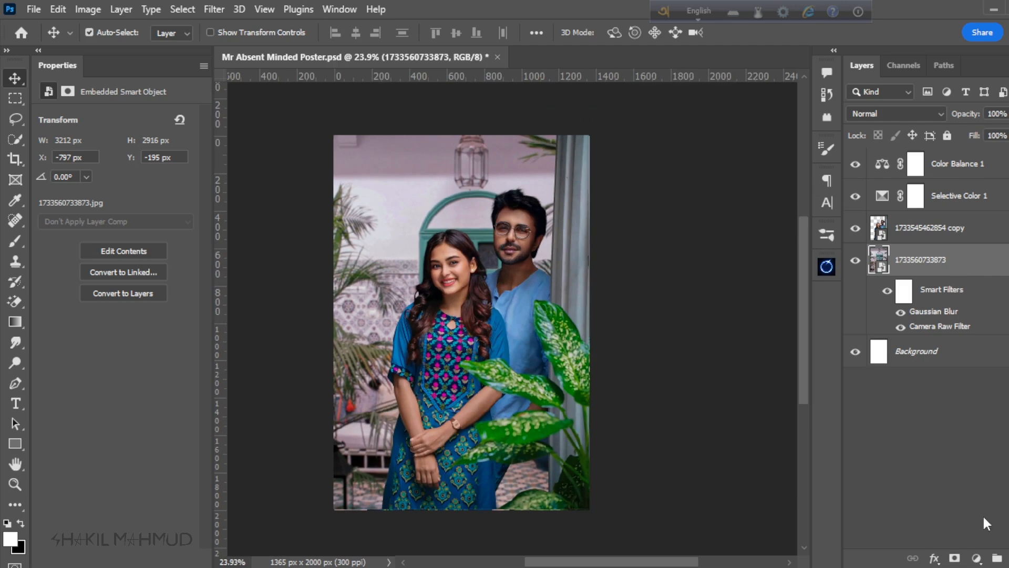
Step: Add a red Solid Color fill layer (#d22323) directly above the doorway image, behind the couple
{"action": "left_click", "coordinate": [976, 559]}
{"action": "left_click", "coordinate": [972, 284]}
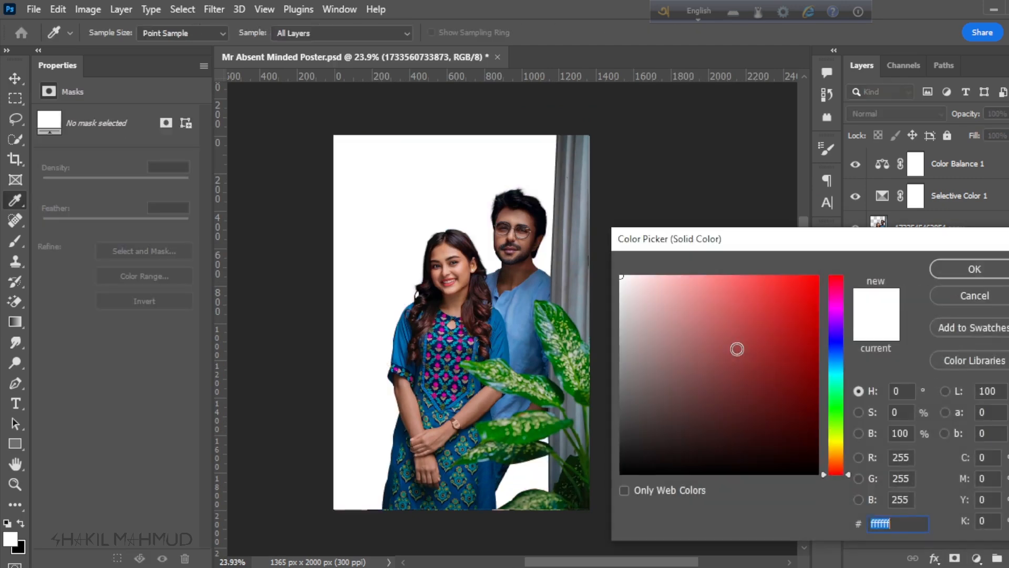
{"action": "mouse_move", "coordinate": [737, 349]}
{"action": "left_mouse_down"}
{"action": "mouse_move", "coordinate": [771, 320]}
{"action": "mouse_move", "coordinate": [767, 266]}
{"action": "mouse_move", "coordinate": [761, 332]}
{"action": "mouse_move", "coordinate": [784, 324]}
{"action": "mouse_move", "coordinate": [786, 310]}
{"action": "left_mouse_up"}
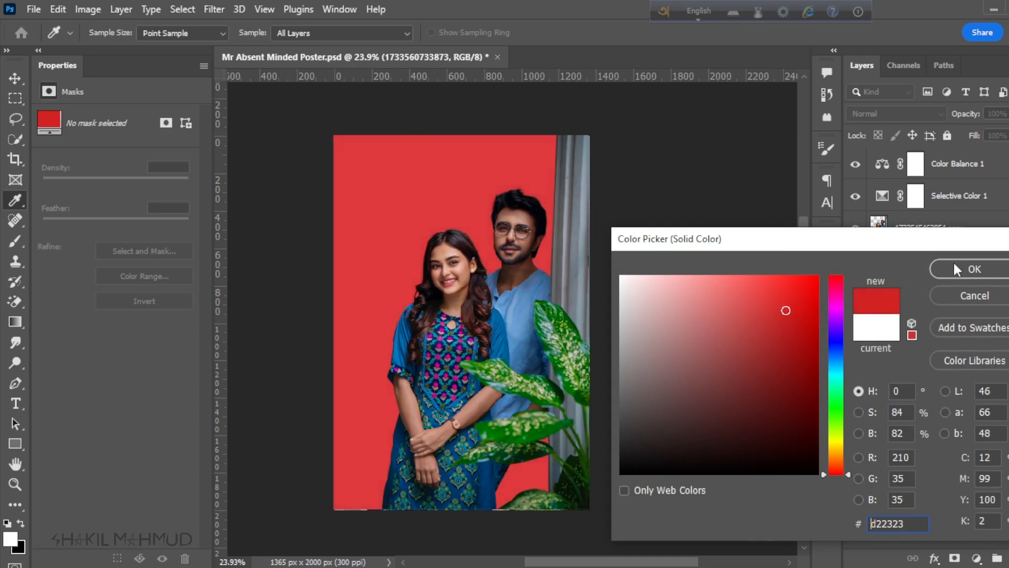
{"action": "left_click", "coordinate": [955, 269]}
{"action": "scroll", "coordinate": [608, 387], "scroll_direction": "down", "scroll_amount": 1}
{"action": "scroll", "coordinate": [608, 387], "scroll_direction": "up", "scroll_amount": 1}
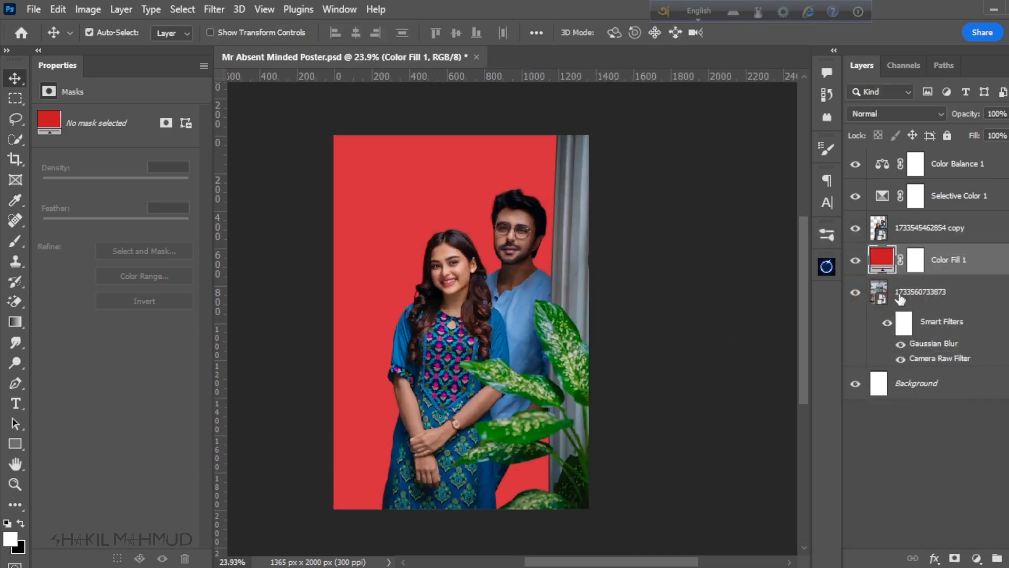
Step: Target the red fill layer's mask and ready the Brush tool with a soft 25 px tip from General Brushes
{"action": "left_click", "coordinate": [916, 263]}
{"action": "scroll", "coordinate": [413, 180], "scroll_direction": "down", "scroll_amount": 1}
{"action": "scroll", "coordinate": [388, 202], "scroll_direction": "up", "scroll_amount": 1}
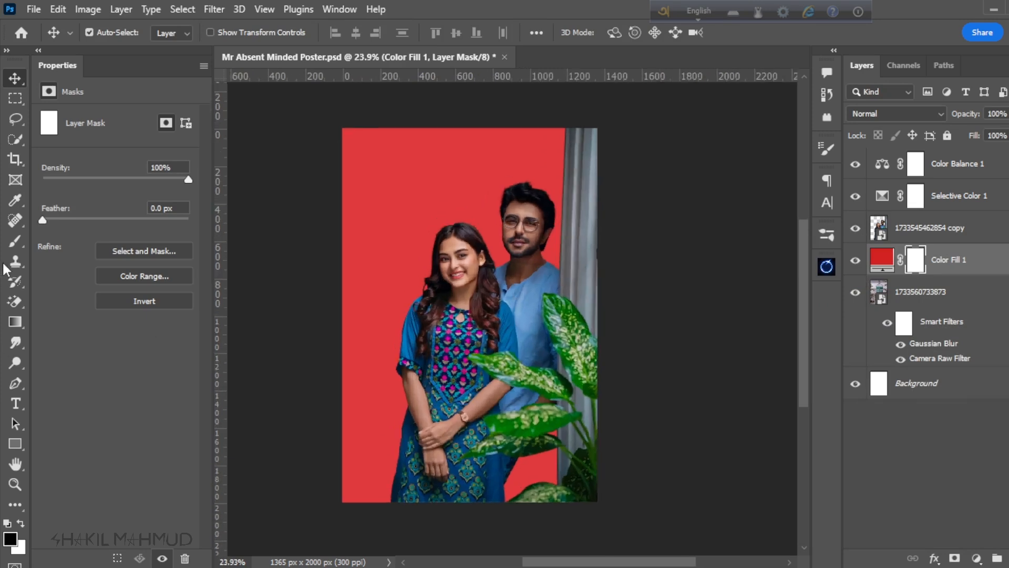
{"action": "left_click", "coordinate": [12, 243]}
{"action": "scroll", "coordinate": [248, 270], "scroll_direction": "down", "scroll_amount": 2}
{"action": "left_click", "coordinate": [97, 33]}
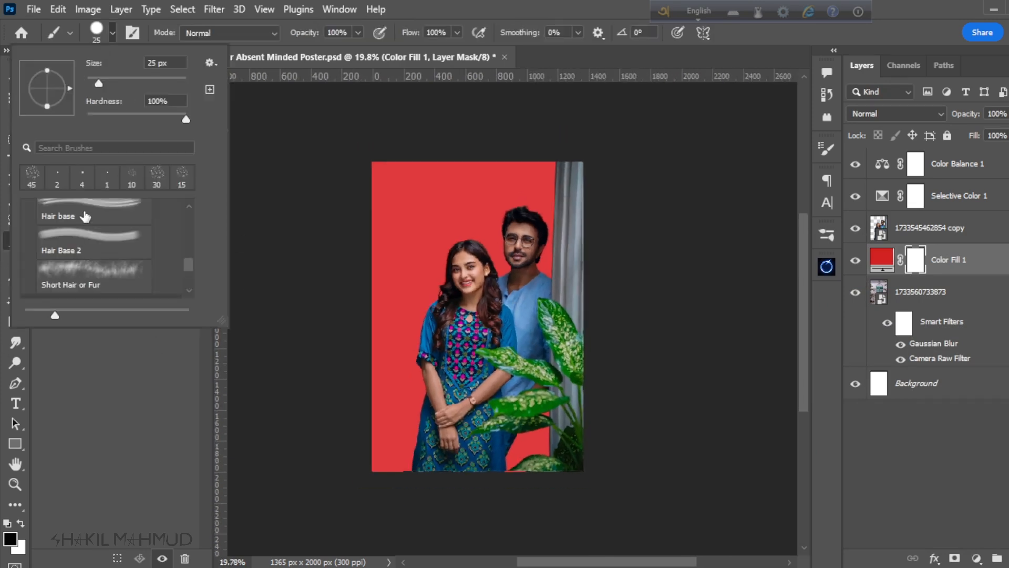
{"action": "scroll", "coordinate": [90, 221], "scroll_direction": "up", "scroll_amount": 1}
{"action": "scroll", "coordinate": [90, 220], "scroll_direction": "up", "scroll_amount": 5}
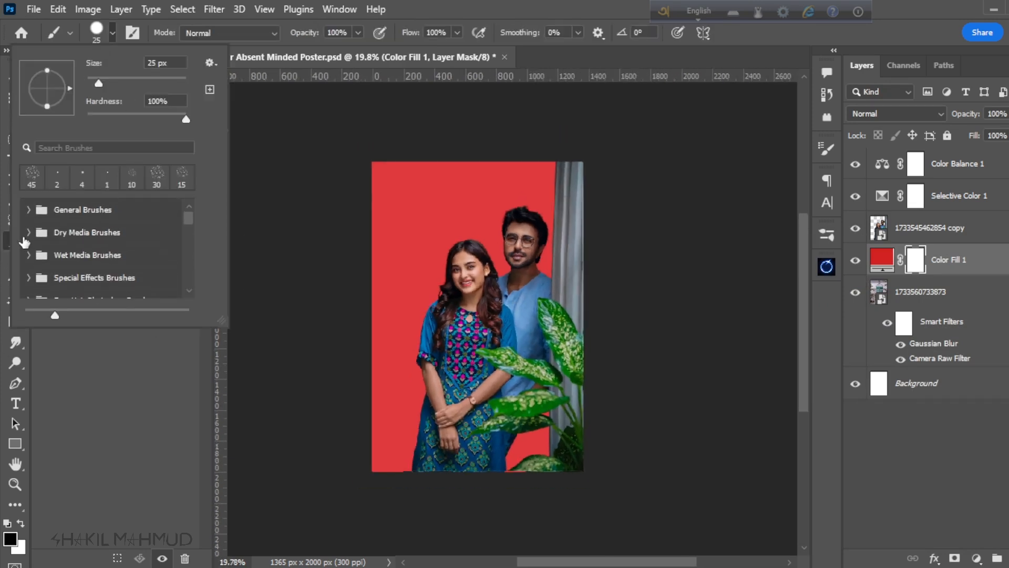
{"action": "left_click", "coordinate": [29, 212]}
{"action": "left_click", "coordinate": [84, 240]}
{"action": "left_click", "coordinate": [422, 5]}
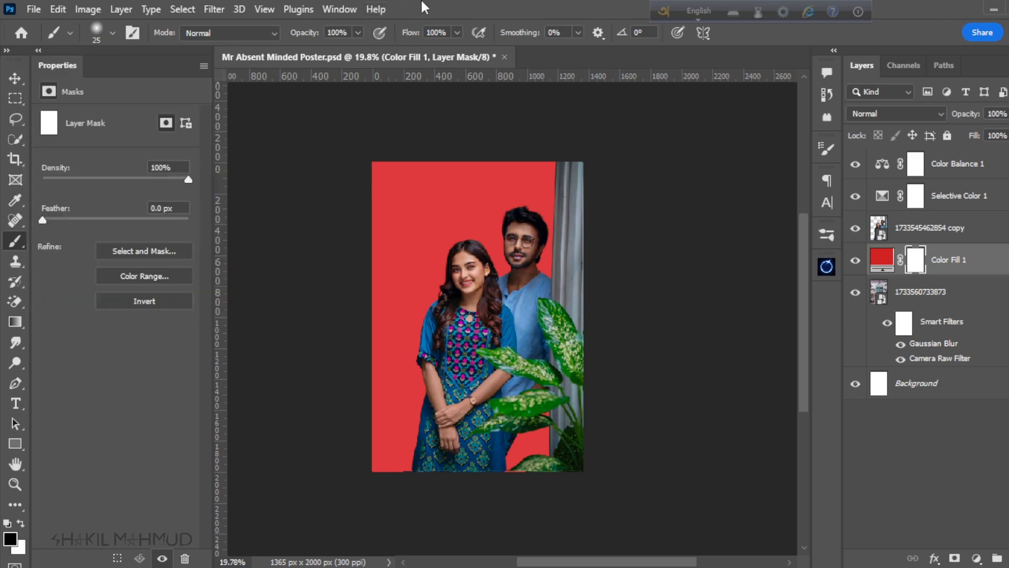
{"action": "scroll", "coordinate": [393, 381], "scroll_direction": "down", "scroll_amount": 1}
{"action": "scroll", "coordinate": [469, 284], "scroll_direction": "up", "scroll_amount": 1}
{"action": "scroll", "coordinate": [474, 358], "scroll_direction": "down", "scroll_amount": 1}
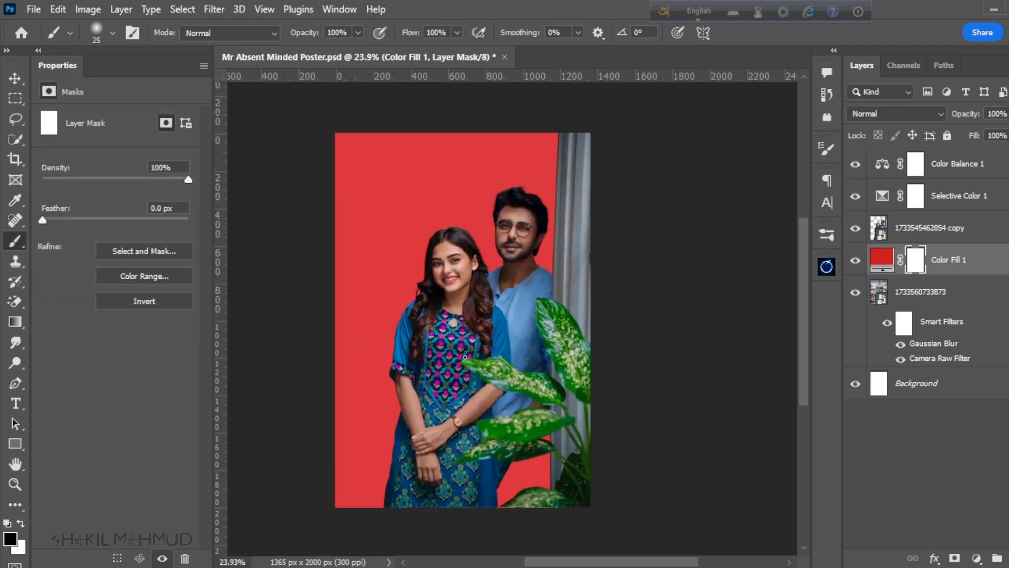
Step: Enlarge the soft brush to 1400 px and lower its opacity to 78%
{"action": "key", "text": "bracketright"}
{"action": "key", "text": "bracketright"}
{"action": "key", "text": "bracketright"}
{"action": "key", "text": "bracketright"}
{"action": "key", "text": "bracketright"}
{"action": "key", "text": "bracketright"}
{"action": "key", "text": "bracketright"}
{"action": "key", "text": "bracketright"}
{"action": "key", "text": "bracketright"}
{"action": "key", "text": "bracketright"}
{"action": "key", "text": "bracketright"}
{"action": "key", "text": "bracketright"}
{"action": "key", "text": "bracketright"}
{"action": "key", "text": "bracketright"}
{"action": "key", "text": "bracketright"}
{"action": "key", "text": "bracketright"}
{"action": "key", "text": "bracketright"}
{"action": "key", "text": "bracketright"}
{"action": "key", "text": "bracketright"}
{"action": "key", "text": "bracketright"}
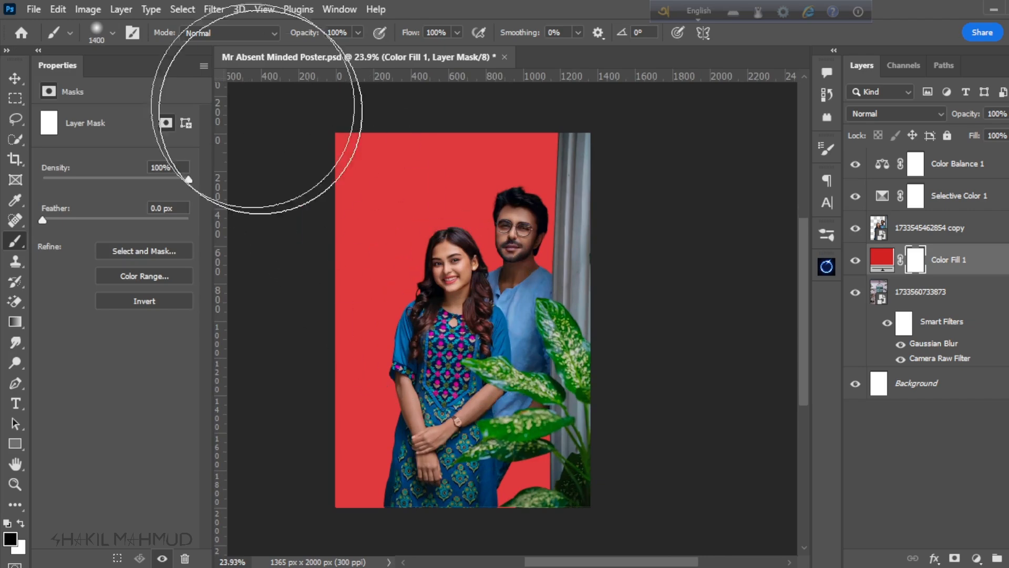
{"action": "left_click", "coordinate": [341, 33]}
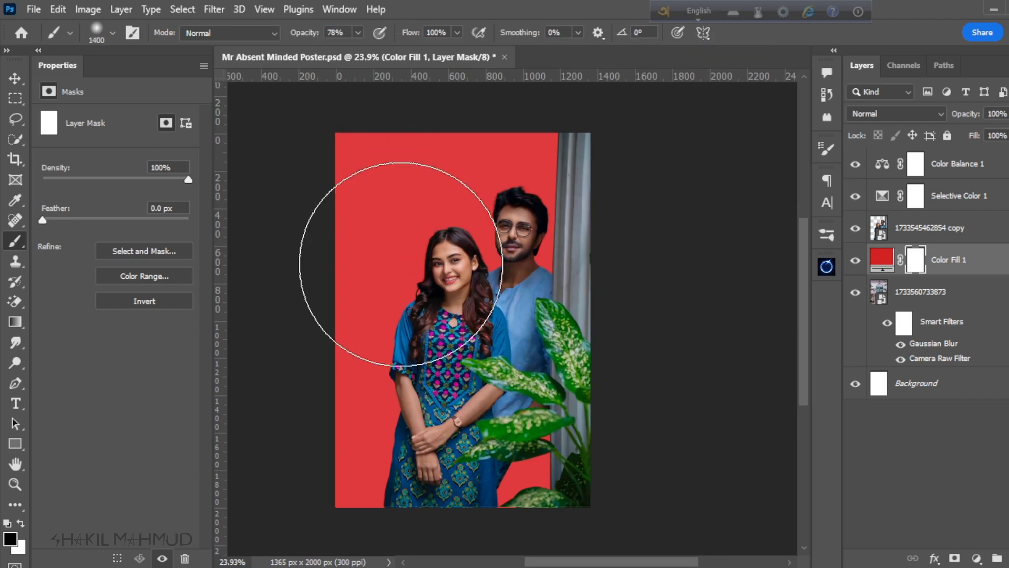
Step: Try painting black on the red fill's mask around the couple, and undo the strokes
{"action": "mouse_move", "coordinate": [473, 282]}
{"action": "left_mouse_down"}
{"action": "mouse_move", "coordinate": [447, 342]}
{"action": "mouse_move", "coordinate": [458, 386]}
{"action": "left_mouse_up"}
{"action": "key", "text": "bracketright"}
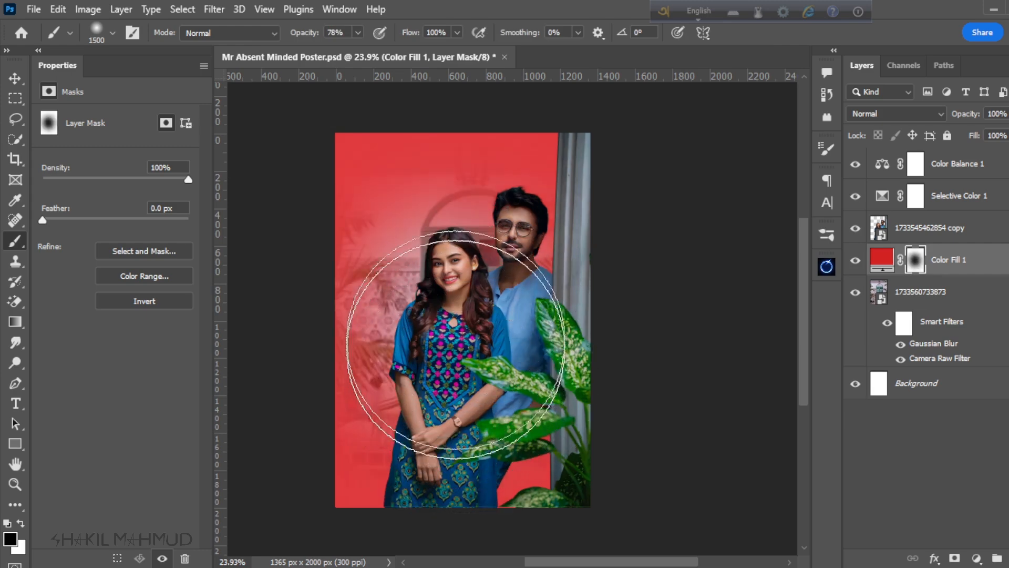
{"action": "scroll", "coordinate": [451, 315], "scroll_direction": "down", "scroll_amount": 2}
{"action": "scroll", "coordinate": [452, 299], "scroll_direction": "up", "scroll_amount": 2}
{"action": "key", "text": "ctrl+z"}
{"action": "key", "text": "ctrl+z"}
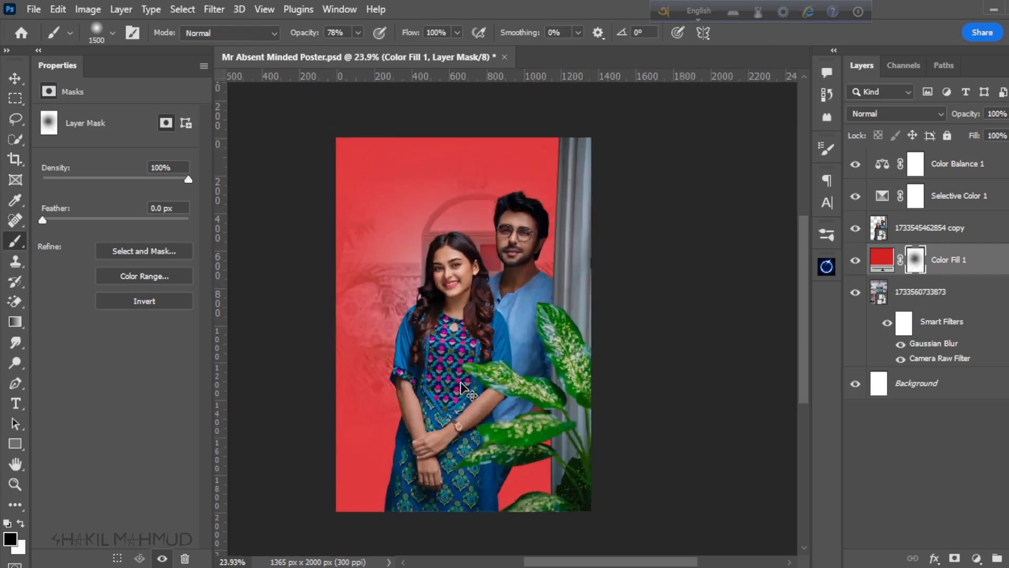
Step: Paint black with a 1500 px brush on the red fill's mask to fade the red around the couple
{"action": "key", "text": "bracketright"}
{"action": "key", "text": "bracketleft"}
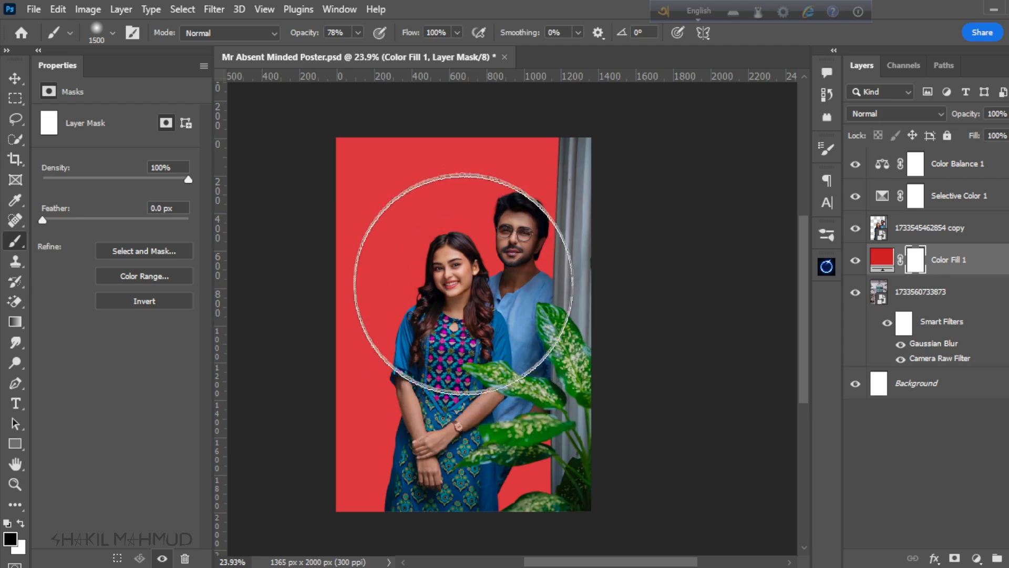
{"action": "left_click_drag", "start_coordinate": [459, 275], "coordinate": [453, 382]}
{"action": "scroll", "coordinate": [459, 302], "scroll_direction": "down", "scroll_amount": 2}
{"action": "scroll", "coordinate": [458, 302], "scroll_direction": "up", "scroll_amount": 1}
{"action": "scroll", "coordinate": [458, 304], "scroll_direction": "up", "scroll_amount": 1}
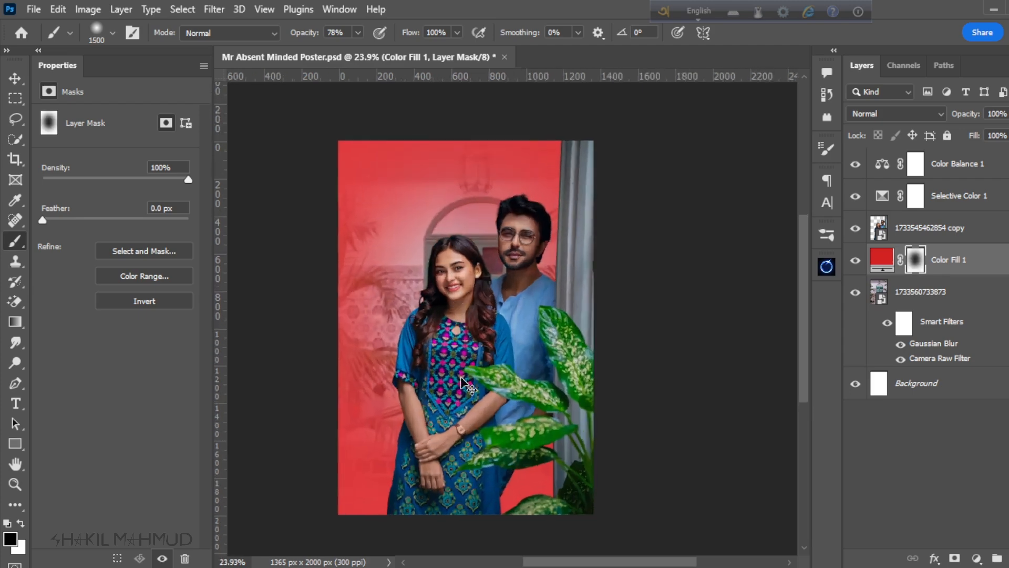
{"action": "scroll", "coordinate": [442, 388], "scroll_direction": "down", "scroll_amount": 2}
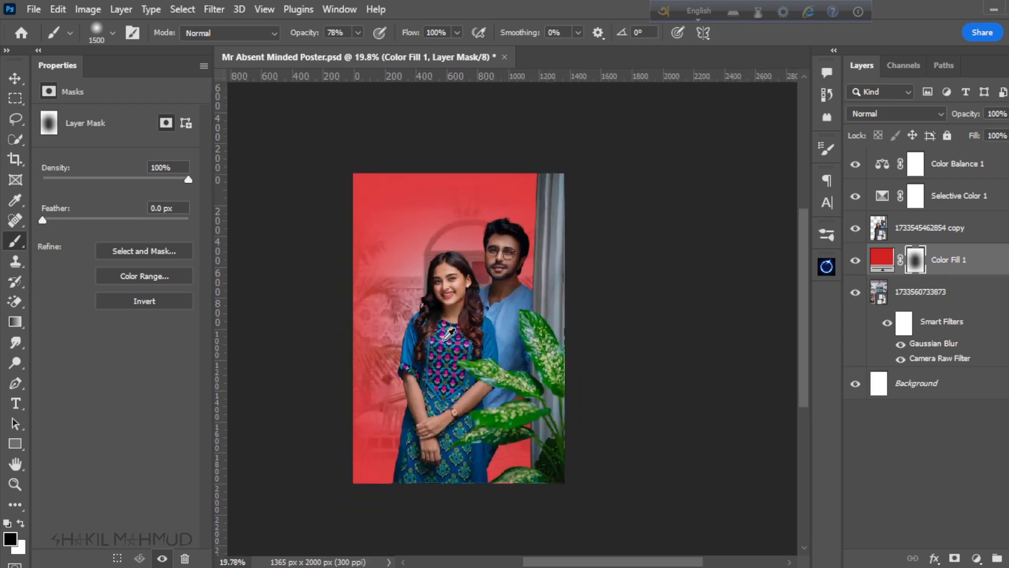
Step: Keep the red fill layer's blend mode at Normal and reduce its opacity to 25%
{"action": "scroll", "coordinate": [457, 388], "scroll_direction": "up", "scroll_amount": 2}
{"action": "left_click_drag", "start_coordinate": [979, 120], "coordinate": [956, 119]}
{"action": "scroll", "coordinate": [542, 265], "scroll_direction": "down", "scroll_amount": 2}
{"action": "scroll", "coordinate": [535, 294], "scroll_direction": "up", "scroll_amount": 2}
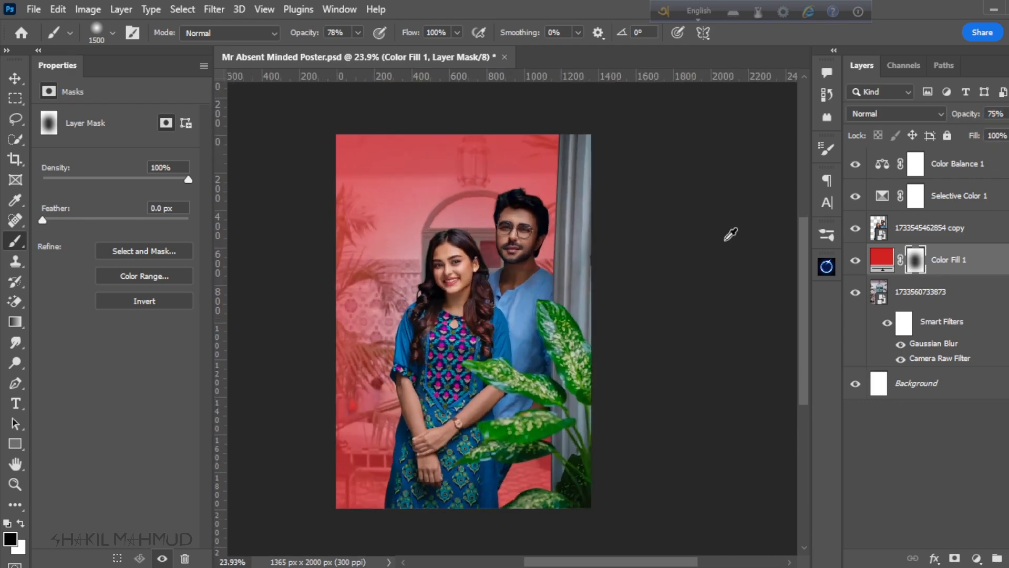
{"action": "left_click", "coordinate": [896, 114]}
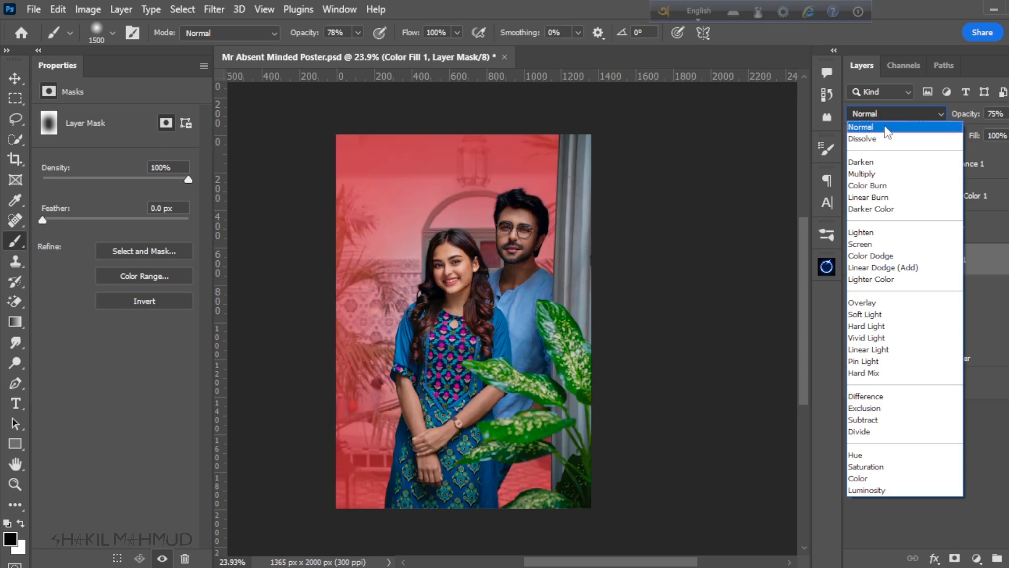
{"action": "left_click", "coordinate": [883, 128]}
{"action": "left_click", "coordinate": [969, 260]}
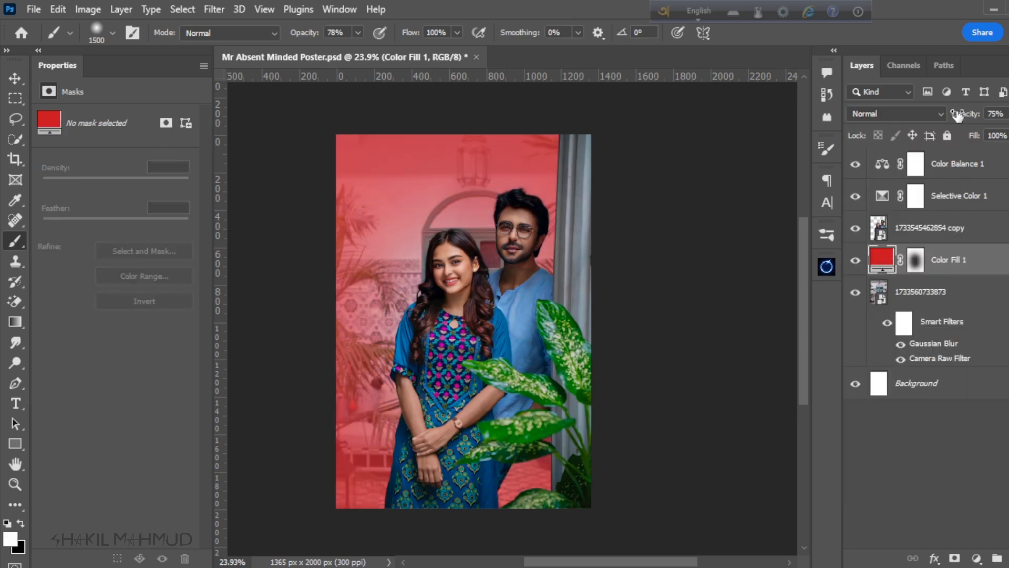
{"action": "left_click_drag", "start_coordinate": [974, 120], "coordinate": [960, 121]}
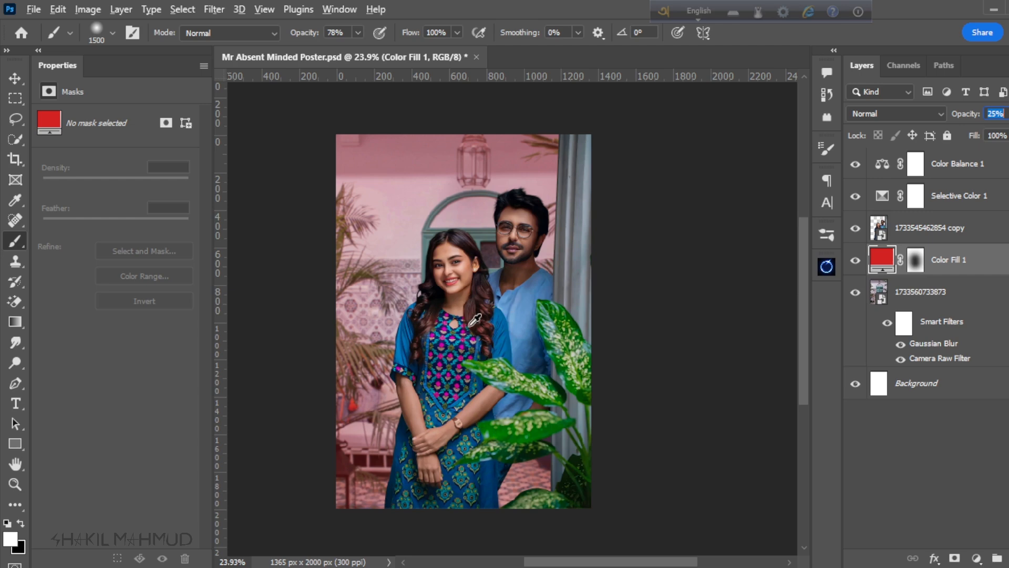
Step: Examine how the faint red tint blends with the doorway and the couple at several magnifications
{"action": "scroll", "coordinate": [606, 299], "scroll_direction": "up", "scroll_amount": 1}
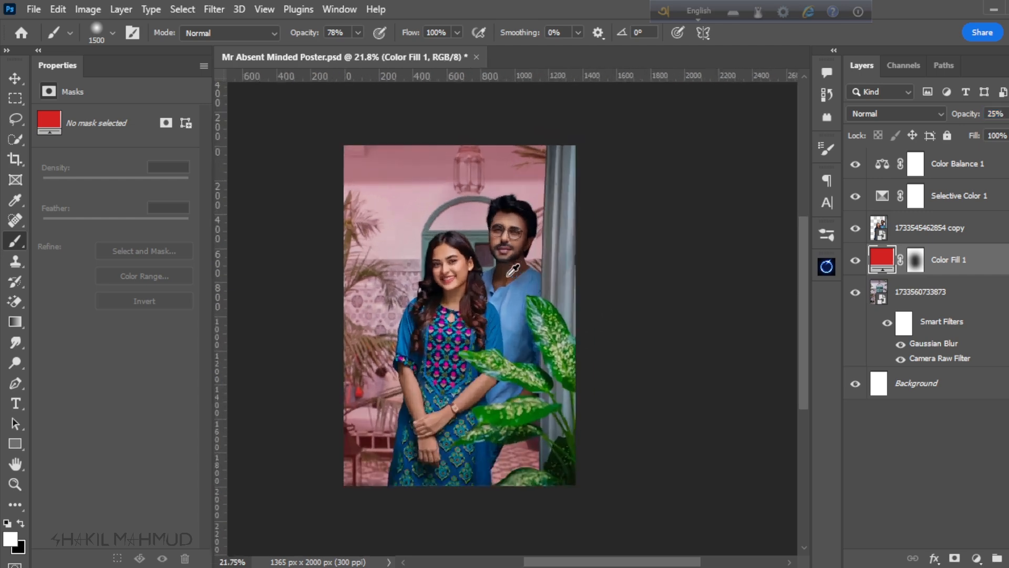
{"action": "left_click", "coordinate": [856, 260]}
{"action": "left_click", "coordinate": [855, 259]}
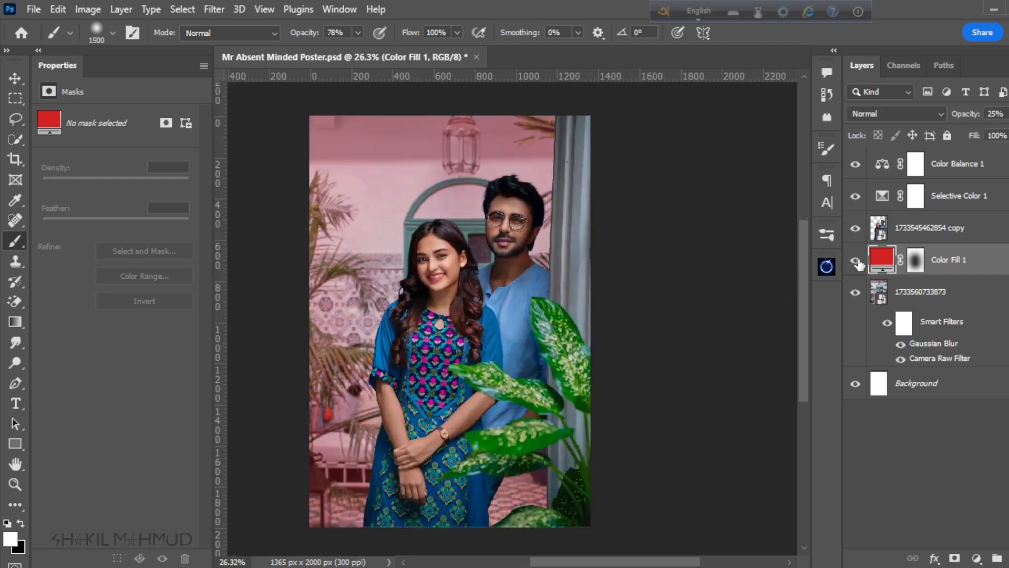
{"action": "scroll", "coordinate": [557, 251], "scroll_direction": "down", "scroll_amount": 2}
{"action": "scroll", "coordinate": [524, 381], "scroll_direction": "down", "scroll_amount": 1}
{"action": "scroll", "coordinate": [512, 394], "scroll_direction": "up", "scroll_amount": 4}
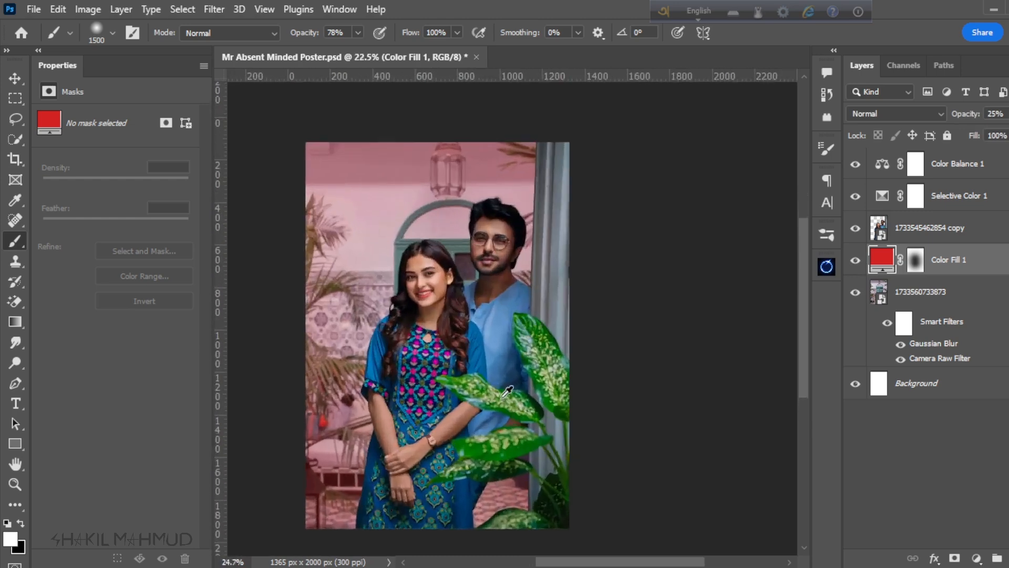
{"action": "scroll", "coordinate": [496, 409], "scroll_direction": "down", "scroll_amount": 1}
{"action": "scroll", "coordinate": [496, 409], "scroll_direction": "down", "scroll_amount": 3}
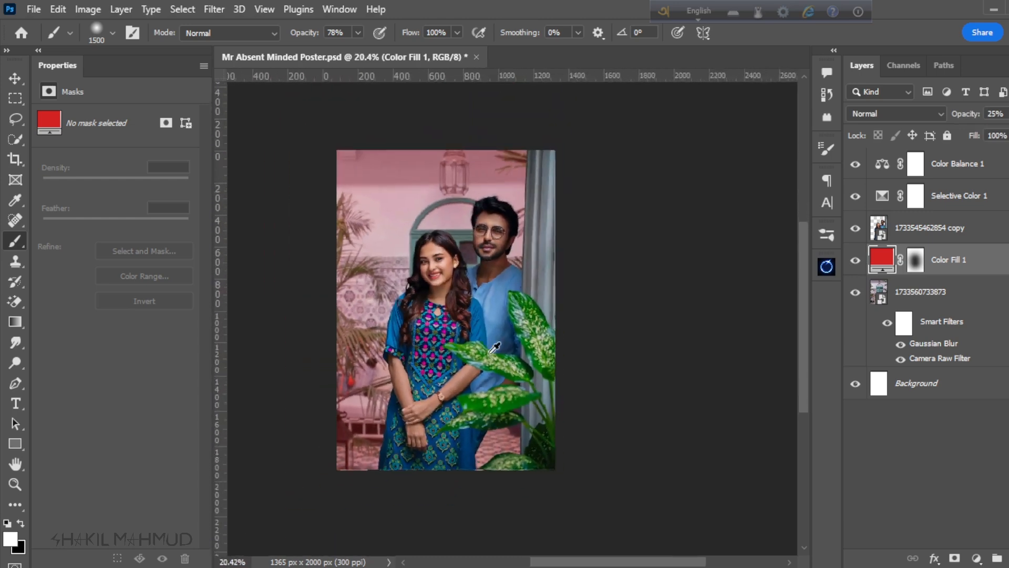
{"action": "scroll", "coordinate": [486, 415], "scroll_direction": "up", "scroll_amount": 4}
{"action": "scroll", "coordinate": [492, 364], "scroll_direction": "down", "scroll_amount": 3}
{"action": "scroll", "coordinate": [492, 364], "scroll_direction": "up", "scroll_amount": 3}
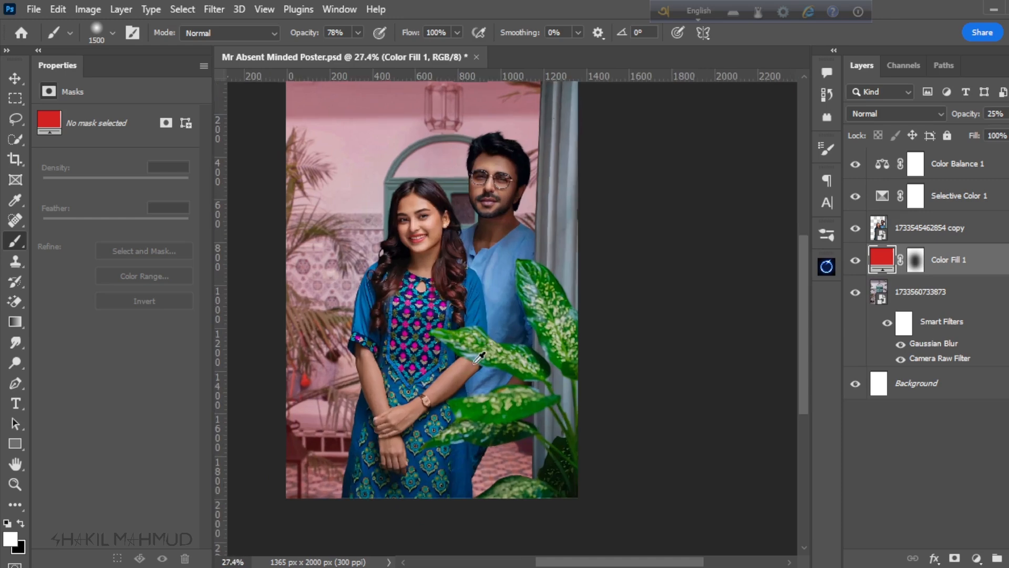
{"action": "scroll", "coordinate": [479, 362], "scroll_direction": "down", "scroll_amount": 2}
{"action": "scroll", "coordinate": [474, 363], "scroll_direction": "up", "scroll_amount": 2}
{"action": "scroll", "coordinate": [474, 363], "scroll_direction": "down", "scroll_amount": 2}
{"action": "scroll", "coordinate": [492, 347], "scroll_direction": "up", "scroll_amount": 1}
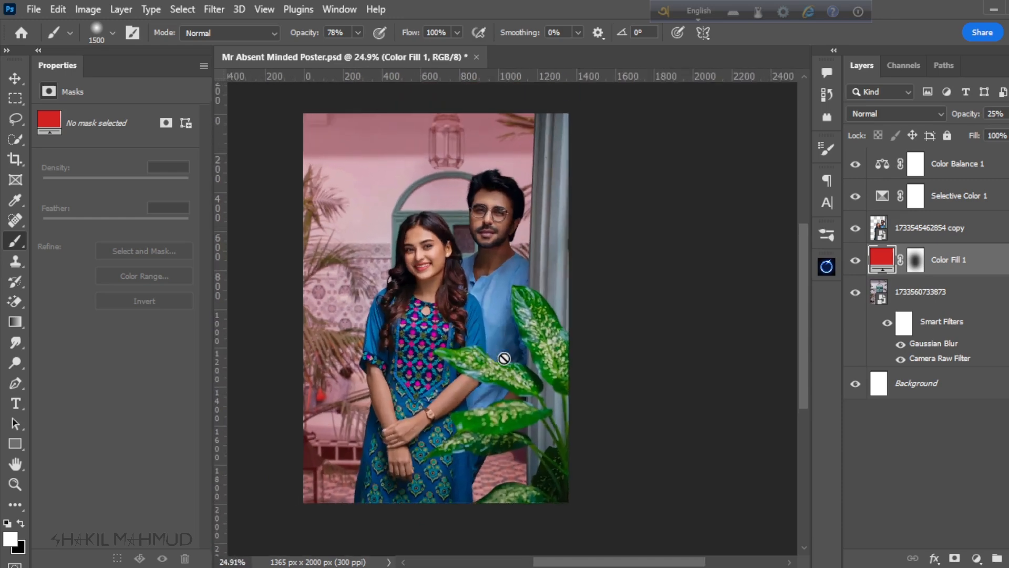
{"action": "scroll", "coordinate": [503, 358], "scroll_direction": "up", "scroll_amount": 1}
{"action": "scroll", "coordinate": [503, 358], "scroll_direction": "down", "scroll_amount": 2}
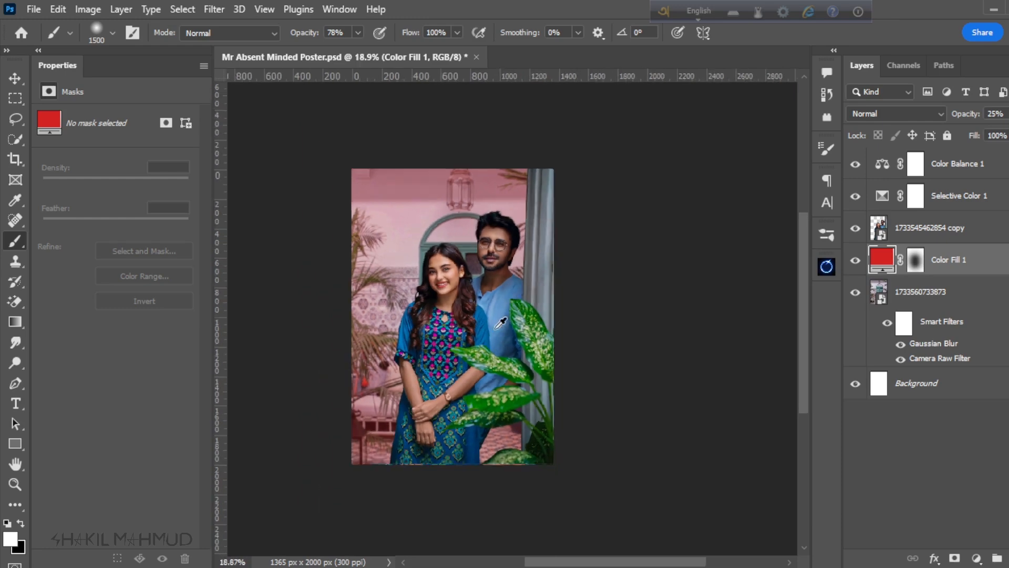
{"action": "scroll", "coordinate": [497, 320], "scroll_direction": "up", "scroll_amount": 2}
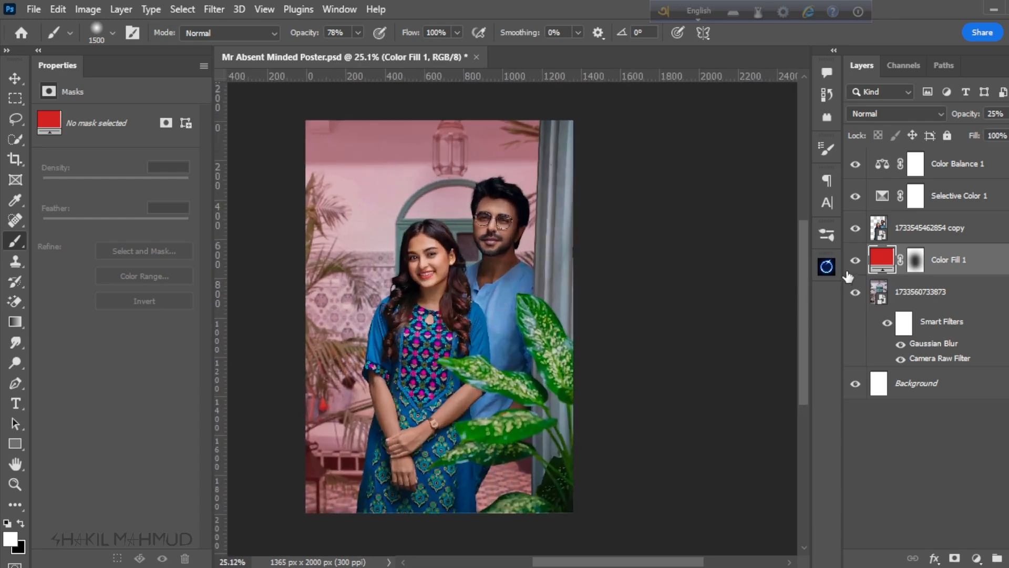
Step: Compare the poster with and without the red fill layer, and leave that layer hidden
{"action": "left_click", "coordinate": [856, 260]}
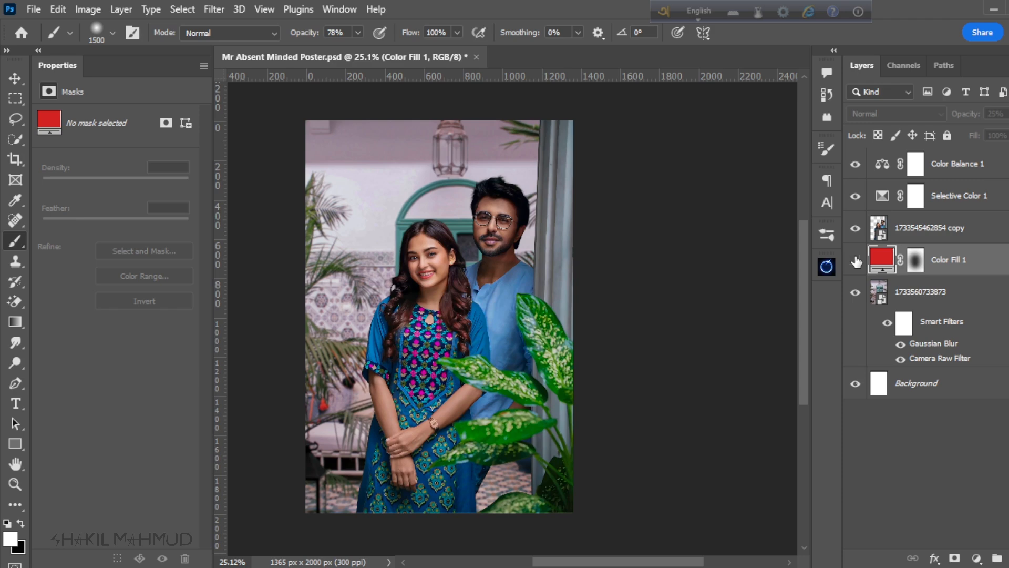
{"action": "left_click", "coordinate": [856, 260]}
{"action": "left_click", "coordinate": [855, 260]}
{"action": "left_click", "coordinate": [856, 260]}
{"action": "left_click", "coordinate": [855, 260]}
{"action": "scroll", "coordinate": [438, 316], "scroll_direction": "down", "scroll_amount": 1}
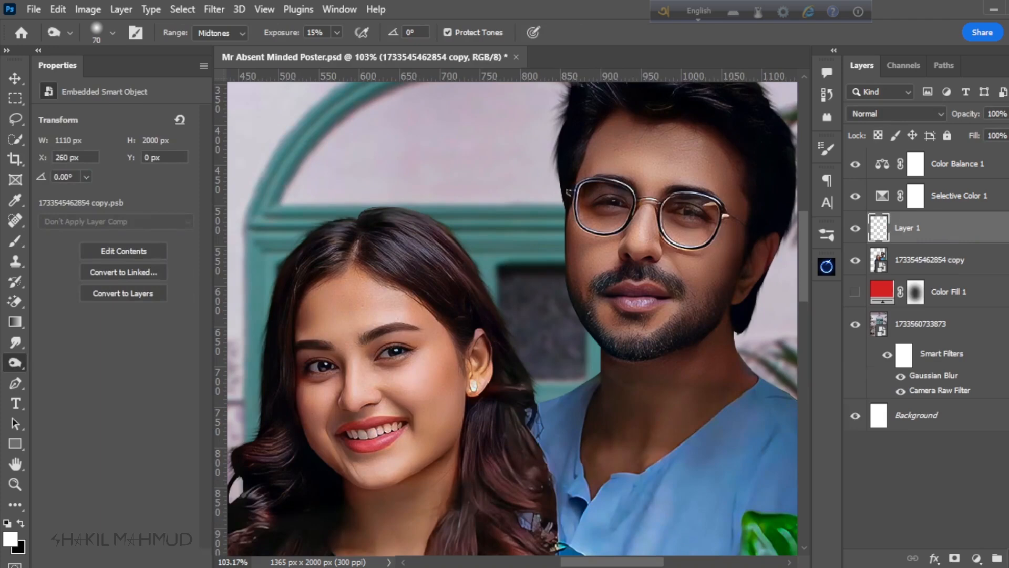
Step: Add an empty layer clipped to the couple's layer and begin smoothing the woman's forehead with the Mixer Brush
{"action": "left_click", "coordinate": [897, 223]}
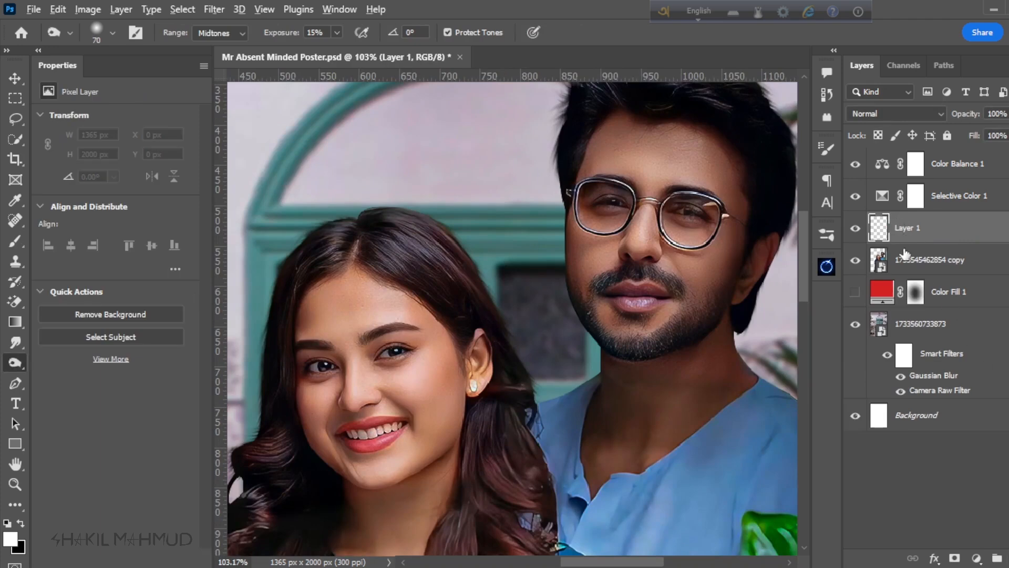
{"action": "left_click", "coordinate": [904, 241], "text": "alt"}
{"action": "left_click", "coordinate": [17, 241]}
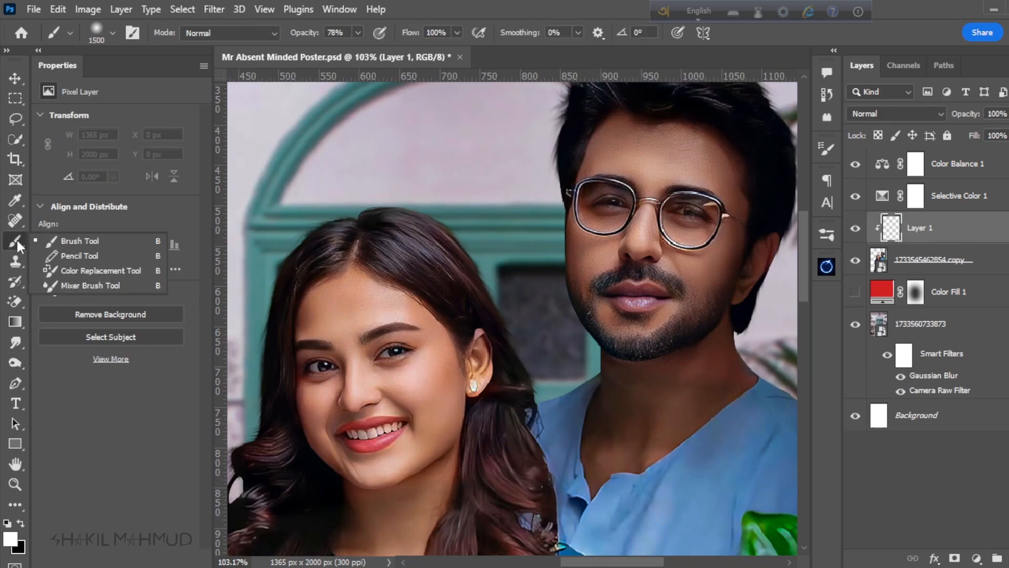
{"action": "left_click", "coordinate": [87, 281]}
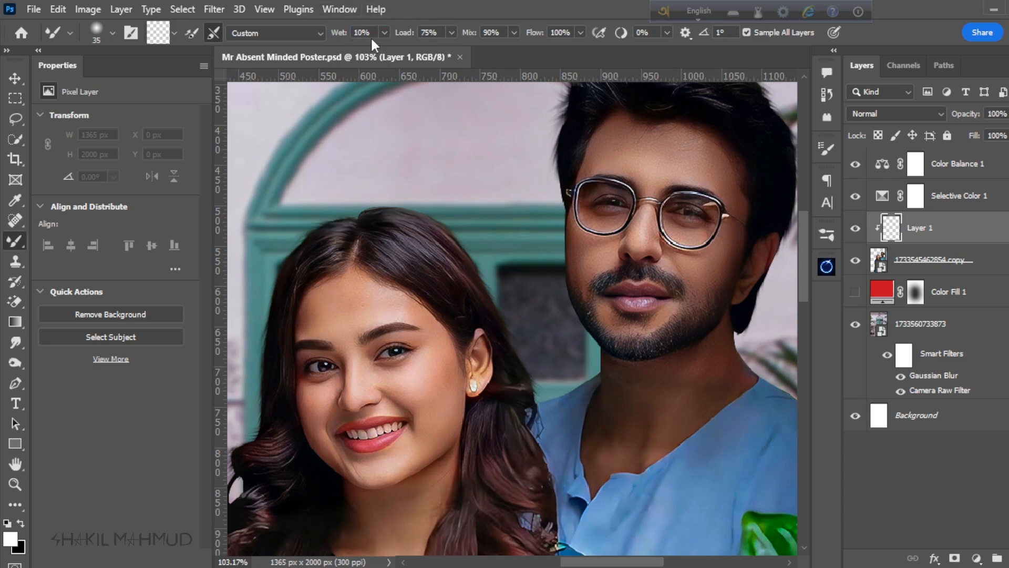
{"action": "scroll", "coordinate": [304, 293], "scroll_direction": "up", "scroll_amount": 6}
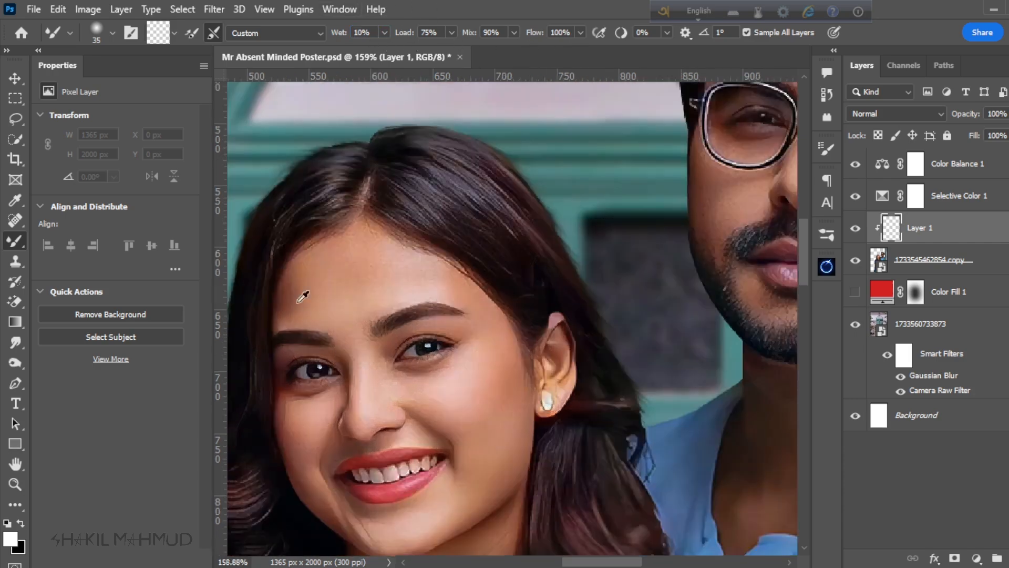
{"action": "scroll", "coordinate": [403, 289], "scroll_direction": "up", "scroll_amount": 3}
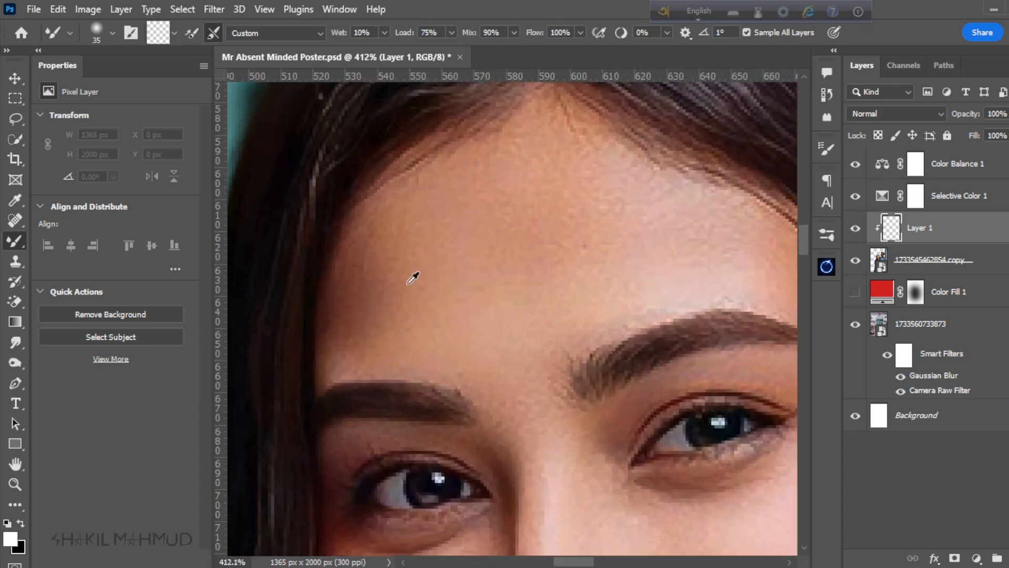
{"action": "scroll", "coordinate": [476, 295], "scroll_direction": "down", "scroll_amount": 12}
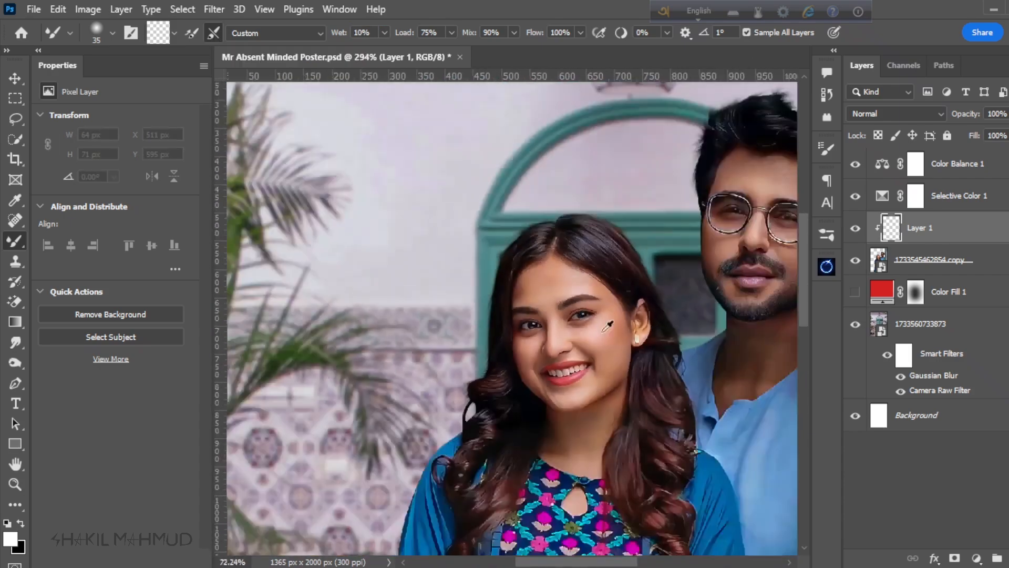
Step: Move the retouching layer to the top, merge Color Balance 1 and Selective Color 1 with the couple's layer, and clip the retouching layer to the result
{"action": "left_click_drag", "start_coordinate": [921, 228], "coordinate": [928, 151]}
{"action": "left_click", "coordinate": [950, 229]}
{"action": "left_click", "coordinate": [953, 196], "text": "ctrl"}
{"action": "left_click", "coordinate": [927, 269], "text": "ctrl"}
{"action": "right_click", "coordinate": [927, 274]}
{"action": "left_click", "coordinate": [907, 164]}
{"action": "left_click", "coordinate": [901, 180], "text": "alt"}
Step: Smooth the skin across the woman's forehead with the Mixer Brush at 25 px
{"action": "scroll", "coordinate": [388, 228], "scroll_direction": "up", "scroll_amount": 12}
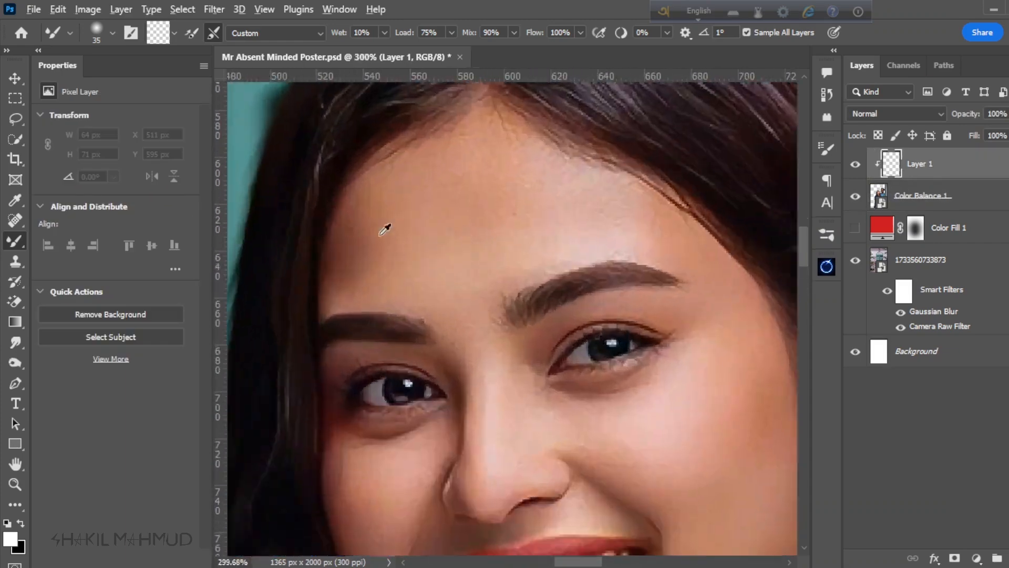
{"action": "key", "text": "bracketleft"}
{"action": "key", "text": "bracketleft"}
{"action": "mouse_move", "coordinate": [383, 275]}
{"action": "left_mouse_down"}
{"action": "mouse_move", "coordinate": [387, 194]}
{"action": "mouse_move", "coordinate": [399, 283]}
{"action": "left_mouse_up"}
{"action": "left_click_drag", "start_coordinate": [399, 283], "coordinate": [374, 382]}
{"action": "left_click_drag", "start_coordinate": [488, 244], "coordinate": [636, 310]}
{"action": "left_click_drag", "start_coordinate": [636, 378], "coordinate": [553, 311]}
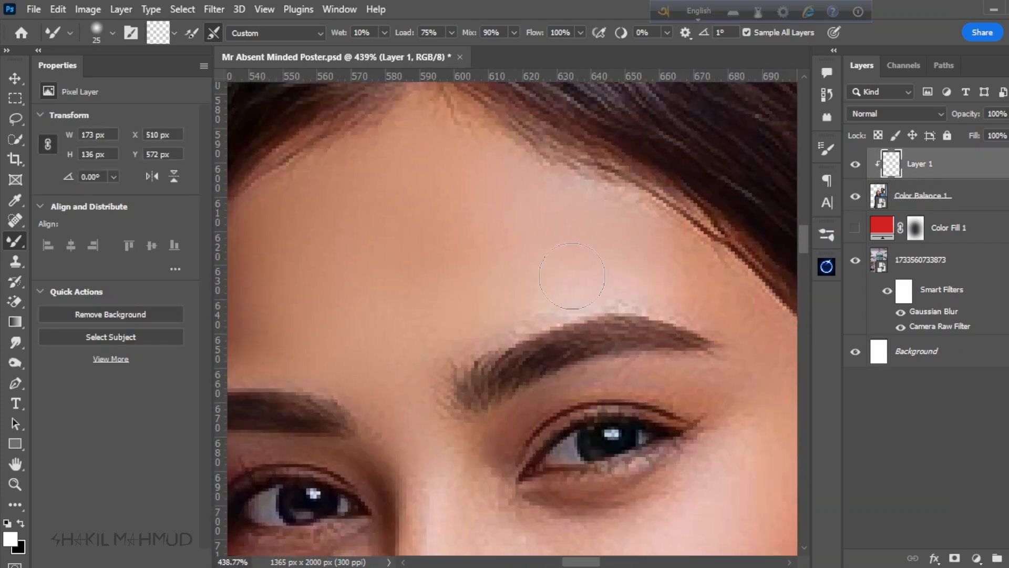
Step: Smooth the woman's cheek on the side nearest the man with the 25 px Mixer Brush
{"action": "left_click_drag", "start_coordinate": [656, 473], "coordinate": [472, 255]}
{"action": "left_click_drag", "start_coordinate": [642, 428], "coordinate": [654, 285]}
{"action": "left_click_drag", "start_coordinate": [672, 379], "coordinate": [590, 213]}
{"action": "left_click_drag", "start_coordinate": [510, 282], "coordinate": [554, 347]}
{"action": "left_click_drag", "start_coordinate": [553, 347], "coordinate": [496, 336]}
{"action": "scroll", "coordinate": [515, 315], "scroll_direction": "down", "scroll_amount": 3}
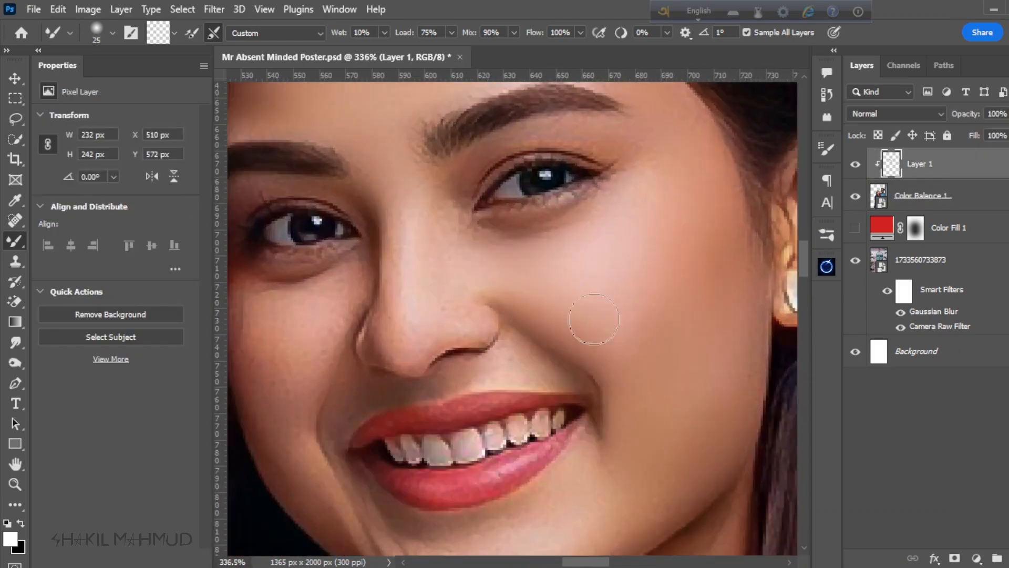
Step: Smooth the woman's nose, her other cheek and the skin around them with the Mixer Brush at 15 px
{"action": "scroll", "coordinate": [599, 331], "scroll_direction": "up", "scroll_amount": 3}
{"action": "key", "text": "bracketleft"}
{"action": "key", "text": "bracketleft"}
{"action": "left_click_drag", "start_coordinate": [347, 370], "coordinate": [479, 435]}
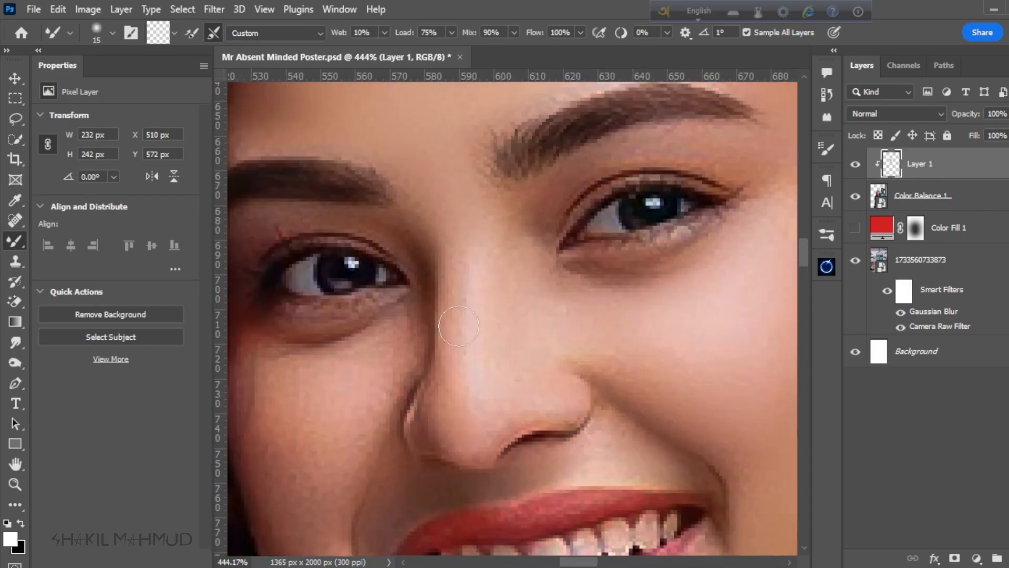
{"action": "left_click_drag", "start_coordinate": [264, 377], "coordinate": [401, 298]}
{"action": "left_click_drag", "start_coordinate": [513, 296], "coordinate": [512, 158]}
{"action": "left_click_drag", "start_coordinate": [459, 362], "coordinate": [499, 497]}
{"action": "mouse_move", "coordinate": [617, 530]}
{"action": "left_mouse_down"}
{"action": "mouse_move", "coordinate": [511, 399]}
{"action": "mouse_move", "coordinate": [583, 427]}
{"action": "left_mouse_up"}
Step: Blend the skin beside the woman's smile with the Mixer Brush at 25 px, and compare her face with the retouching layer off and on
{"action": "scroll", "coordinate": [488, 368], "scroll_direction": "down", "scroll_amount": 5}
{"action": "scroll", "coordinate": [499, 369], "scroll_direction": "up", "scroll_amount": 5}
{"action": "left_click_drag", "start_coordinate": [772, 192], "coordinate": [541, 310]}
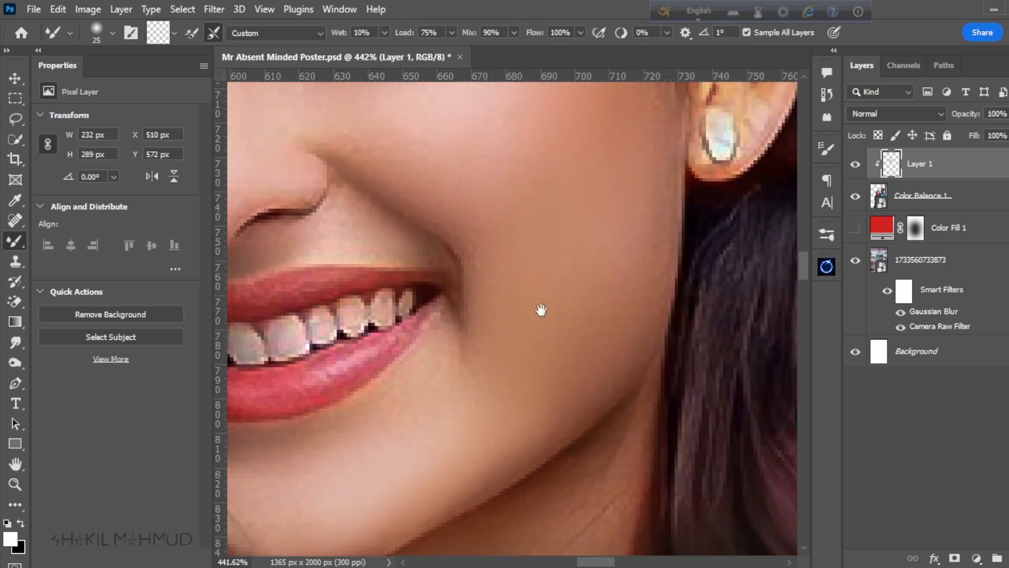
{"action": "scroll", "coordinate": [675, 413], "scroll_direction": "down", "scroll_amount": 5}
{"action": "left_click", "coordinate": [855, 164]}
{"action": "left_click", "coordinate": [855, 164]}
Step: Refine the skin around the woman's eye and nearby facial details with the Mixer Brush at 10 px
{"action": "scroll", "coordinate": [442, 266], "scroll_direction": "up", "scroll_amount": 6}
{"action": "key", "text": "bracketleft"}
{"action": "key", "text": "bracketleft"}
{"action": "key", "text": "bracketleft"}
{"action": "left_click_drag", "start_coordinate": [683, 231], "coordinate": [403, 294]}
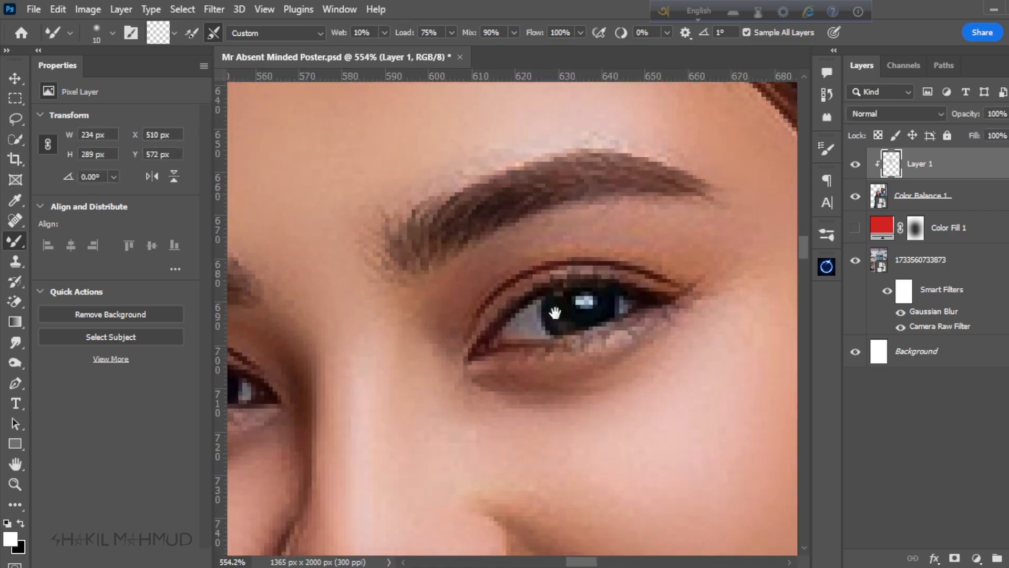
{"action": "left_click_drag", "start_coordinate": [547, 463], "coordinate": [556, 184]}
{"action": "scroll", "coordinate": [392, 392], "scroll_direction": "up", "scroll_amount": 2}
{"action": "left_click_drag", "start_coordinate": [652, 452], "coordinate": [622, 324]}
Step: Smooth the skin of the woman's neck with the Mixer Brush
{"action": "scroll", "coordinate": [455, 212], "scroll_direction": "down", "scroll_amount": 5}
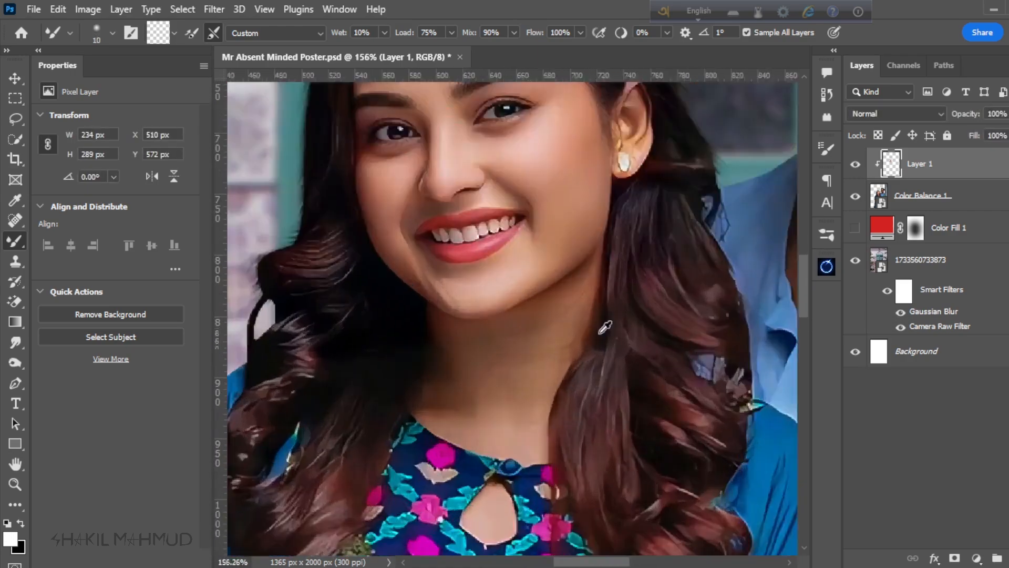
{"action": "scroll", "coordinate": [325, 417], "scroll_direction": "down", "scroll_amount": 4}
{"action": "scroll", "coordinate": [436, 353], "scroll_direction": "up", "scroll_amount": 1}
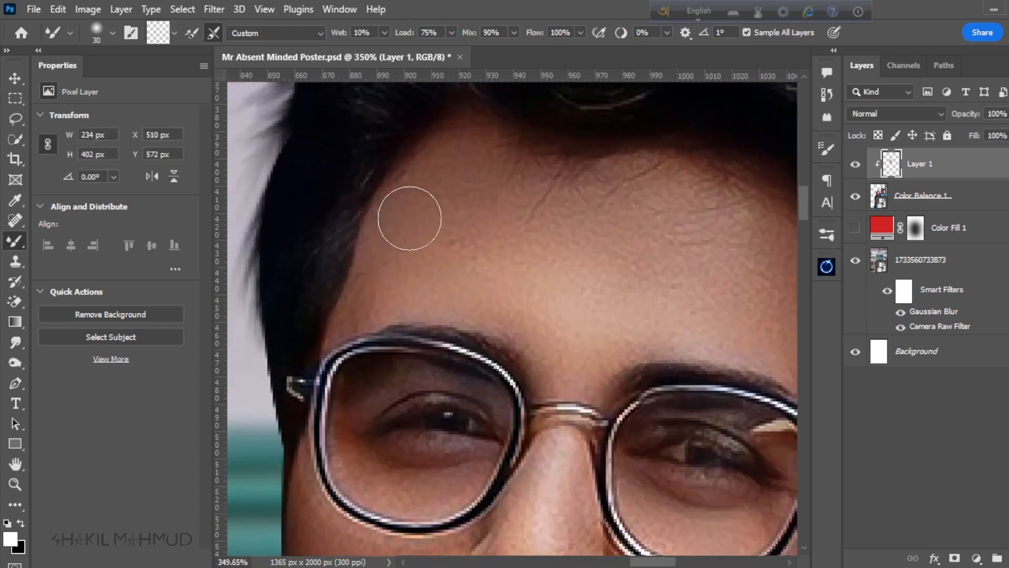
Step: Smooth the skin of the man's forehead and temple with the Mixer Brush at 30 to 35 px
{"action": "left_click_drag", "start_coordinate": [682, 231], "coordinate": [686, 246]}
{"action": "scroll", "coordinate": [683, 242], "scroll_direction": "right", "scroll_amount": 3}
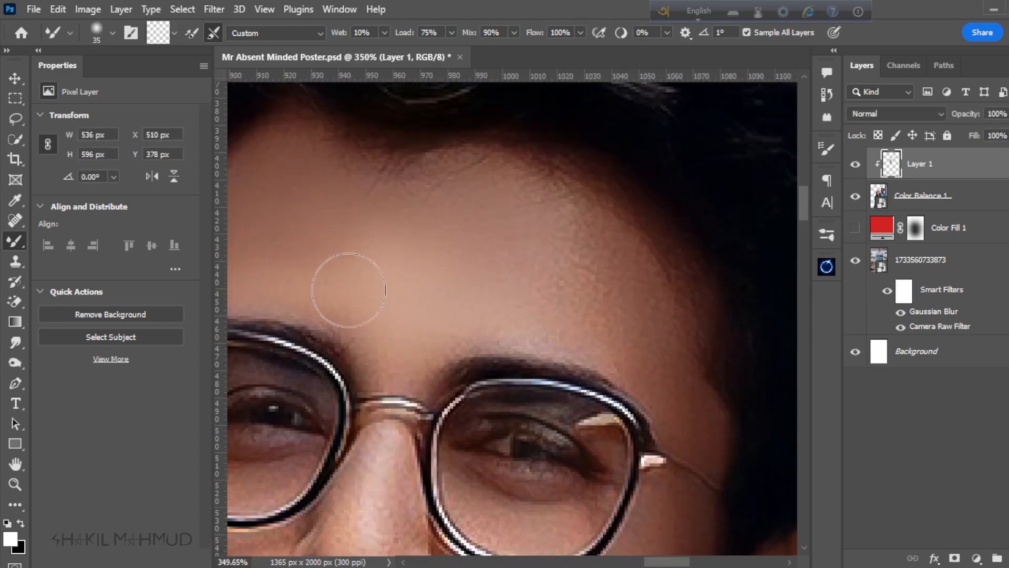
{"action": "key", "text": "bracketleft"}
{"action": "mouse_move", "coordinate": [349, 288]}
{"action": "left_mouse_down"}
{"action": "mouse_move", "coordinate": [648, 383]}
{"action": "mouse_move", "coordinate": [683, 342]}
{"action": "left_mouse_up"}
{"action": "scroll", "coordinate": [617, 396], "scroll_direction": "down", "scroll_amount": 4}
{"action": "scroll", "coordinate": [559, 434], "scroll_direction": "right", "scroll_amount": 3}
Step: Smooth the man's nose and the skin under his eye inside the glasses with the Mixer Brush at 15 px
{"action": "key", "text": "bracketleft"}
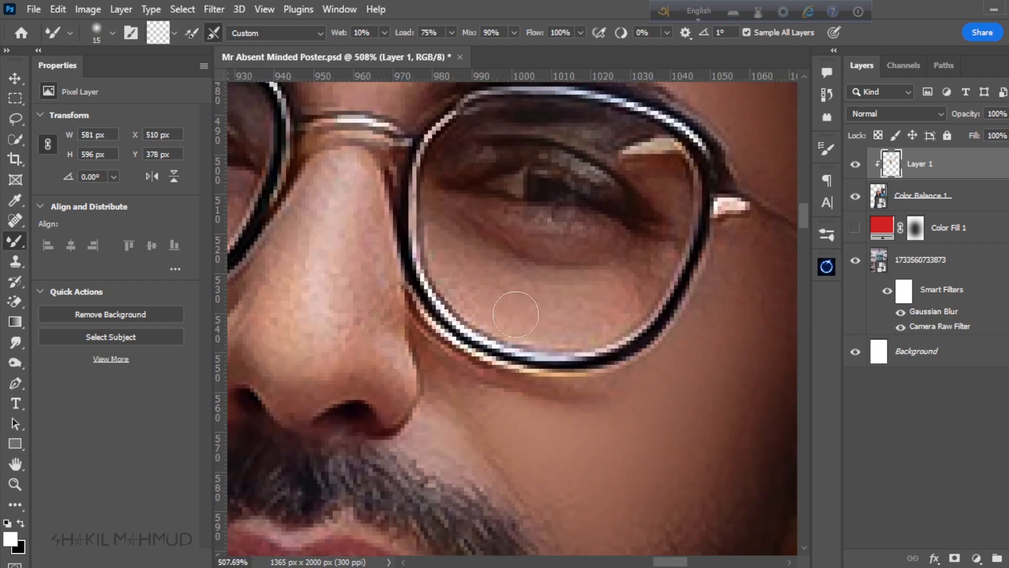
{"action": "scroll", "coordinate": [628, 248], "scroll_direction": "up", "scroll_amount": 2}
{"action": "scroll", "coordinate": [397, 285], "scroll_direction": "left", "scroll_amount": 5}
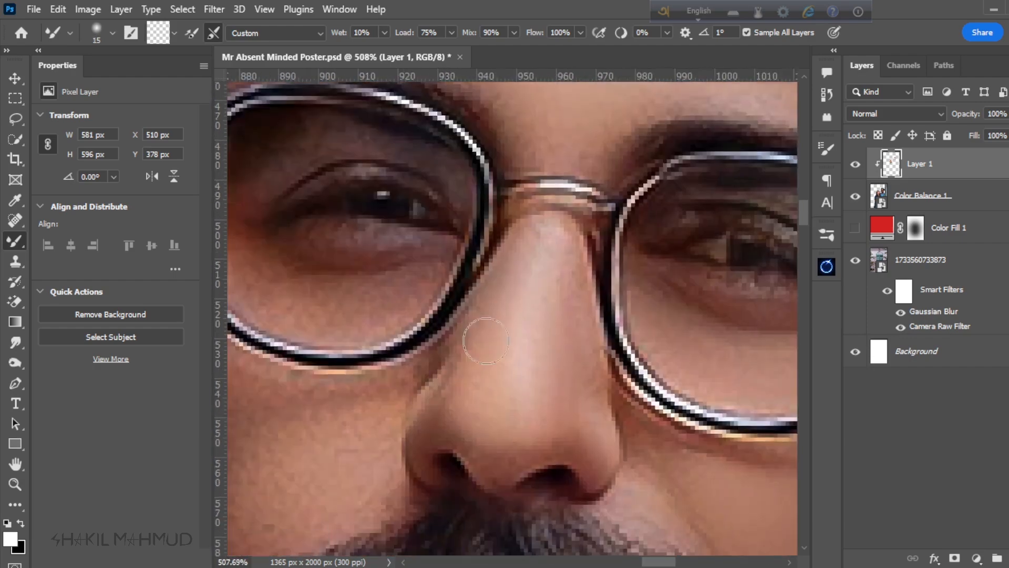
{"action": "scroll", "coordinate": [373, 321], "scroll_direction": "up", "scroll_amount": 2}
{"action": "scroll", "coordinate": [346, 338], "scroll_direction": "down", "scroll_amount": 4}
Step: Blend the skin inside the man's other lens and on his cheeks with the Mixer Brush
{"action": "key", "text": "bracketright"}
{"action": "mouse_move", "coordinate": [347, 338]}
{"action": "left_mouse_down"}
{"action": "mouse_move", "coordinate": [334, 257]}
{"action": "mouse_move", "coordinate": [466, 270]}
{"action": "left_mouse_up"}
{"action": "key", "text": "bracketleft"}
{"action": "key", "text": "bracketleft"}
{"action": "key", "text": "bracketleft"}
{"action": "scroll", "coordinate": [414, 393], "scroll_direction": "right", "scroll_amount": 2}
{"action": "scroll", "coordinate": [414, 393], "scroll_direction": "down", "scroll_amount": 1}
{"action": "scroll", "coordinate": [687, 363], "scroll_direction": "up", "scroll_amount": 3}
{"action": "key", "text": "bracketright"}
{"action": "key", "text": "bracketright"}
Step: Smooth the man's lips and the skin around his mouth with the Mixer Brush at 15 px
{"action": "scroll", "coordinate": [473, 385], "scroll_direction": "down", "scroll_amount": 4}
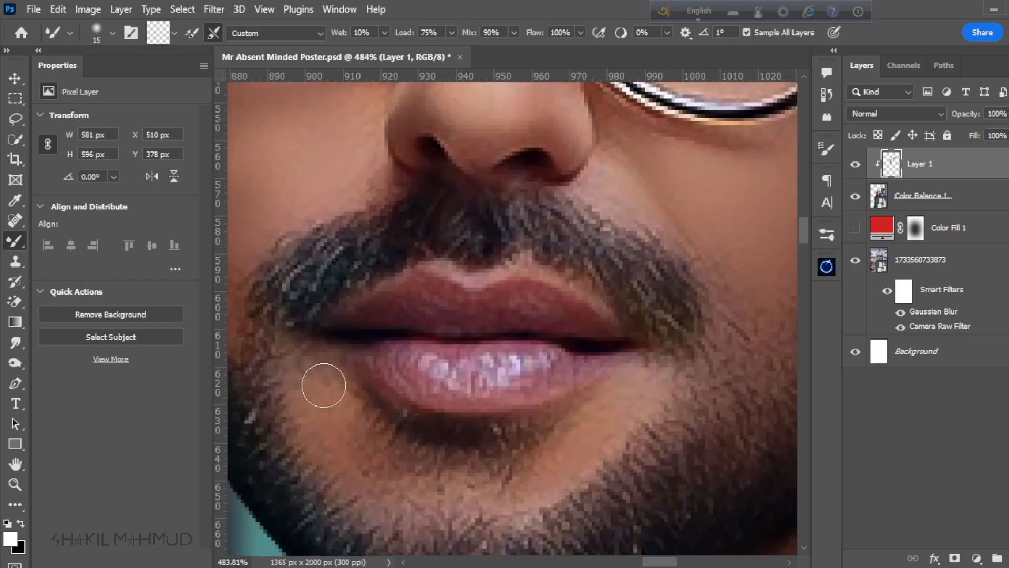
{"action": "scroll", "coordinate": [473, 316], "scroll_direction": "up", "scroll_amount": 4}
{"action": "key", "text": "bracketleft"}
{"action": "key", "text": "bracketright"}
{"action": "left_click_drag", "start_coordinate": [431, 394], "coordinate": [606, 389]}
{"action": "scroll", "coordinate": [605, 389], "scroll_direction": "down", "scroll_amount": 5}
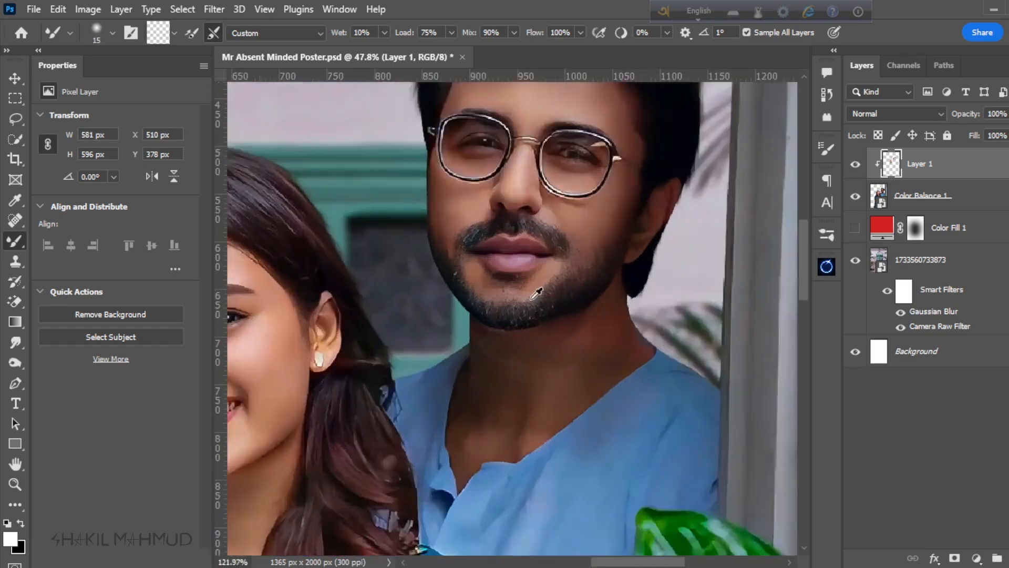
Step: Smooth the skin of the man's neck and upper chest with the Mixer Brush at 20 px
{"action": "scroll", "coordinate": [356, 323], "scroll_direction": "up", "scroll_amount": 4}
{"action": "key", "text": "bracketright"}
{"action": "left_click_drag", "start_coordinate": [773, 378], "coordinate": [791, 363]}
{"action": "mouse_move", "coordinate": [541, 536]}
{"action": "left_mouse_down"}
{"action": "mouse_move", "coordinate": [586, 450]}
{"action": "mouse_move", "coordinate": [601, 461]}
{"action": "left_mouse_up"}
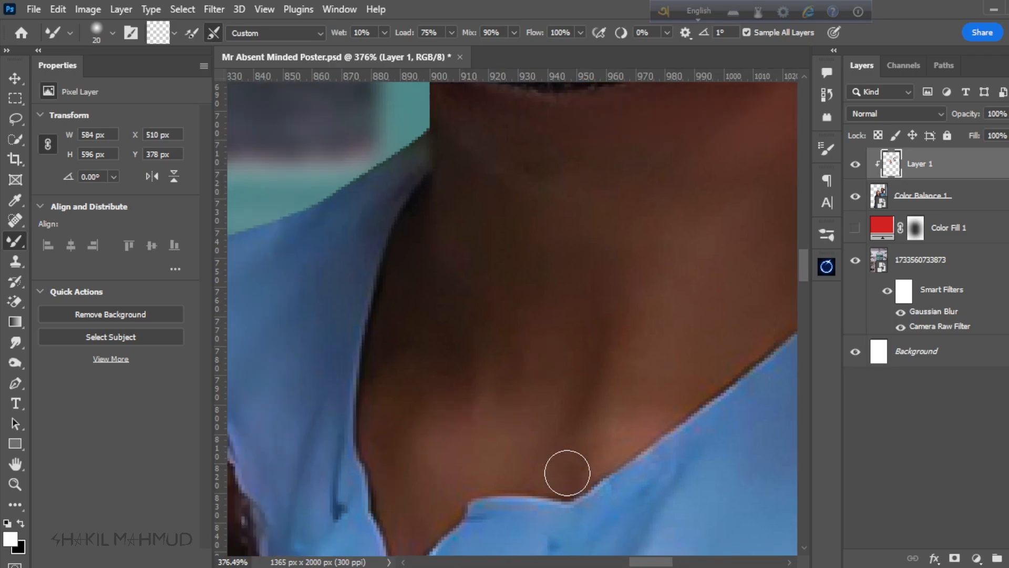
{"action": "left_click_drag", "start_coordinate": [407, 181], "coordinate": [414, 294]}
{"action": "scroll", "coordinate": [414, 295], "scroll_direction": "down", "scroll_amount": 8}
{"action": "scroll", "coordinate": [454, 410], "scroll_direction": "up", "scroll_amount": 5}
{"action": "left_click_drag", "start_coordinate": [398, 212], "coordinate": [391, 100]}
{"action": "scroll", "coordinate": [470, 347], "scroll_direction": "up", "scroll_amount": 2}
Step: Smooth the woman's arm without the watch from sleeve to wrist with the Mixer Brush at 40 px
{"action": "key", "text": "bracketright"}
{"action": "key", "text": "bracketright"}
{"action": "key", "text": "bracketright"}
{"action": "key", "text": "bracketright"}
{"action": "left_click_drag", "start_coordinate": [363, 157], "coordinate": [449, 442]}
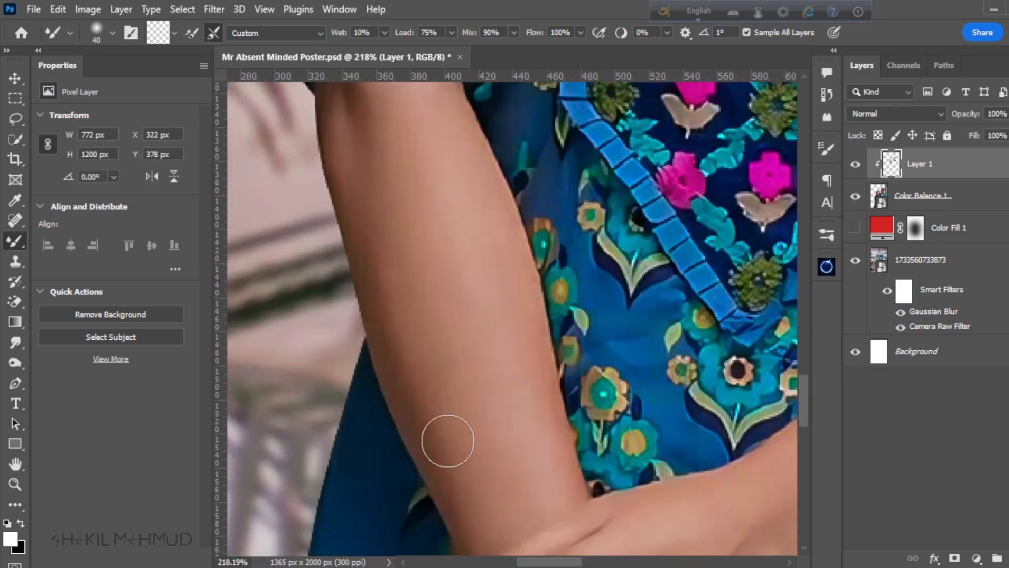
{"action": "mouse_move", "coordinate": [505, 339]}
{"action": "left_mouse_down"}
{"action": "mouse_move", "coordinate": [478, 351]}
{"action": "mouse_move", "coordinate": [384, 128]}
{"action": "left_mouse_up"}
{"action": "left_click_drag", "start_coordinate": [476, 378], "coordinate": [499, 439]}
Step: Smooth the woman's hands and fingers with the Mixer Brush at 40 px, and save the poster
{"action": "mouse_move", "coordinate": [736, 210]}
{"action": "left_mouse_down"}
{"action": "mouse_move", "coordinate": [332, 512]}
{"action": "mouse_move", "coordinate": [731, 179]}
{"action": "left_mouse_up"}
{"action": "left_click_drag", "start_coordinate": [428, 473], "coordinate": [444, 184]}
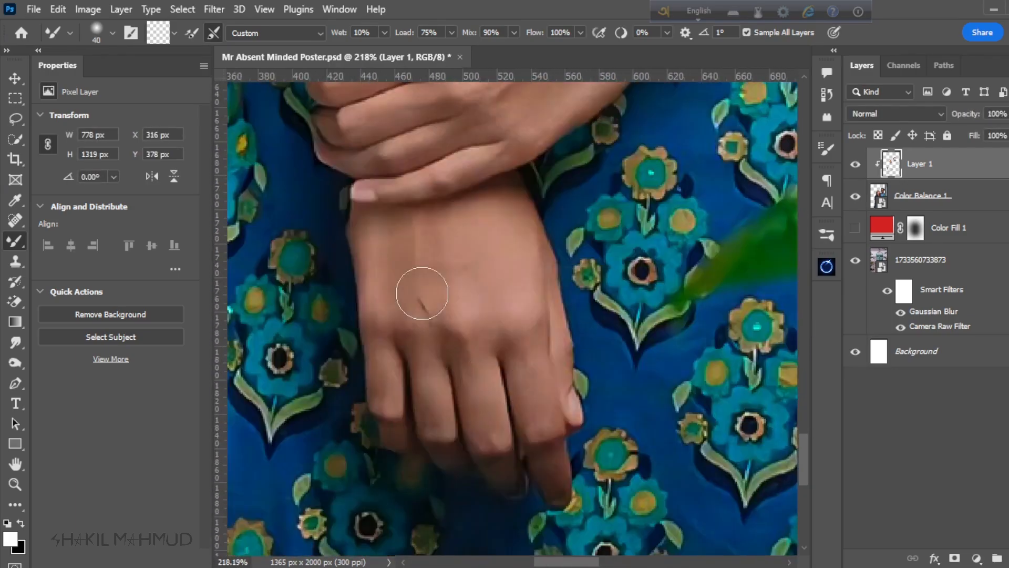
{"action": "left_click_drag", "start_coordinate": [424, 293], "coordinate": [562, 489]}
{"action": "scroll", "coordinate": [424, 410], "scroll_direction": "down", "scroll_amount": 8}
{"action": "key", "text": "ctrl+s"}
{"action": "scroll", "coordinate": [515, 300], "scroll_direction": "up", "scroll_amount": 2}
Step: Add a new layer clipped above the skin retouching layer, fill it with gray and set its blend mode to Overlay
{"action": "left_click", "coordinate": [16, 79]}
{"action": "scroll", "coordinate": [466, 325], "scroll_direction": "up", "scroll_amount": 5}
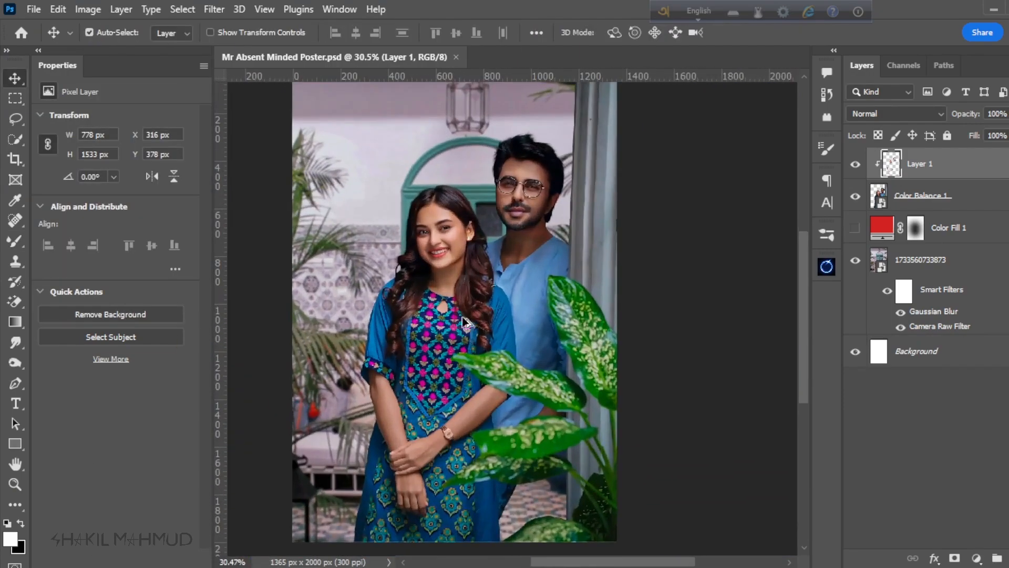
{"action": "scroll", "coordinate": [554, 414], "scroll_direction": "down", "scroll_amount": 5}
{"action": "scroll", "coordinate": [525, 263], "scroll_direction": "up", "scroll_amount": 4}
{"action": "key", "text": "ctrl+shift+alt+n"}
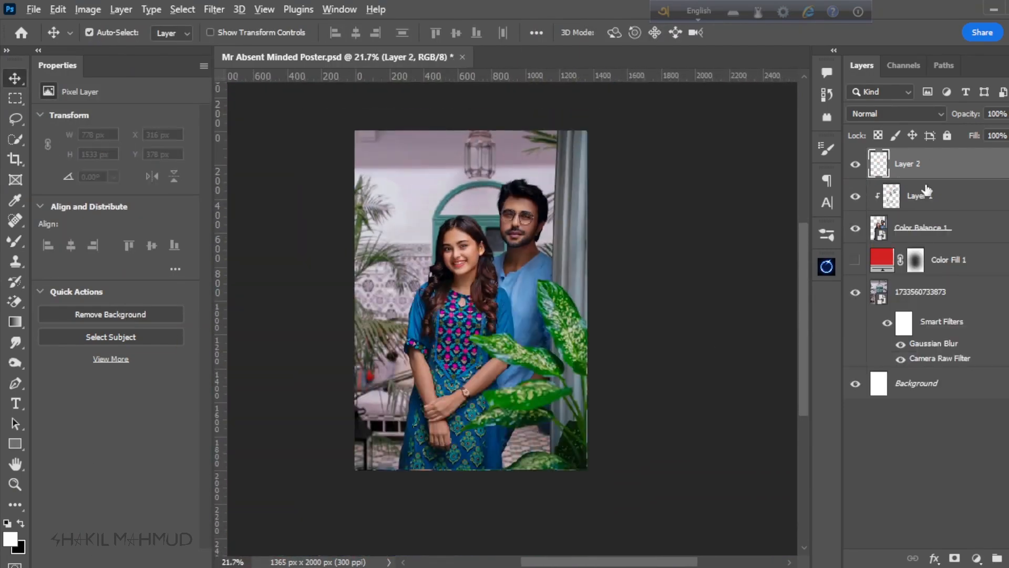
{"action": "left_click", "coordinate": [925, 180], "text": "alt"}
{"action": "key", "text": "o"}
{"action": "key", "text": "shift+F5"}
{"action": "key", "text": "Return"}
{"action": "left_click", "coordinate": [898, 114]}
{"action": "left_click", "coordinate": [872, 288]}
Step: Darken the edges of the woman's arm without the watch with the Burn tool at 20% exposure and 45 px
{"action": "scroll", "coordinate": [468, 195], "scroll_direction": "up", "scroll_amount": 8}
{"action": "left_click_drag", "start_coordinate": [265, 33], "coordinate": [268, 44]}
{"action": "mouse_move", "coordinate": [676, 346]}
{"action": "left_mouse_down"}
{"action": "mouse_move", "coordinate": [664, 268]}
{"action": "mouse_move", "coordinate": [691, 94]}
{"action": "left_mouse_up"}
{"action": "scroll", "coordinate": [465, 341], "scroll_direction": "down", "scroll_amount": 4}
{"action": "scroll", "coordinate": [466, 341], "scroll_direction": "down", "scroll_amount": 8}
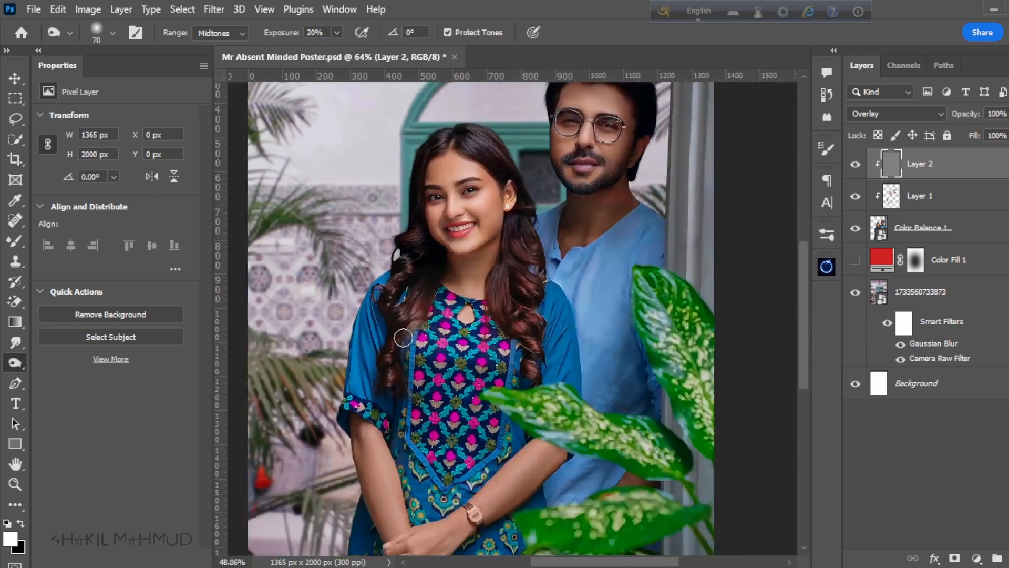
{"action": "scroll", "coordinate": [433, 483], "scroll_direction": "up", "scroll_amount": 9}
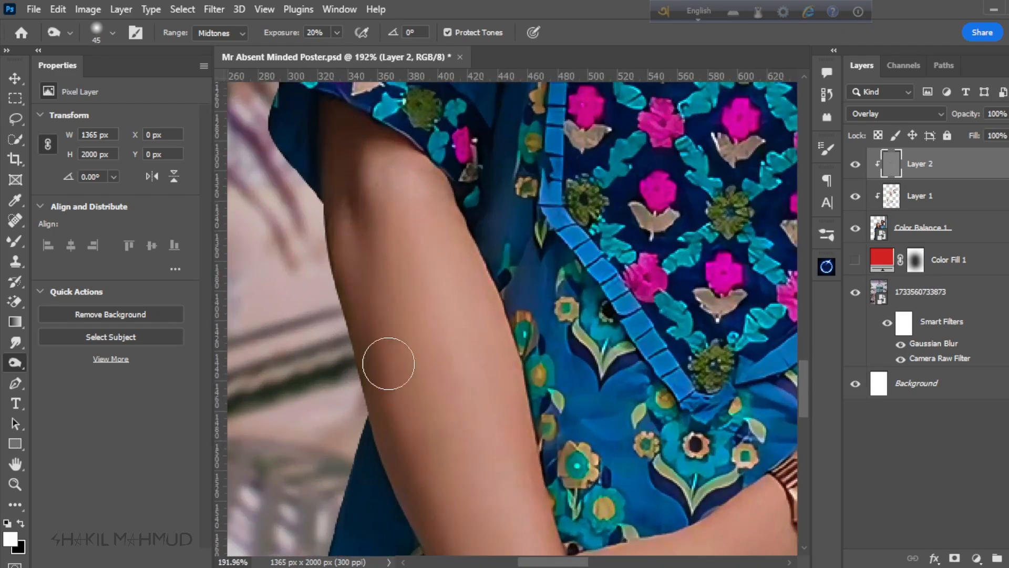
{"action": "scroll", "coordinate": [351, 285], "scroll_direction": "down", "scroll_amount": 3}
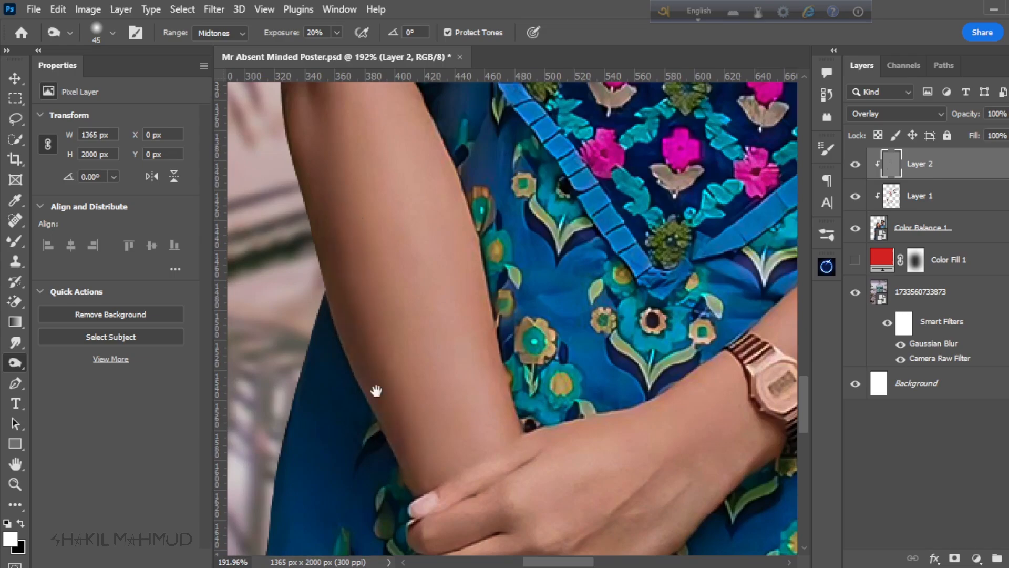
{"action": "left_click_drag", "start_coordinate": [376, 391], "coordinate": [303, 225]}
{"action": "left_click_drag", "start_coordinate": [422, 224], "coordinate": [409, 428]}
{"action": "left_click_drag", "start_coordinate": [387, 197], "coordinate": [403, 329]}
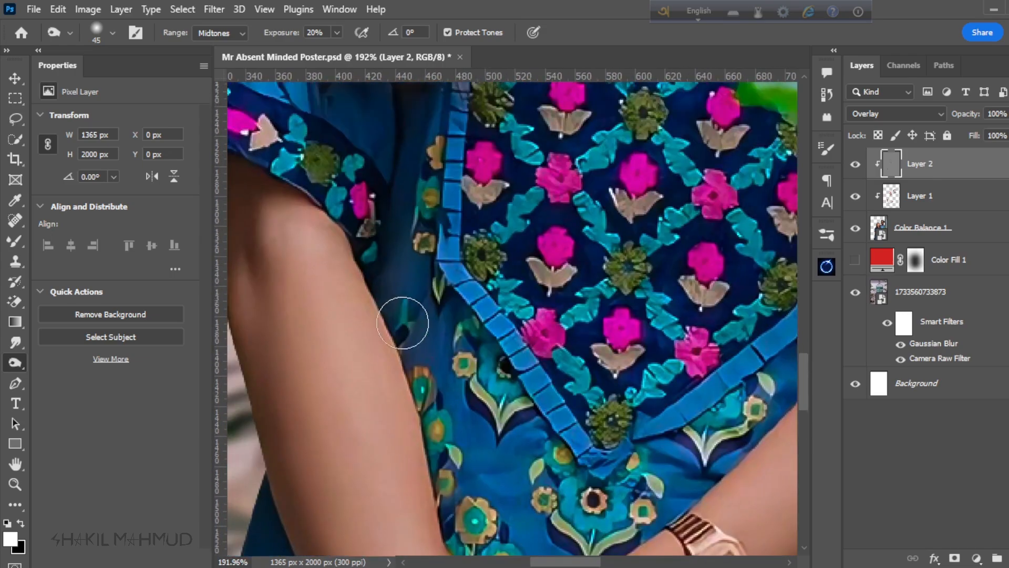
Step: Burn the shading on the woman's watch arm and hands at 45 px, and compare the burn layer off and on
{"action": "left_click_drag", "start_coordinate": [757, 397], "coordinate": [606, 167]}
{"action": "left_click_drag", "start_coordinate": [533, 412], "coordinate": [477, 315]}
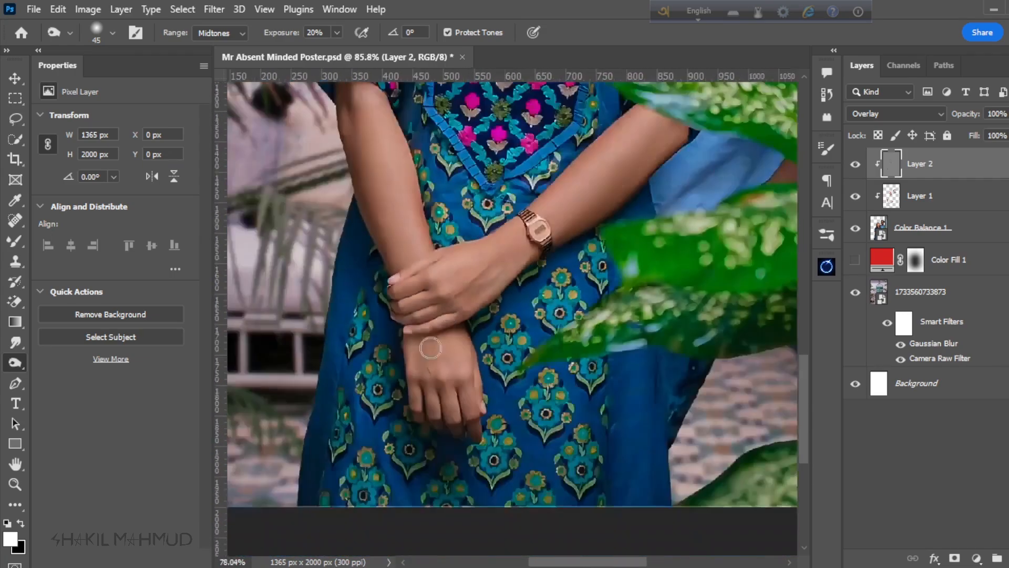
{"action": "scroll", "coordinate": [430, 347], "scroll_direction": "down", "scroll_amount": 3}
{"action": "left_click", "coordinate": [855, 165]}
{"action": "left_click", "coordinate": [855, 165]}
{"action": "scroll", "coordinate": [459, 429], "scroll_direction": "up", "scroll_amount": 6}
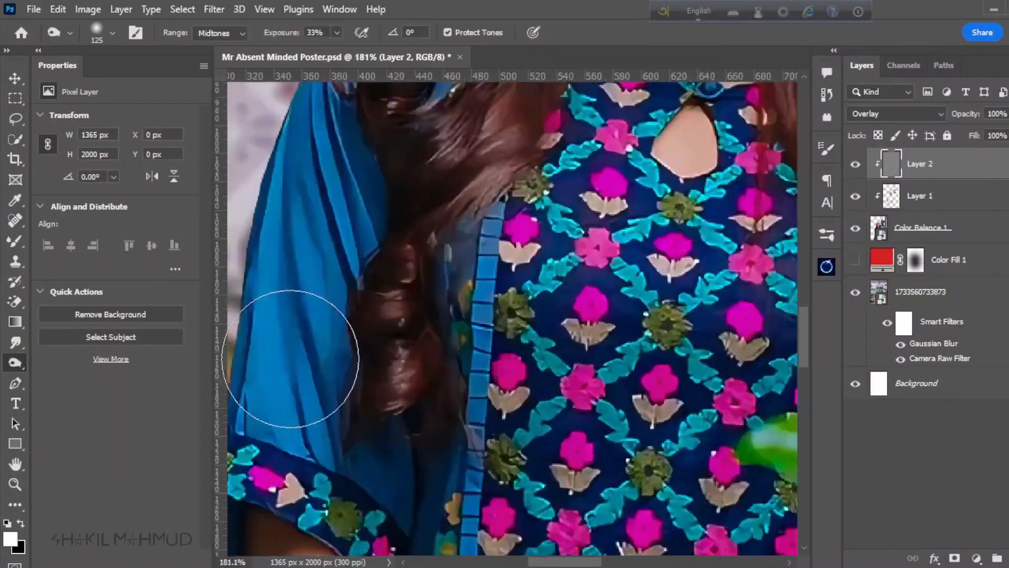
Step: Deepen the fabric folds of the woman's sleeve on her watchless arm with the Burn tool at 33% exposure and 15 px
{"action": "scroll", "coordinate": [290, 359], "scroll_direction": "up", "scroll_amount": 5}
{"action": "left_click_drag", "start_coordinate": [290, 359], "coordinate": [447, 429]}
{"action": "key", "text": "bracketleft"}
{"action": "key", "text": "bracketleft"}
{"action": "key", "text": "bracketleft"}
{"action": "key", "text": "bracketleft"}
{"action": "key", "text": "bracketleft"}
{"action": "key", "text": "bracketleft"}
{"action": "key", "text": "bracketleft"}
{"action": "key", "text": "bracketleft"}
{"action": "key", "text": "bracketleft"}
{"action": "key", "text": "bracketleft"}
{"action": "key", "text": "bracketleft"}
{"action": "key", "text": "bracketleft"}
{"action": "key", "text": "bracketleft"}
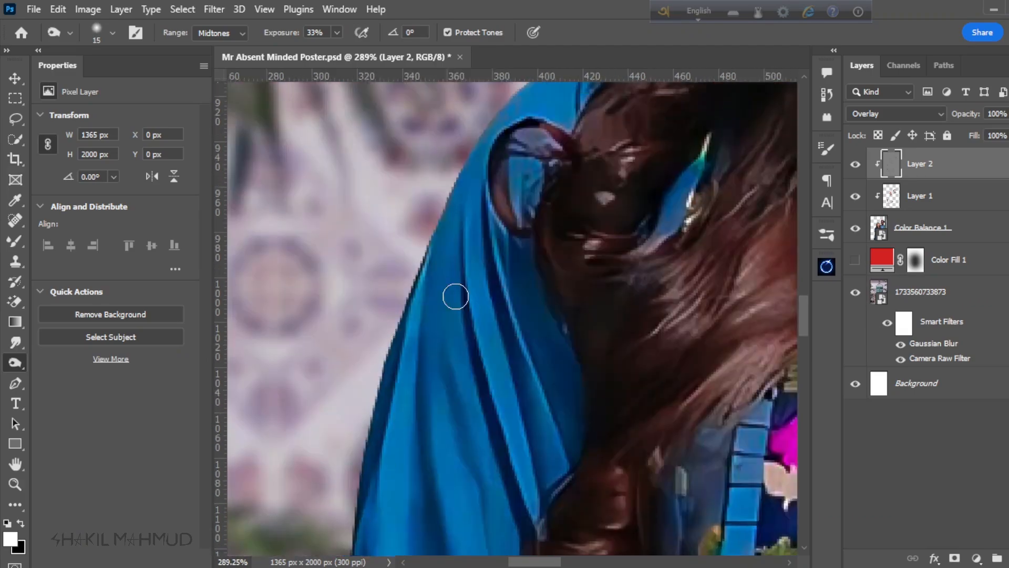
Step: Darken the shaded areas of the lower part of the woman's dress with the Burn tool at 150 px
{"action": "scroll", "coordinate": [499, 285], "scroll_direction": "up", "scroll_amount": 3}
{"action": "key", "text": "bracketright"}
{"action": "key", "text": "bracketright"}
{"action": "key", "text": "bracketright"}
{"action": "key", "text": "bracketright"}
{"action": "key", "text": "bracketright"}
{"action": "key", "text": "bracketright"}
{"action": "key", "text": "bracketright"}
{"action": "key", "text": "bracketright"}
{"action": "key", "text": "bracketright"}
{"action": "key", "text": "bracketright"}
{"action": "key", "text": "bracketright"}
{"action": "key", "text": "bracketright"}
{"action": "key", "text": "bracketright"}
{"action": "key", "text": "bracketright"}
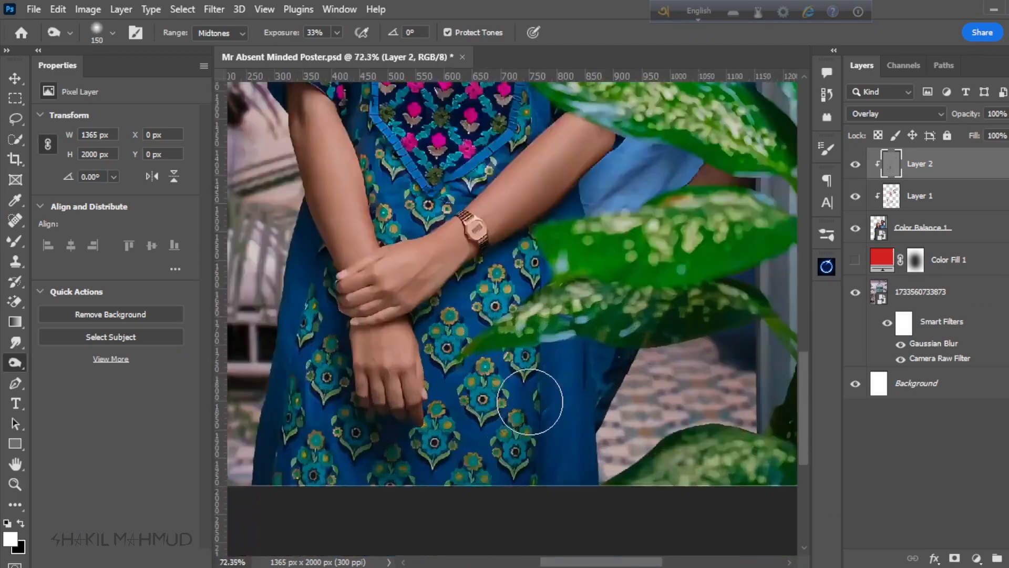
Step: Deepen the folds of the woman's sleeve above the watch arm with the Burn tool at 10 px
{"action": "scroll", "coordinate": [570, 326], "scroll_direction": "up", "scroll_amount": 8}
{"action": "key", "text": "bracketleft"}
{"action": "key", "text": "bracketleft"}
{"action": "key", "text": "bracketleft"}
{"action": "key", "text": "bracketleft"}
{"action": "key", "text": "bracketleft"}
{"action": "key", "text": "bracketleft"}
{"action": "key", "text": "bracketleft"}
{"action": "key", "text": "bracketleft"}
{"action": "key", "text": "bracketleft"}
{"action": "key", "text": "bracketleft"}
{"action": "key", "text": "bracketleft"}
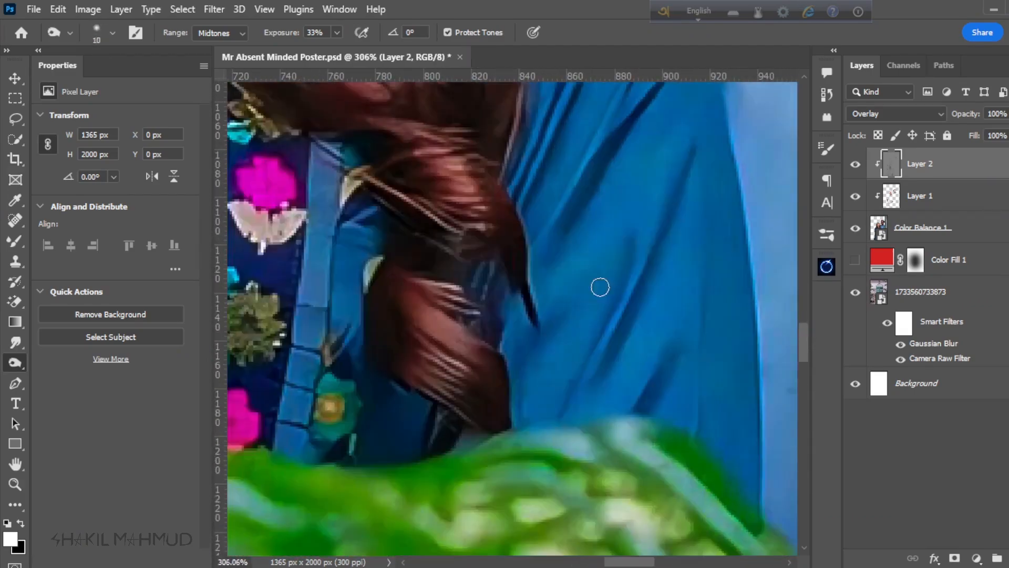
Step: Darken the woman's hair around the crown with the Burn tool at 45 px
{"action": "scroll", "coordinate": [303, 446], "scroll_direction": "up", "scroll_amount": 4}
{"action": "key", "text": "bracketright"}
{"action": "key", "text": "bracketright"}
{"action": "key", "text": "bracketright"}
{"action": "key", "text": "bracketright"}
{"action": "key", "text": "bracketright"}
{"action": "key", "text": "bracketright"}
{"action": "key", "text": "bracketright"}
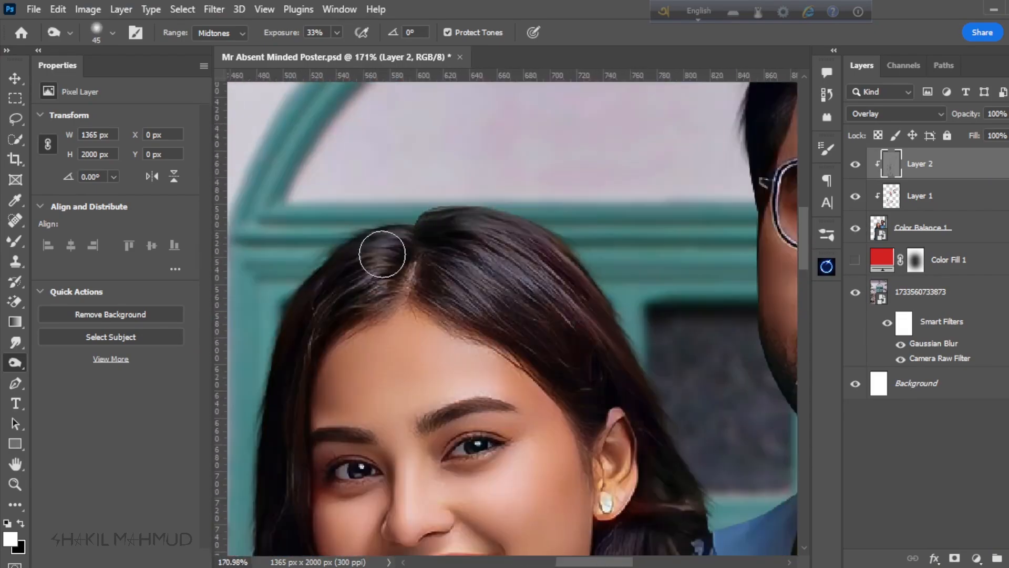
Step: Brighten the highlights of the woman's face on a second gray Overlay layer with the Dodge tool at 22% exposure and 40 px
{"action": "scroll", "coordinate": [564, 294], "scroll_direction": "up", "scroll_amount": 7}
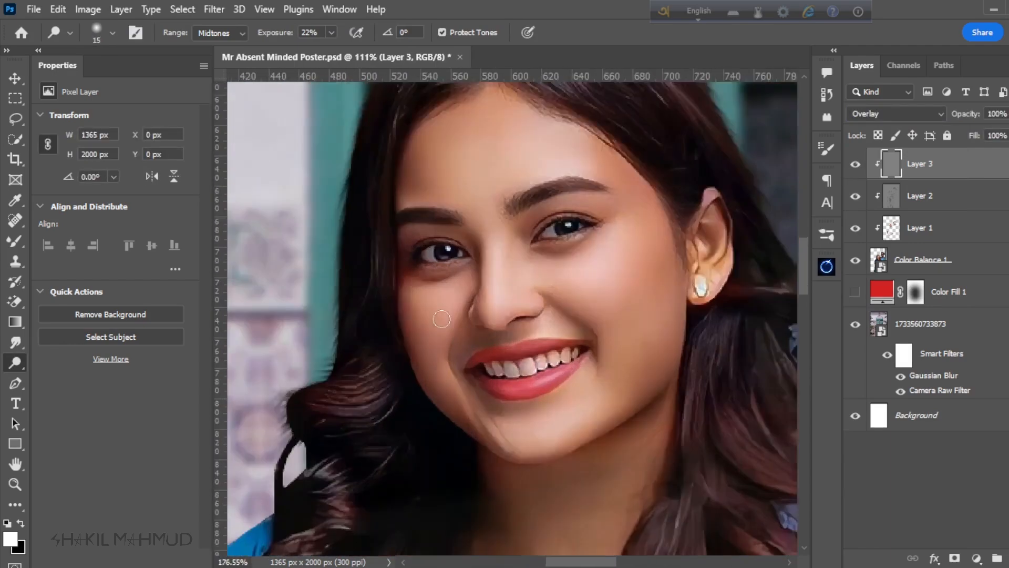
{"action": "scroll", "coordinate": [442, 324], "scroll_direction": "up", "scroll_amount": 2}
{"action": "key", "text": "bracketright"}
{"action": "key", "text": "bracketright"}
{"action": "key", "text": "bracketright"}
{"action": "key", "text": "bracketright"}
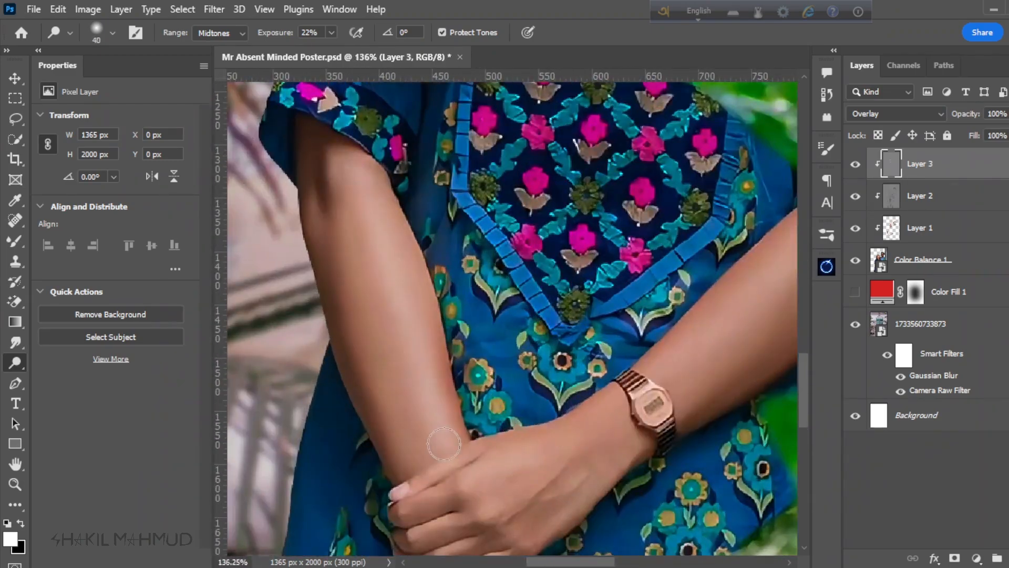
Step: Brighten the highlights along the woman's forearms with the Dodge tool at 45 px
{"action": "scroll", "coordinate": [541, 300], "scroll_direction": "up", "scroll_amount": 7}
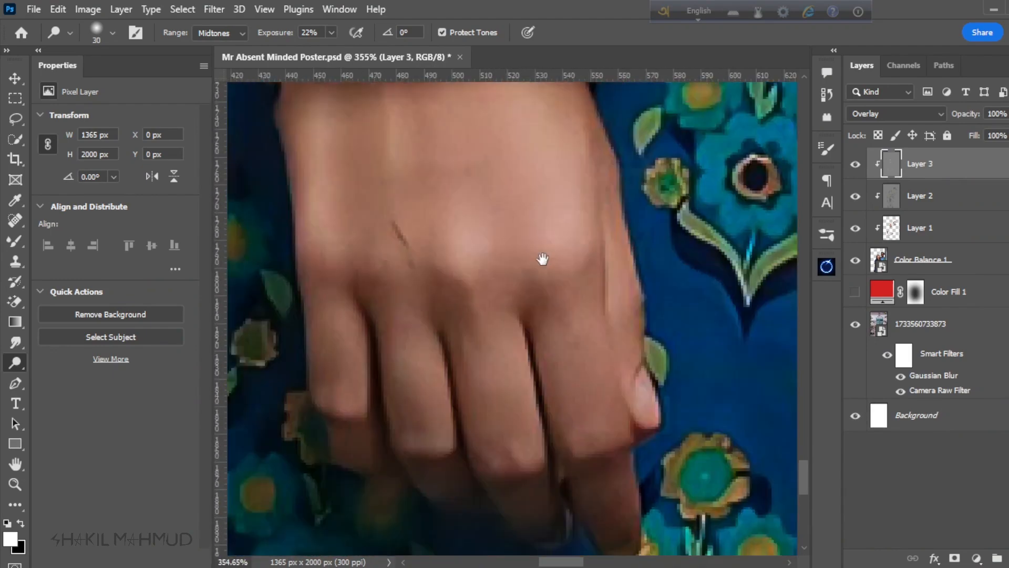
{"action": "left_click_drag", "start_coordinate": [543, 259], "coordinate": [554, 221]}
{"action": "scroll", "coordinate": [435, 331], "scroll_direction": "up", "scroll_amount": 3}
Step: Brighten the fingers of the woman's lower hand with the Dodge tool at 15 px and 10 px
{"action": "key", "text": "bracketleft"}
{"action": "key", "text": "bracketleft"}
{"action": "key", "text": "bracketleft"}
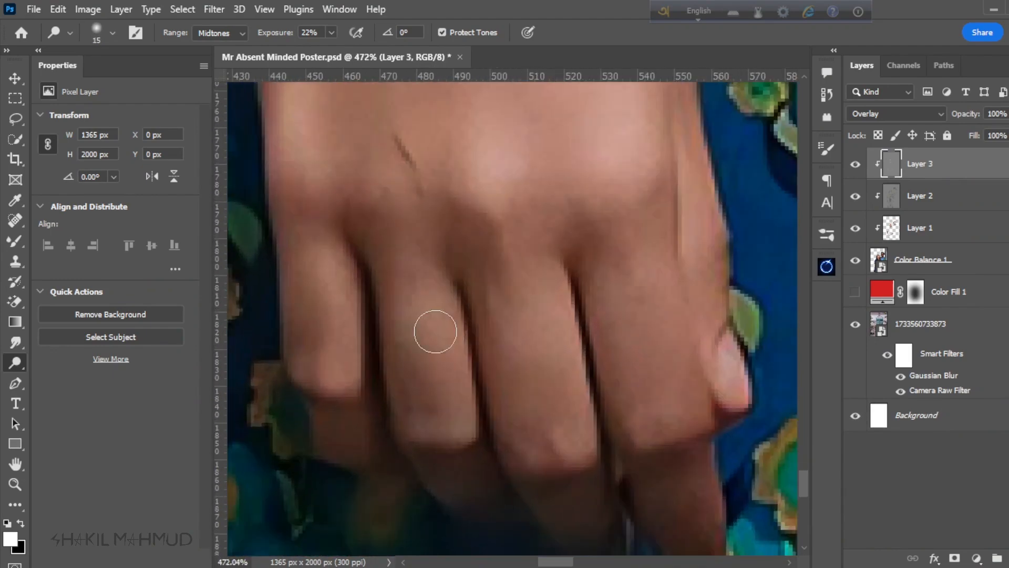
{"action": "scroll", "coordinate": [599, 344], "scroll_direction": "down", "scroll_amount": 5}
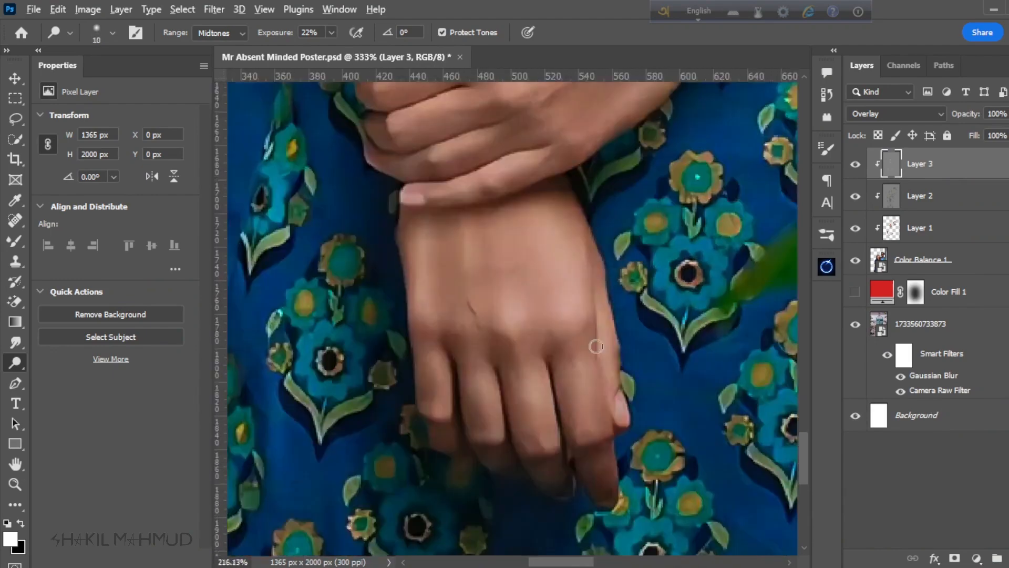
Step: Brighten the fingers and knuckles of the woman's upper hand with the Dodge tool at 25 px and 15 px
{"action": "scroll", "coordinate": [480, 220], "scroll_direction": "up", "scroll_amount": 6}
{"action": "key", "text": "bracketright"}
{"action": "left_click_drag", "start_coordinate": [381, 285], "coordinate": [492, 313]}
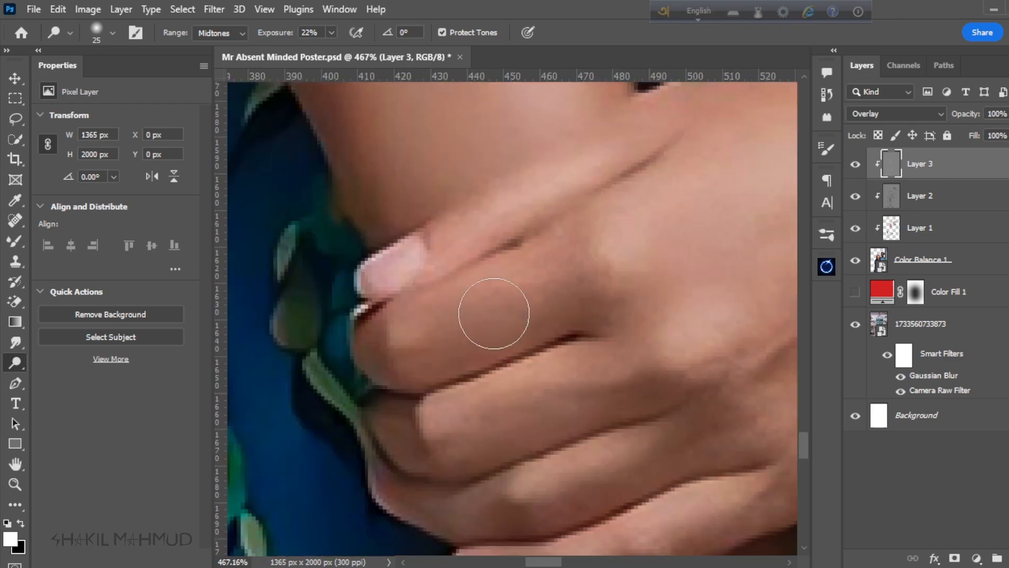
{"action": "key", "text": "bracketleft"}
{"action": "key", "text": "bracketleft"}
{"action": "left_click_drag", "start_coordinate": [580, 493], "coordinate": [503, 337]}
{"action": "scroll", "coordinate": [586, 261], "scroll_direction": "down", "scroll_amount": 6}
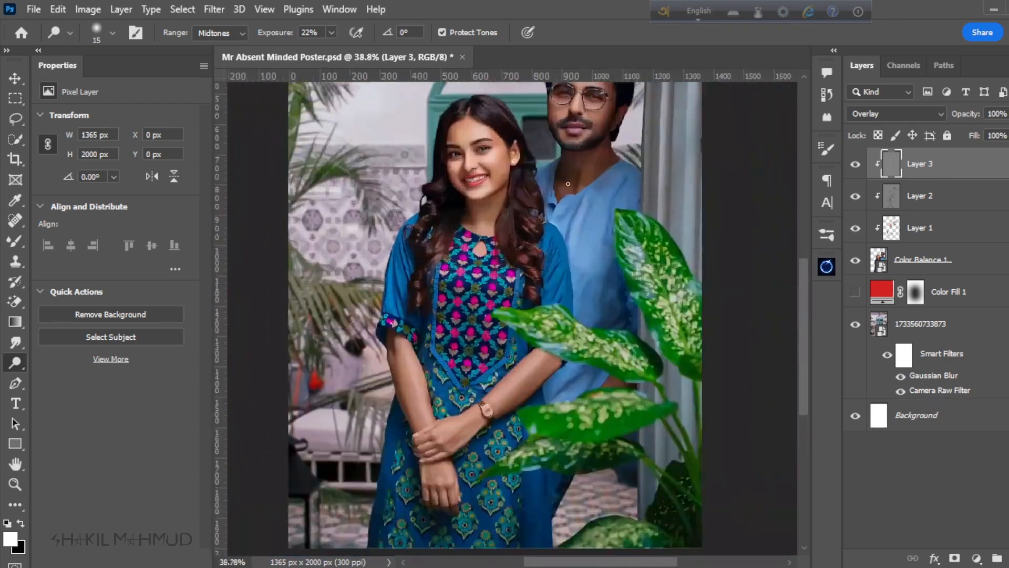
Step: Brighten the man's face and neck with the Dodge tool at 50 px
{"action": "scroll", "coordinate": [491, 327], "scroll_direction": "up", "scroll_amount": 6}
{"action": "key", "text": "bracketright"}
{"action": "scroll", "coordinate": [491, 327], "scroll_direction": "down", "scroll_amount": 6}
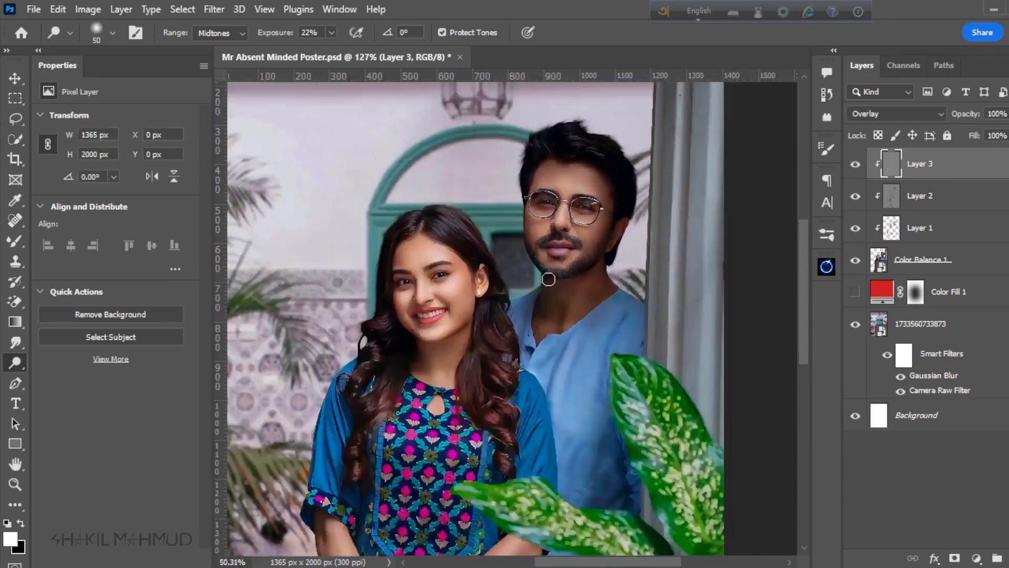
{"action": "scroll", "coordinate": [598, 279], "scroll_direction": "up", "scroll_amount": 5}
{"action": "key", "text": "bracketright"}
{"action": "key", "text": "bracketright"}
{"action": "key", "text": "bracketright"}
{"action": "key", "text": "bracketright"}
{"action": "key", "text": "bracketright"}
{"action": "key", "text": "bracketright"}
{"action": "scroll", "coordinate": [597, 279], "scroll_direction": "down", "scroll_amount": 3}
Step: Brighten the man's lips and the skin around his mouth with the Dodge tool at 45 px
{"action": "scroll", "coordinate": [507, 252], "scroll_direction": "up", "scroll_amount": 5}
{"action": "key", "text": "bracketleft"}
{"action": "key", "text": "bracketleft"}
{"action": "key", "text": "bracketleft"}
{"action": "key", "text": "bracketleft"}
{"action": "key", "text": "bracketleft"}
{"action": "key", "text": "bracketleft"}
{"action": "key", "text": "bracketleft"}
{"action": "key", "text": "bracketleft"}
{"action": "key", "text": "bracketleft"}
{"action": "key", "text": "bracketleft"}
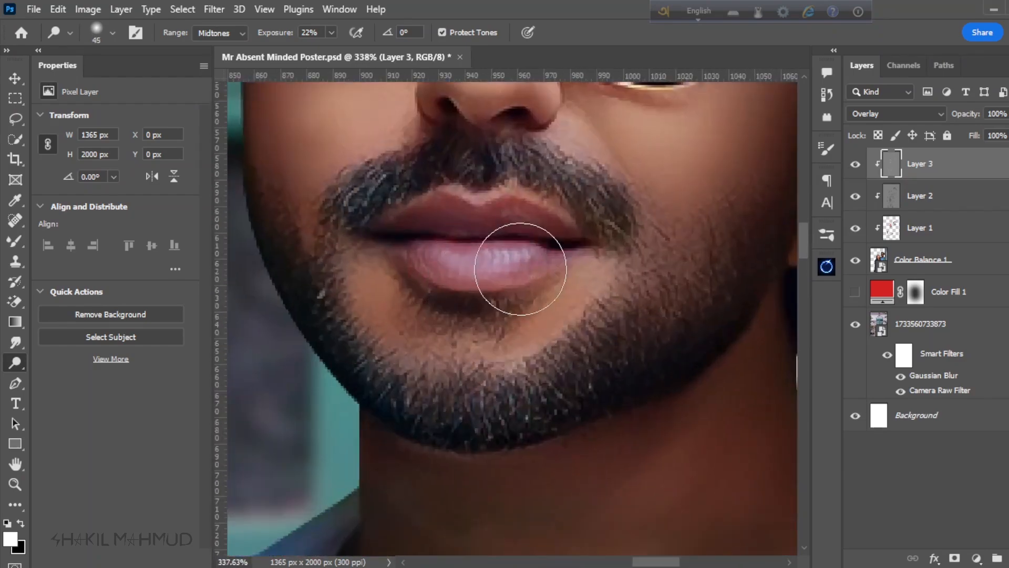
{"action": "scroll", "coordinate": [507, 253], "scroll_direction": "down", "scroll_amount": 5}
{"action": "scroll", "coordinate": [633, 265], "scroll_direction": "up", "scroll_amount": 6}
Step: Brighten the man's forehead with the Dodge tool at 90 px and refine his facial highlights at 50 px
{"action": "scroll", "coordinate": [633, 265], "scroll_direction": "down", "scroll_amount": 6}
{"action": "scroll", "coordinate": [541, 111], "scroll_direction": "up", "scroll_amount": 4}
{"action": "key", "text": "bracketright"}
{"action": "key", "text": "bracketright"}
{"action": "key", "text": "bracketright"}
{"action": "key", "text": "bracketright"}
{"action": "key", "text": "bracketright"}
{"action": "key", "text": "bracketright"}
{"action": "key", "text": "bracketright"}
{"action": "key", "text": "bracketright"}
{"action": "key", "text": "bracketright"}
{"action": "key", "text": "bracketright"}
{"action": "key", "text": "bracketright"}
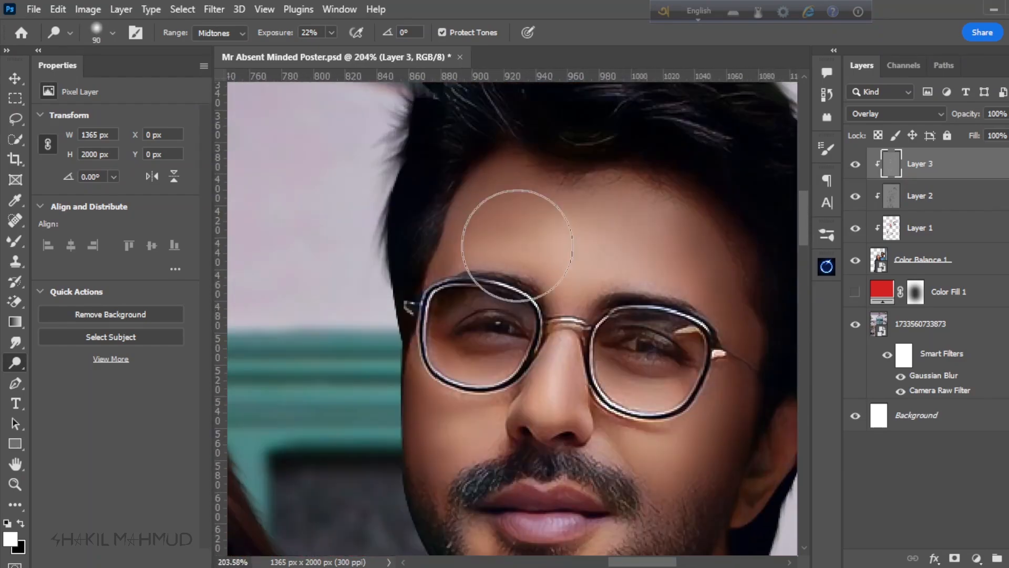
{"action": "scroll", "coordinate": [513, 243], "scroll_direction": "down", "scroll_amount": 4}
{"action": "scroll", "coordinate": [543, 389], "scroll_direction": "up", "scroll_amount": 4}
{"action": "scroll", "coordinate": [543, 389], "scroll_direction": "down", "scroll_amount": 4}
{"action": "scroll", "coordinate": [546, 328], "scroll_direction": "up", "scroll_amount": 4}
{"action": "key", "text": "bracketleft"}
{"action": "key", "text": "bracketleft"}
{"action": "key", "text": "bracketleft"}
{"action": "key", "text": "bracketleft"}
{"action": "key", "text": "bracketleft"}
{"action": "key", "text": "bracketleft"}
{"action": "key", "text": "bracketleft"}
{"action": "key", "text": "bracketleft"}
{"action": "scroll", "coordinate": [672, 256], "scroll_direction": "down", "scroll_amount": 5}
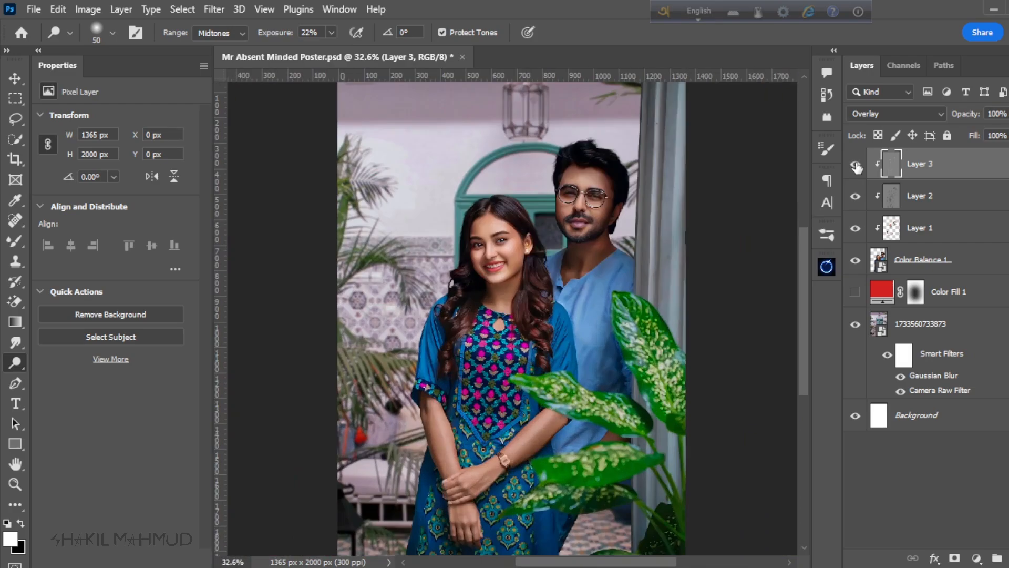
Step: Highlight the fabric folds of the man's blue shirt with the Dodge tool at 15 to 20 px
{"action": "scroll", "coordinate": [405, 225], "scroll_direction": "up", "scroll_amount": 4}
{"action": "scroll", "coordinate": [637, 432], "scroll_direction": "down", "scroll_amount": 1}
{"action": "key", "text": "bracketright"}
{"action": "key", "text": "bracketright"}
{"action": "key", "text": "bracketright"}
{"action": "key", "text": "bracketright"}
{"action": "scroll", "coordinate": [636, 432], "scroll_direction": "down", "scroll_amount": 4}
{"action": "scroll", "coordinate": [447, 231], "scroll_direction": "up", "scroll_amount": 5}
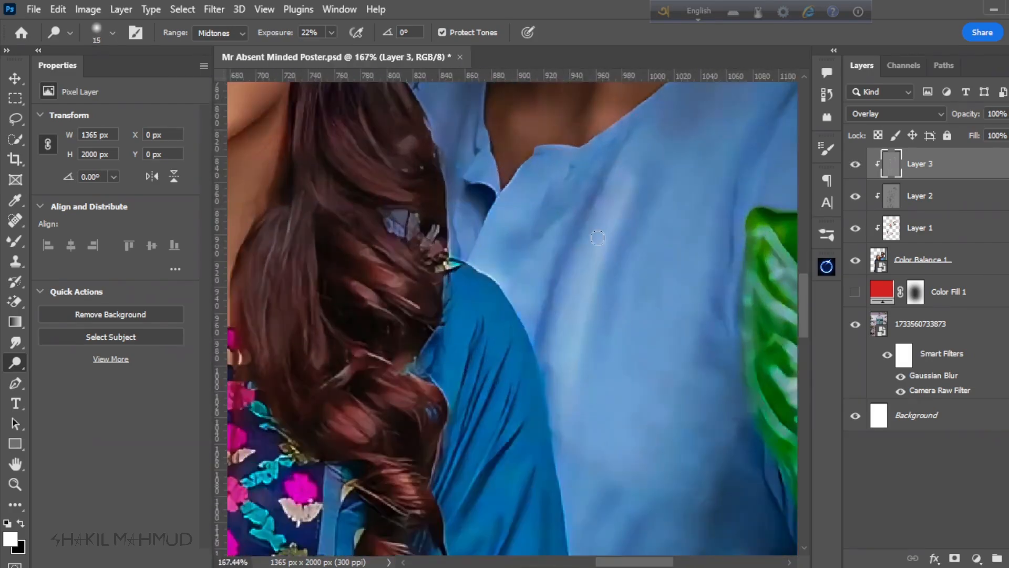
{"action": "key", "text": "bracketleft"}
{"action": "key", "text": "bracketleft"}
{"action": "key", "text": "bracketleft"}
{"action": "key", "text": "bracketleft"}
{"action": "key", "text": "bracketleft"}
{"action": "key", "text": "bracketleft"}
{"action": "scroll", "coordinate": [431, 210], "scroll_direction": "down", "scroll_amount": 4}
{"action": "scroll", "coordinate": [470, 327], "scroll_direction": "up", "scroll_amount": 4}
{"action": "scroll", "coordinate": [471, 327], "scroll_direction": "down", "scroll_amount": 4}
{"action": "scroll", "coordinate": [551, 257], "scroll_direction": "up", "scroll_amount": 4}
{"action": "scroll", "coordinate": [551, 256], "scroll_direction": "down", "scroll_amount": 6}
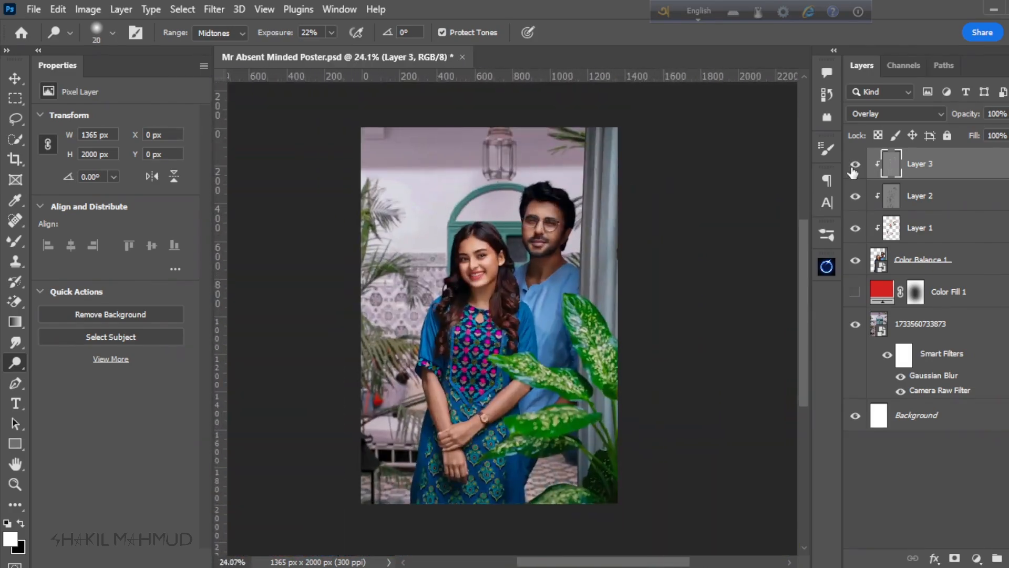
Step: Add a layer mask to the highlights layer and paint black at 78% opacity with an 80 px brush to soften the man's highlights
{"action": "scroll", "coordinate": [565, 286], "scroll_direction": "up", "scroll_amount": 6}
{"action": "left_click", "coordinate": [954, 558]}
{"action": "right_click", "coordinate": [14, 241]}
{"action": "left_click", "coordinate": [52, 242]}
{"action": "scroll", "coordinate": [551, 266], "scroll_direction": "down", "scroll_amount": 6}
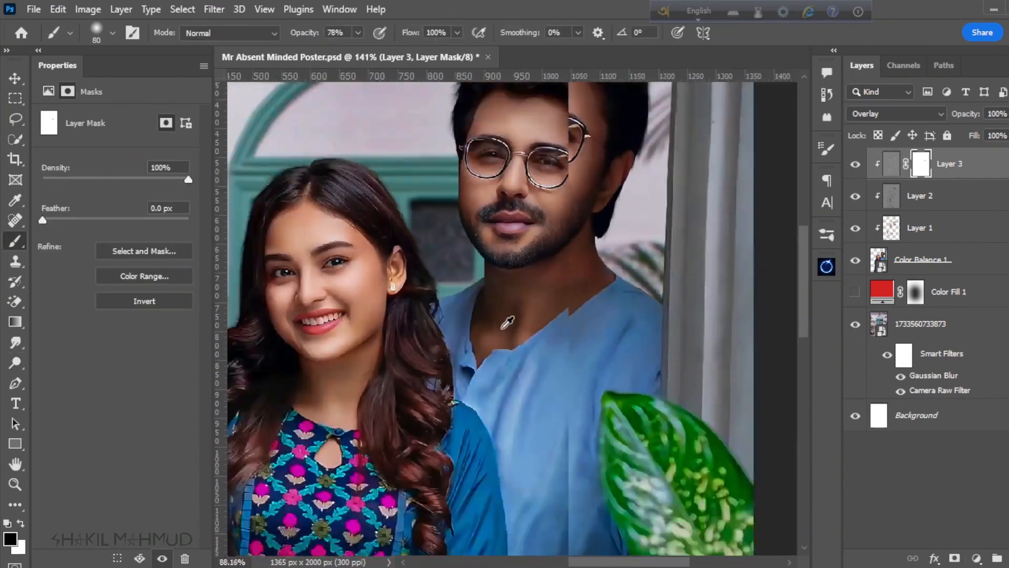
{"action": "scroll", "coordinate": [561, 308], "scroll_direction": "up", "scroll_amount": 1}
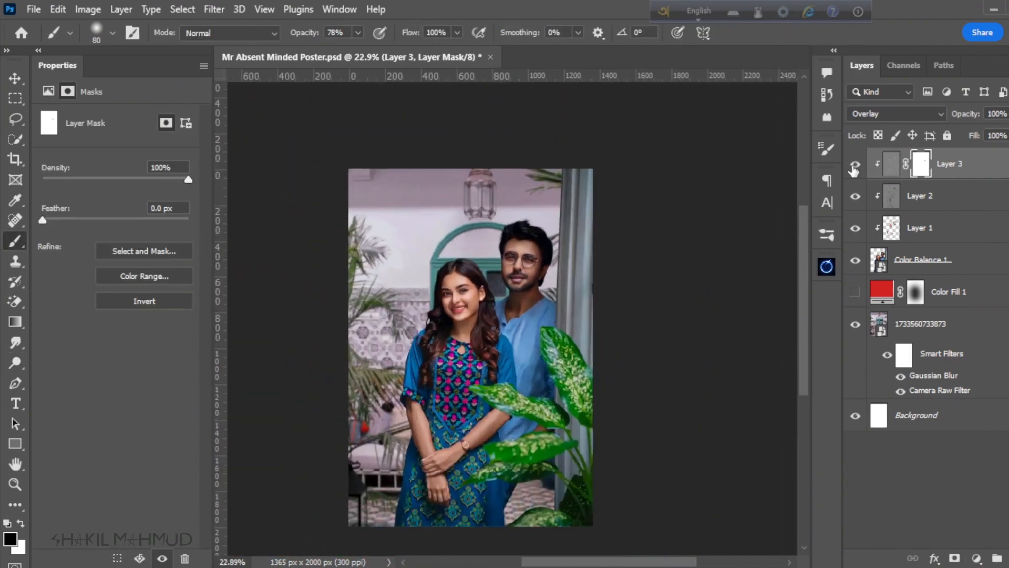
Step: Compare the couple with and without the masked highlights layer, up close and across the whole poster
{"action": "left_click", "coordinate": [855, 165]}
{"action": "left_click", "coordinate": [855, 166]}
{"action": "left_click", "coordinate": [855, 165]}
{"action": "left_click", "coordinate": [855, 166]}
{"action": "scroll", "coordinate": [561, 256], "scroll_direction": "down", "scroll_amount": 1}
{"action": "scroll", "coordinate": [563, 256], "scroll_direction": "up", "scroll_amount": 2}
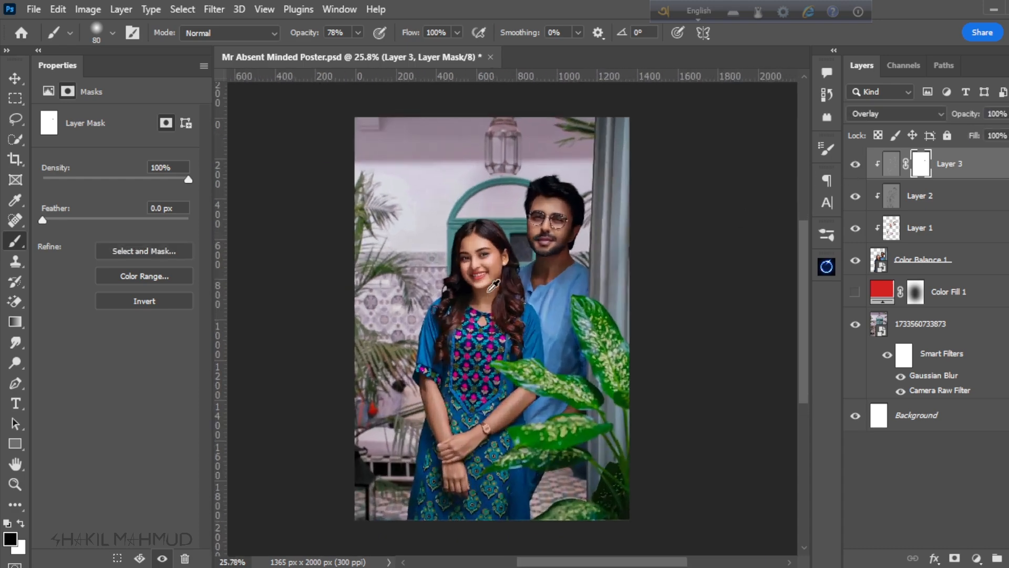
{"action": "scroll", "coordinate": [505, 247], "scroll_direction": "down", "scroll_amount": 2}
{"action": "scroll", "coordinate": [476, 344], "scroll_direction": "up", "scroll_amount": 3}
{"action": "scroll", "coordinate": [470, 336], "scroll_direction": "down", "scroll_amount": 2}
{"action": "scroll", "coordinate": [500, 315], "scroll_direction": "up", "scroll_amount": 1}
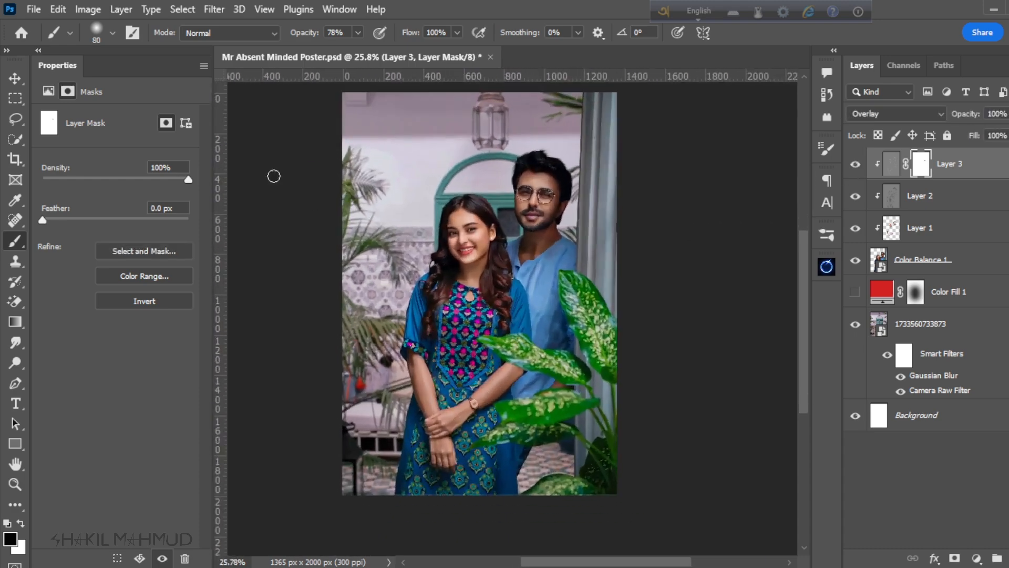
Step: Switch to the Move tool and save the poster document
{"action": "left_click", "coordinate": [14, 76]}
{"action": "scroll", "coordinate": [482, 312], "scroll_direction": "down", "scroll_amount": 2}
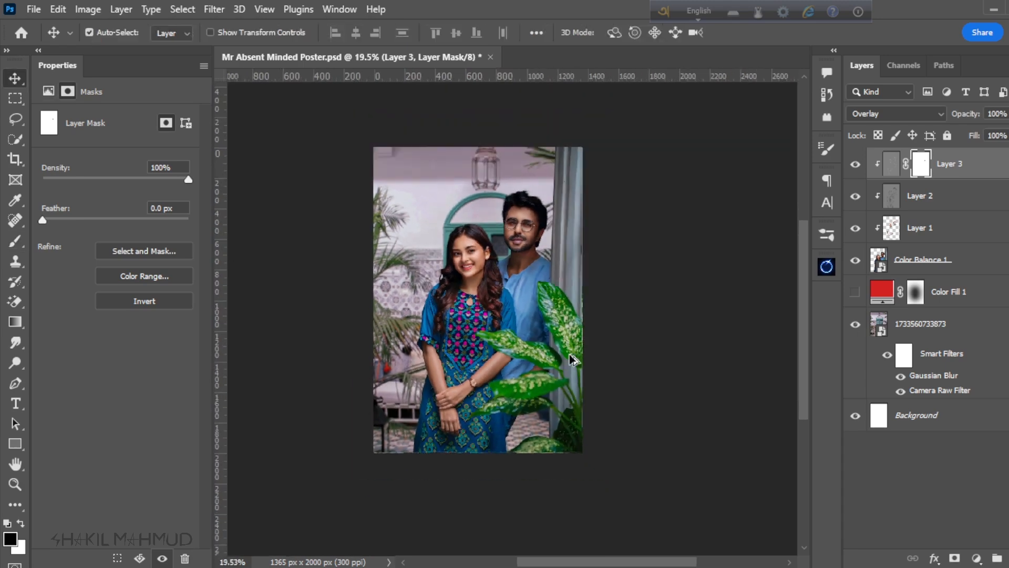
{"action": "scroll", "coordinate": [483, 313], "scroll_direction": "up", "scroll_amount": 1}
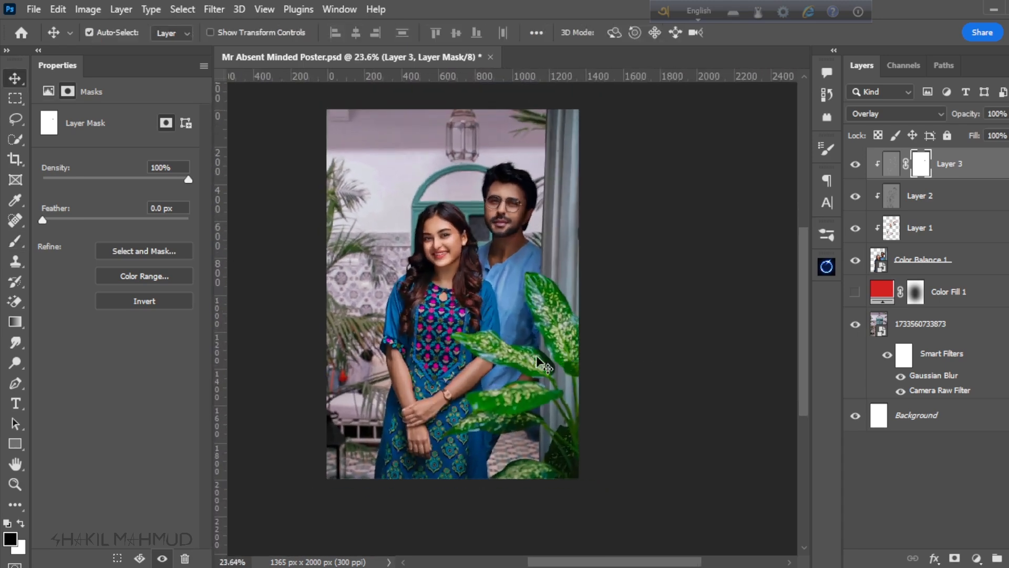
{"action": "scroll", "coordinate": [483, 298], "scroll_direction": "down", "scroll_amount": 2}
{"action": "scroll", "coordinate": [517, 289], "scroll_direction": "up", "scroll_amount": 2}
{"action": "key", "text": "ctrl+s"}
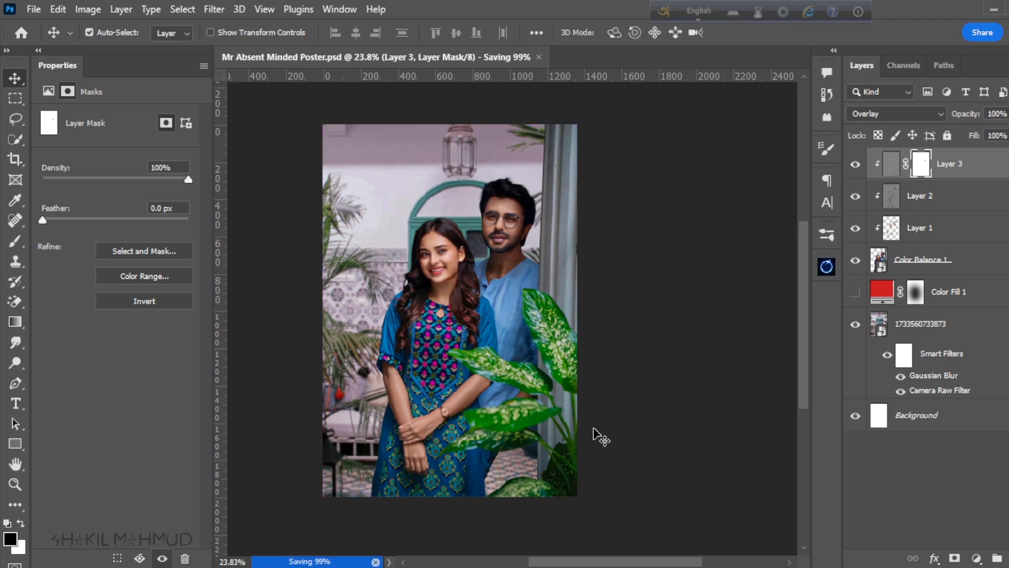
{"action": "scroll", "coordinate": [568, 320], "scroll_direction": "down", "scroll_amount": 2}
{"action": "scroll", "coordinate": [523, 335], "scroll_direction": "up", "scroll_amount": 2}
{"action": "scroll", "coordinate": [524, 335], "scroll_direction": "down", "scroll_amount": 1}
{"action": "scroll", "coordinate": [512, 326], "scroll_direction": "up", "scroll_amount": 2}
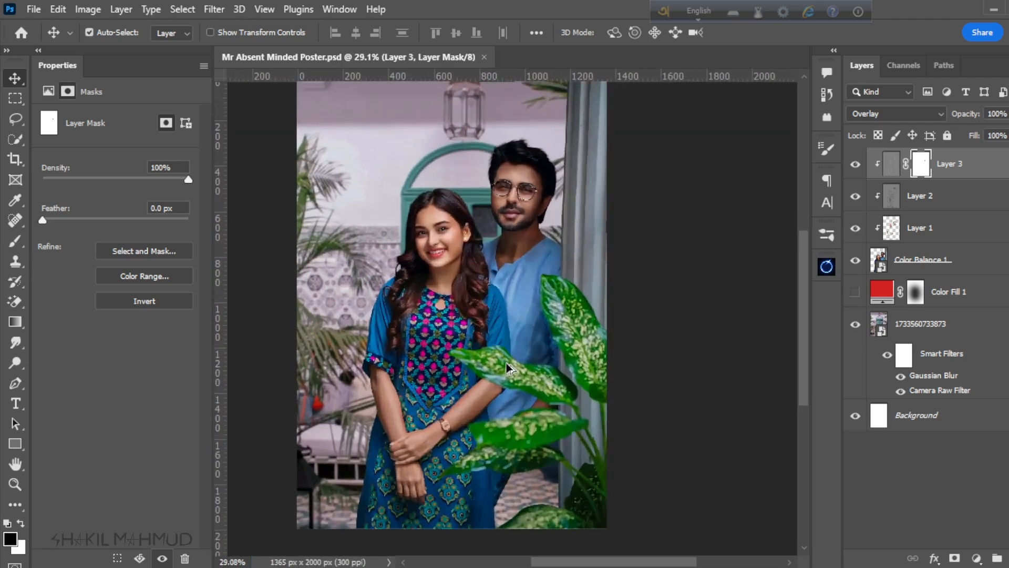
{"action": "scroll", "coordinate": [531, 419], "scroll_direction": "down", "scroll_amount": 1}
{"action": "scroll", "coordinate": [528, 419], "scroll_direction": "up", "scroll_amount": 1}
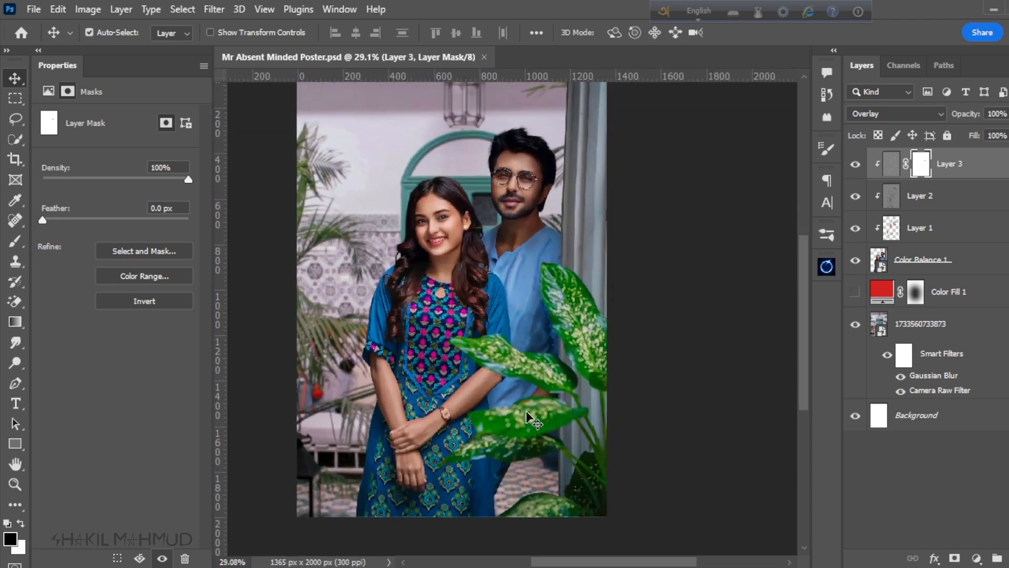
Step: Group the couple's cut-out layer with its three clipped retouching layers and name the group Subject
{"action": "scroll", "coordinate": [527, 418], "scroll_direction": "down", "scroll_amount": 1}
{"action": "left_click", "coordinate": [946, 265]}
{"action": "left_click", "coordinate": [960, 164], "text": "shift"}
{"action": "left_click", "coordinate": [996, 558]}
{"action": "double_click", "coordinate": [913, 158]}
{"action": "type", "text": "Subject"}
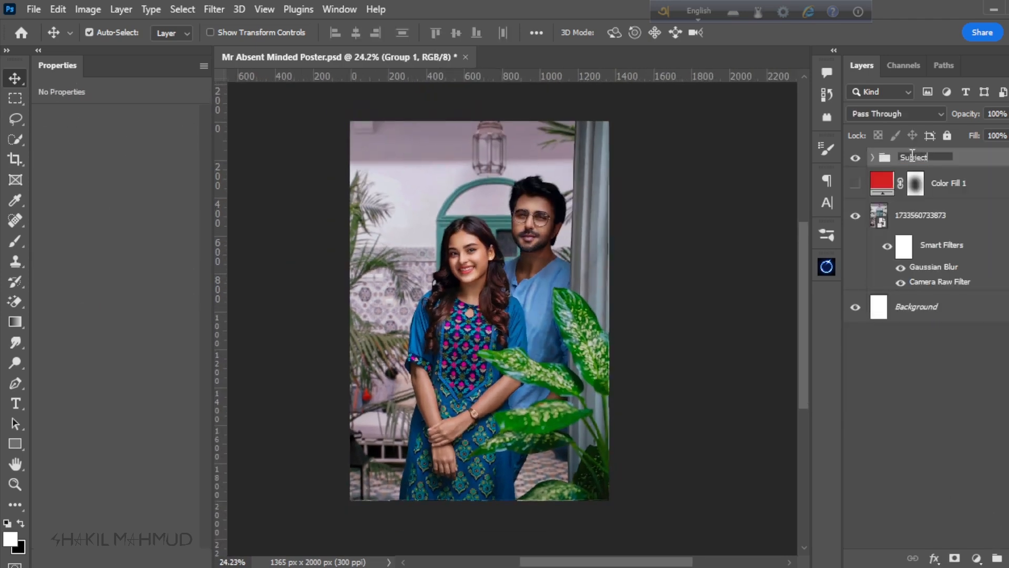
{"action": "key", "text": "Return"}
Step: Duplicate the Subject group, hide the original group and convert the copy to a smart object
{"action": "scroll", "coordinate": [552, 320], "scroll_direction": "up", "scroll_amount": 1}
{"action": "key", "text": "ctrl+j"}
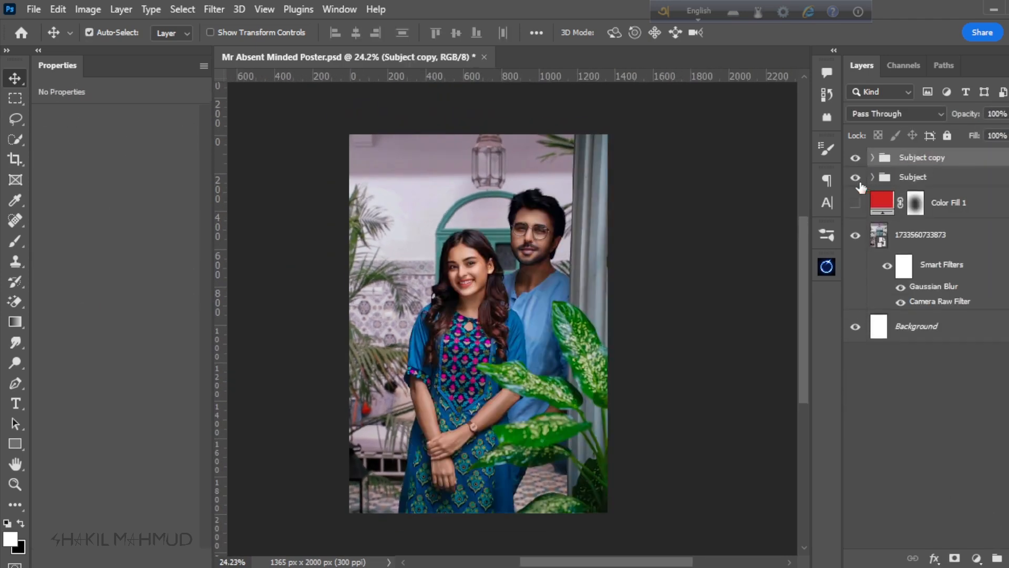
{"action": "right_click", "coordinate": [957, 163]}
{"action": "left_click", "coordinate": [865, 216]}
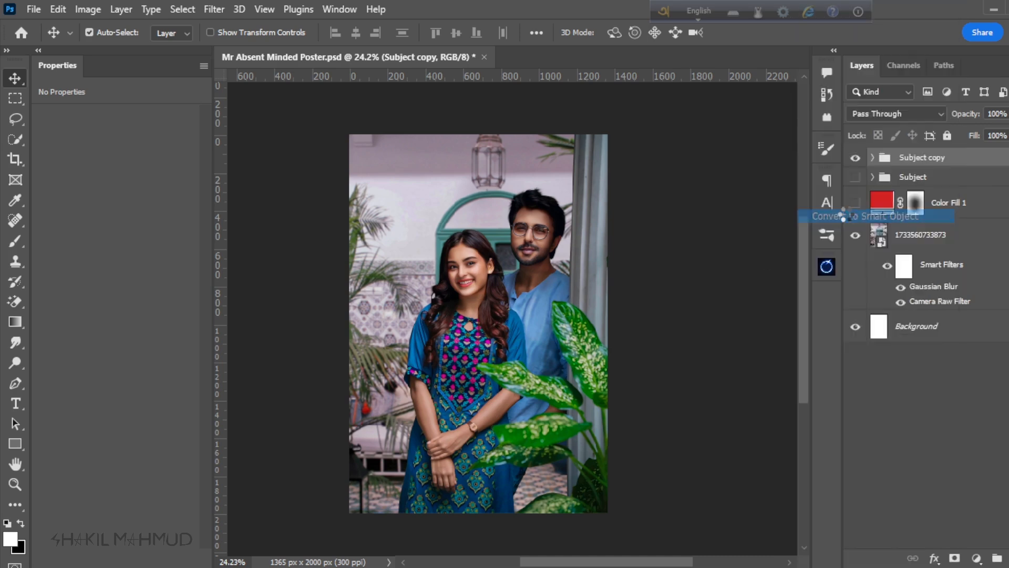
Step: Add a Selective Color adjustment above the couple's smart object, setting Reds to Cyan -8, Magenta +3 and Black -3
{"action": "scroll", "coordinate": [509, 302], "scroll_direction": "down", "scroll_amount": 1}
{"action": "scroll", "coordinate": [509, 302], "scroll_direction": "up", "scroll_amount": 1}
{"action": "scroll", "coordinate": [508, 302], "scroll_direction": "down", "scroll_amount": 1}
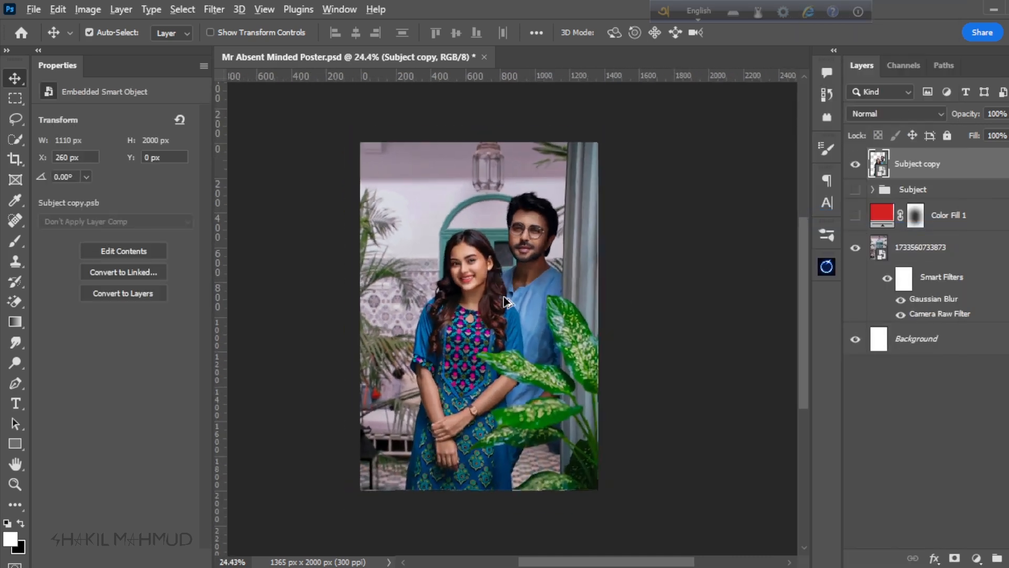
{"action": "scroll", "coordinate": [509, 303], "scroll_direction": "up", "scroll_amount": 1}
{"action": "scroll", "coordinate": [491, 215], "scroll_direction": "up", "scroll_amount": 1}
{"action": "scroll", "coordinate": [491, 215], "scroll_direction": "up", "scroll_amount": 2}
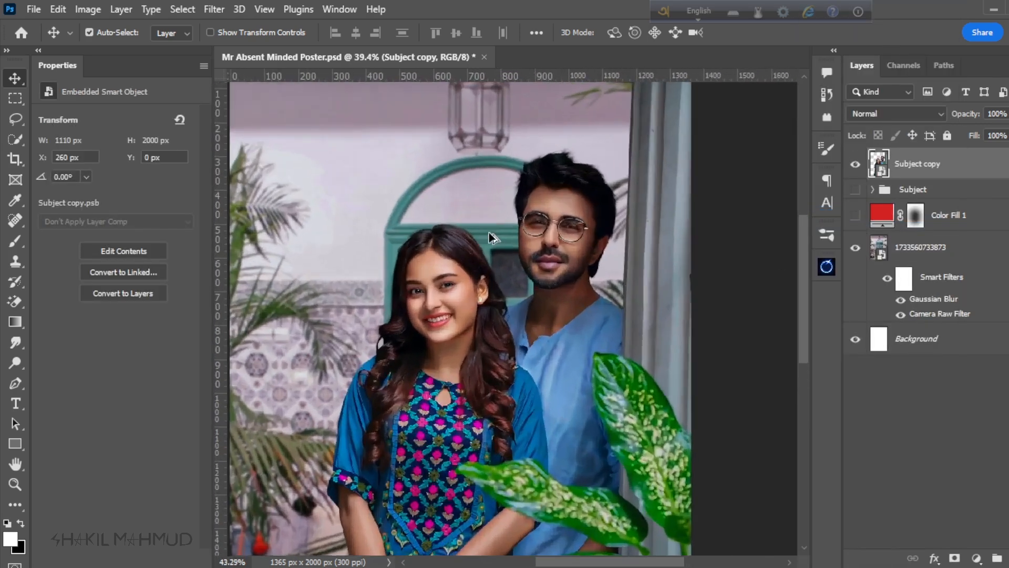
{"action": "left_click", "coordinate": [976, 558]}
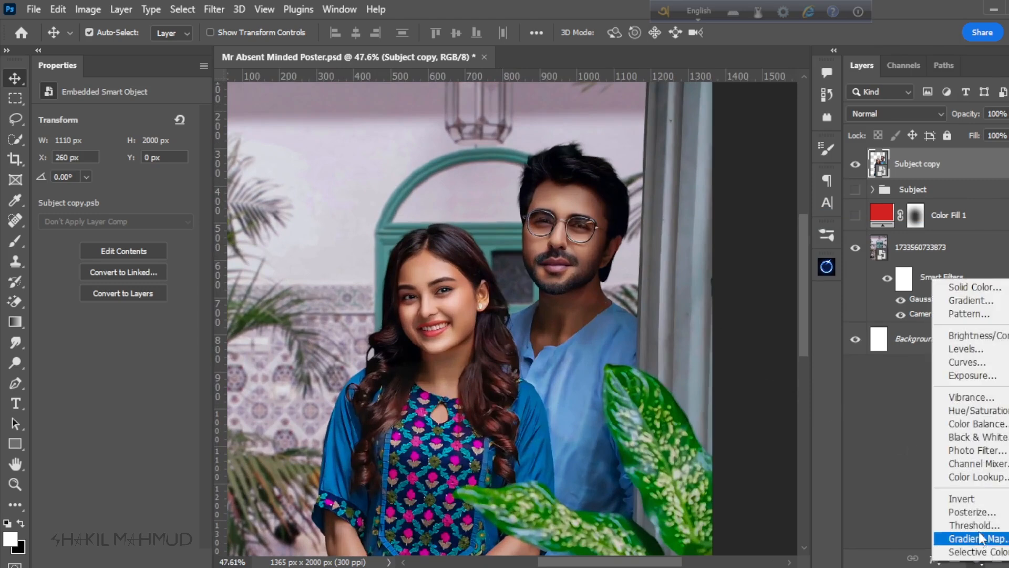
{"action": "left_click", "coordinate": [977, 547]}
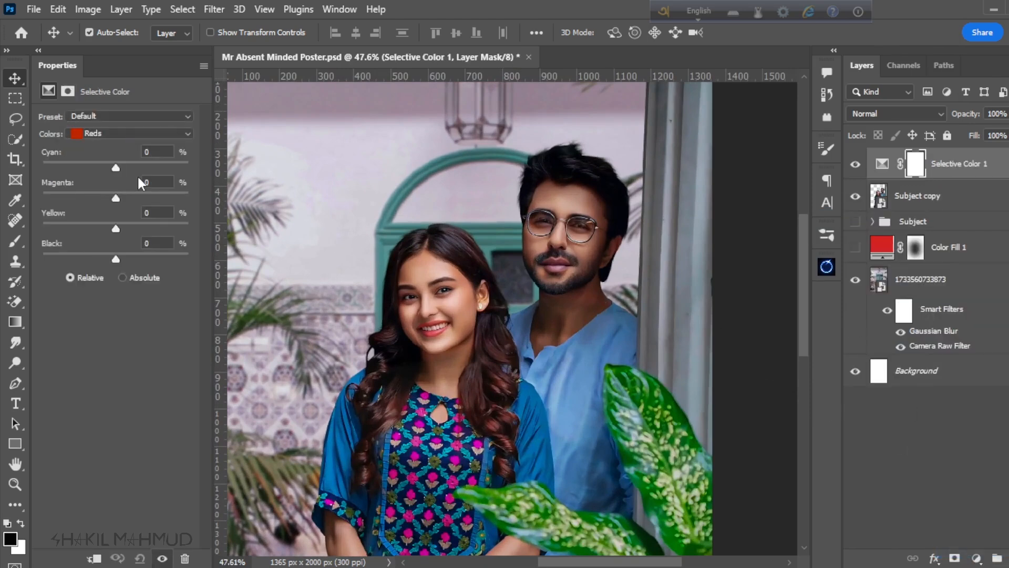
{"action": "mouse_move", "coordinate": [115, 166]}
{"action": "left_mouse_down"}
{"action": "mouse_move", "coordinate": [85, 168]}
{"action": "mouse_move", "coordinate": [132, 177]}
{"action": "left_mouse_up"}
{"action": "left_click_drag", "start_coordinate": [115, 197], "coordinate": [114, 260]}
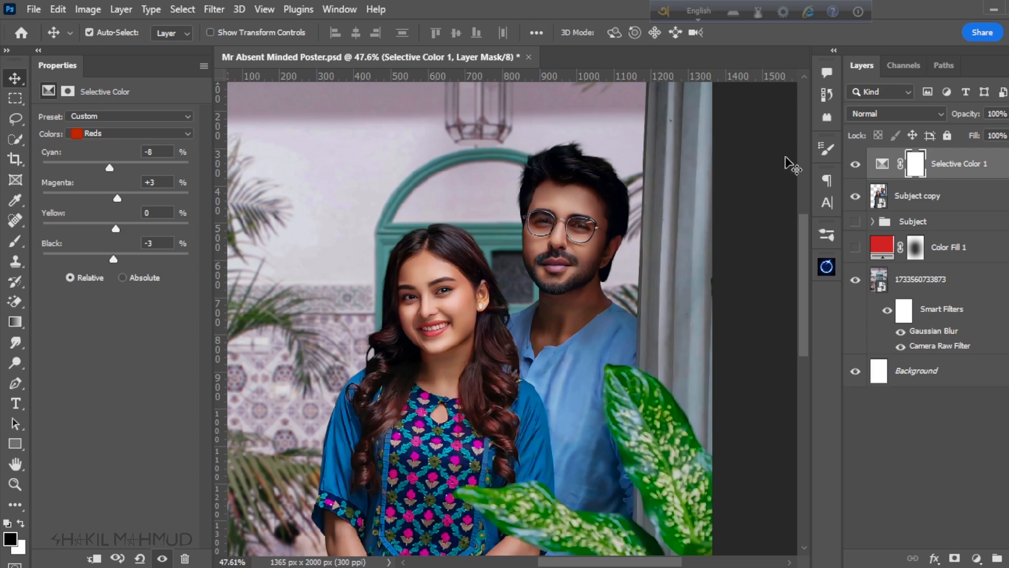
Step: Compare the couple's skin tones with and without the Selective Color adjustment at different zoom levels
{"action": "left_click", "coordinate": [856, 164]}
{"action": "left_click", "coordinate": [855, 165]}
{"action": "left_click", "coordinate": [855, 165]}
{"action": "left_click", "coordinate": [856, 164]}
{"action": "scroll", "coordinate": [432, 298], "scroll_direction": "down", "scroll_amount": 2}
{"action": "scroll", "coordinate": [432, 298], "scroll_direction": "up", "scroll_amount": 1}
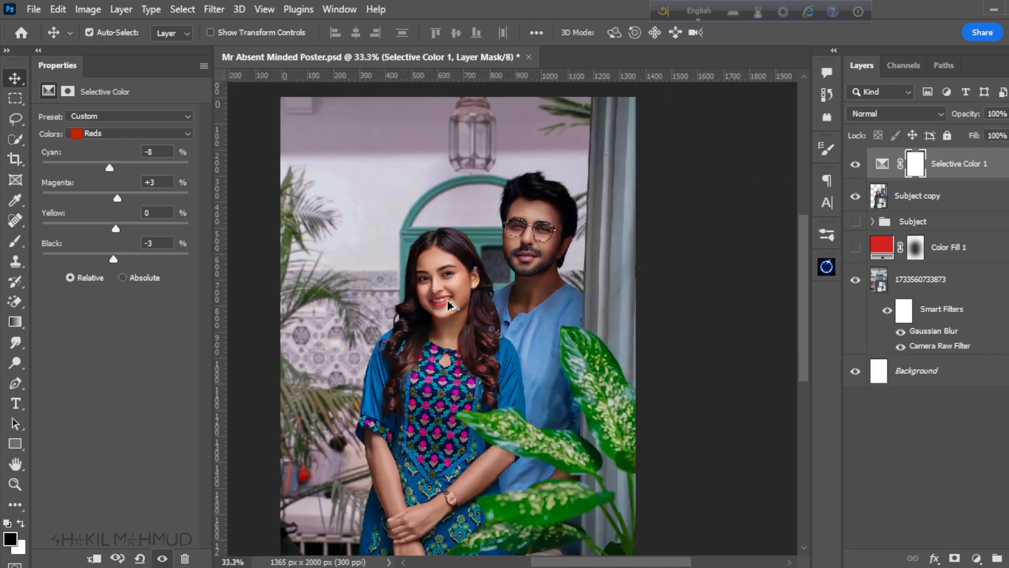
{"action": "left_click", "coordinate": [852, 164]}
{"action": "left_click", "coordinate": [851, 165]}
{"action": "scroll", "coordinate": [615, 277], "scroll_direction": "down", "scroll_amount": 1}
{"action": "scroll", "coordinate": [615, 277], "scroll_direction": "up", "scroll_amount": 2}
Step: Add a Color Balance adjustment above the Selective Color layer and set the midtones' Cyan-Red value to -6
{"action": "left_click", "coordinate": [976, 558]}
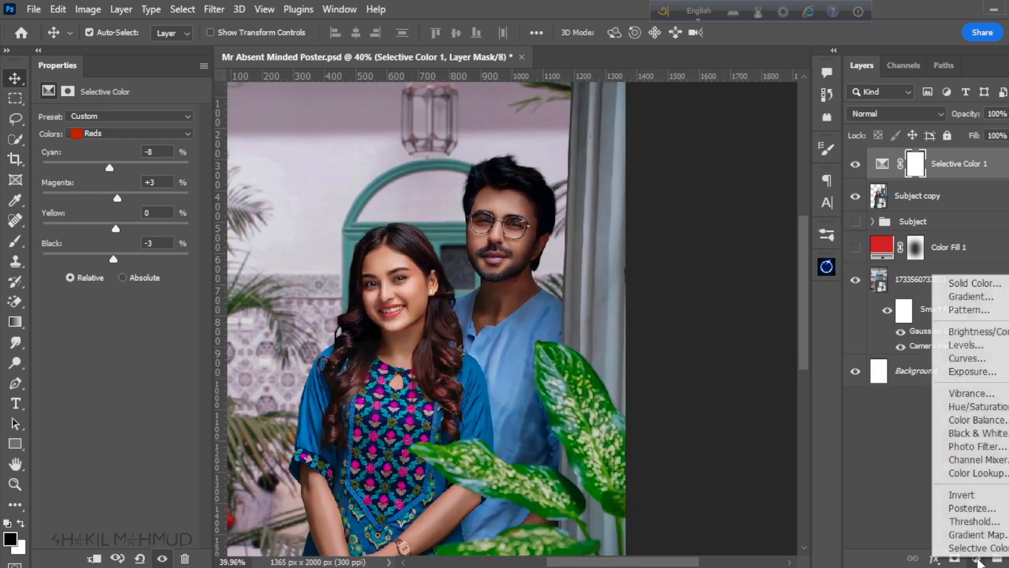
{"action": "left_click", "coordinate": [983, 421]}
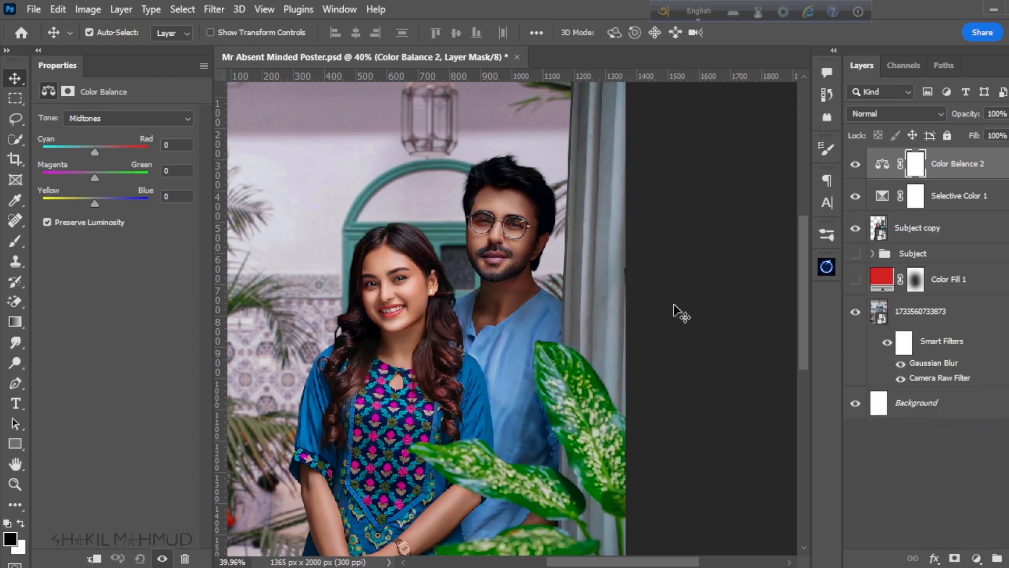
{"action": "scroll", "coordinate": [403, 250], "scroll_direction": "up", "scroll_amount": 5}
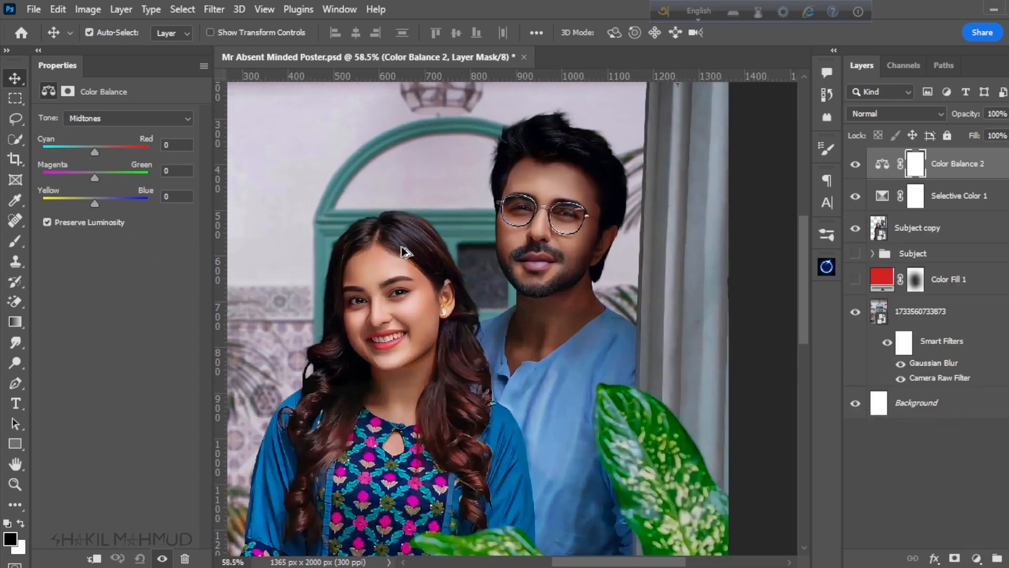
{"action": "scroll", "coordinate": [403, 250], "scroll_direction": "up", "scroll_amount": 2}
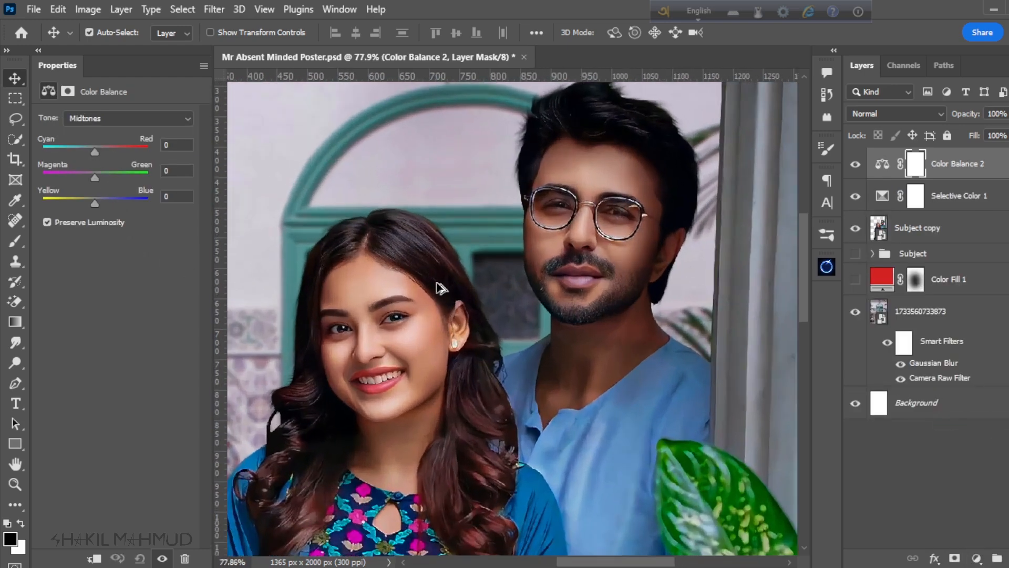
{"action": "left_click_drag", "start_coordinate": [93, 151], "coordinate": [91, 153]}
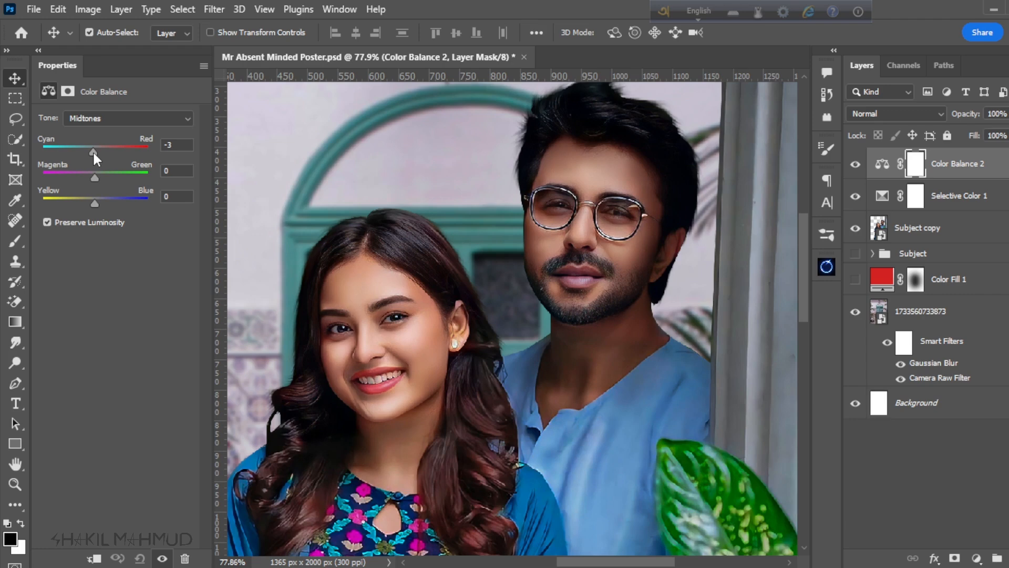
Step: Set the Cyan-Red value of the existing Color Balance adjustment's midtones to +5
{"action": "left_click_drag", "start_coordinate": [93, 151], "coordinate": [94, 150]}
{"action": "left_click", "coordinate": [856, 164]}
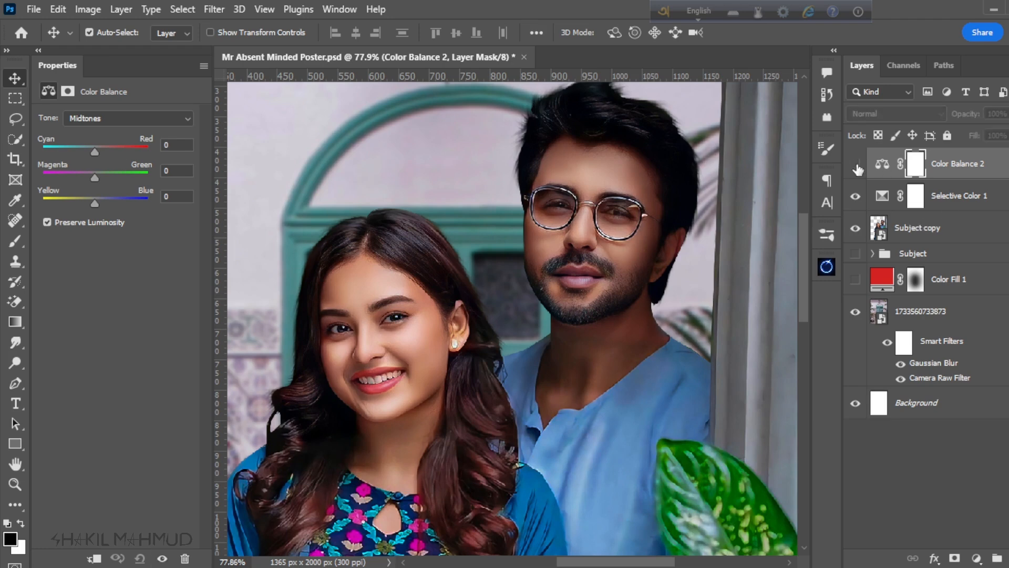
{"action": "left_click", "coordinate": [856, 165]}
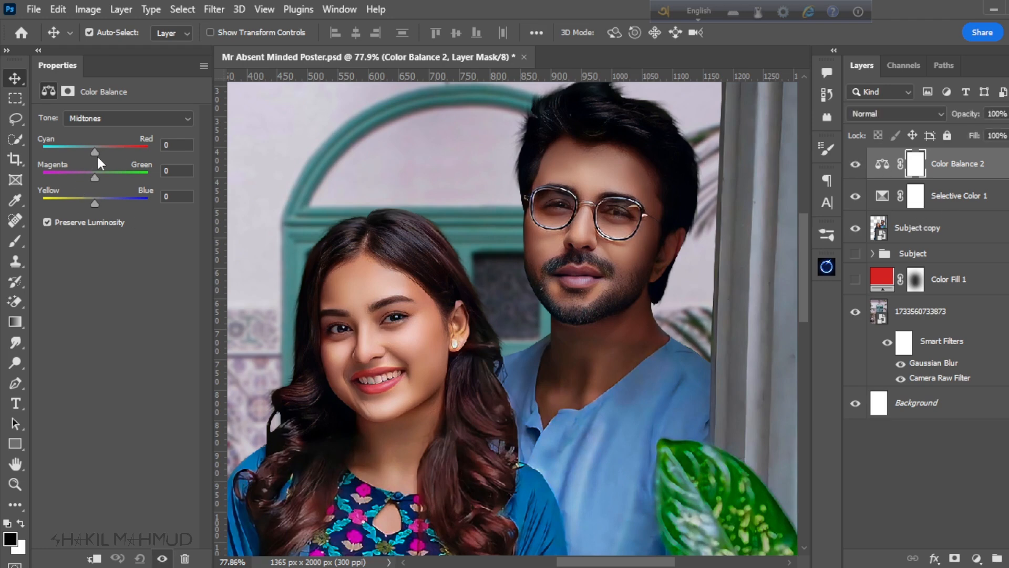
{"action": "left_click_drag", "start_coordinate": [94, 153], "coordinate": [101, 151]}
{"action": "left_click_drag", "start_coordinate": [100, 153], "coordinate": [98, 151]}
{"action": "left_click", "coordinate": [856, 166]}
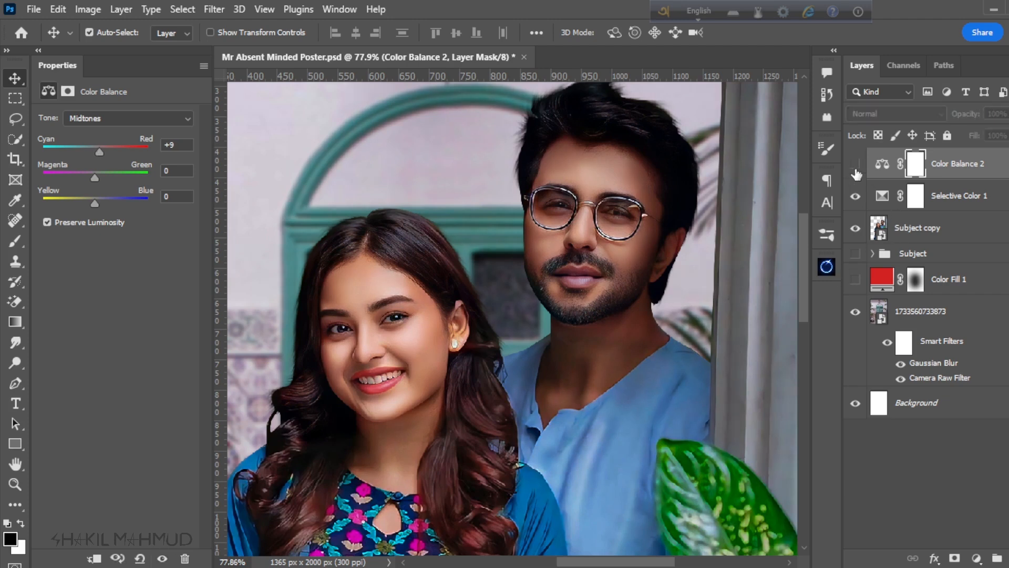
{"action": "left_click", "coordinate": [855, 166]}
{"action": "left_click", "coordinate": [177, 147]}
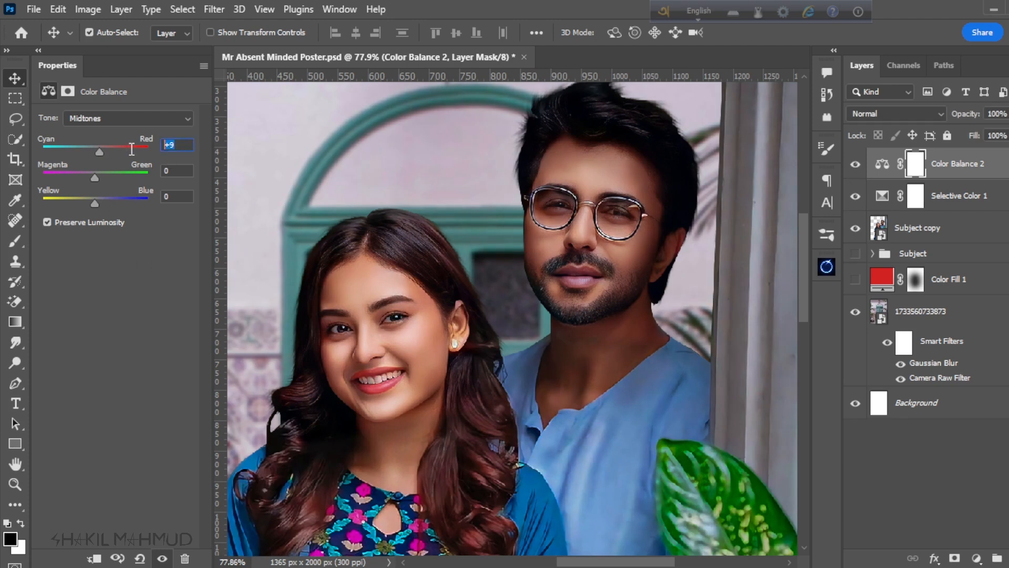
{"action": "type", "text": "5"}
{"action": "key", "text": "Return"}
Step: Compare the poster with and without the Color Balance adjustment and examine both faces at different zoom levels
{"action": "left_click", "coordinate": [857, 165]}
{"action": "left_click", "coordinate": [857, 165]}
{"action": "left_click", "coordinate": [857, 166]}
{"action": "left_click", "coordinate": [857, 166]}
{"action": "scroll", "coordinate": [574, 222], "scroll_direction": "down", "scroll_amount": 6}
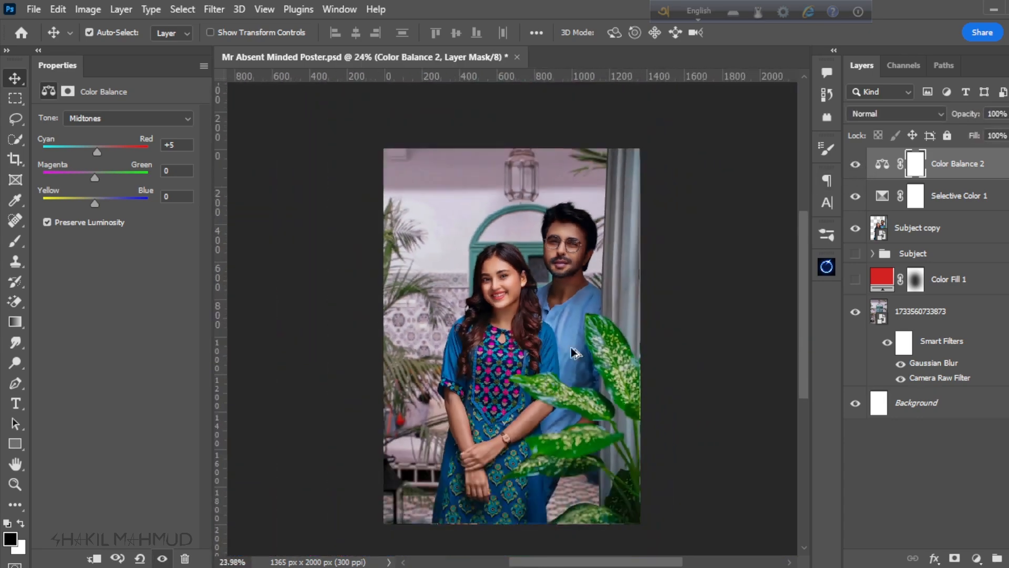
{"action": "scroll", "coordinate": [570, 344], "scroll_direction": "down", "scroll_amount": 2}
{"action": "scroll", "coordinate": [549, 319], "scroll_direction": "up", "scroll_amount": 4}
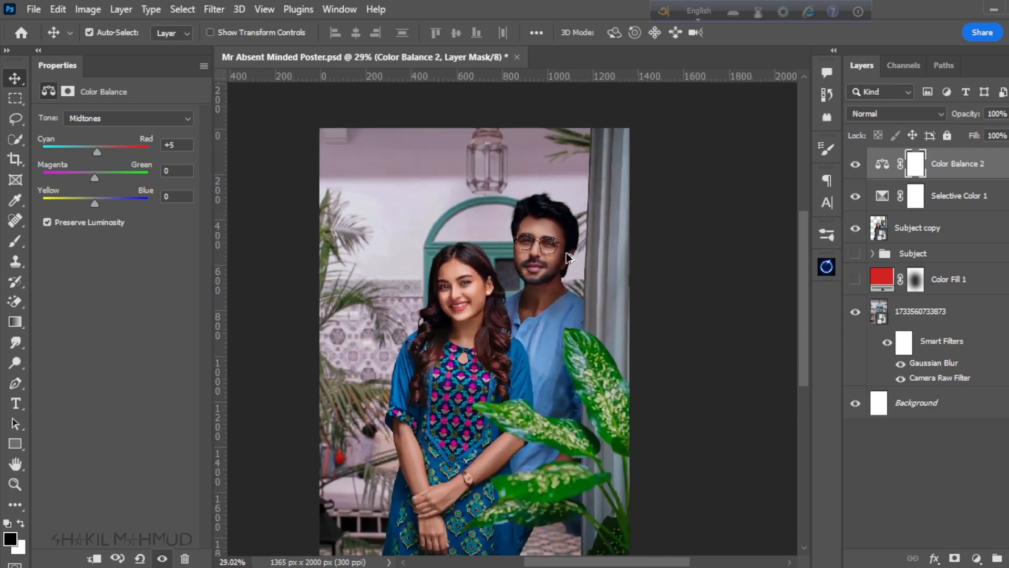
{"action": "scroll", "coordinate": [578, 262], "scroll_direction": "up", "scroll_amount": 3}
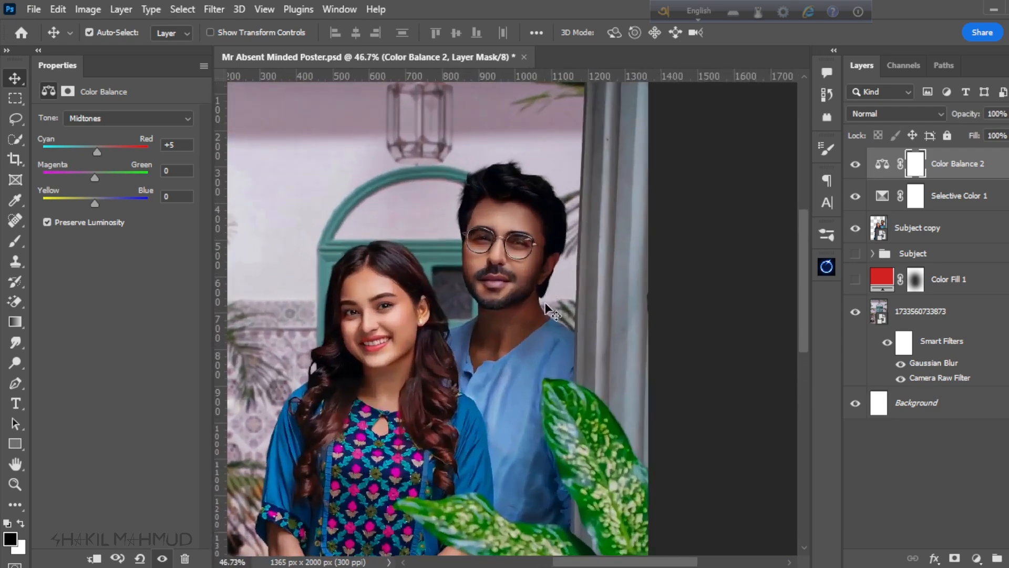
{"action": "scroll", "coordinate": [541, 259], "scroll_direction": "down", "scroll_amount": 2}
{"action": "scroll", "coordinate": [448, 225], "scroll_direction": "up", "scroll_amount": 3}
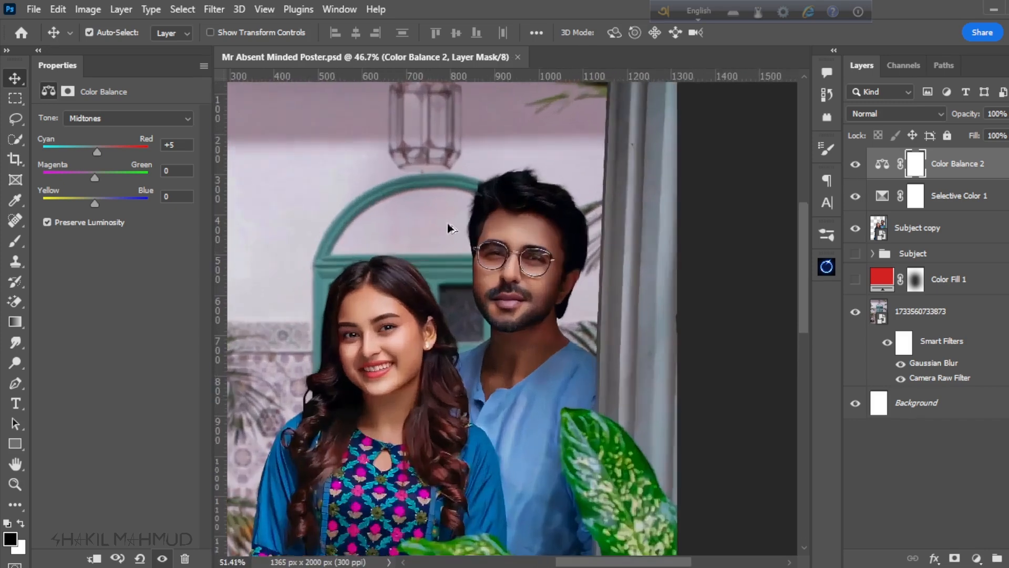
{"action": "scroll", "coordinate": [408, 286], "scroll_direction": "up", "scroll_amount": 4}
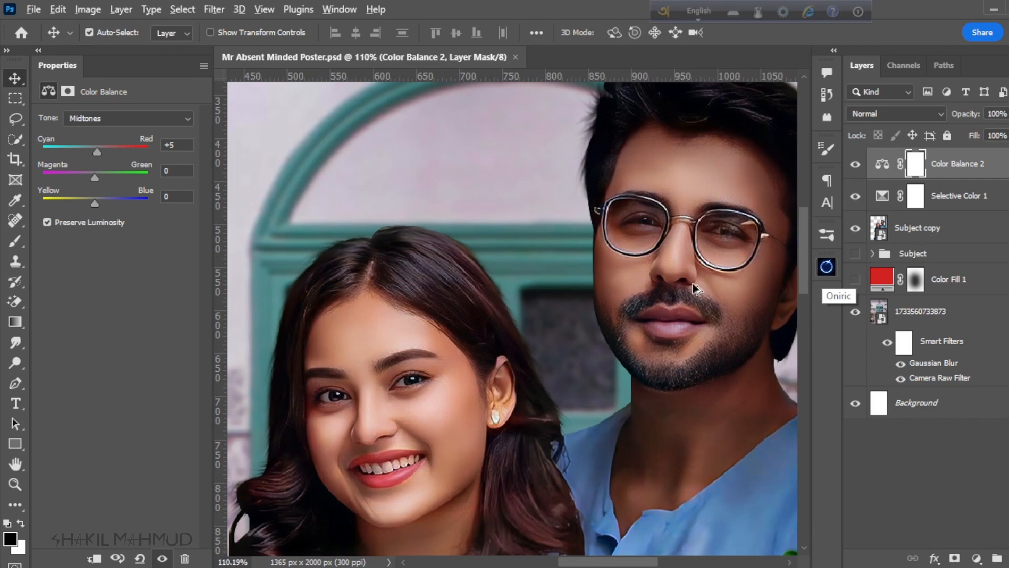
{"action": "scroll", "coordinate": [697, 289], "scroll_direction": "down", "scroll_amount": 2}
{"action": "scroll", "coordinate": [497, 318], "scroll_direction": "up", "scroll_amount": 2}
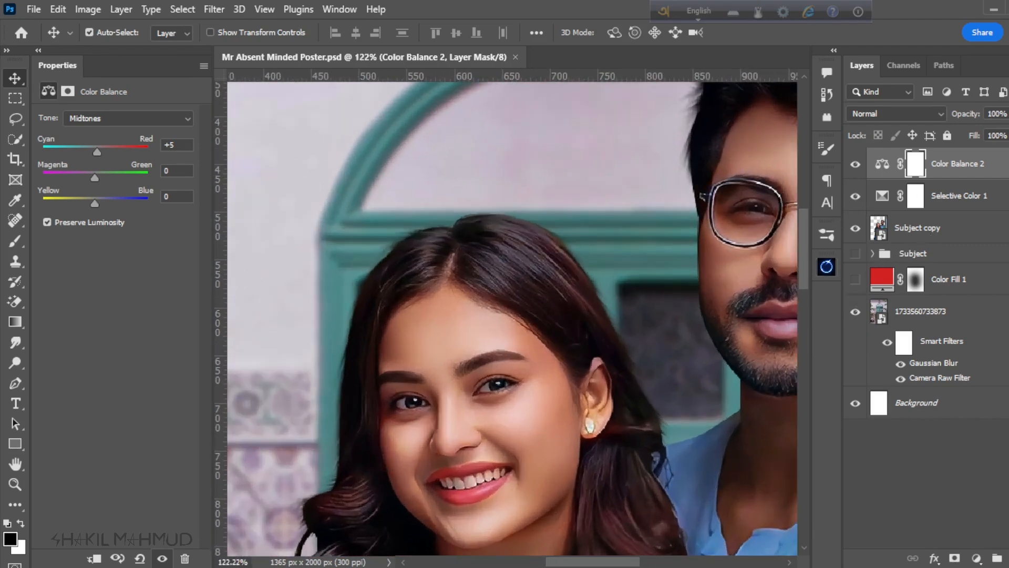
{"action": "key", "text": "ctrl+shift+alt+n"}
{"action": "key", "text": "x"}
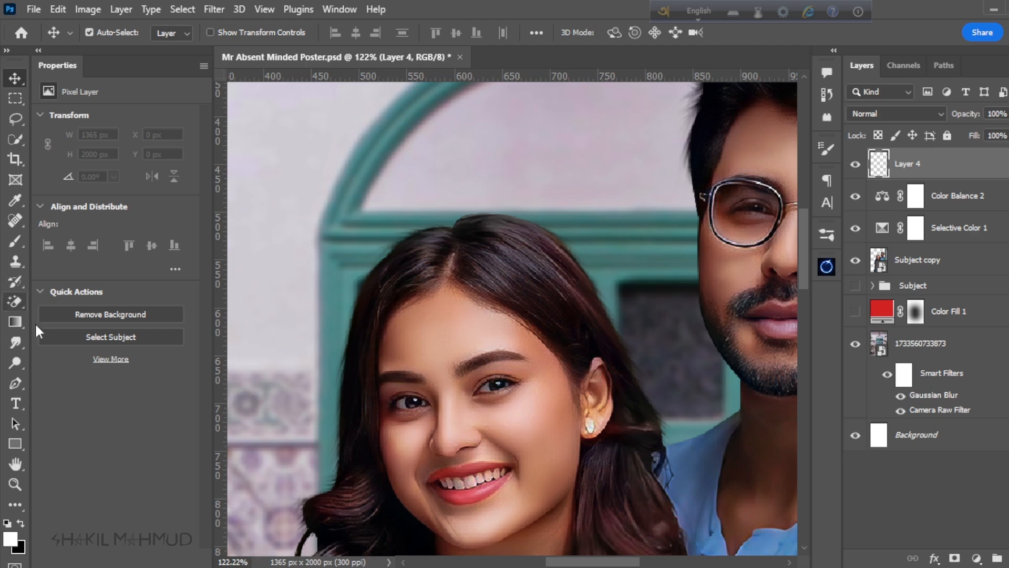
{"action": "left_click", "coordinate": [15, 362]}
{"action": "key", "text": "shift+F5"}
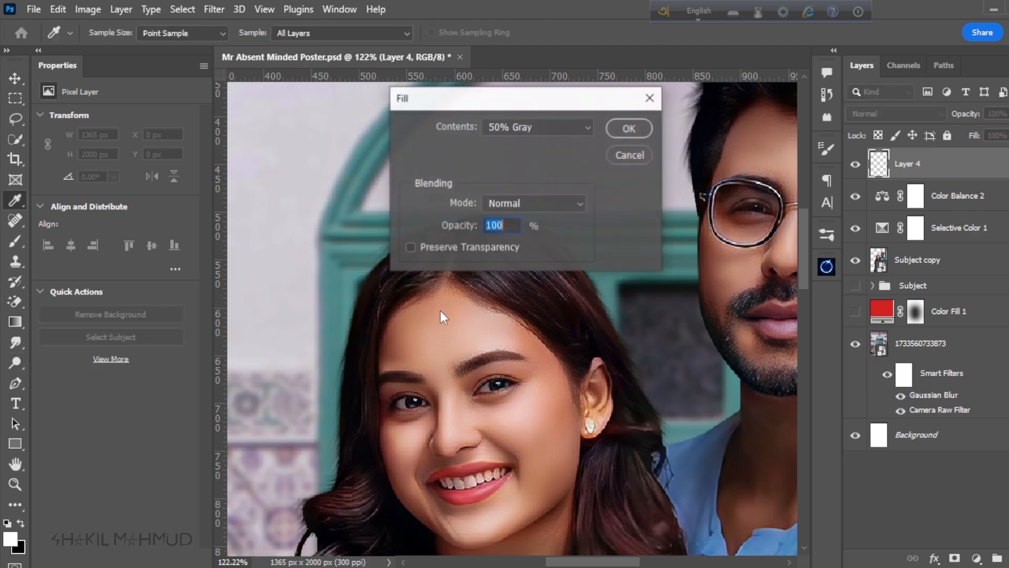
{"action": "left_click", "coordinate": [630, 155]}
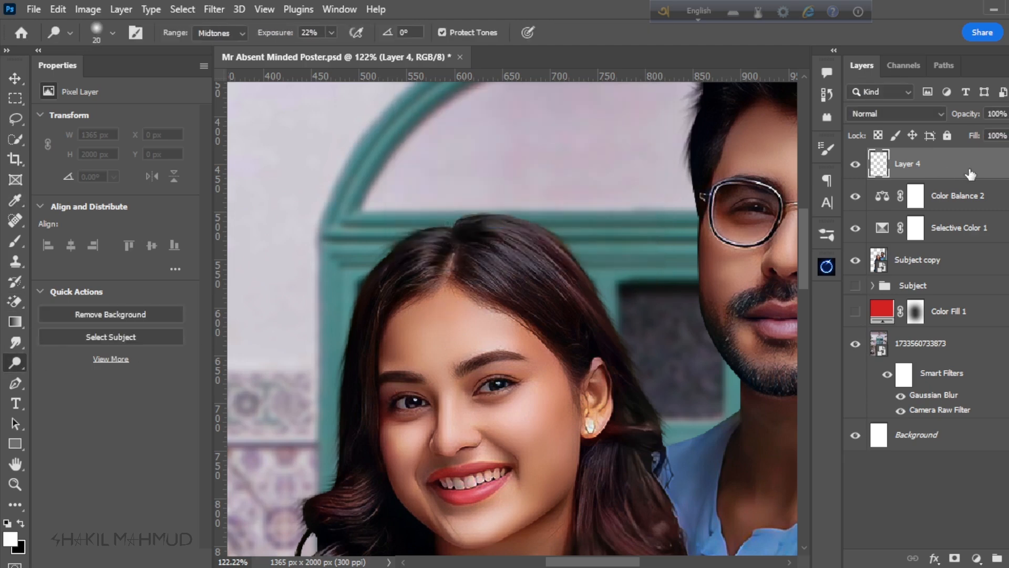
{"action": "key", "text": "Delete"}
Step: Add a Curves adjustment above the Color Balance layer with a midtone point at input 114, output 135, and invert its mask to black
{"action": "left_click", "coordinate": [976, 558]}
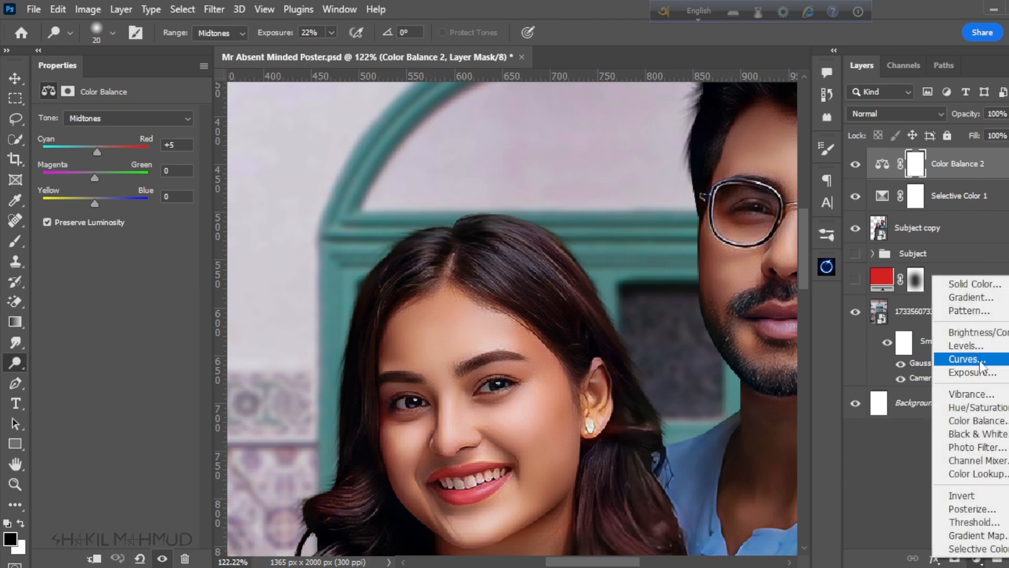
{"action": "left_click", "coordinate": [976, 356]}
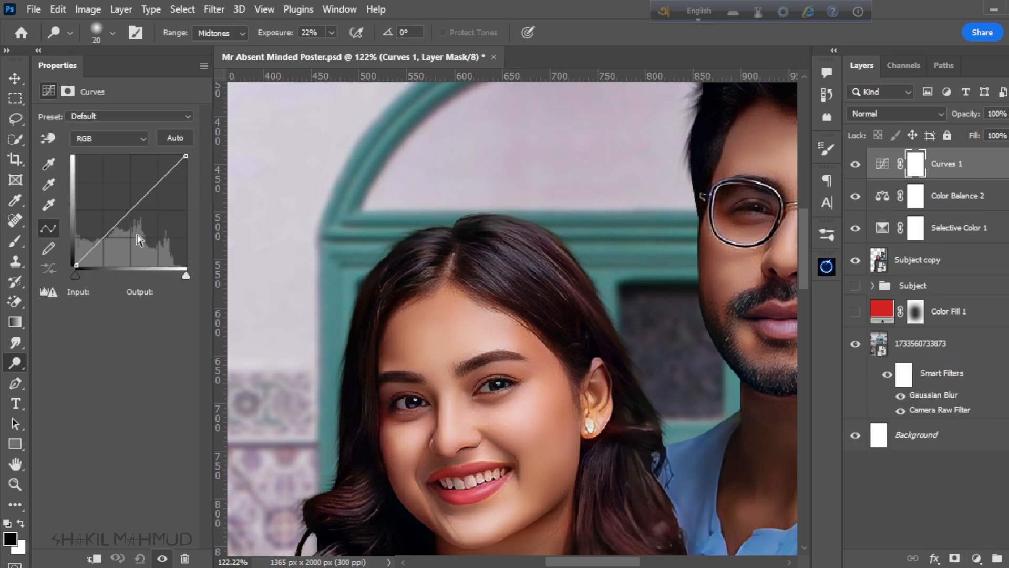
{"action": "left_click_drag", "start_coordinate": [126, 214], "coordinate": [125, 207]}
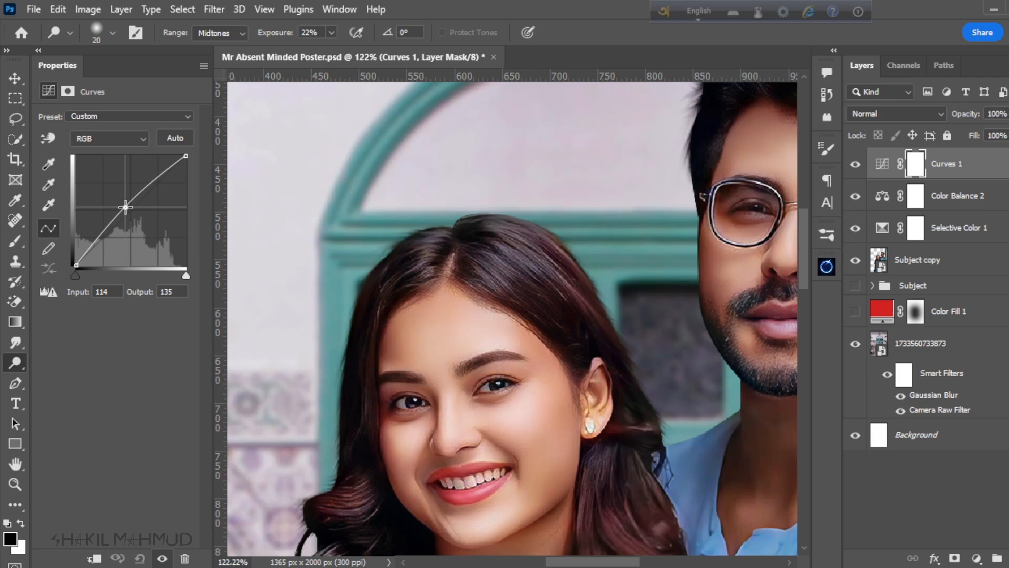
{"action": "scroll", "coordinate": [621, 245], "scroll_direction": "down", "scroll_amount": 5}
{"action": "left_click", "coordinate": [856, 164]}
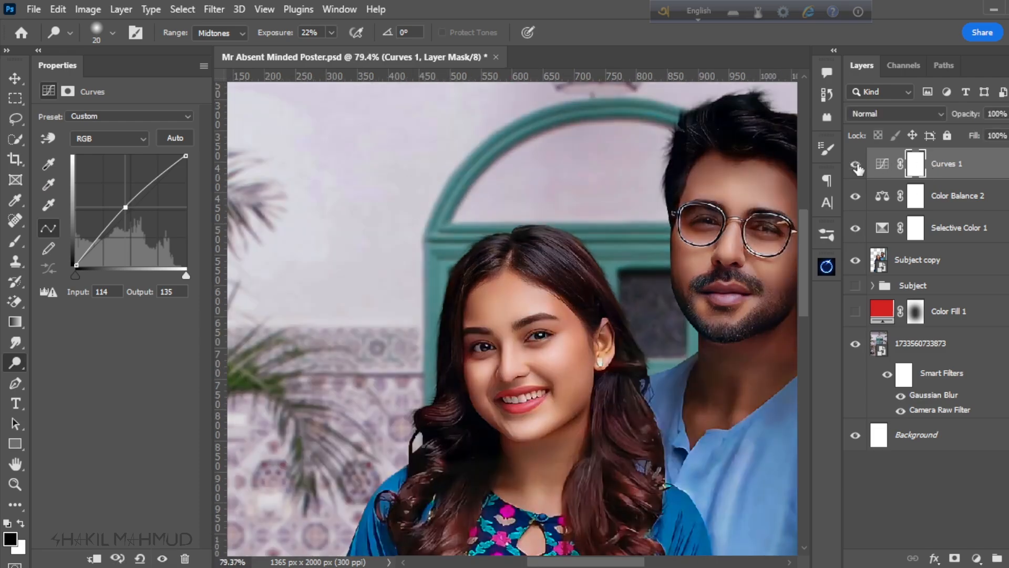
{"action": "left_click", "coordinate": [855, 164]}
{"action": "scroll", "coordinate": [561, 330], "scroll_direction": "down", "scroll_amount": 3}
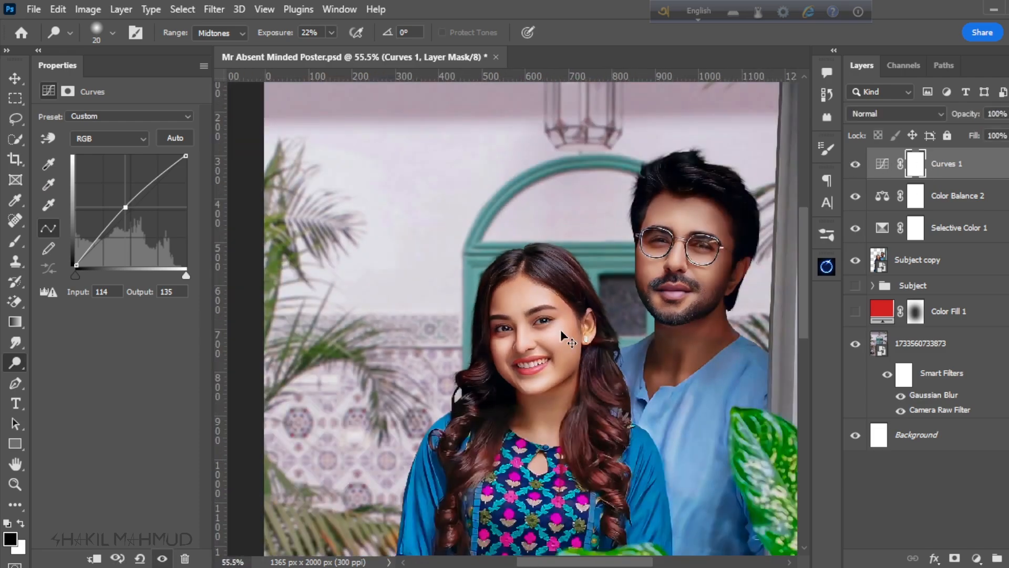
{"action": "key", "text": "ctrl+i"}
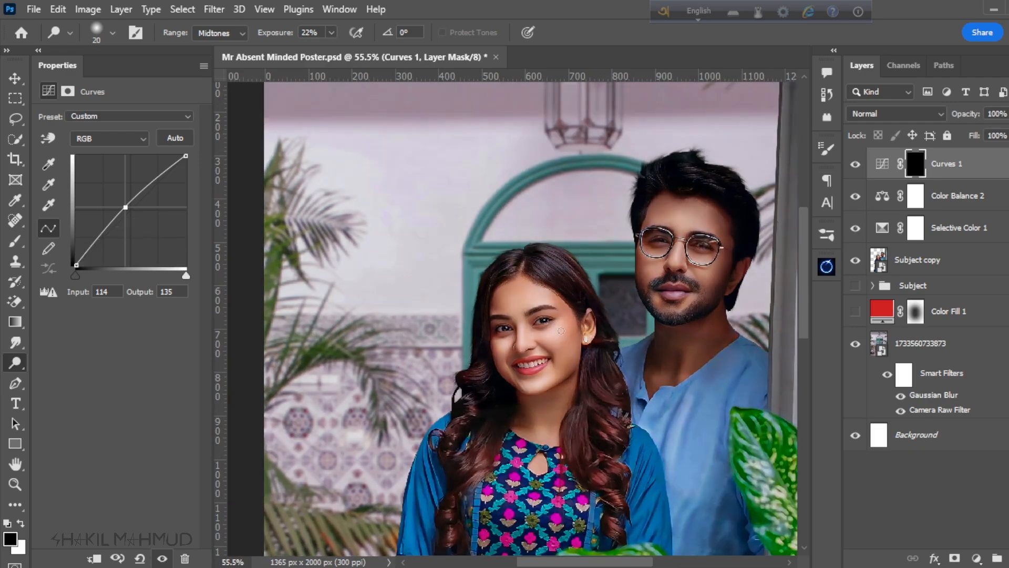
Step: Paint white on the Curves mask over the woman's and man's hair highlights with a soft 45 px brush at 100% opacity
{"action": "scroll", "coordinate": [564, 254], "scroll_direction": "up", "scroll_amount": 3}
{"action": "scroll", "coordinate": [564, 254], "scroll_direction": "up", "scroll_amount": 5}
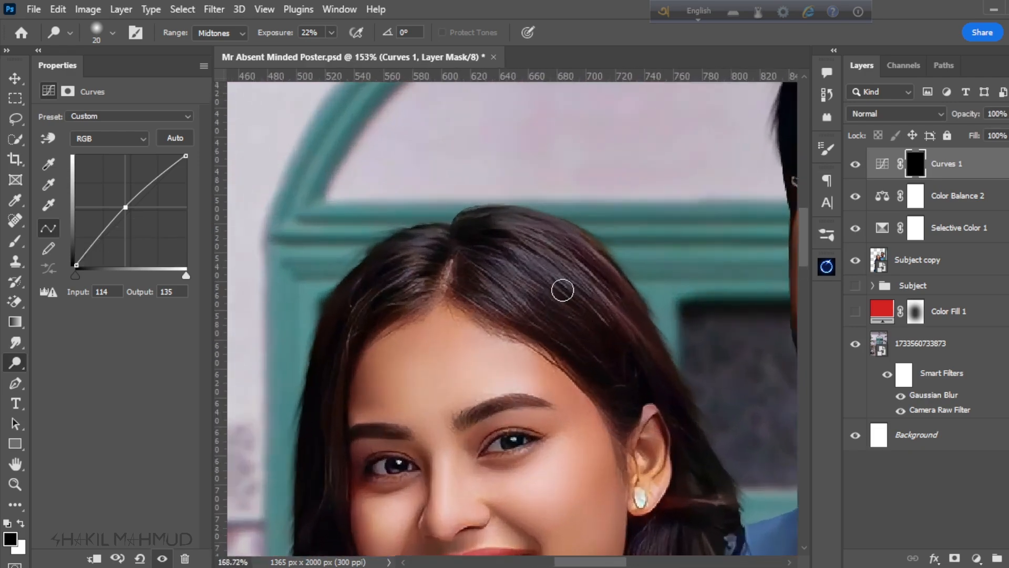
{"action": "key", "text": "bracketright"}
{"action": "key", "text": "bracketright"}
{"action": "key", "text": "bracketright"}
{"action": "key", "text": "bracketright"}
{"action": "key", "text": "bracketright"}
{"action": "key", "text": "bracketright"}
{"action": "key", "text": "bracketright"}
{"action": "key", "text": "bracketright"}
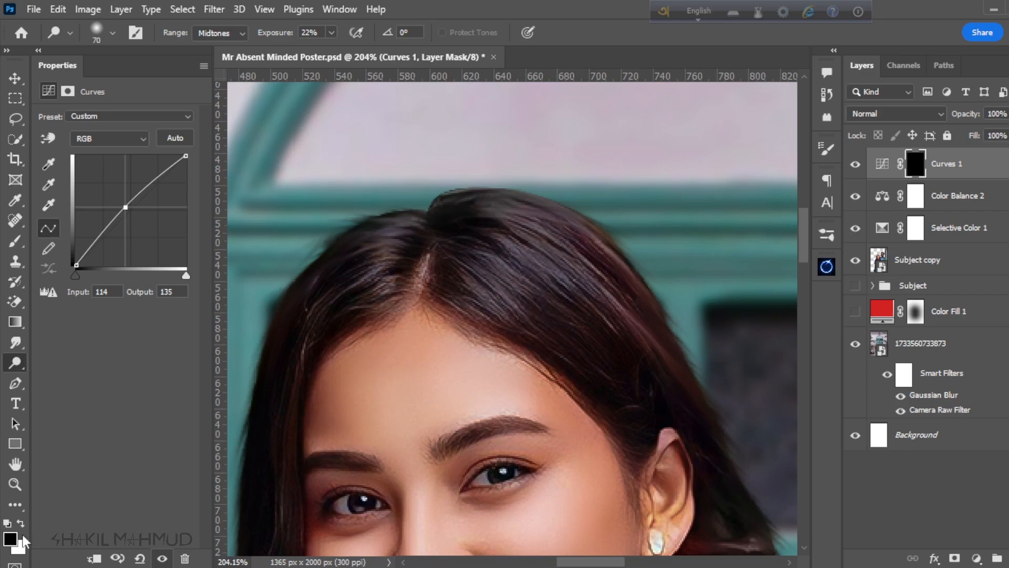
{"action": "left_click", "coordinate": [21, 523]}
{"action": "key", "text": "b"}
{"action": "left_click_drag", "start_coordinate": [526, 268], "coordinate": [610, 347]}
{"action": "key", "text": "0"}
{"action": "key", "text": "bracketleft"}
{"action": "key", "text": "bracketleft"}
{"action": "key", "text": "bracketleft"}
{"action": "scroll", "coordinate": [589, 294], "scroll_direction": "down", "scroll_amount": 6}
{"action": "scroll", "coordinate": [563, 241], "scroll_direction": "right", "scroll_amount": 2}
{"action": "scroll", "coordinate": [564, 241], "scroll_direction": "down", "scroll_amount": 8}
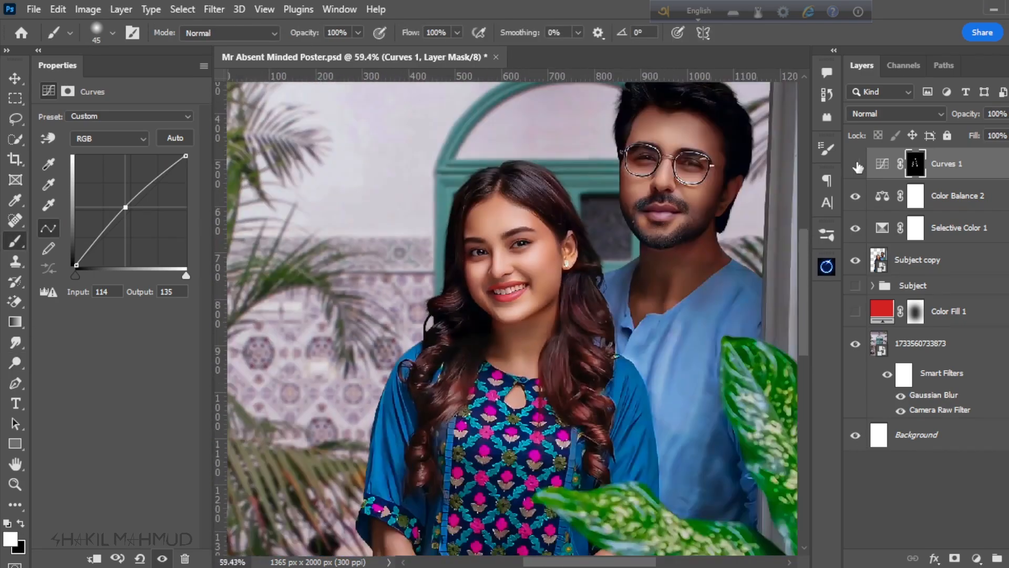
{"action": "scroll", "coordinate": [506, 417], "scroll_direction": "up", "scroll_amount": 5}
{"action": "scroll", "coordinate": [506, 416], "scroll_direction": "down", "scroll_amount": 8}
{"action": "scroll", "coordinate": [581, 241], "scroll_direction": "up", "scroll_amount": 10}
{"action": "left_click_drag", "start_coordinate": [515, 195], "coordinate": [466, 241]}
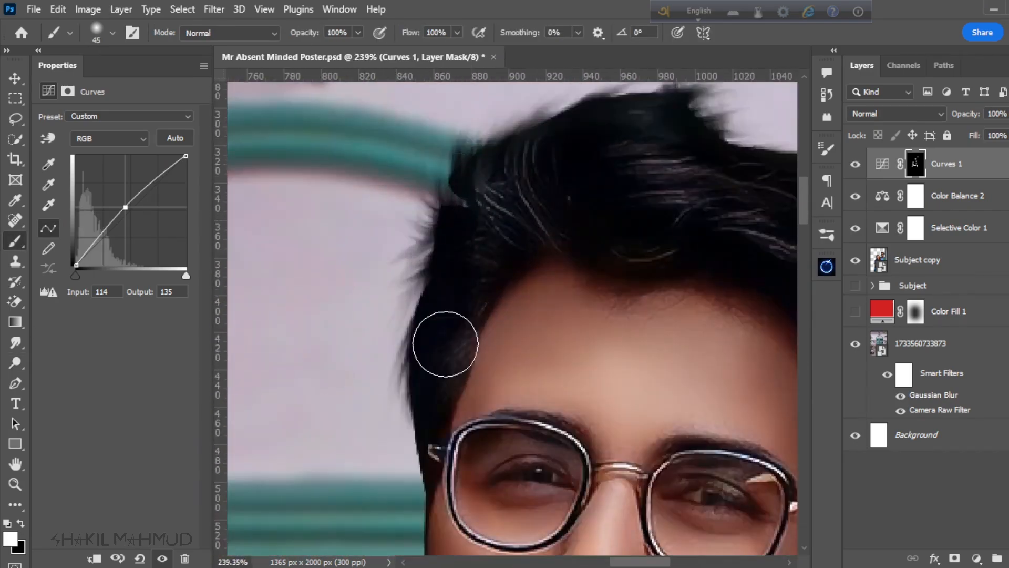
{"action": "scroll", "coordinate": [506, 263], "scroll_direction": "up", "scroll_amount": 3}
{"action": "scroll", "coordinate": [507, 264], "scroll_direction": "right", "scroll_amount": 3}
{"action": "scroll", "coordinate": [507, 264], "scroll_direction": "down", "scroll_amount": 9}
{"action": "left_click", "coordinate": [856, 166]}
{"action": "left_click", "coordinate": [856, 166]}
{"action": "scroll", "coordinate": [692, 252], "scroll_direction": "down", "scroll_amount": 2}
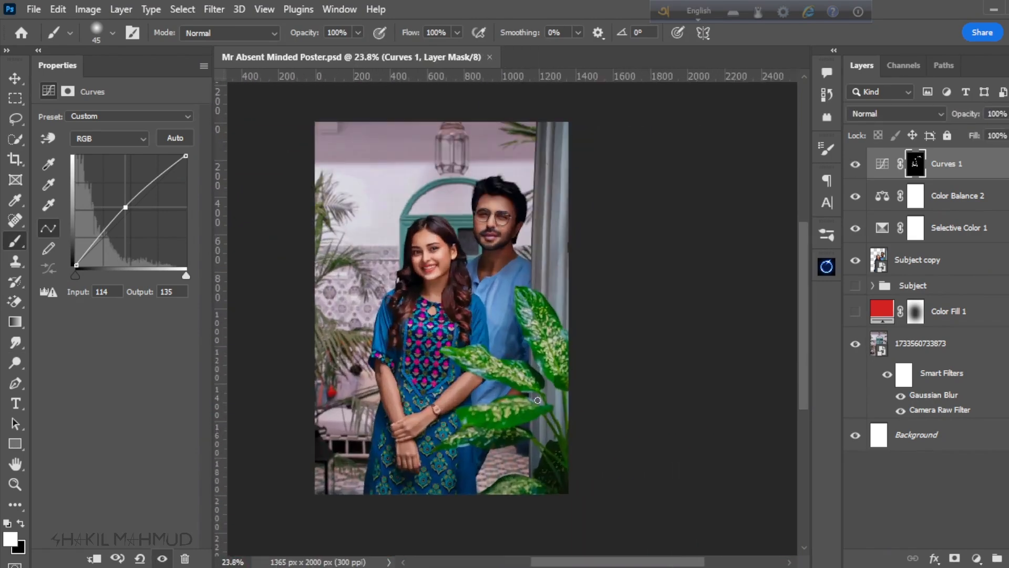
Step: Add another Color Balance adjustment above the Curves layer with midtones at Cyan-Red +43, Magenta-Green +1 and Yellow-Blue +1
{"action": "left_click", "coordinate": [975, 558]}
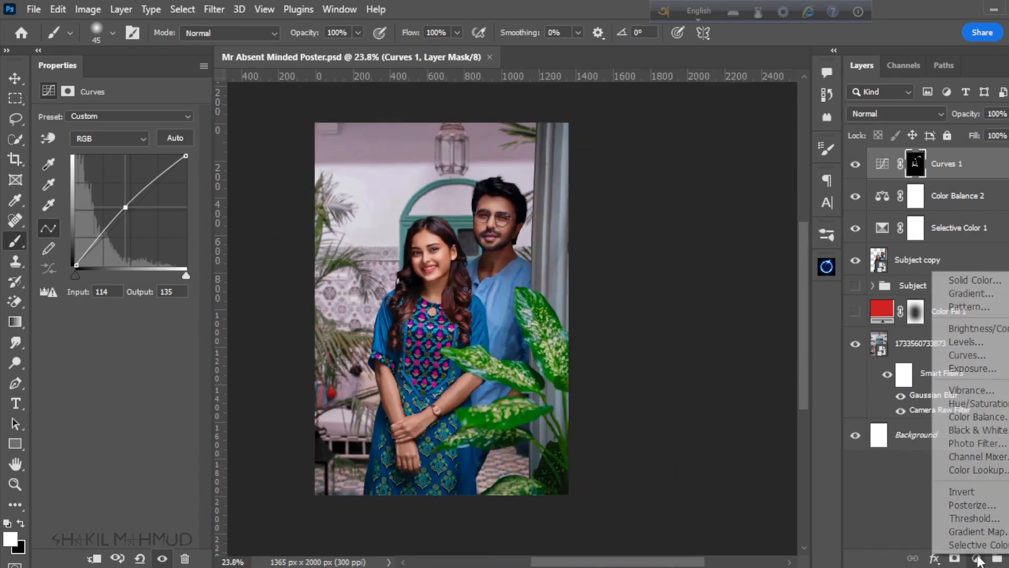
{"action": "left_click", "coordinate": [972, 416]}
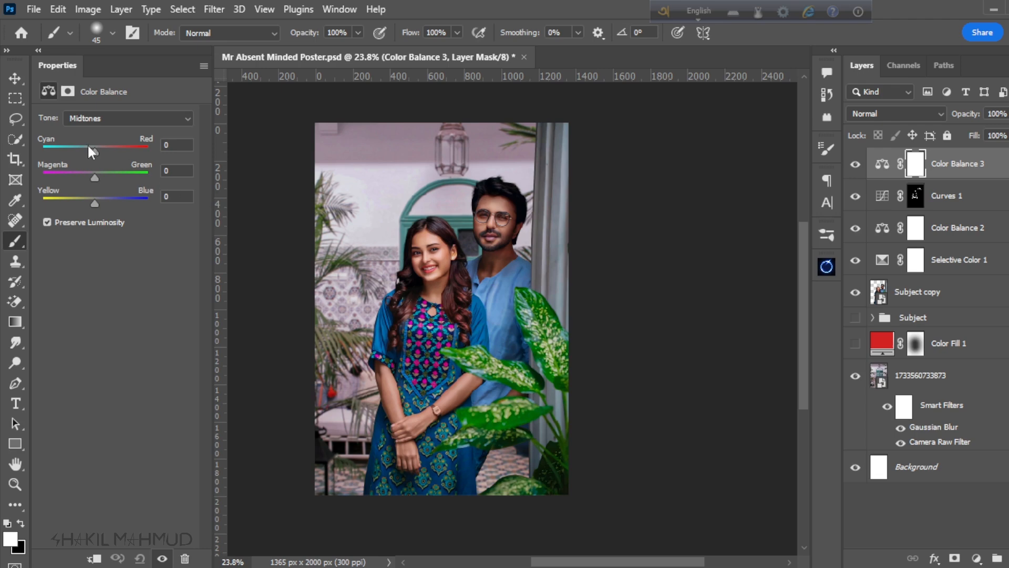
{"action": "left_click_drag", "start_coordinate": [94, 155], "coordinate": [96, 207]}
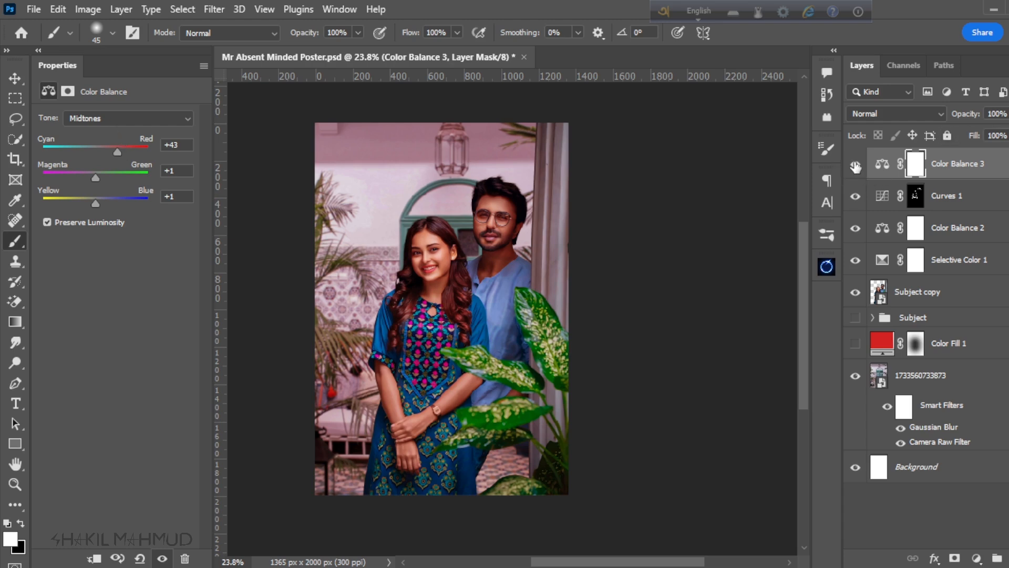
{"action": "left_click", "coordinate": [856, 166]}
{"action": "left_click", "coordinate": [856, 166]}
{"action": "left_click", "coordinate": [855, 166]}
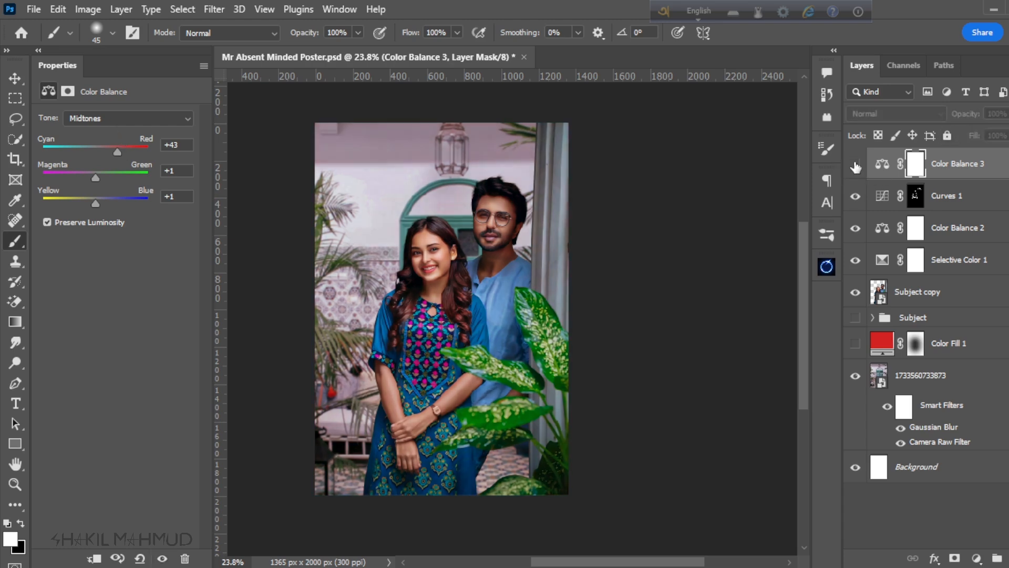
{"action": "left_click", "coordinate": [855, 166]}
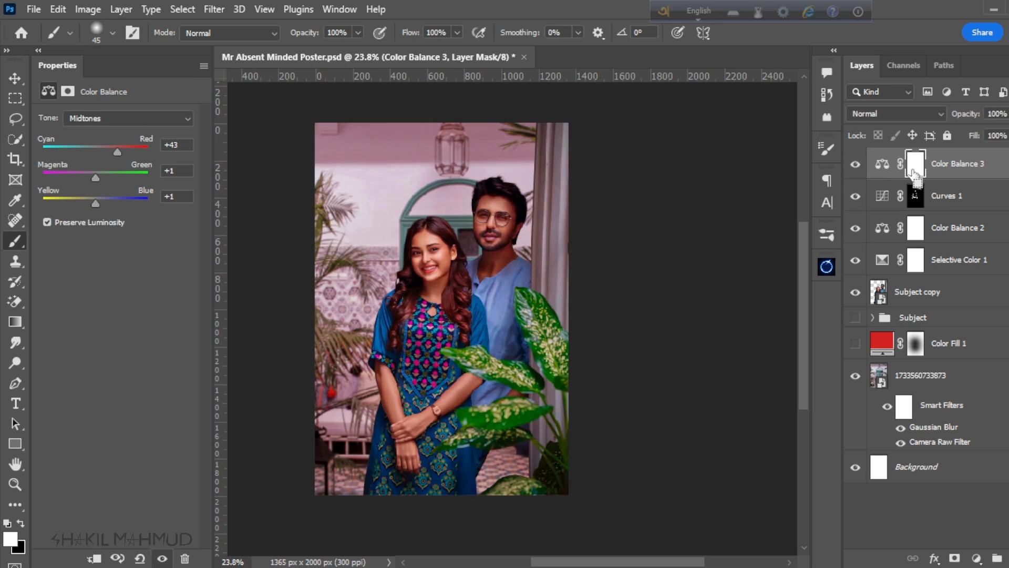
Step: Invert the new Color Balance mask to black and paint it white over the foreground plant's leaves with a soft 150 px brush
{"action": "key", "text": "ctrl+i"}
{"action": "scroll", "coordinate": [579, 336], "scroll_direction": "up", "scroll_amount": 3}
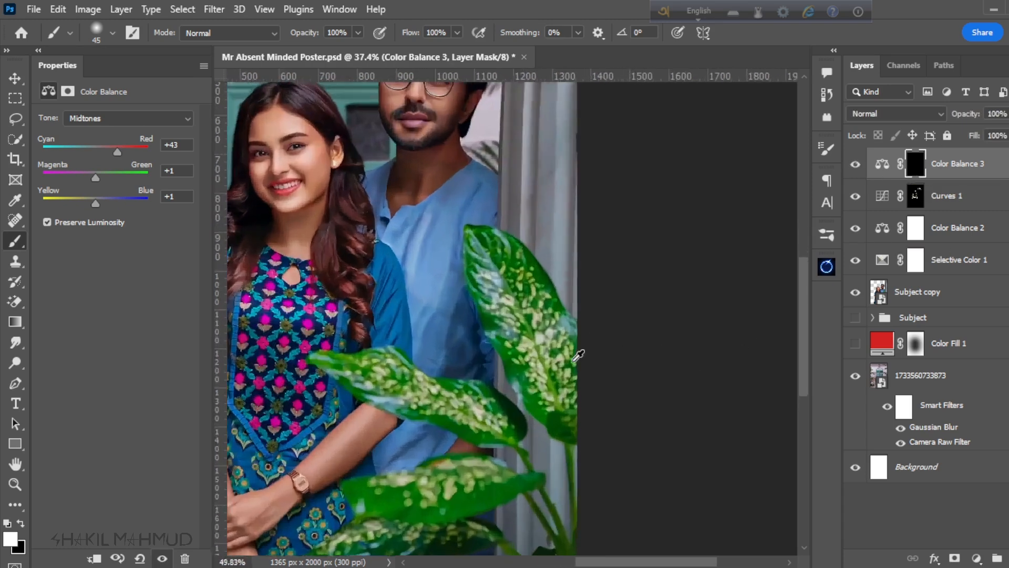
{"action": "scroll", "coordinate": [578, 356], "scroll_direction": "up", "scroll_amount": 3}
{"action": "key", "text": "bracketright"}
{"action": "key", "text": "bracketright"}
{"action": "key", "text": "bracketright"}
{"action": "key", "text": "bracketright"}
{"action": "key", "text": "bracketright"}
{"action": "key", "text": "bracketright"}
{"action": "key", "text": "bracketright"}
{"action": "key", "text": "bracketright"}
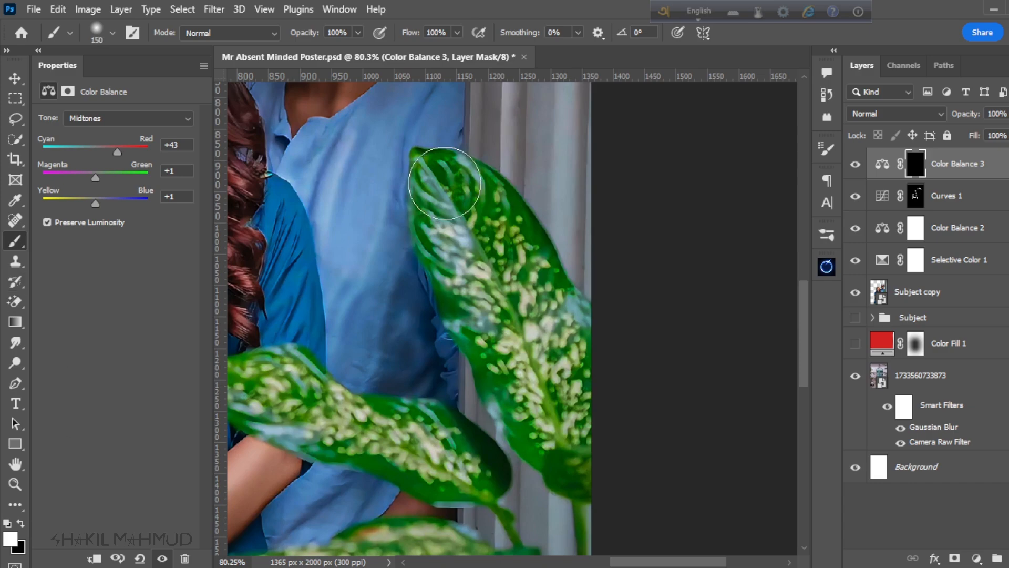
{"action": "left_click_drag", "start_coordinate": [456, 184], "coordinate": [610, 498]}
{"action": "left_click_drag", "start_coordinate": [378, 405], "coordinate": [481, 281]}
{"action": "left_click_drag", "start_coordinate": [578, 357], "coordinate": [322, 263]}
{"action": "left_click_drag", "start_coordinate": [473, 462], "coordinate": [504, 147]}
{"action": "left_click_drag", "start_coordinate": [642, 306], "coordinate": [636, 333]}
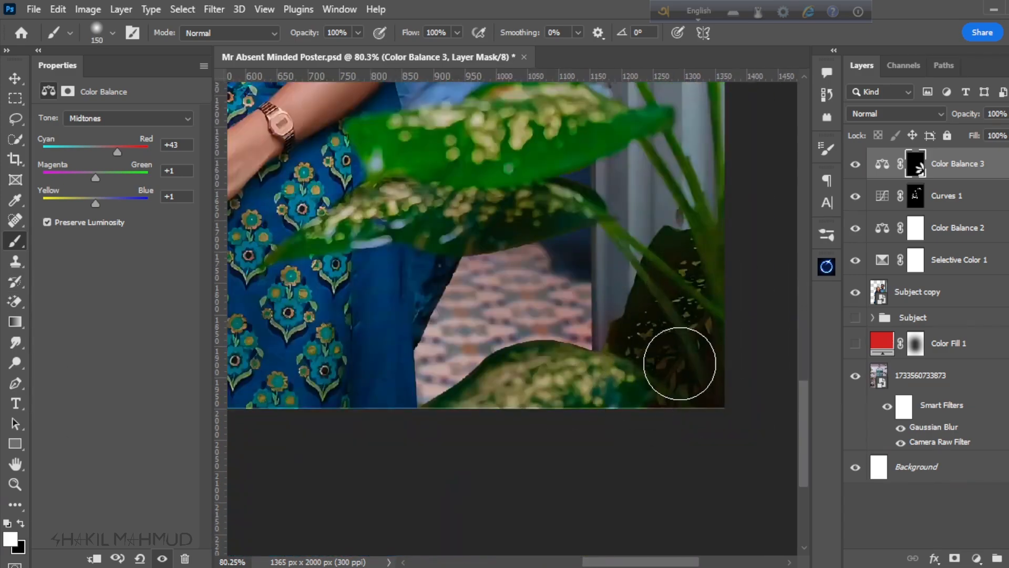
{"action": "scroll", "coordinate": [660, 410], "scroll_direction": "down", "scroll_amount": 6}
{"action": "scroll", "coordinate": [513, 225], "scroll_direction": "up", "scroll_amount": 6}
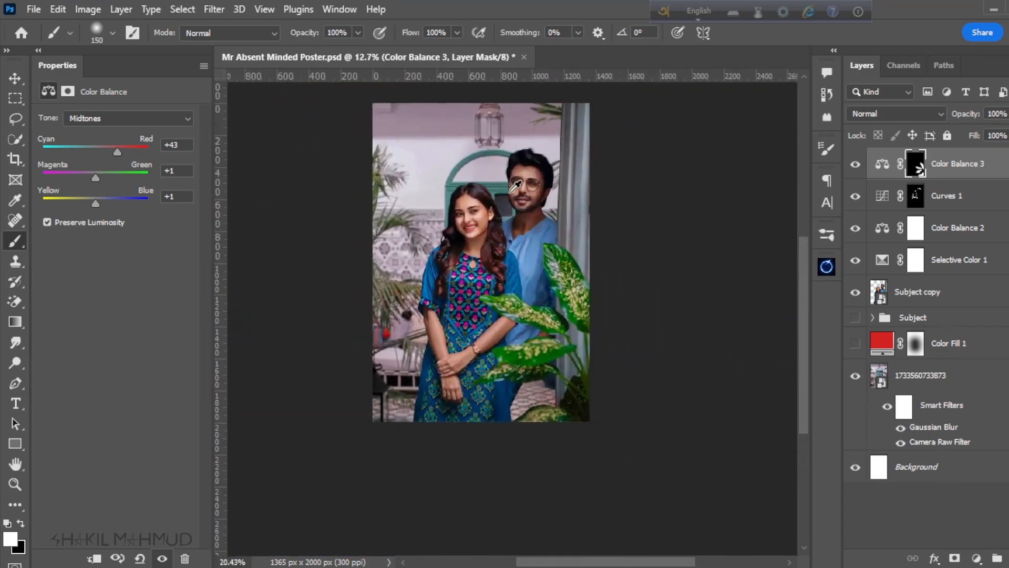
{"action": "left_click", "coordinate": [856, 166]}
{"action": "left_click", "coordinate": [854, 166]}
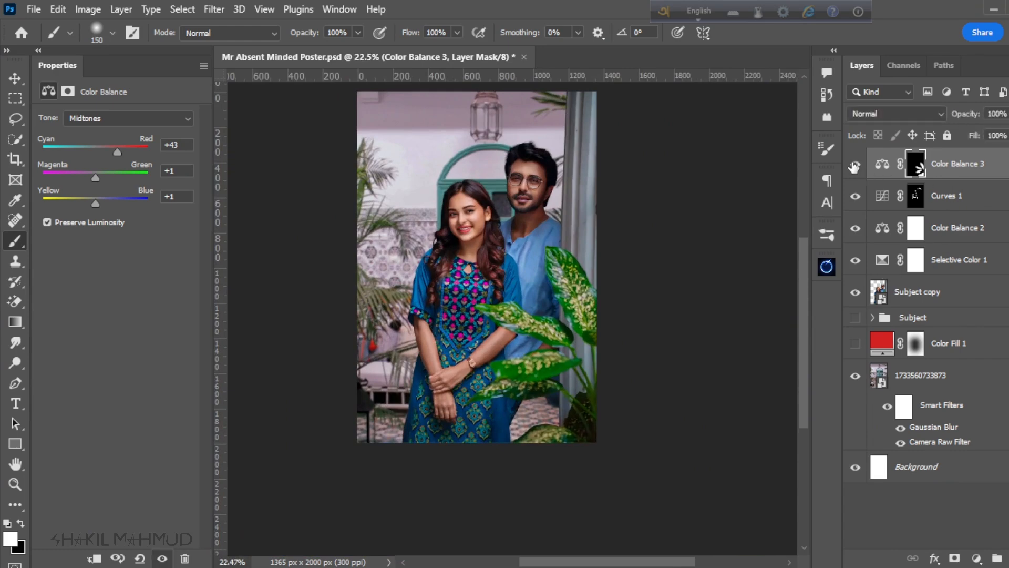
{"action": "scroll", "coordinate": [550, 314], "scroll_direction": "down", "scroll_amount": 2}
{"action": "scroll", "coordinate": [579, 288], "scroll_direction": "up", "scroll_amount": 4}
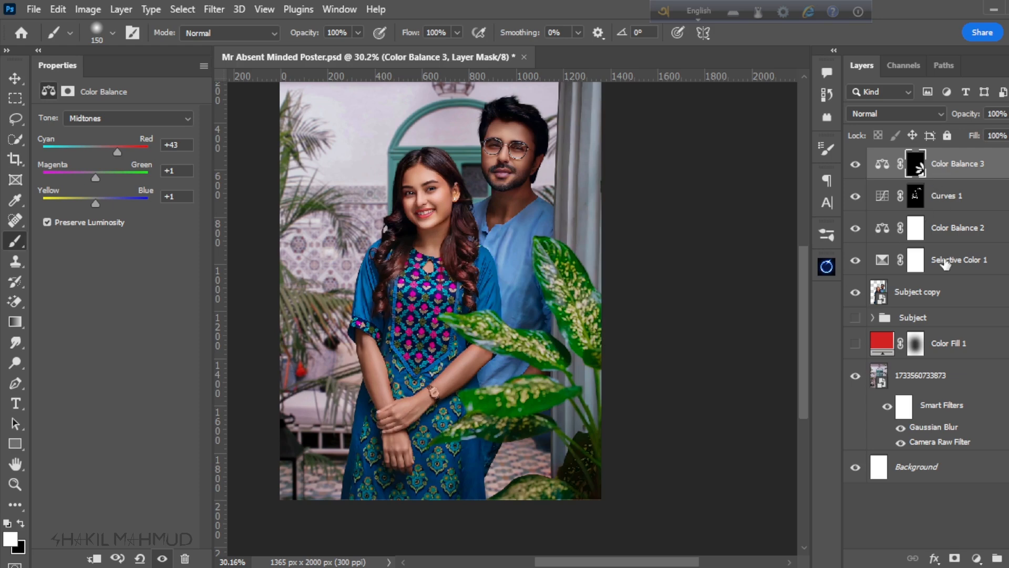
Step: Clip a Selective Color adjustment to the plant's Color Balance layer with Reds at Cyan +14, Magenta -1, Yellow +12 and Black -14
{"action": "left_click", "coordinate": [975, 557]}
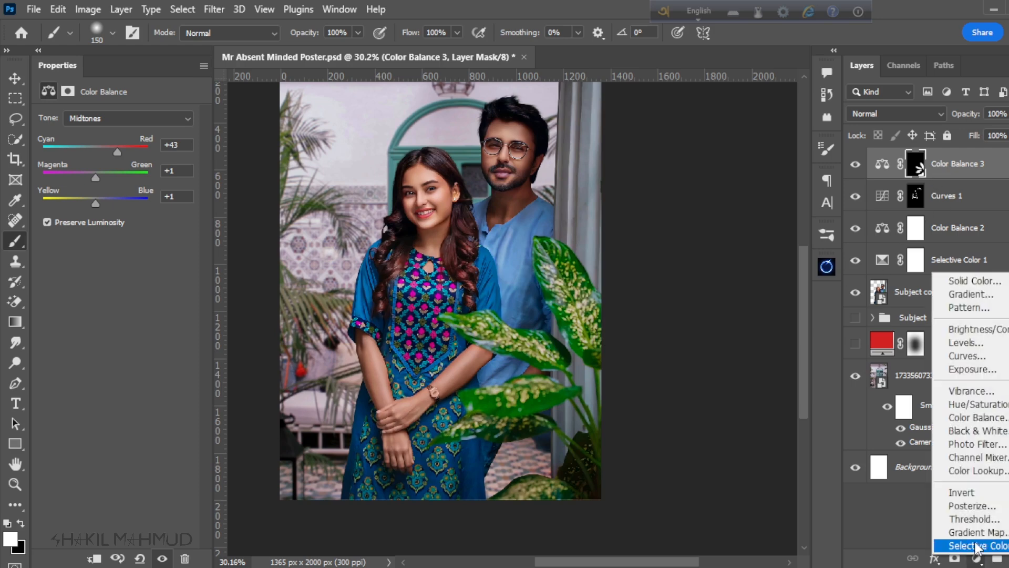
{"action": "left_click", "coordinate": [970, 545]}
{"action": "left_click", "coordinate": [947, 177], "text": "alt"}
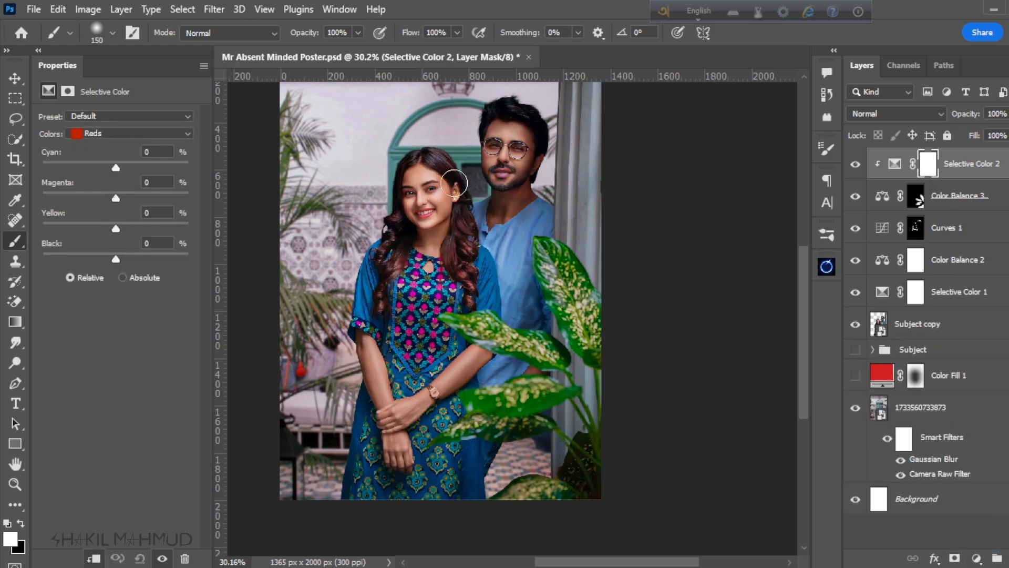
{"action": "left_click_drag", "start_coordinate": [116, 169], "coordinate": [115, 191]}
{"action": "left_click_drag", "start_coordinate": [116, 228], "coordinate": [105, 251]}
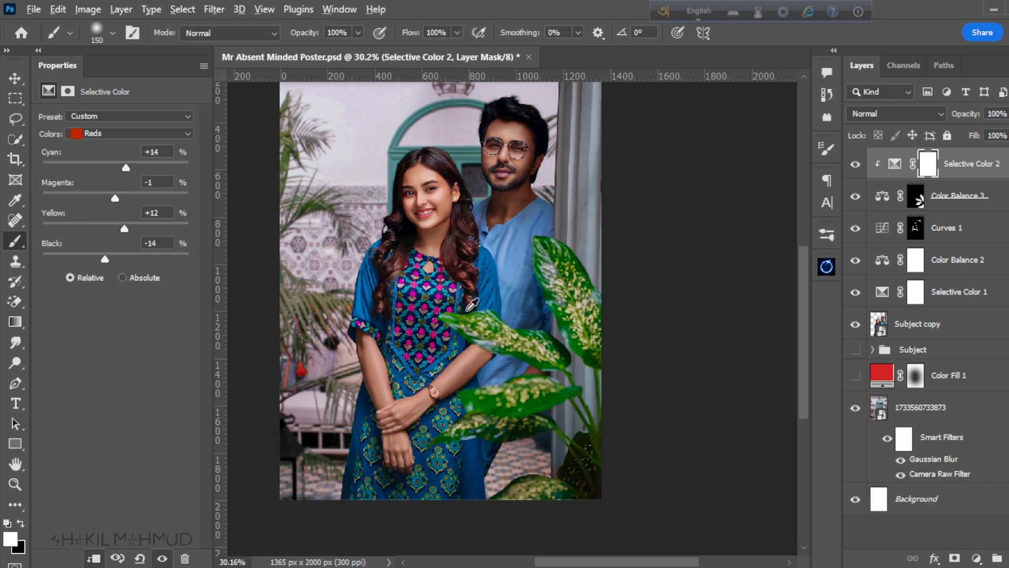
{"action": "scroll", "coordinate": [521, 331], "scroll_direction": "up", "scroll_amount": 2}
{"action": "scroll", "coordinate": [520, 331], "scroll_direction": "up", "scroll_amount": 2}
{"action": "scroll", "coordinate": [523, 368], "scroll_direction": "down", "scroll_amount": 4}
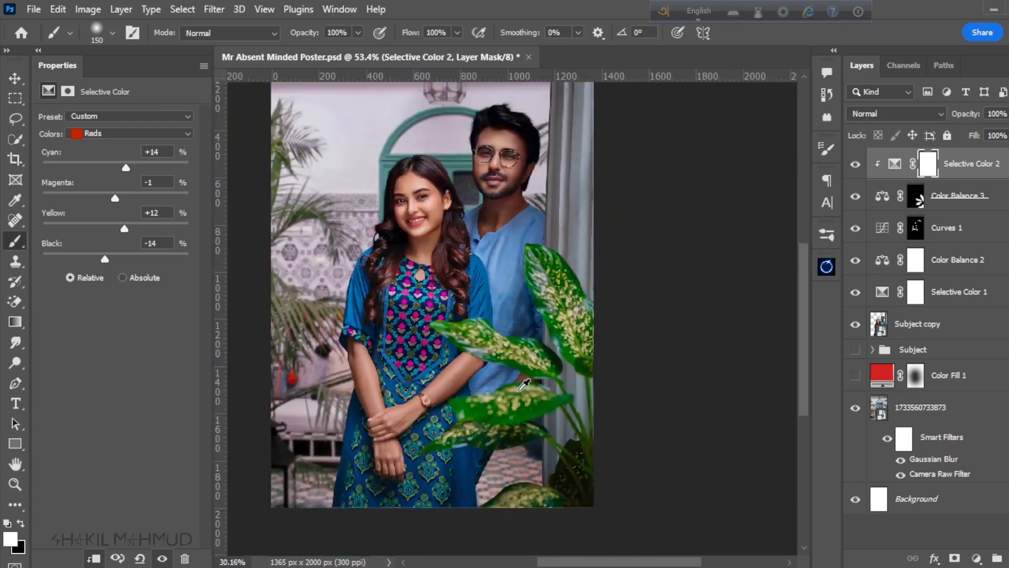
{"action": "left_click", "coordinate": [855, 164]}
{"action": "scroll", "coordinate": [562, 329], "scroll_direction": "up", "scroll_amount": 2}
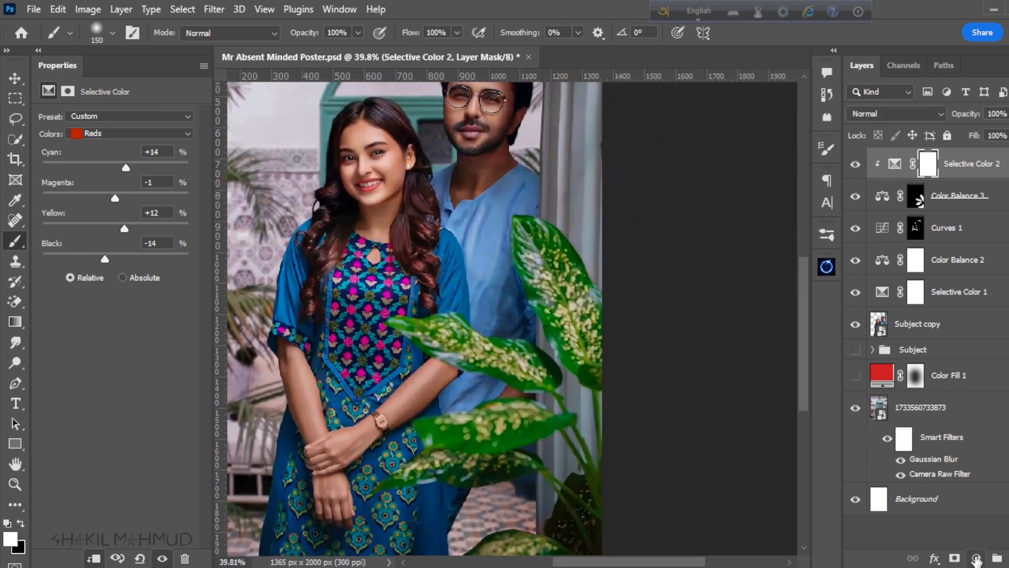
Step: Add a Hue/Saturation adjustment at the top of the layer stack with the master Hue at -5
{"action": "left_click", "coordinate": [976, 558]}
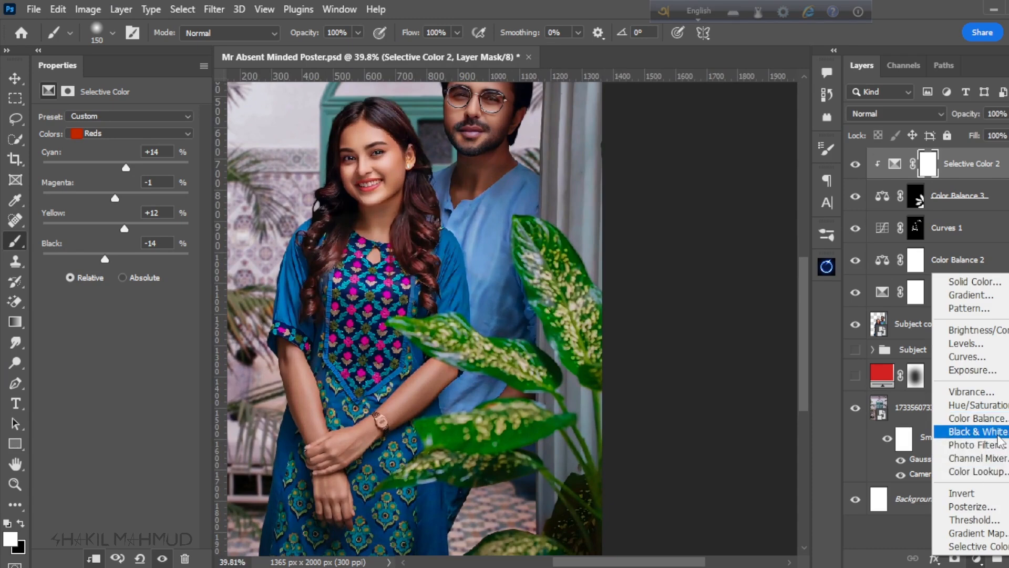
{"action": "left_click", "coordinate": [988, 404]}
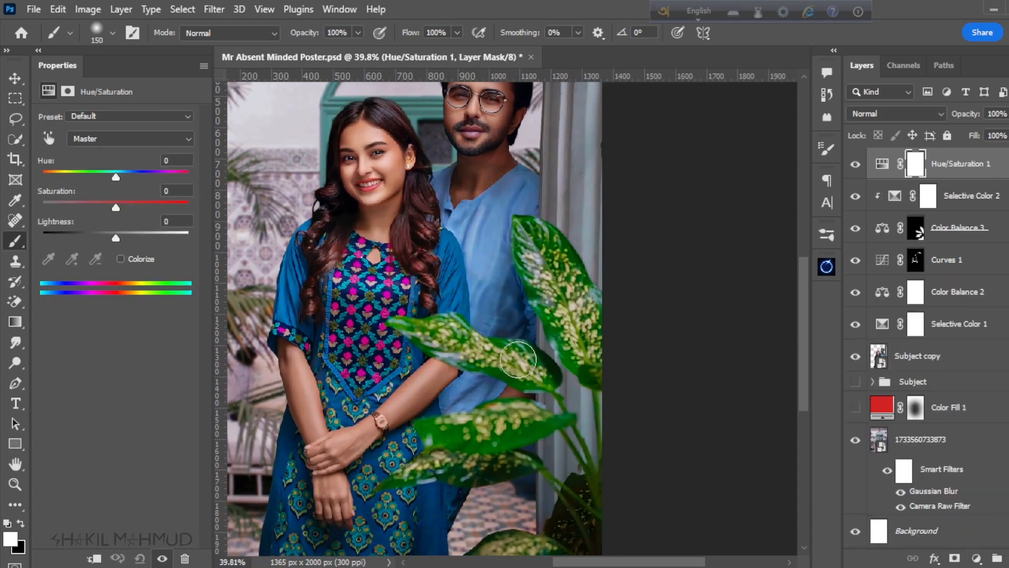
{"action": "mouse_move", "coordinate": [114, 179]}
{"action": "left_mouse_down"}
{"action": "mouse_move", "coordinate": [67, 179]}
{"action": "mouse_move", "coordinate": [116, 182]}
{"action": "left_mouse_up"}
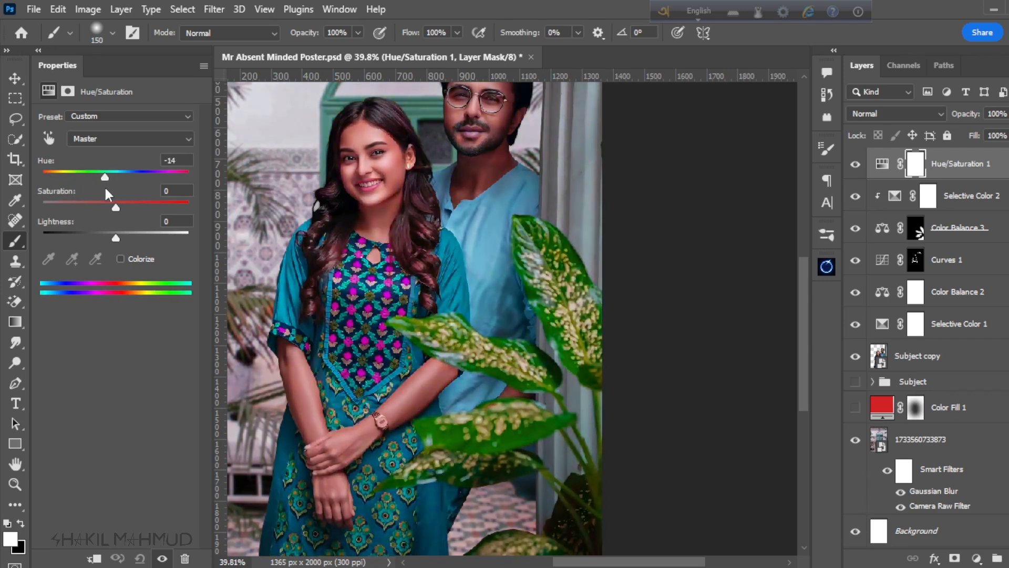
{"action": "left_click", "coordinate": [140, 558]}
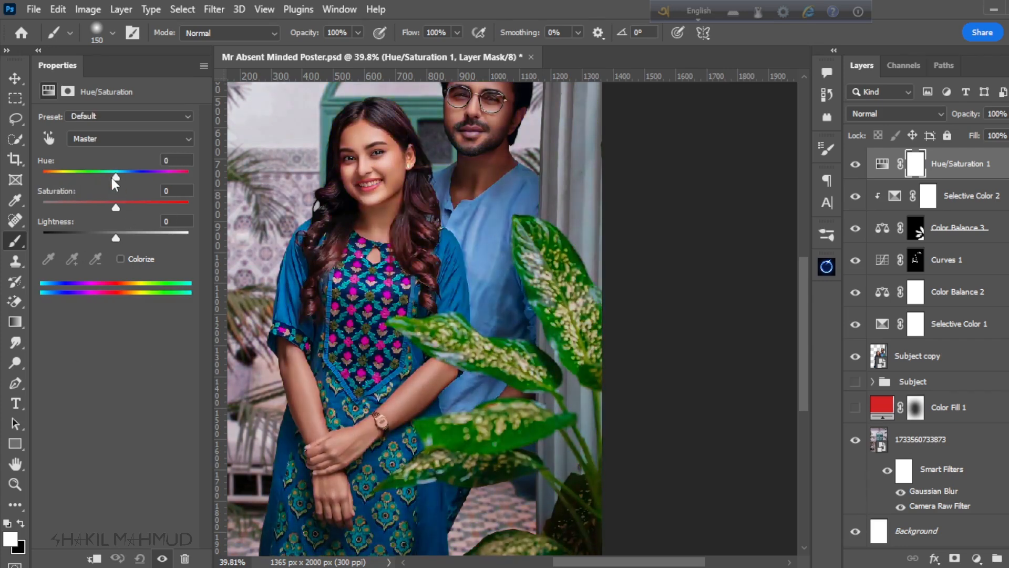
{"action": "left_click_drag", "start_coordinate": [112, 179], "coordinate": [115, 177]}
{"action": "scroll", "coordinate": [348, 235], "scroll_direction": "down", "scroll_amount": 3}
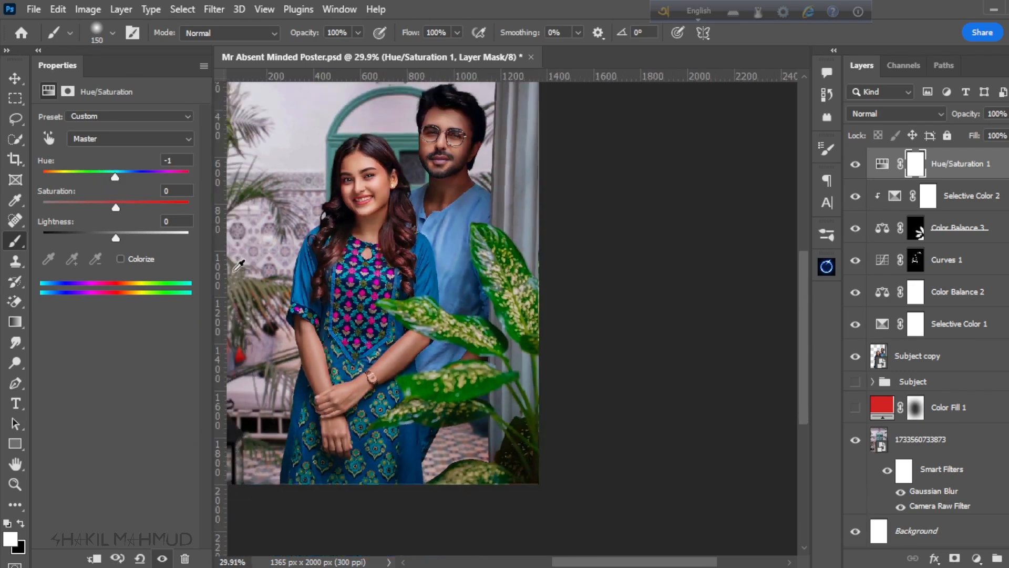
{"action": "scroll", "coordinate": [171, 162], "scroll_direction": "up", "scroll_amount": 3}
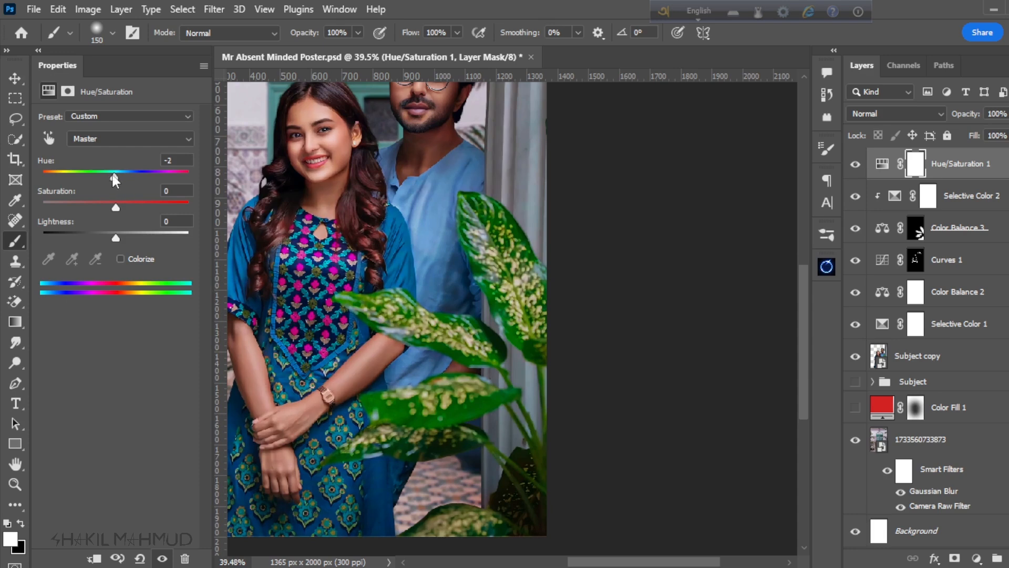
{"action": "left_click_drag", "start_coordinate": [115, 180], "coordinate": [111, 178]}
{"action": "scroll", "coordinate": [368, 289], "scroll_direction": "down", "scroll_amount": 2}
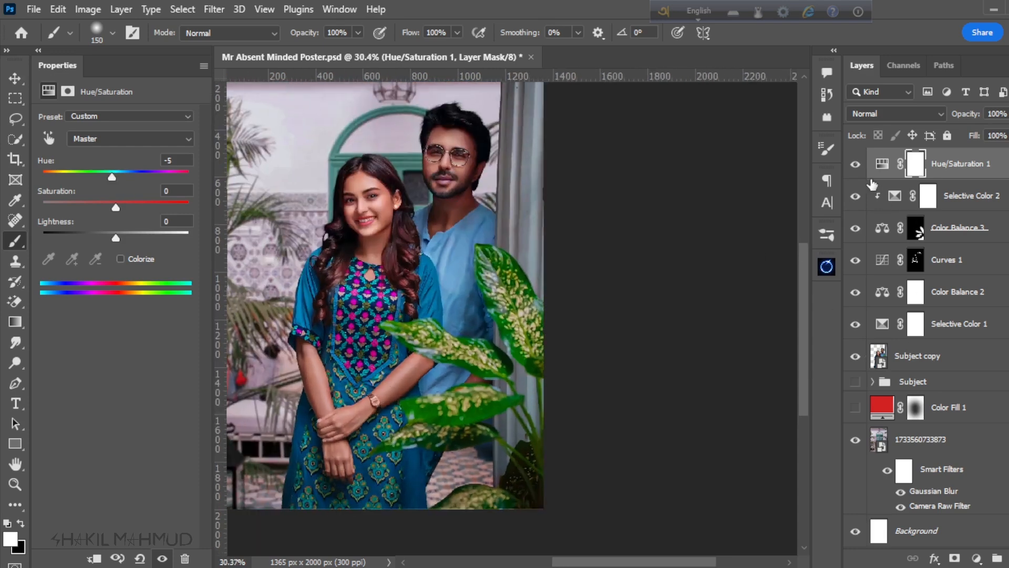
Step: Check the Hue/Saturation layer's effect and lower its opacity to 20%
{"action": "left_click", "coordinate": [855, 165]}
{"action": "left_click", "coordinate": [856, 165]}
{"action": "mouse_move", "coordinate": [977, 117]}
{"action": "left_mouse_down"}
{"action": "mouse_move", "coordinate": [951, 121]}
{"action": "mouse_move", "coordinate": [969, 118]}
{"action": "left_mouse_up"}
Step: Compare the picture with and without the Hue/Saturation adjustment, examining the couple up close and the full composition
{"action": "scroll", "coordinate": [573, 298], "scroll_direction": "up", "scroll_amount": 4}
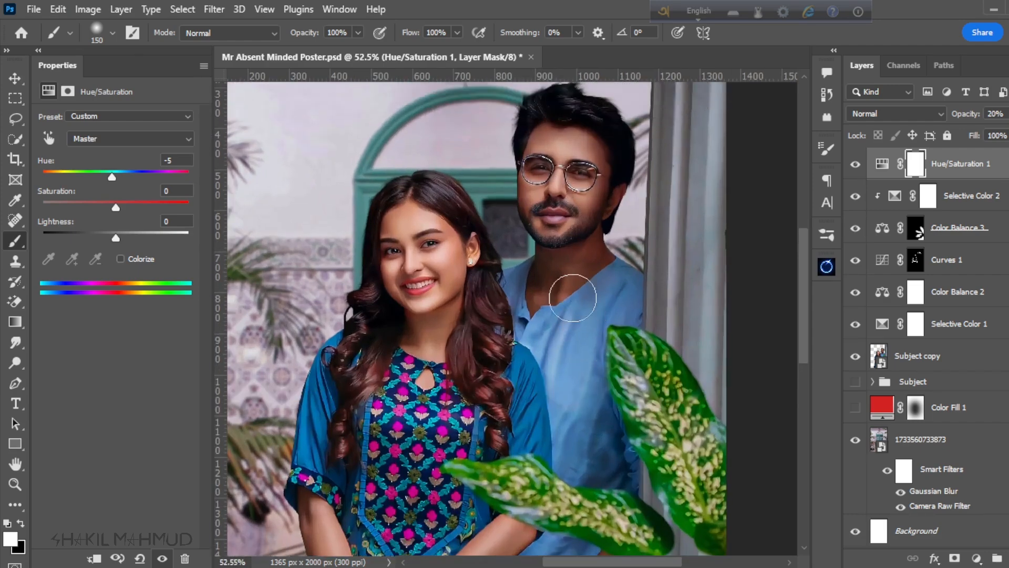
{"action": "scroll", "coordinate": [573, 297], "scroll_direction": "up", "scroll_amount": 1}
{"action": "left_click", "coordinate": [857, 167]}
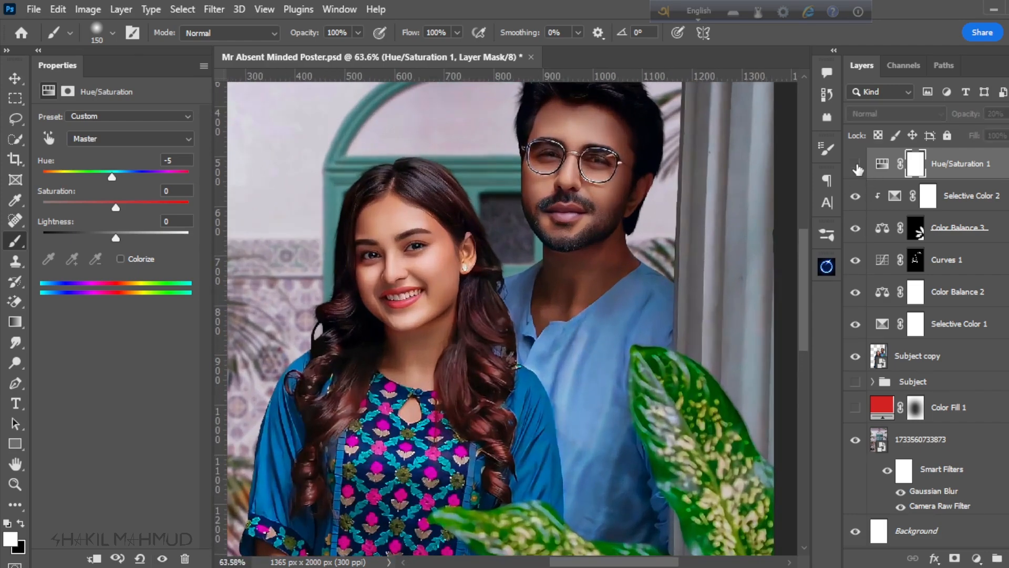
{"action": "left_click", "coordinate": [857, 167]}
{"action": "left_click", "coordinate": [856, 167]}
{"action": "left_click", "coordinate": [856, 167]}
{"action": "scroll", "coordinate": [496, 379], "scroll_direction": "down", "scroll_amount": 10}
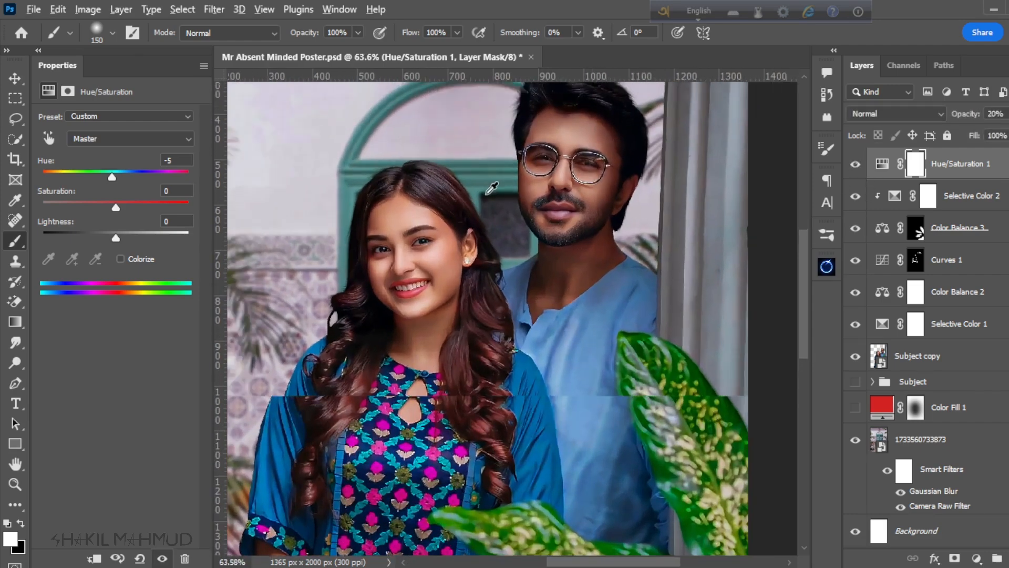
{"action": "scroll", "coordinate": [496, 379], "scroll_direction": "up", "scroll_amount": 2}
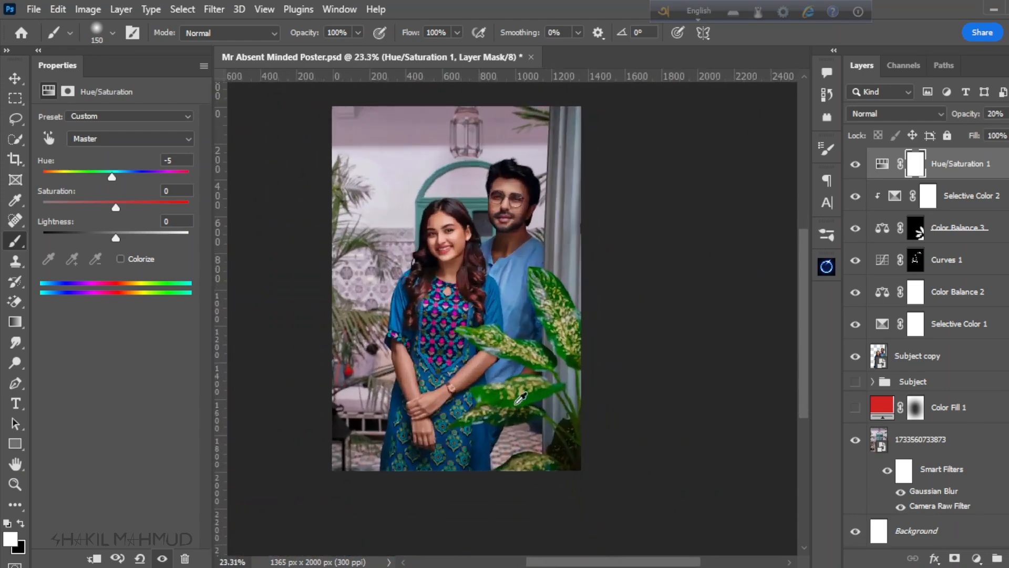
{"action": "scroll", "coordinate": [506, 422], "scroll_direction": "up", "scroll_amount": 3}
{"action": "scroll", "coordinate": [581, 373], "scroll_direction": "down", "scroll_amount": 3}
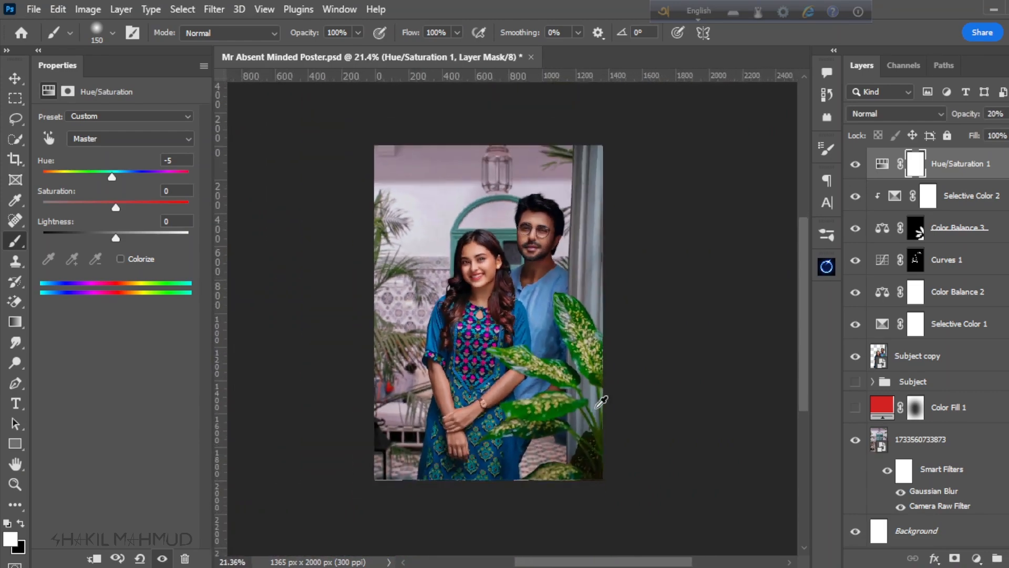
{"action": "scroll", "coordinate": [644, 370], "scroll_direction": "up", "scroll_amount": 3}
{"action": "scroll", "coordinate": [650, 356], "scroll_direction": "down", "scroll_amount": 2}
{"action": "scroll", "coordinate": [598, 299], "scroll_direction": "up", "scroll_amount": 1}
{"action": "scroll", "coordinate": [627, 416], "scroll_direction": "down", "scroll_amount": 2}
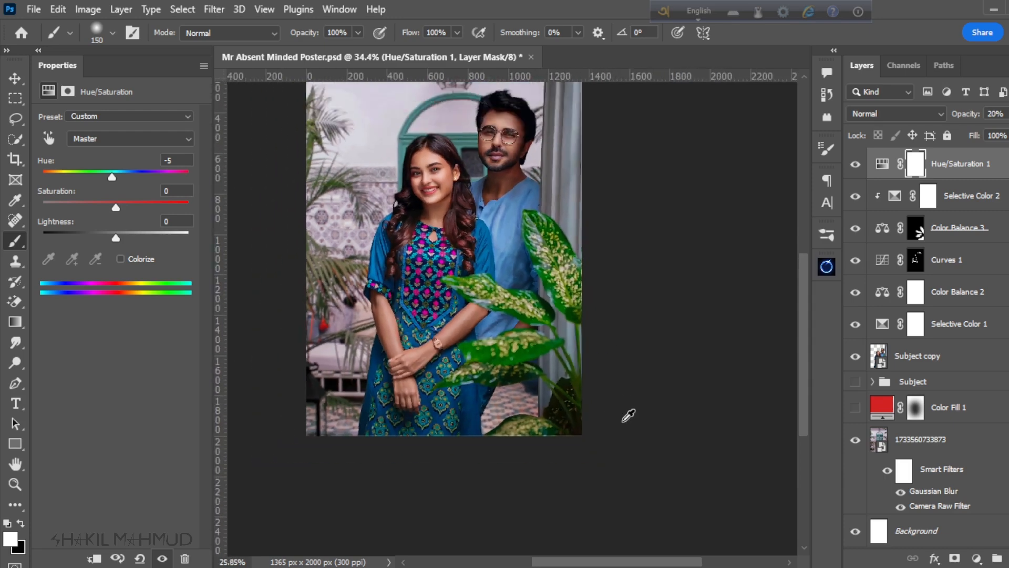
{"action": "scroll", "coordinate": [591, 190], "scroll_direction": "up", "scroll_amount": 1}
{"action": "scroll", "coordinate": [553, 266], "scroll_direction": "down", "scroll_amount": 1}
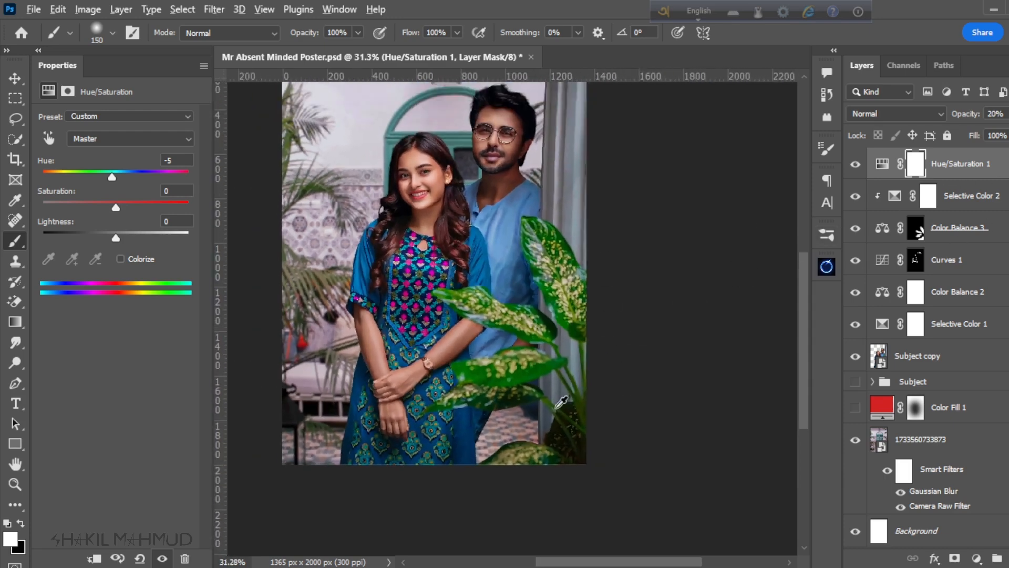
Step: Add a Curves adjustment above the plant's Selective Color layer with a point at input 128, output 115, and clip it to the layers below
{"action": "left_click", "coordinate": [985, 195]}
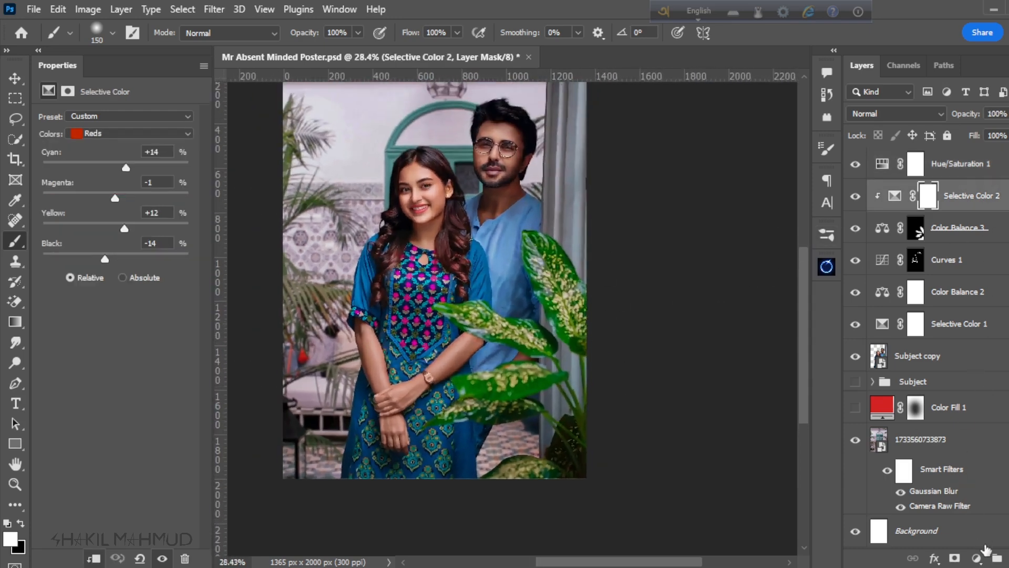
{"action": "left_click", "coordinate": [977, 560]}
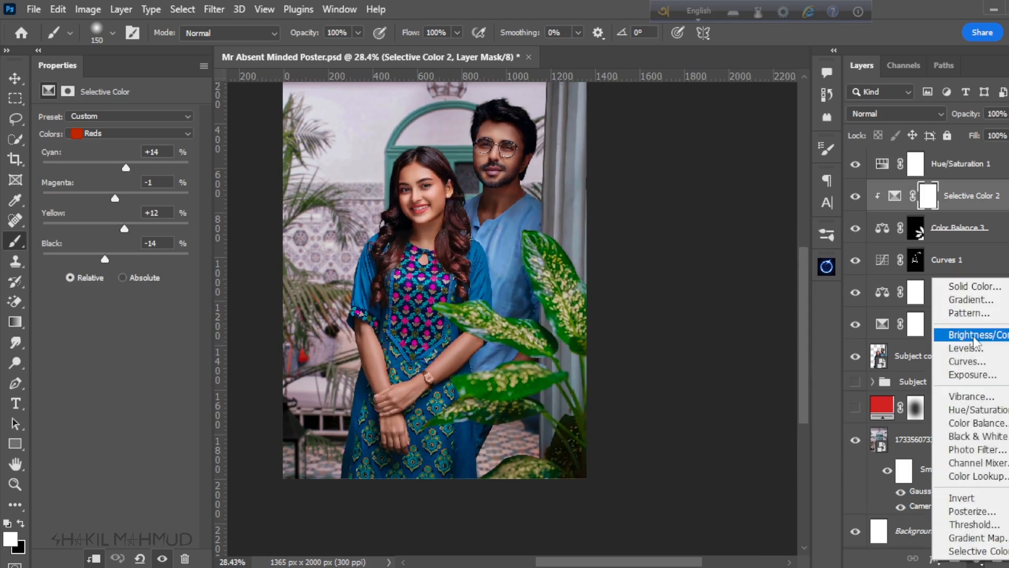
{"action": "left_click", "coordinate": [968, 361]}
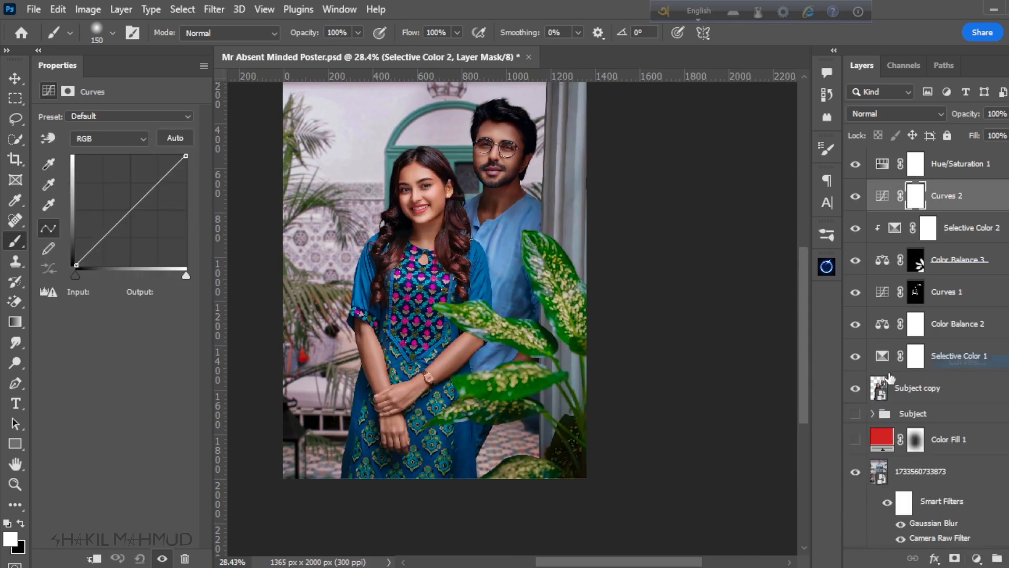
{"action": "left_click", "coordinate": [132, 213]}
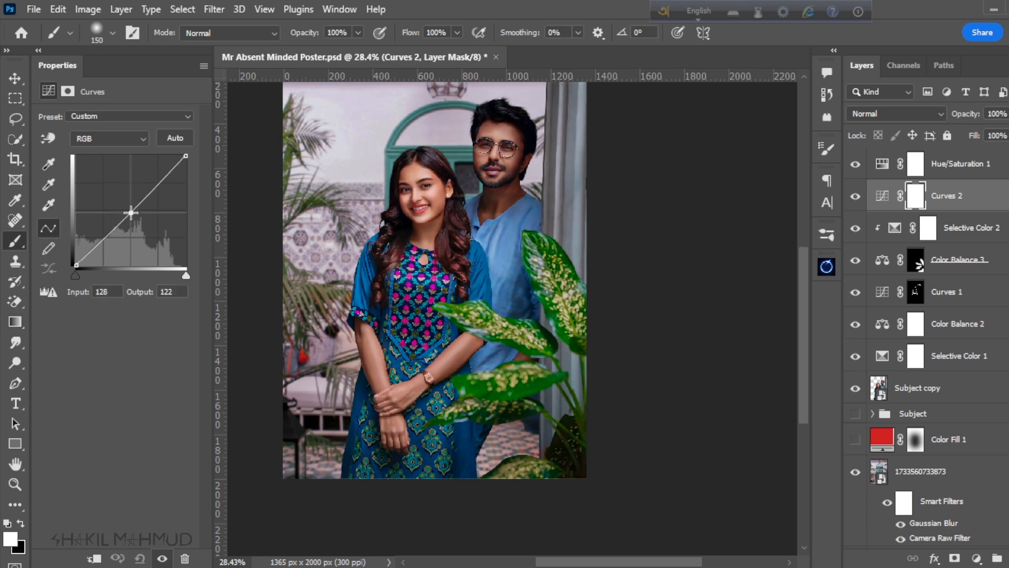
{"action": "left_click_drag", "start_coordinate": [131, 212], "coordinate": [131, 216]}
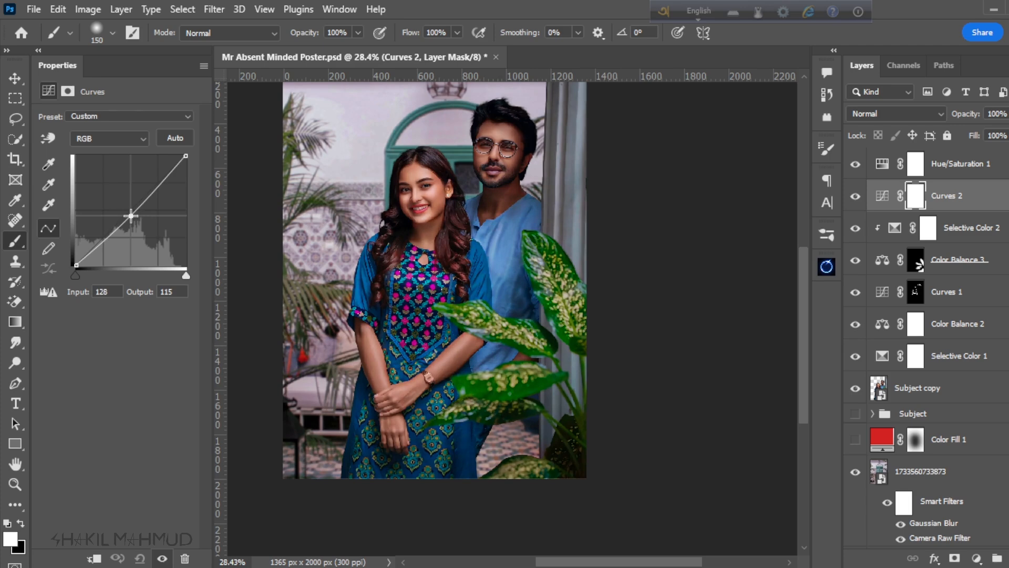
{"action": "scroll", "coordinate": [423, 347], "scroll_direction": "down", "scroll_amount": 3}
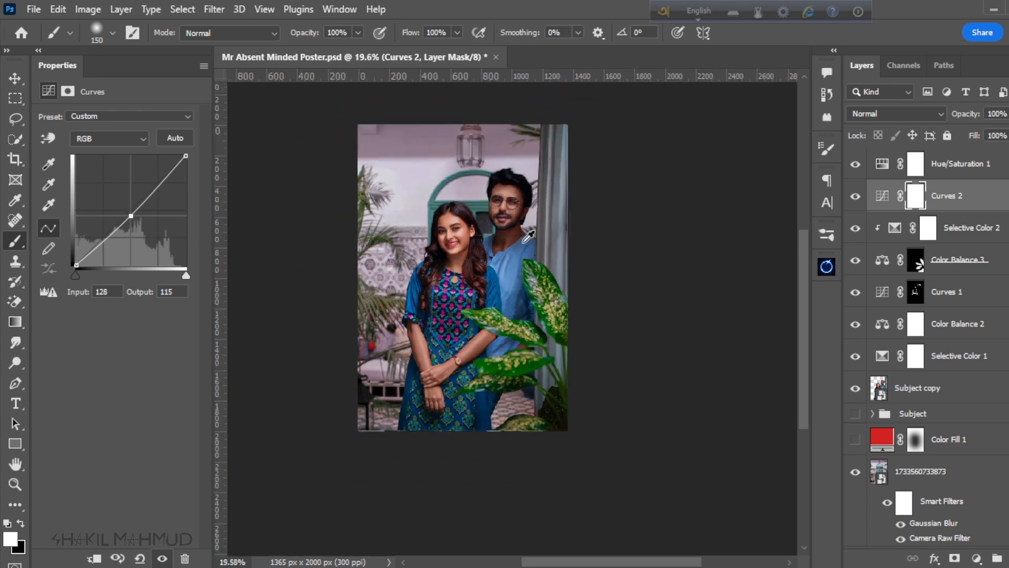
{"action": "scroll", "coordinate": [386, 233], "scroll_direction": "up", "scroll_amount": 3}
{"action": "left_click", "coordinate": [856, 196]}
{"action": "left_click", "coordinate": [856, 196]}
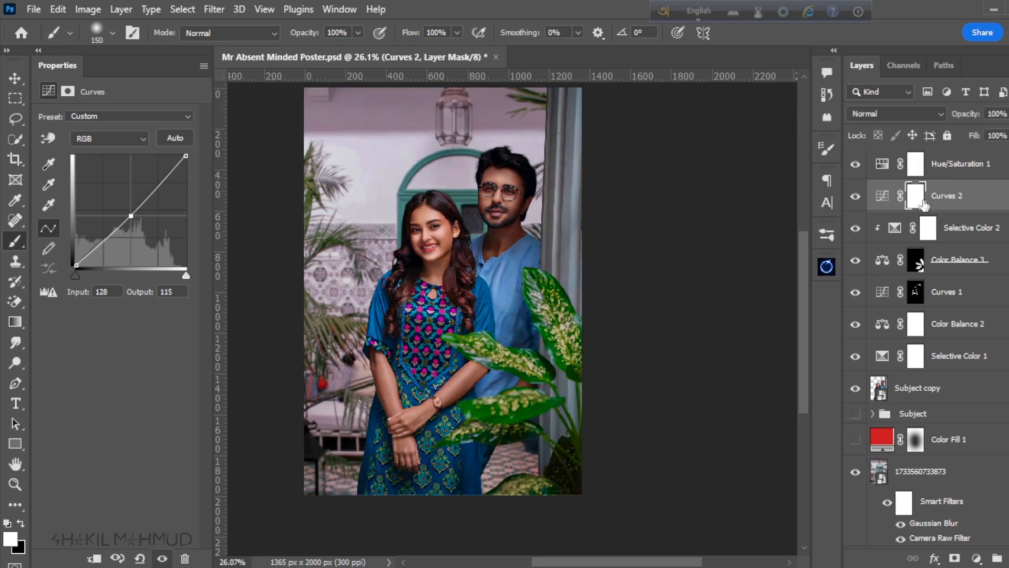
{"action": "left_click", "coordinate": [934, 210], "text": "alt"}
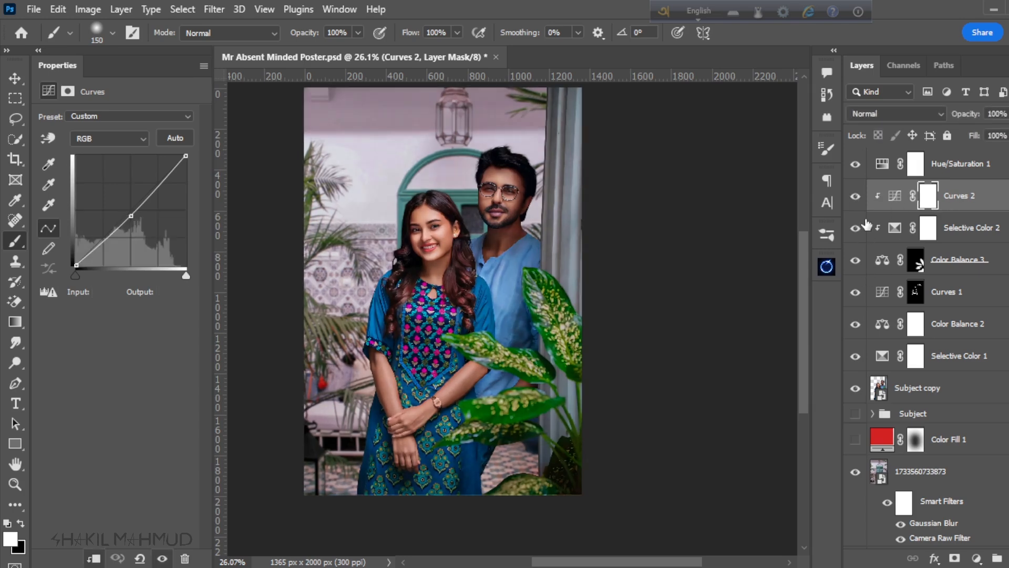
Step: Compare the plant's leaves with and without the clipped Curves adjustment
{"action": "left_click", "coordinate": [856, 197]}
{"action": "left_click", "coordinate": [856, 197]}
{"action": "left_click", "coordinate": [856, 197]}
{"action": "left_click", "coordinate": [856, 197]}
{"action": "scroll", "coordinate": [568, 301], "scroll_direction": "down", "scroll_amount": 2}
{"action": "scroll", "coordinate": [568, 300], "scroll_direction": "up", "scroll_amount": 2}
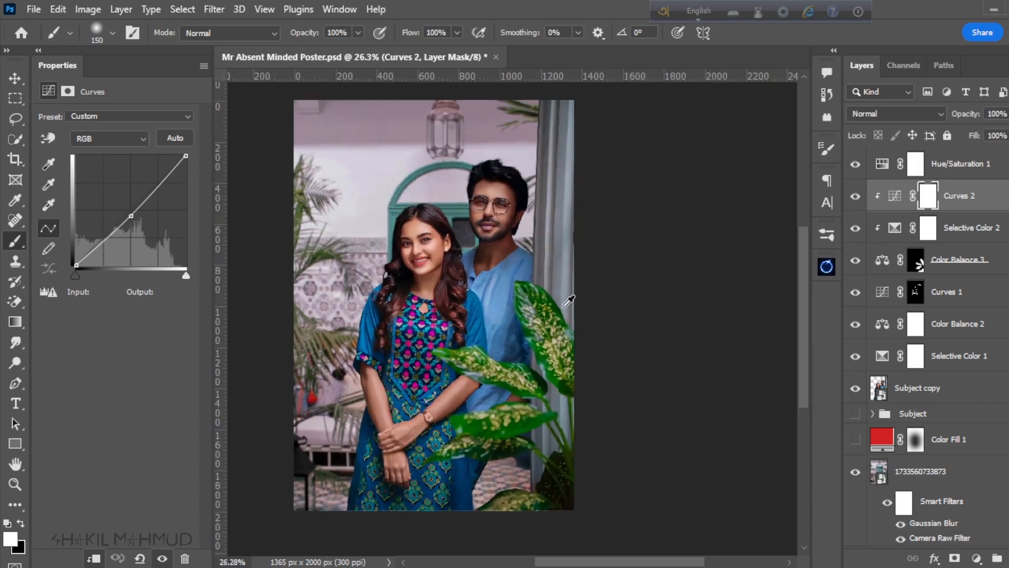
{"action": "scroll", "coordinate": [568, 301], "scroll_direction": "down", "scroll_amount": 2}
{"action": "scroll", "coordinate": [569, 301], "scroll_direction": "up", "scroll_amount": 2}
{"action": "scroll", "coordinate": [773, 279], "scroll_direction": "down", "scroll_amount": 2}
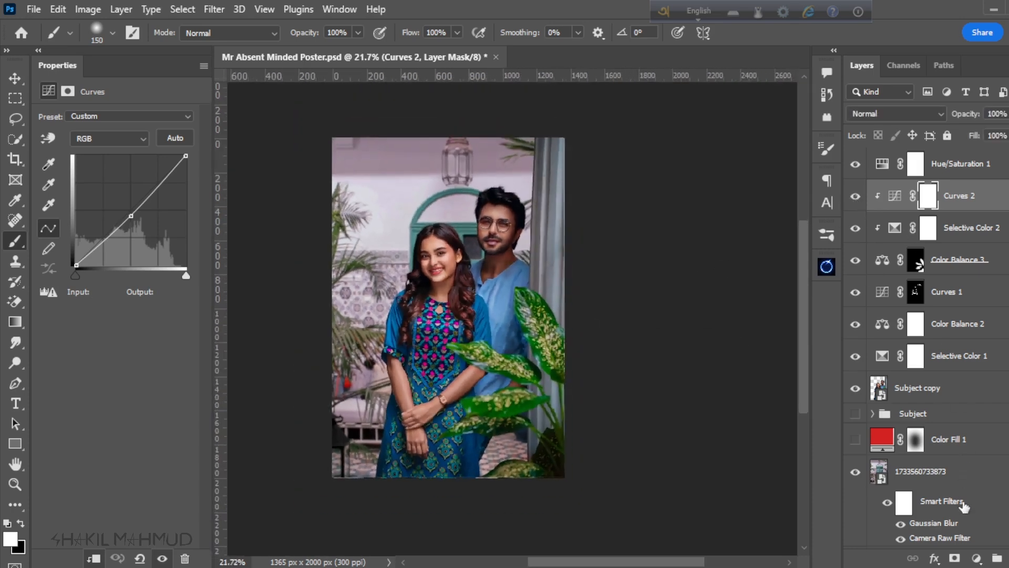
Step: Add another Curves adjustment above the clipped one with a point at input 124, output 113, and invert its mask to black
{"action": "left_click", "coordinate": [975, 559]}
{"action": "left_click", "coordinate": [956, 352]}
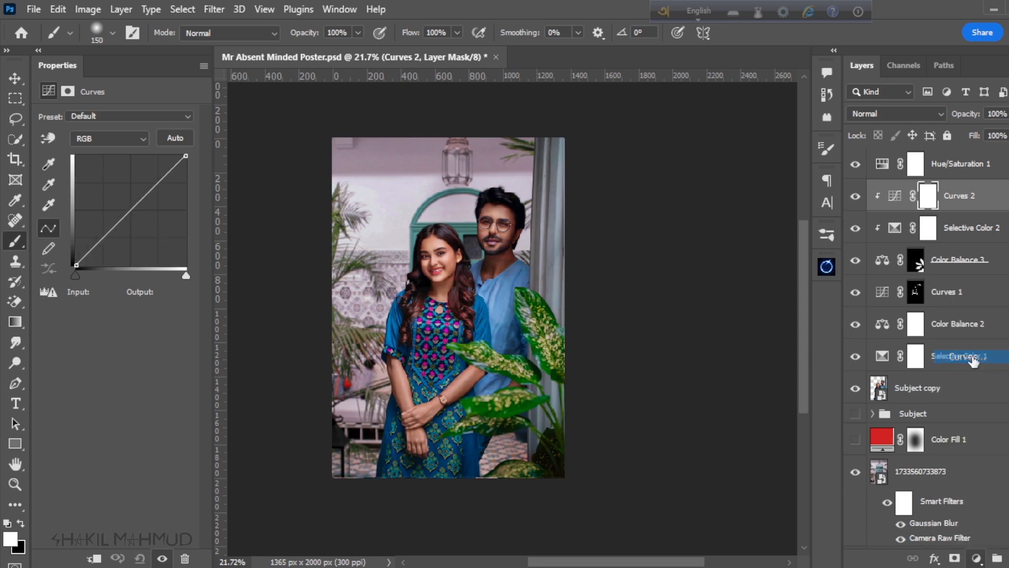
{"action": "left_click_drag", "start_coordinate": [131, 212], "coordinate": [129, 216]}
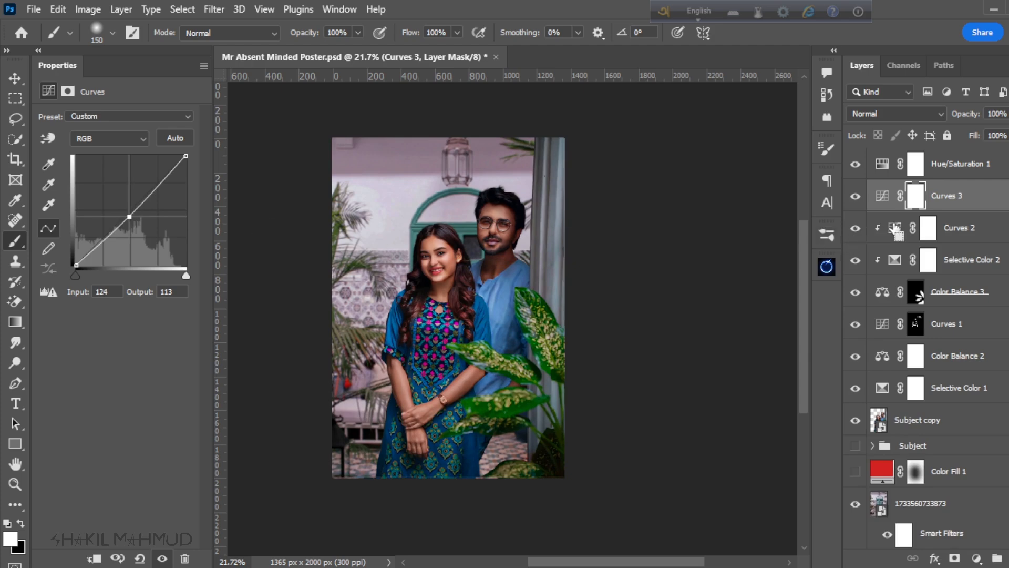
{"action": "key", "text": "ctrl+i"}
Step: Paint white on the darkening Curves mask over the grey curtain and between the plant stems, using a soft brush reduced to 60 px for detail
{"action": "scroll", "coordinate": [504, 315], "scroll_direction": "up", "scroll_amount": 10}
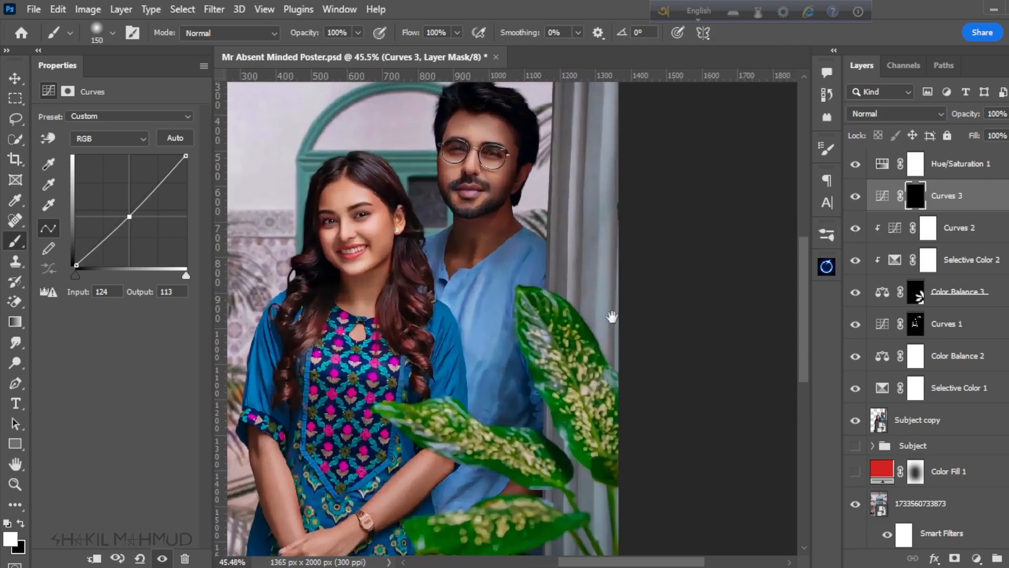
{"action": "left_click_drag", "start_coordinate": [611, 318], "coordinate": [599, 504]}
{"action": "key", "text": "bracketleft"}
{"action": "key", "text": "bracketleft"}
{"action": "key", "text": "bracketleft"}
{"action": "key", "text": "bracketleft"}
{"action": "key", "text": "bracketleft"}
{"action": "key", "text": "bracketleft"}
{"action": "left_click_drag", "start_coordinate": [574, 167], "coordinate": [555, 531]}
{"action": "scroll", "coordinate": [531, 316], "scroll_direction": "down", "scroll_amount": 2}
{"action": "left_click_drag", "start_coordinate": [537, 315], "coordinate": [537, 467]}
{"action": "scroll", "coordinate": [578, 441], "scroll_direction": "down", "scroll_amount": 10}
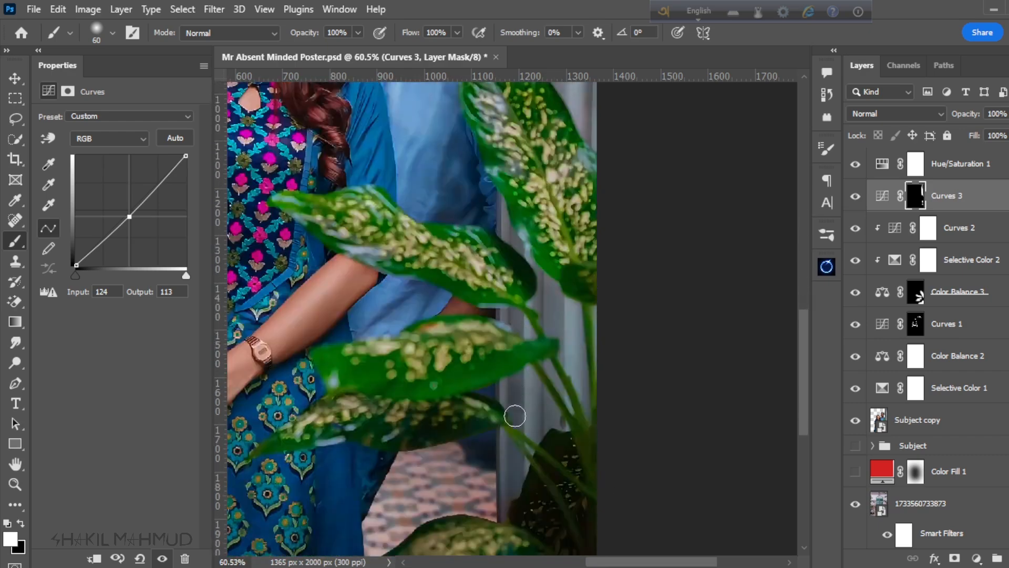
{"action": "scroll", "coordinate": [516, 230], "scroll_direction": "down", "scroll_amount": 3}
{"action": "left_click_drag", "start_coordinate": [530, 263], "coordinate": [573, 437]}
{"action": "key", "text": "bracketright"}
{"action": "key", "text": "bracketright"}
{"action": "key", "text": "bracketright"}
{"action": "key", "text": "bracketright"}
{"action": "key", "text": "bracketright"}
{"action": "key", "text": "bracketright"}
{"action": "key", "text": "bracketright"}
{"action": "key", "text": "bracketright"}
{"action": "key", "text": "bracketright"}
{"action": "key", "text": "bracketright"}
{"action": "key", "text": "bracketright"}
{"action": "key", "text": "bracketright"}
{"action": "scroll", "coordinate": [508, 460], "scroll_direction": "down", "scroll_amount": 5}
{"action": "scroll", "coordinate": [600, 392], "scroll_direction": "up", "scroll_amount": 3}
{"action": "scroll", "coordinate": [600, 392], "scroll_direction": "down", "scroll_amount": 5}
Step: Add a brightening Curves adjustment with a point at input 116, output 122, and invert its mask to black
{"action": "left_click", "coordinate": [976, 558]}
{"action": "left_click", "coordinate": [885, 273]}
{"action": "left_click_drag", "start_coordinate": [127, 215], "coordinate": [126, 213]}
{"action": "left_click", "coordinate": [855, 196]}
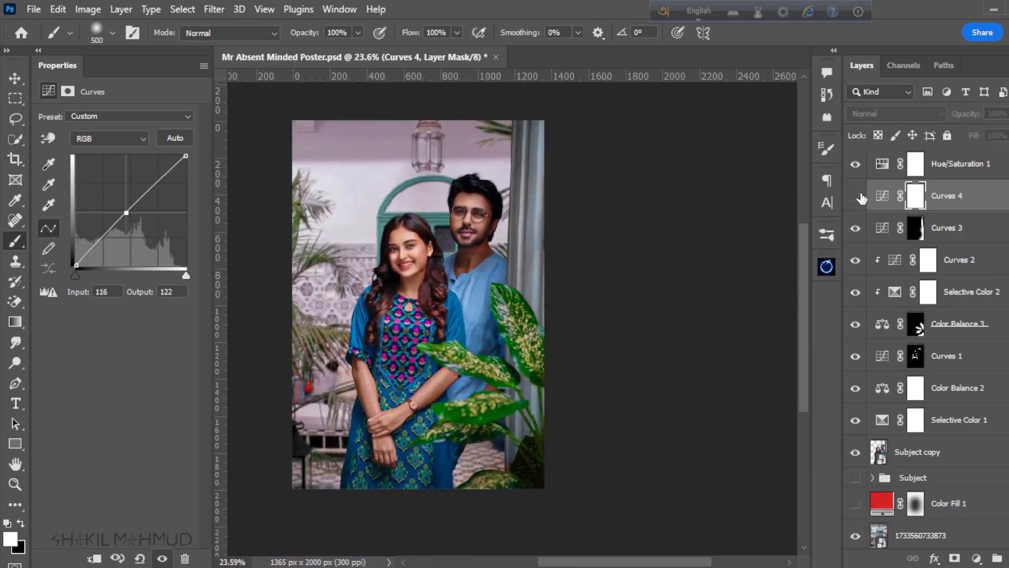
{"action": "left_click", "coordinate": [855, 196]}
{"action": "key", "text": "ctrl+i"}
Step: Paint white on the brightening Curves mask along the curtain and between the plant stems, using a soft brush reduced to 50 px for detail
{"action": "scroll", "coordinate": [561, 268], "scroll_direction": "up", "scroll_amount": 10}
{"action": "left_click_drag", "start_coordinate": [736, 310], "coordinate": [294, 337]}
{"action": "left_click_drag", "start_coordinate": [489, 178], "coordinate": [489, 499]}
{"action": "scroll", "coordinate": [531, 378], "scroll_direction": "down", "scroll_amount": 4}
{"action": "mouse_move", "coordinate": [530, 378]}
{"action": "left_mouse_down"}
{"action": "mouse_move", "coordinate": [527, 237]}
{"action": "mouse_move", "coordinate": [475, 425]}
{"action": "left_mouse_up"}
{"action": "scroll", "coordinate": [527, 237], "scroll_direction": "up", "scroll_amount": 3}
{"action": "left_click_drag", "start_coordinate": [473, 258], "coordinate": [497, 227]}
{"action": "scroll", "coordinate": [456, 491], "scroll_direction": "up", "scroll_amount": 3}
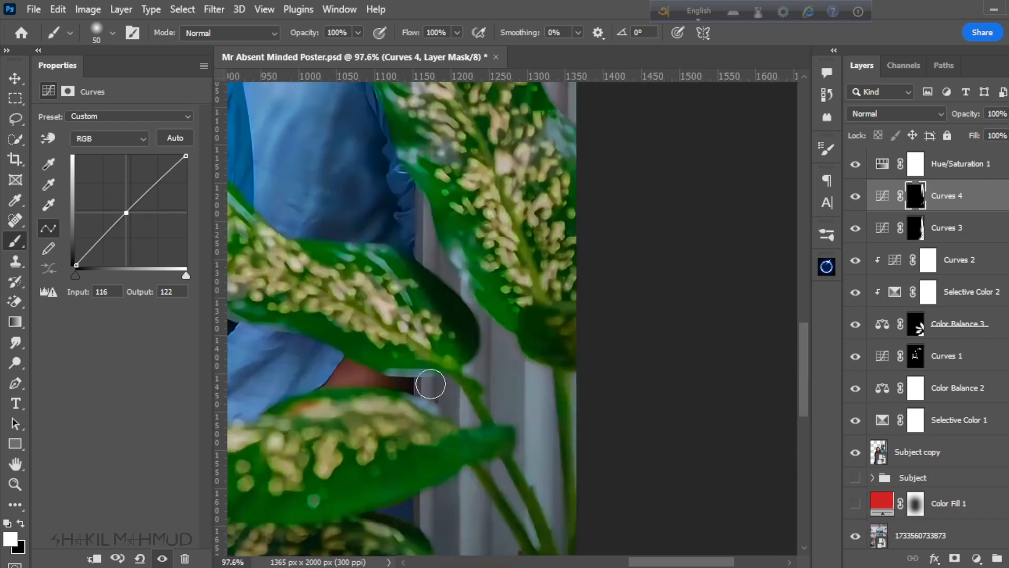
{"action": "scroll", "coordinate": [427, 387], "scroll_direction": "down", "scroll_amount": 7}
{"action": "scroll", "coordinate": [523, 394], "scroll_direction": "down", "scroll_amount": 1}
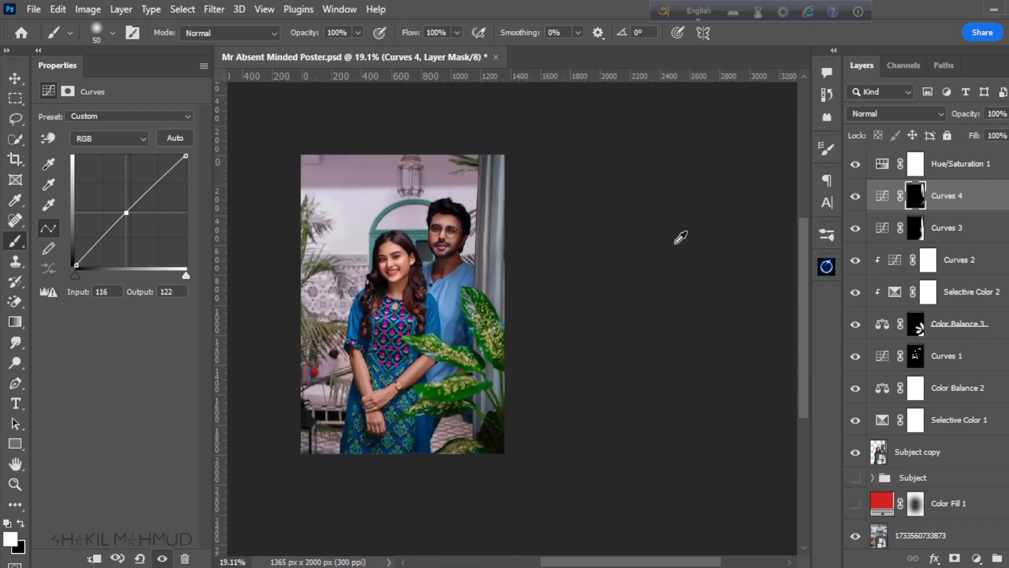
Step: Compare the curtain with and without the brightening Curves adjustment, then examine the whole poster
{"action": "left_click", "coordinate": [858, 194]}
{"action": "left_click", "coordinate": [857, 195]}
{"action": "left_click", "coordinate": [856, 195]}
{"action": "left_click", "coordinate": [856, 195]}
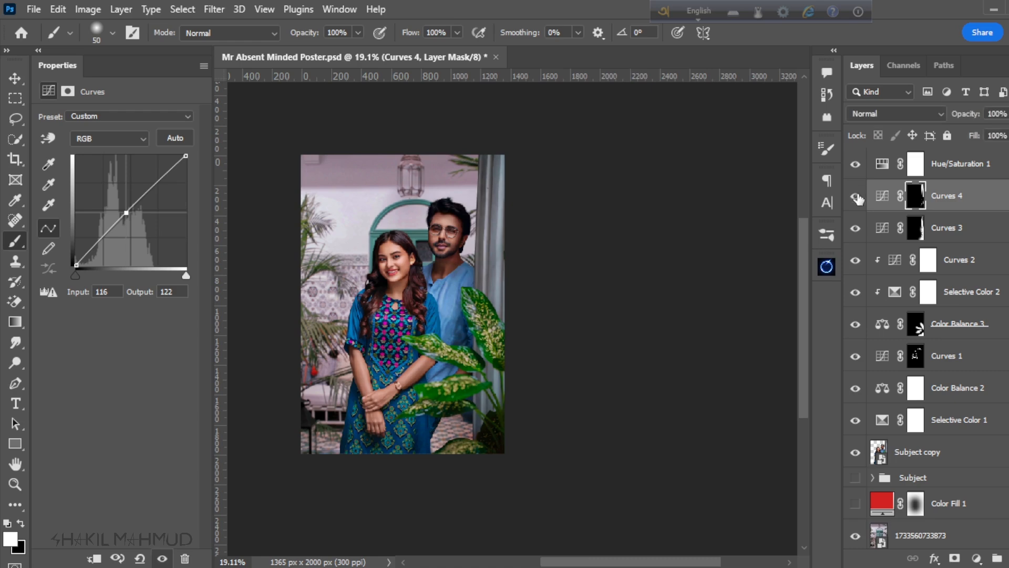
{"action": "scroll", "coordinate": [504, 326], "scroll_direction": "down", "scroll_amount": 3}
{"action": "scroll", "coordinate": [445, 263], "scroll_direction": "up", "scroll_amount": 3}
{"action": "scroll", "coordinate": [474, 347], "scroll_direction": "up", "scroll_amount": 2}
{"action": "scroll", "coordinate": [519, 294], "scroll_direction": "down", "scroll_amount": 5}
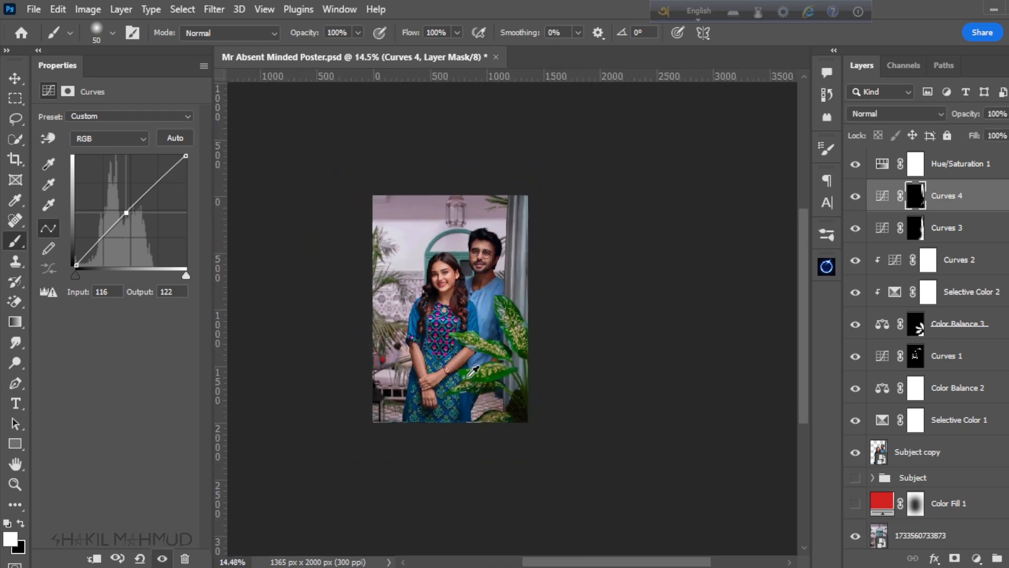
{"action": "scroll", "coordinate": [472, 371], "scroll_direction": "up", "scroll_amount": 4}
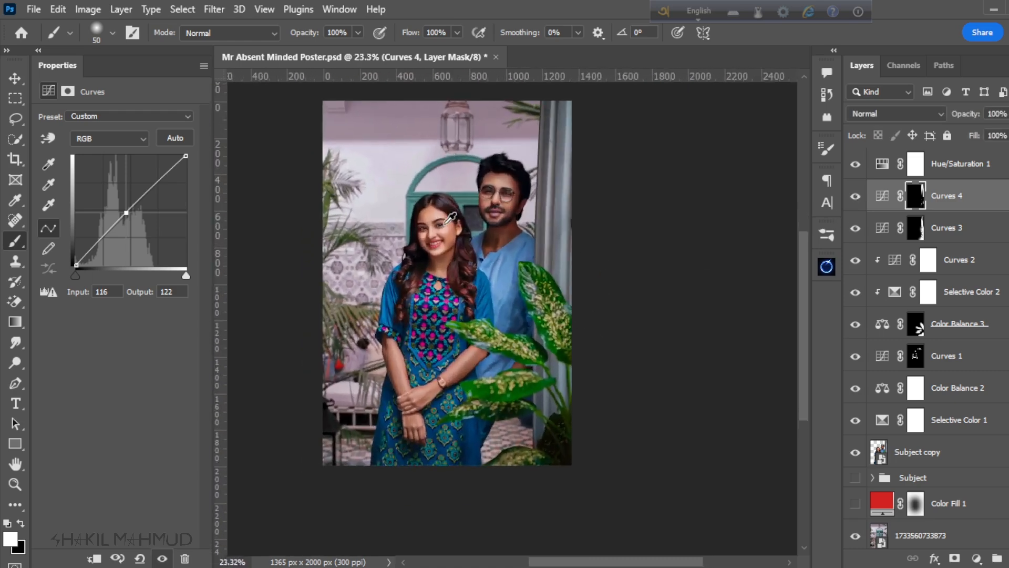
Step: Switch to the Move tool and save the poster document
{"action": "left_click", "coordinate": [15, 78]}
{"action": "scroll", "coordinate": [568, 401], "scroll_direction": "down", "scroll_amount": 2}
{"action": "scroll", "coordinate": [521, 252], "scroll_direction": "up", "scroll_amount": 2}
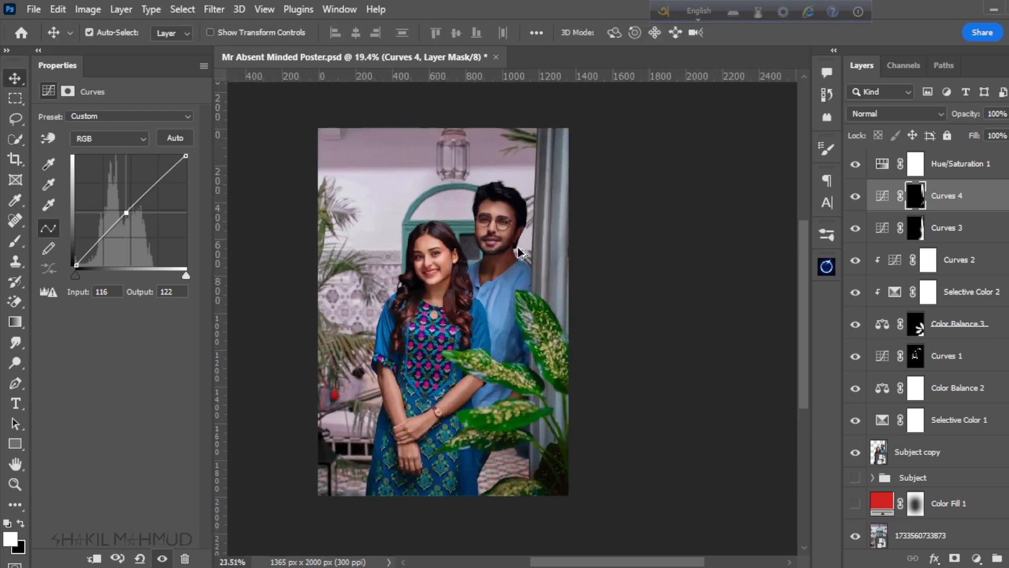
{"action": "scroll", "coordinate": [544, 224], "scroll_direction": "down", "scroll_amount": 1}
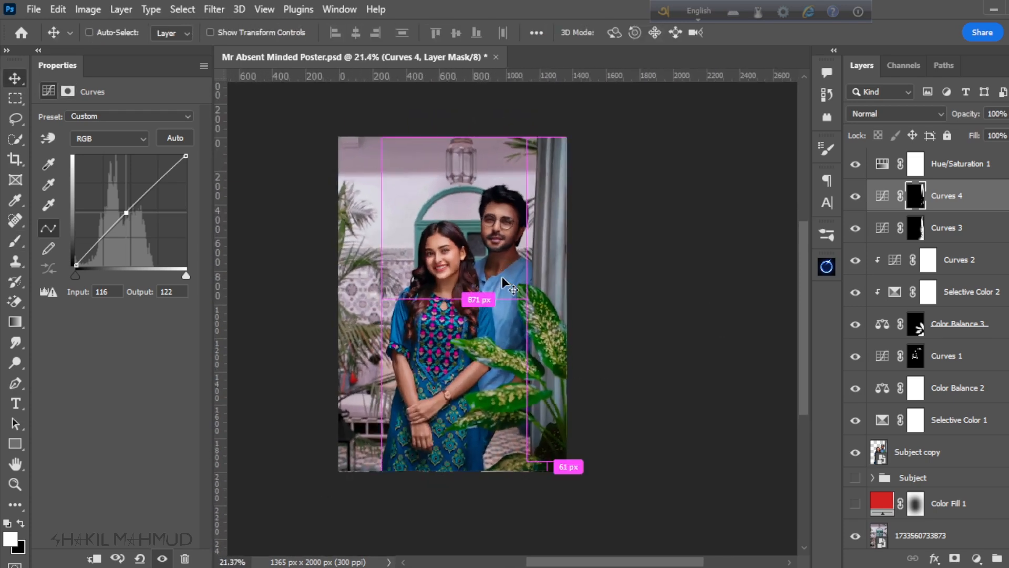
{"action": "key", "text": "ctrl+s"}
{"action": "scroll", "coordinate": [489, 295], "scroll_direction": "down", "scroll_amount": 1}
{"action": "scroll", "coordinate": [489, 298], "scroll_direction": "up", "scroll_amount": 2}
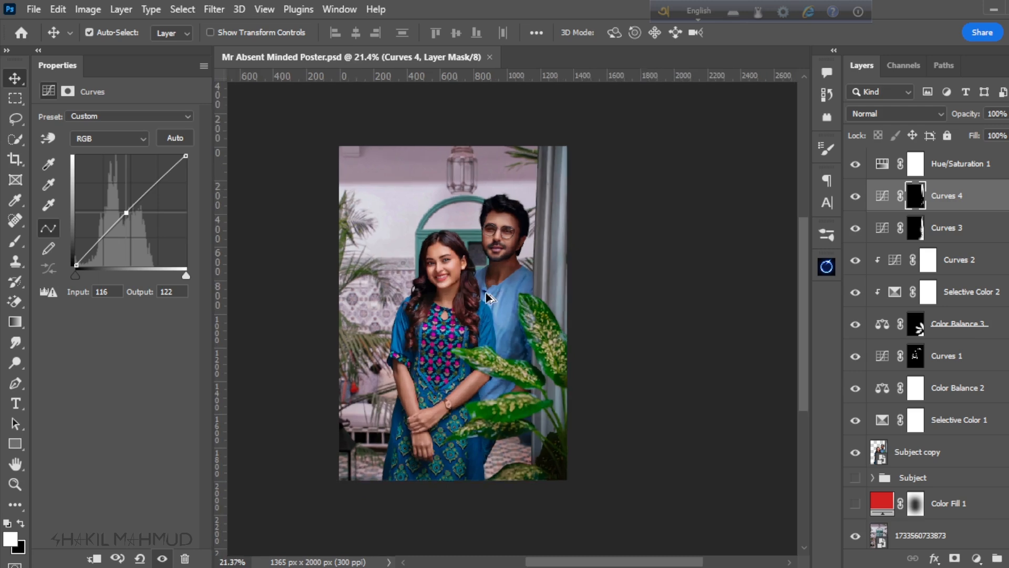
Step: Add a darkening Curves adjustment above Hue/Saturation 1 with a point at input 150, output 103, and invert its mask to black
{"action": "left_click", "coordinate": [965, 164]}
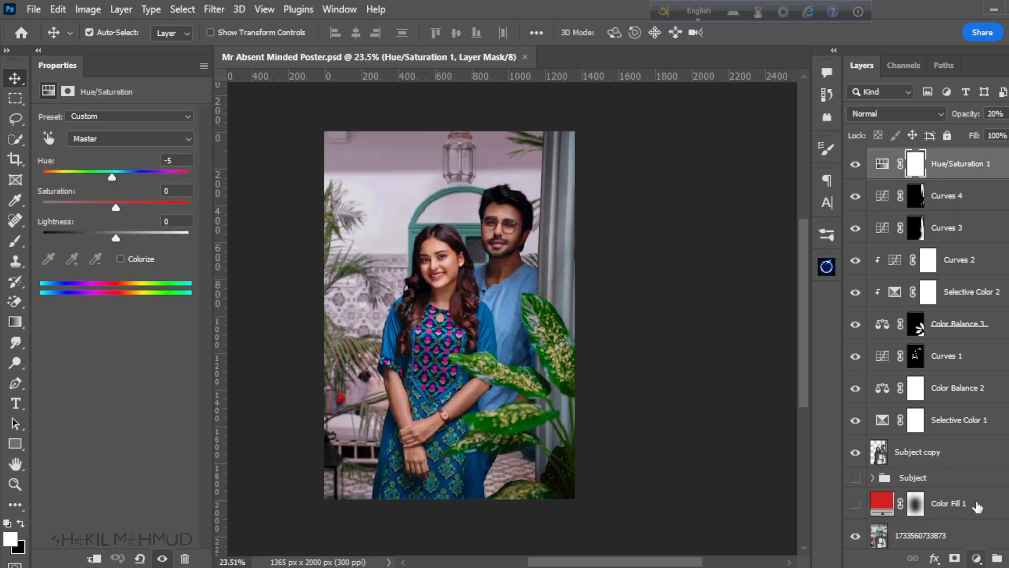
{"action": "left_click", "coordinate": [976, 558]}
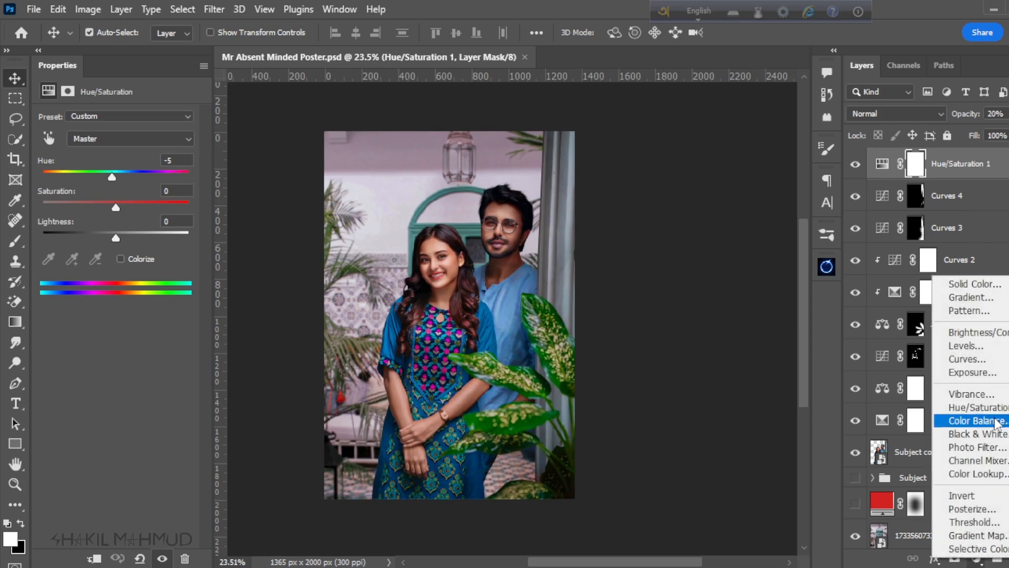
{"action": "left_click", "coordinate": [964, 359]}
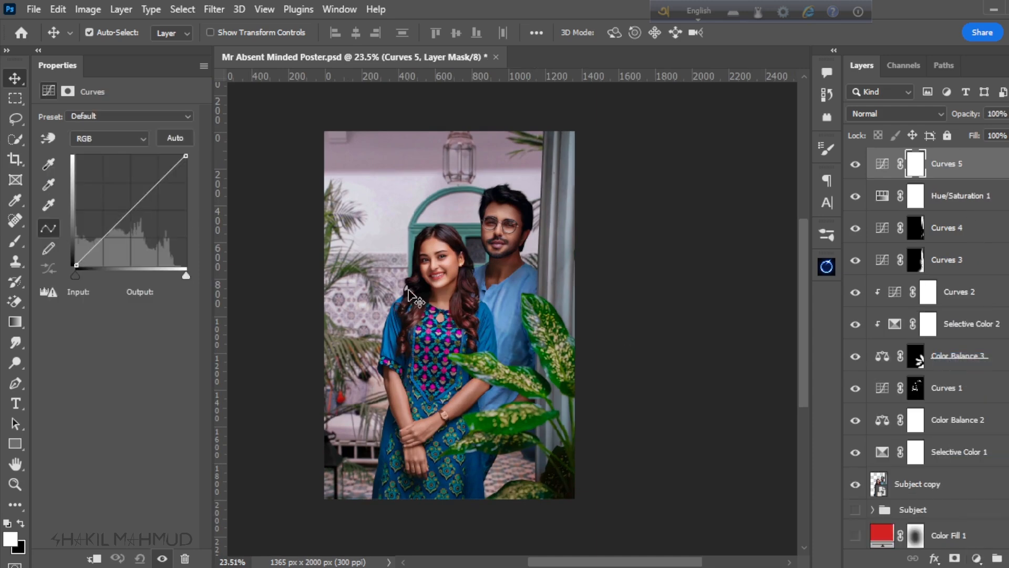
{"action": "left_click_drag", "start_coordinate": [130, 215], "coordinate": [131, 217]}
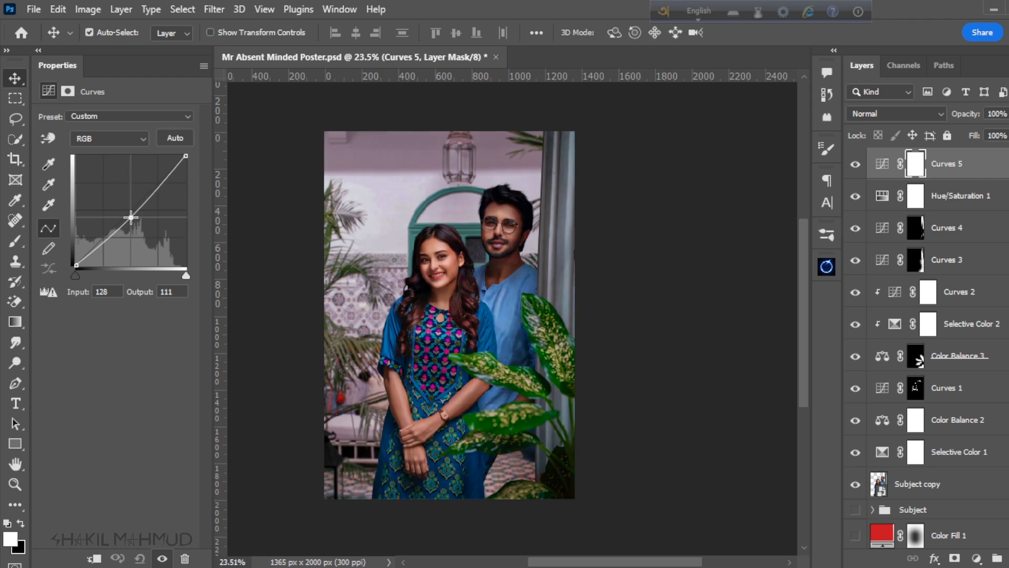
{"action": "left_click_drag", "start_coordinate": [131, 216], "coordinate": [137, 236]}
{"action": "left_click_drag", "start_coordinate": [141, 222], "coordinate": [141, 220]}
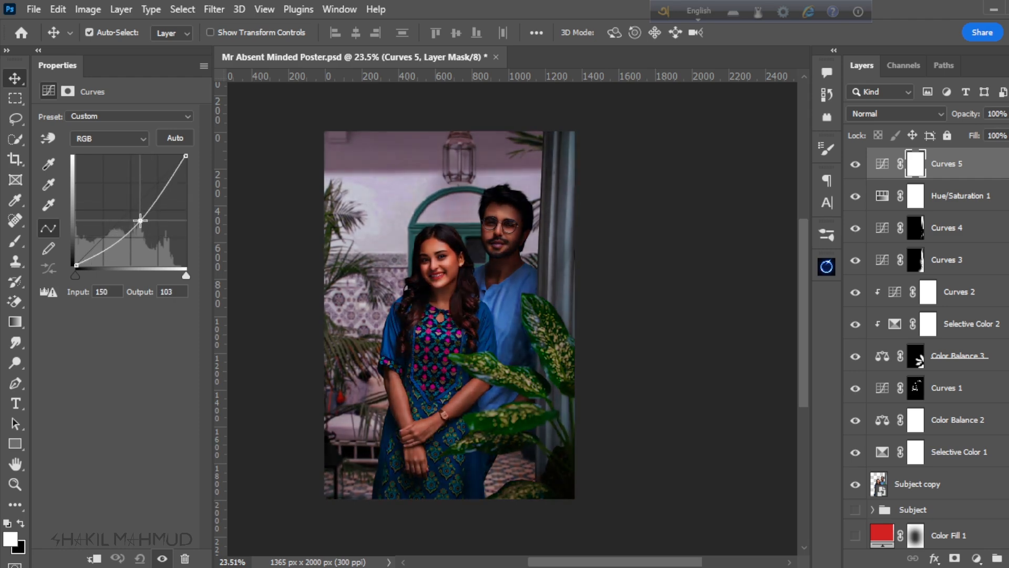
{"action": "left_click", "coordinate": [855, 164]}
{"action": "key", "text": "ctrl+i"}
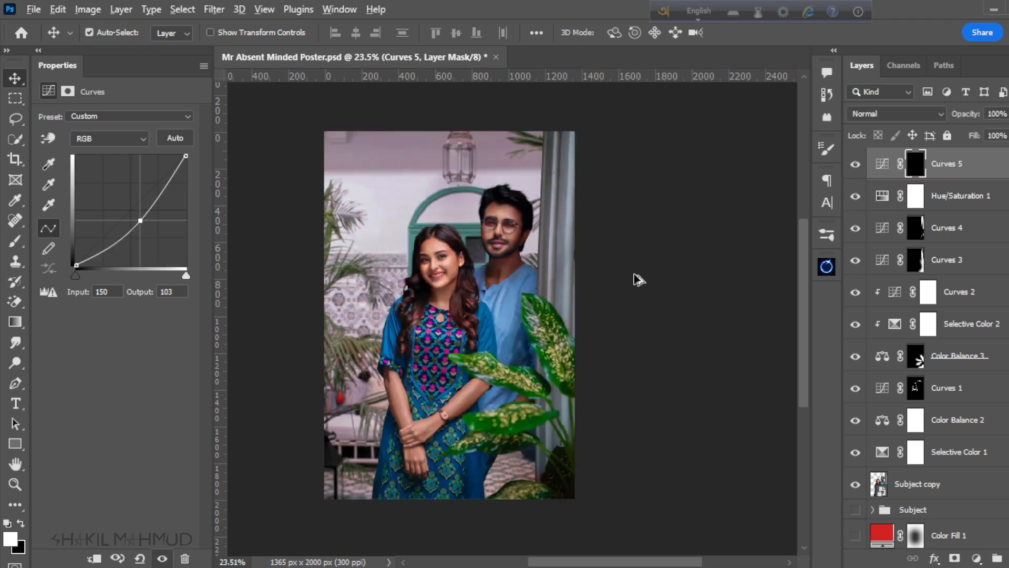
Step: Select the Brush tool with white and enlarge the soft brush to 1100 px
{"action": "left_click", "coordinate": [20, 241]}
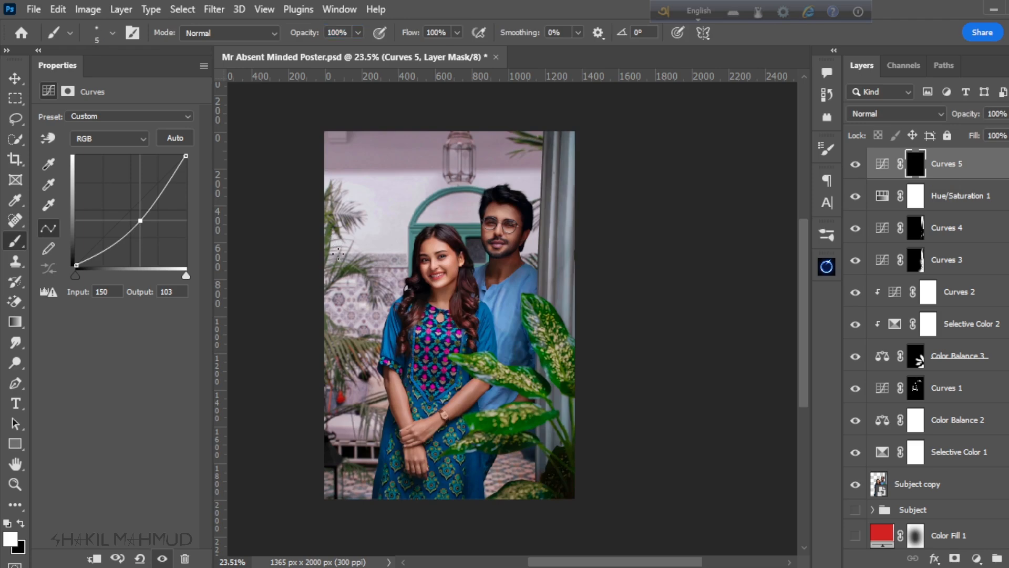
{"action": "key", "text": "bracketright"}
{"action": "key", "text": "bracketright"}
{"action": "key", "text": "bracketright"}
{"action": "key", "text": "bracketright"}
{"action": "key", "text": "bracketright"}
{"action": "key", "text": "bracketright"}
{"action": "key", "text": "bracketright"}
{"action": "key", "text": "bracketright"}
{"action": "key", "text": "bracketright"}
{"action": "key", "text": "bracketright"}
{"action": "key", "text": "bracketright"}
{"action": "key", "text": "bracketright"}
{"action": "key", "text": "bracketright"}
{"action": "key", "text": "bracketright"}
{"action": "key", "text": "bracketright"}
{"action": "key", "text": "bracketright"}
{"action": "key", "text": "bracketright"}
{"action": "key", "text": "bracketright"}
{"action": "key", "text": "bracketright"}
{"action": "key", "text": "bracketright"}
Step: Try painting the darkening in along the poster's left edge at 100% brush opacity, then undo the stroke
{"action": "mouse_move", "coordinate": [304, 149]}
{"action": "left_mouse_down"}
{"action": "mouse_move", "coordinate": [277, 223]}
{"action": "mouse_move", "coordinate": [258, 443]}
{"action": "left_mouse_up"}
{"action": "scroll", "coordinate": [466, 262], "scroll_direction": "down", "scroll_amount": 3}
{"action": "key", "text": "ctrl+z"}
{"action": "scroll", "coordinate": [360, 195], "scroll_direction": "up", "scroll_amount": 2}
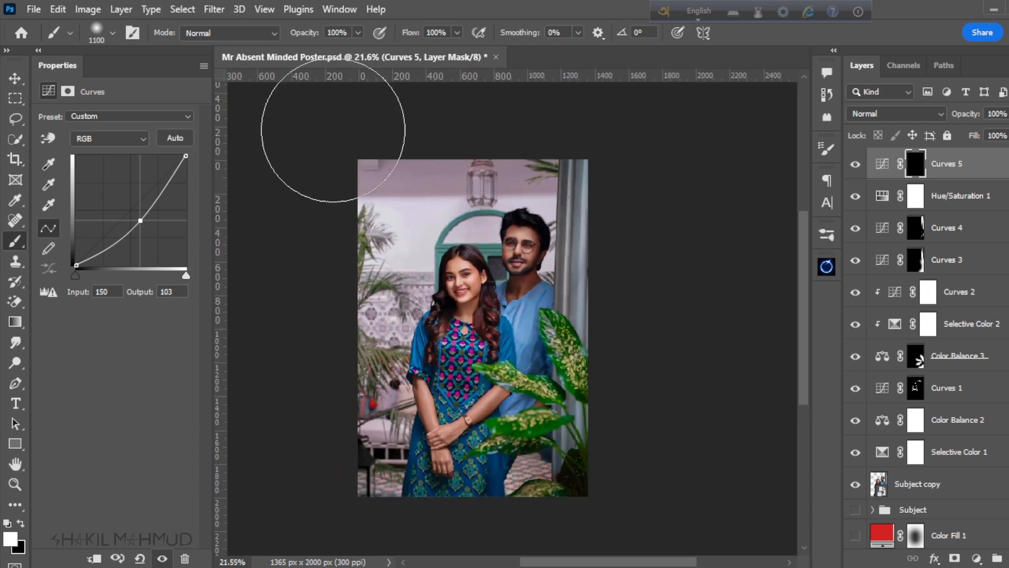
Step: Lower the brush opacity to 58% and paint white on the new Curves mask around the poster's outer edges to form a vignette
{"action": "left_click_drag", "start_coordinate": [315, 38], "coordinate": [300, 37]}
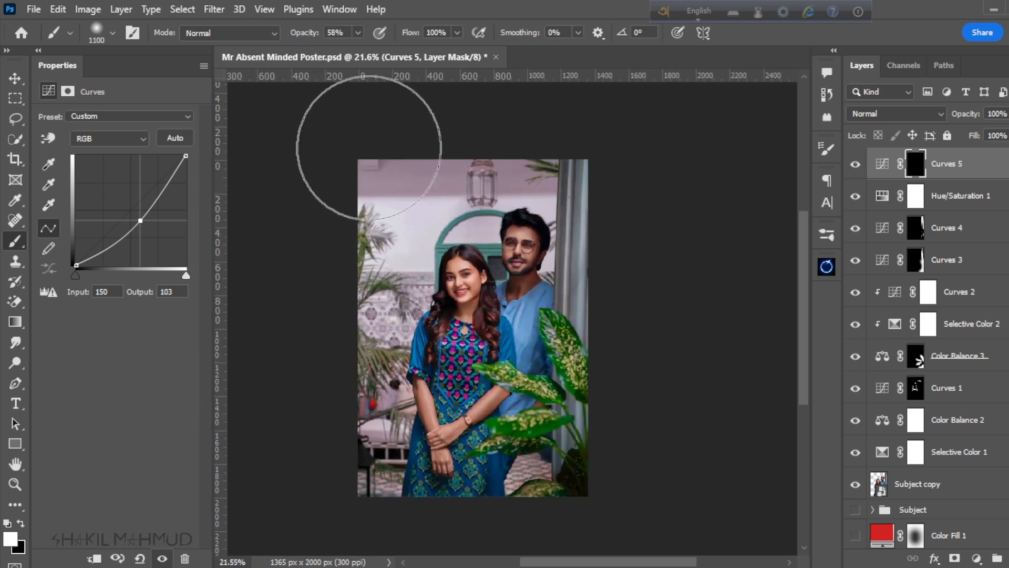
{"action": "left_click_drag", "start_coordinate": [534, 90], "coordinate": [668, 248]}
{"action": "scroll", "coordinate": [584, 192], "scroll_direction": "down", "scroll_amount": 3}
{"action": "scroll", "coordinate": [589, 181], "scroll_direction": "up", "scroll_amount": 3}
{"action": "scroll", "coordinate": [501, 338], "scroll_direction": "down", "scroll_amount": 3}
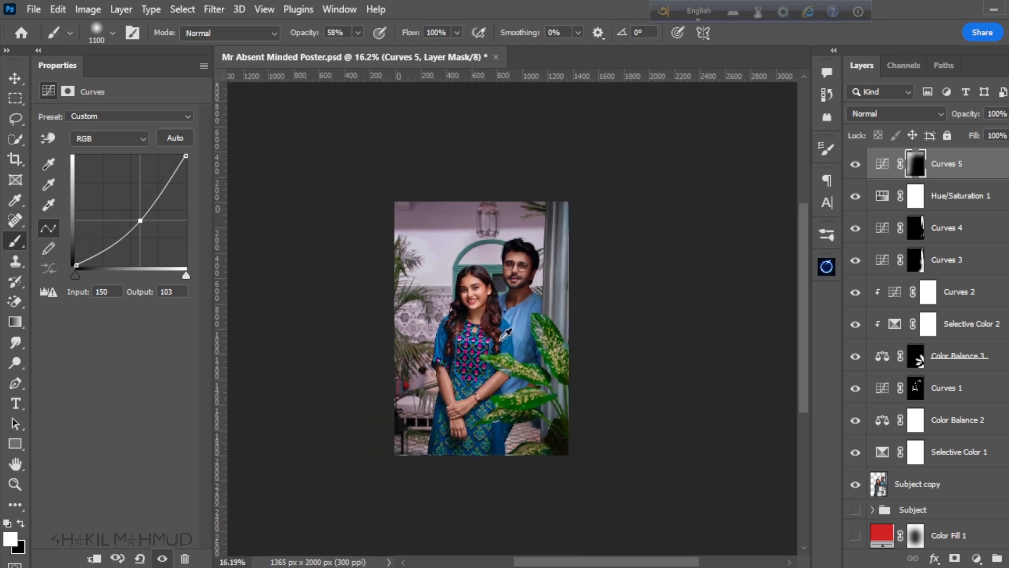
{"action": "scroll", "coordinate": [515, 421], "scroll_direction": "up", "scroll_amount": 3}
{"action": "mouse_move", "coordinate": [304, 403]}
{"action": "left_mouse_down"}
{"action": "mouse_move", "coordinate": [373, 489]}
{"action": "mouse_move", "coordinate": [562, 500]}
{"action": "left_mouse_up"}
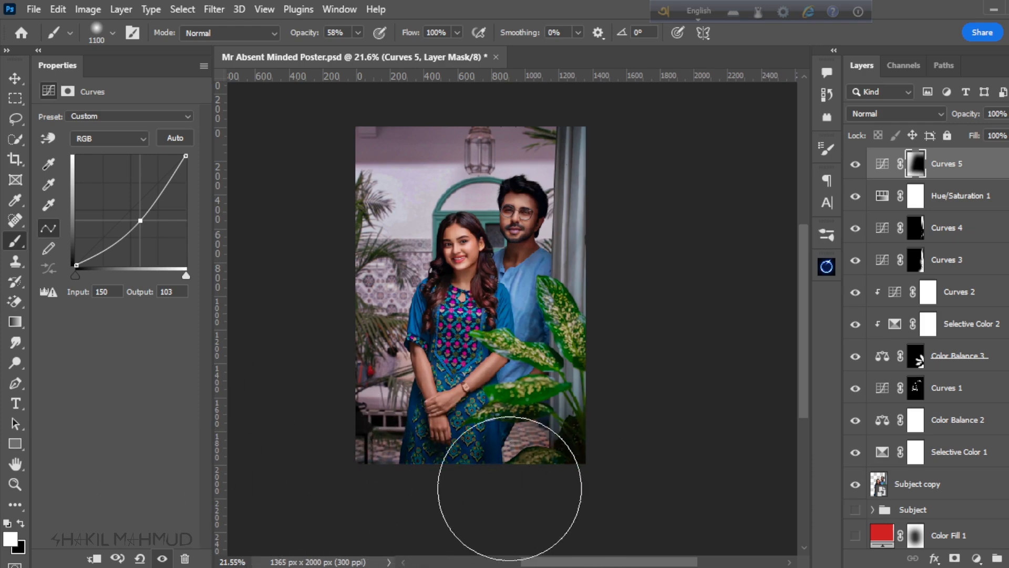
{"action": "scroll", "coordinate": [547, 300], "scroll_direction": "up", "scroll_amount": 2}
{"action": "scroll", "coordinate": [547, 300], "scroll_direction": "down", "scroll_amount": 2}
{"action": "scroll", "coordinate": [562, 327], "scroll_direction": "up", "scroll_amount": 1}
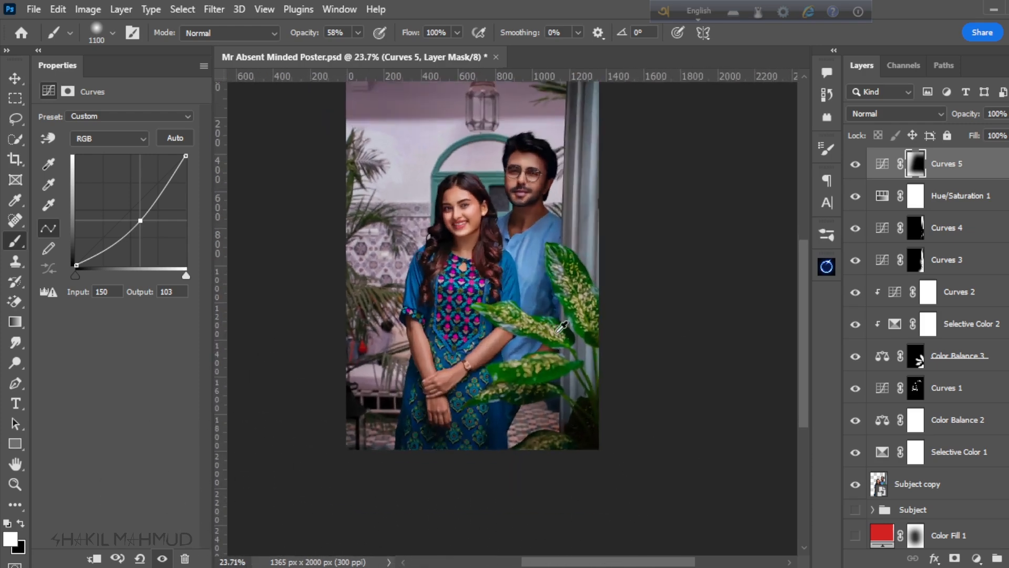
Step: Compare the poster with and without the vignette Curves adjustment
{"action": "left_click", "coordinate": [856, 167]}
{"action": "left_click", "coordinate": [855, 167]}
{"action": "scroll", "coordinate": [476, 382], "scroll_direction": "down", "scroll_amount": 3}
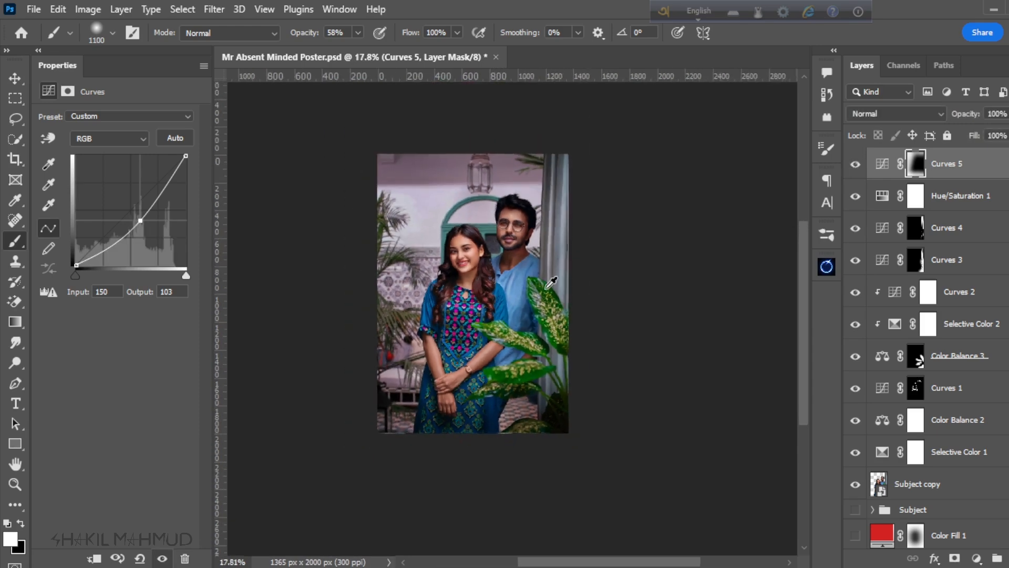
{"action": "scroll", "coordinate": [546, 287], "scroll_direction": "up", "scroll_amount": 2}
{"action": "left_click", "coordinate": [857, 166]}
{"action": "left_click", "coordinate": [856, 166]}
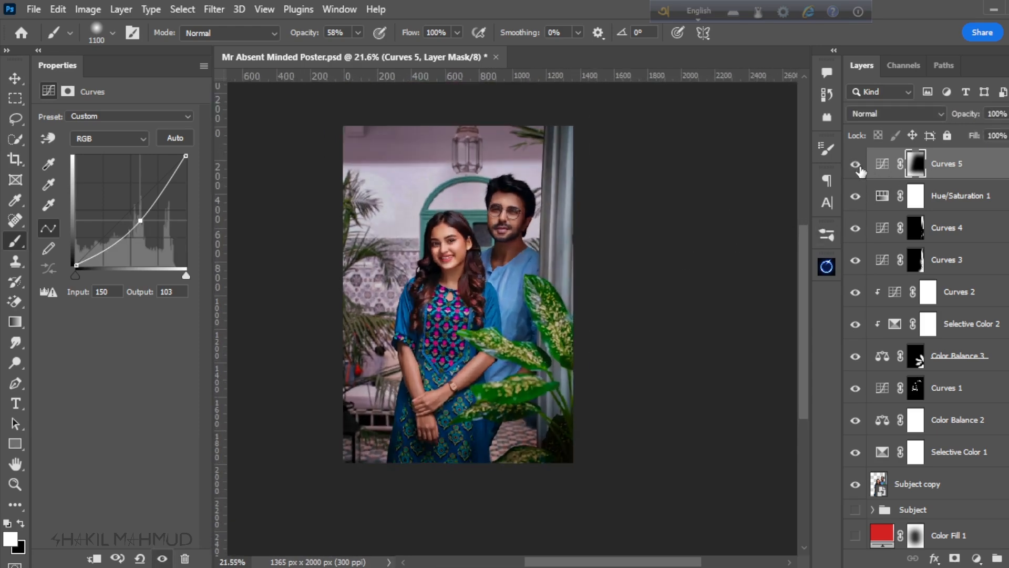
{"action": "left_click", "coordinate": [857, 166]}
{"action": "left_click", "coordinate": [857, 166]}
{"action": "left_click", "coordinate": [858, 166]}
{"action": "left_click", "coordinate": [858, 166]}
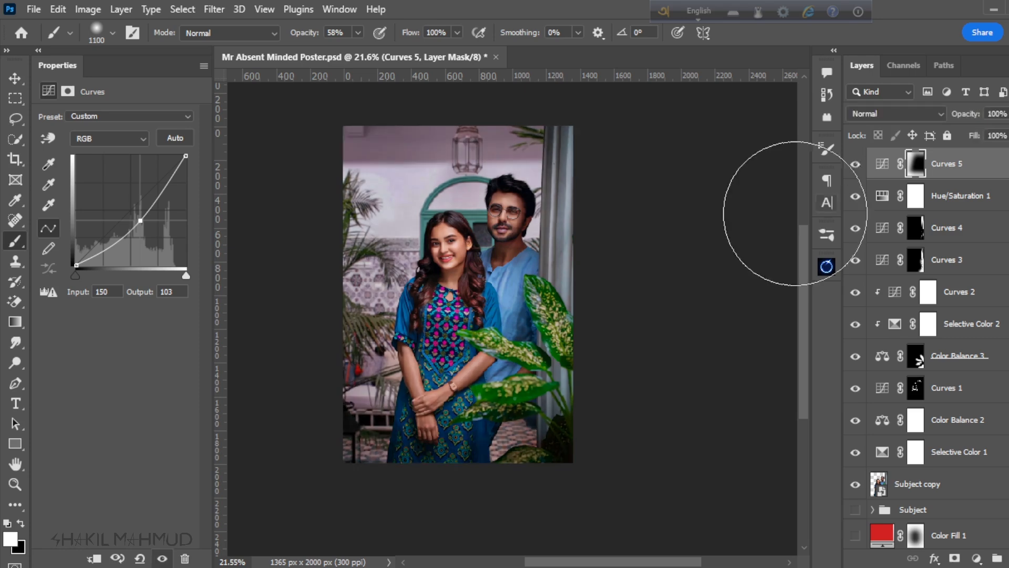
Step: Set the vignette Curves layer's opacity to 70%
{"action": "scroll", "coordinate": [526, 258], "scroll_direction": "up", "scroll_amount": 1}
{"action": "left_click_drag", "start_coordinate": [973, 119], "coordinate": [960, 122]}
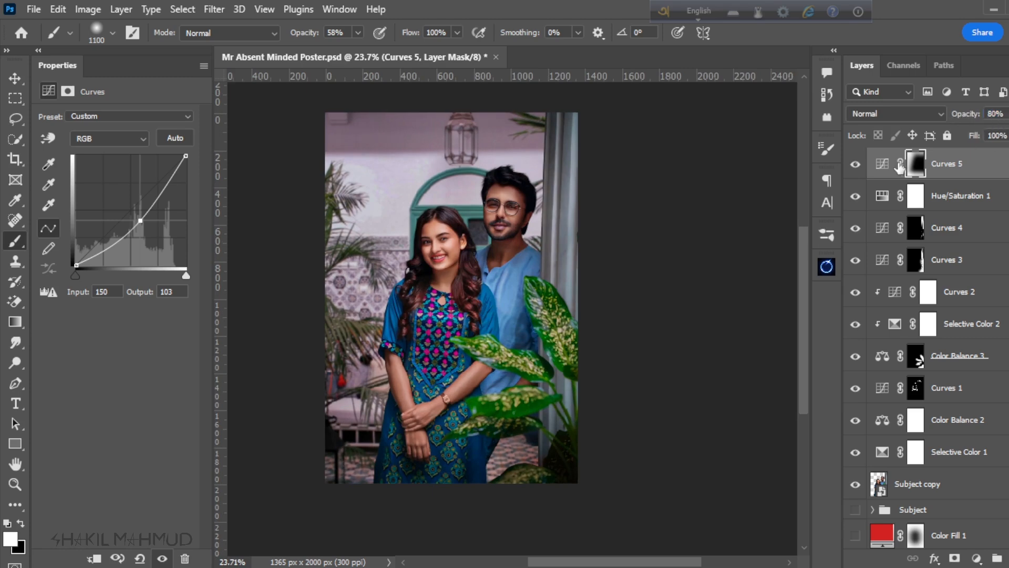
{"action": "type", "text": "70"}
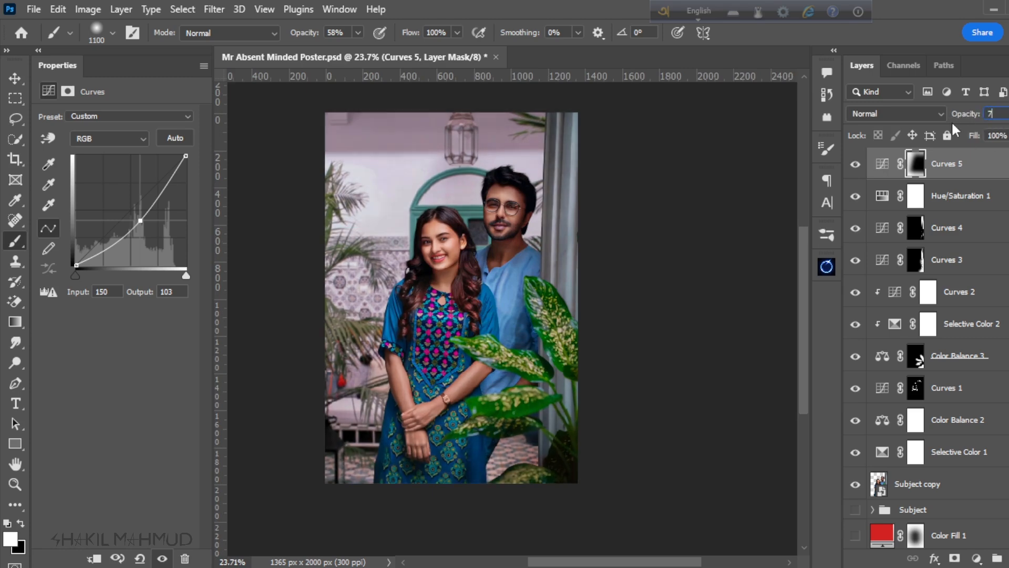
{"action": "key", "text": "Return"}
Step: Compare the poster with and without the softened vignette and examine the darkened edges and upper wall
{"action": "left_click", "coordinate": [854, 167]}
{"action": "left_click", "coordinate": [854, 172]}
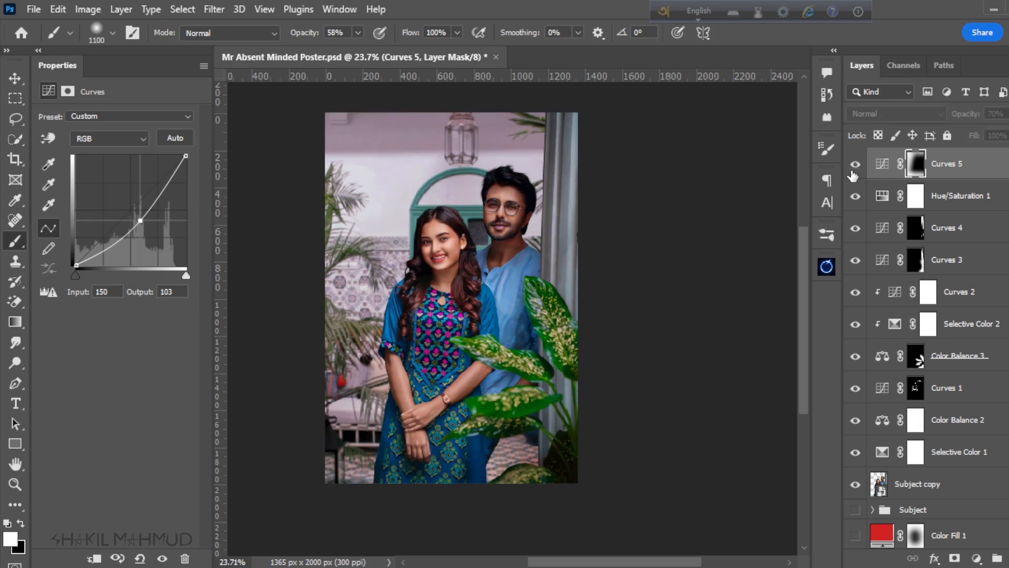
{"action": "left_click", "coordinate": [854, 172]}
{"action": "left_click", "coordinate": [854, 172]}
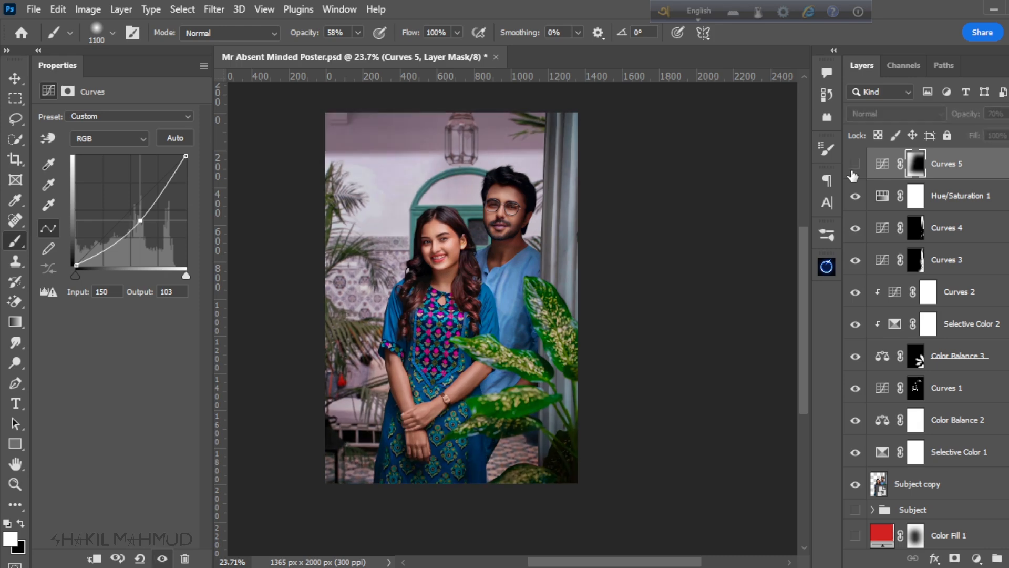
{"action": "left_click", "coordinate": [854, 173]}
{"action": "left_click", "coordinate": [853, 172]}
{"action": "scroll", "coordinate": [437, 215], "scroll_direction": "down", "scroll_amount": 1}
{"action": "scroll", "coordinate": [432, 225], "scroll_direction": "up", "scroll_amount": 2}
{"action": "scroll", "coordinate": [547, 289], "scroll_direction": "down", "scroll_amount": 2}
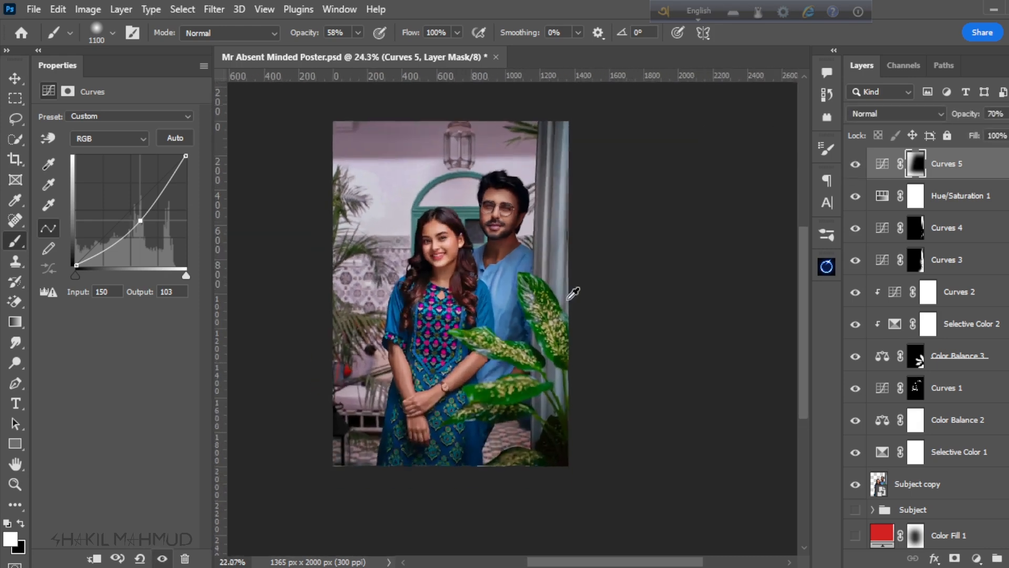
{"action": "scroll", "coordinate": [465, 239], "scroll_direction": "up", "scroll_amount": 2}
{"action": "scroll", "coordinate": [496, 273], "scroll_direction": "down", "scroll_amount": 2}
{"action": "scroll", "coordinate": [507, 135], "scroll_direction": "up", "scroll_amount": 2}
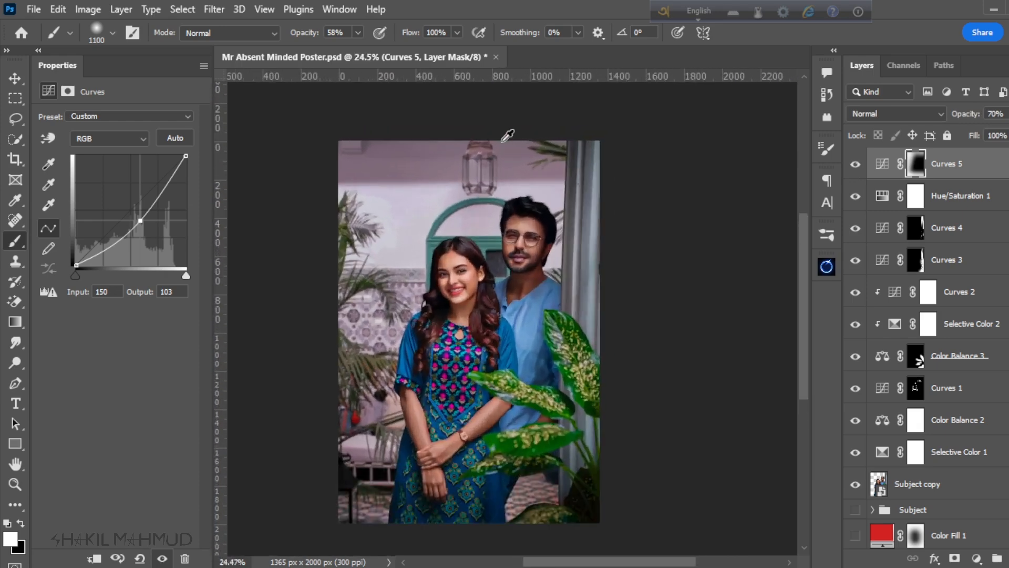
{"action": "scroll", "coordinate": [516, 164], "scroll_direction": "down", "scroll_amount": 1}
{"action": "scroll", "coordinate": [509, 126], "scroll_direction": "up", "scroll_amount": 2}
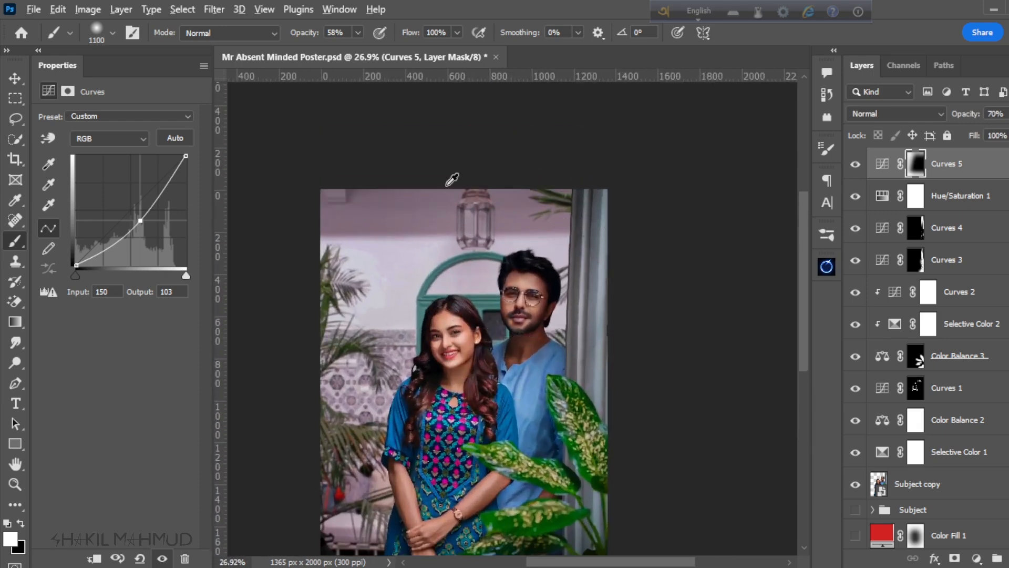
Step: Create a new layer directly above the doorway background and select the Gradient tool with a black-to-transparent linear gradient
{"action": "scroll", "coordinate": [489, 182], "scroll_direction": "up", "scroll_amount": 1}
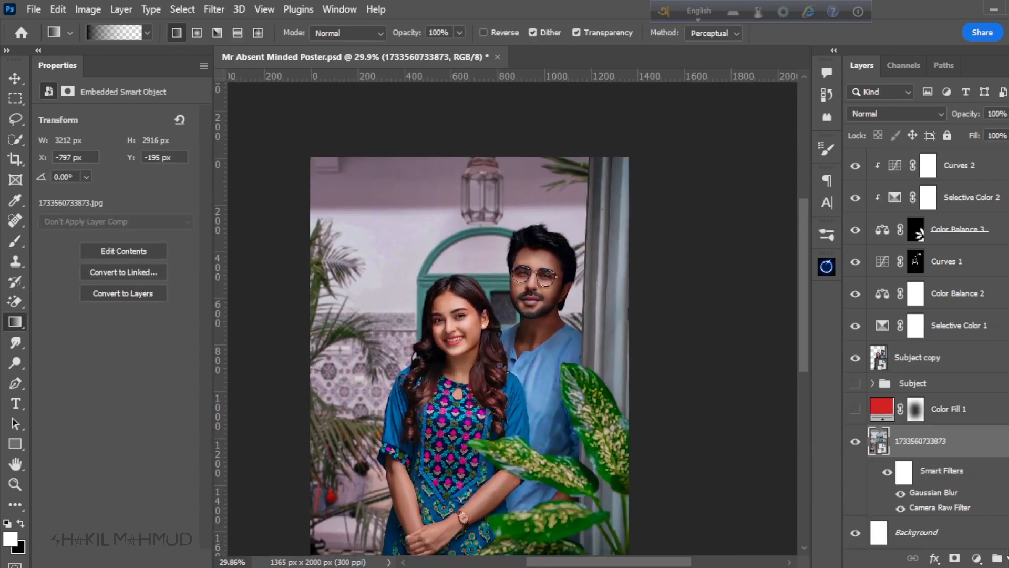
{"action": "key", "text": "ctrl+shift+alt+n"}
{"action": "scroll", "coordinate": [498, 320], "scroll_direction": "down", "scroll_amount": 3}
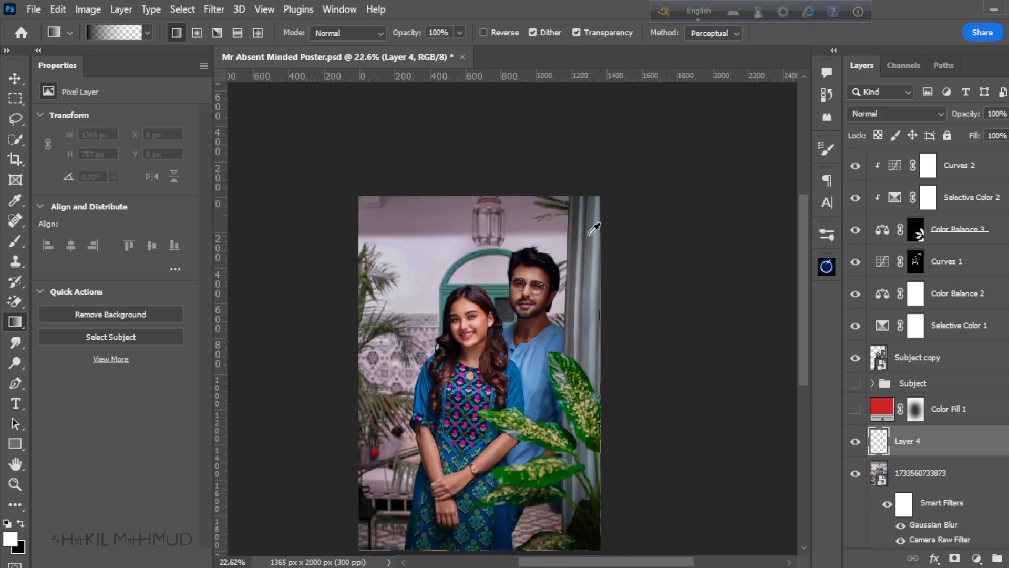
{"action": "scroll", "coordinate": [480, 191], "scroll_direction": "up", "scroll_amount": 2}
Step: Try a black-to-transparent gradient about 904 px tall from the poster's top edge on the new layer, then undo it
{"action": "left_click_drag", "start_coordinate": [455, 153], "coordinate": [456, 323]}
{"action": "scroll", "coordinate": [472, 358], "scroll_direction": "down", "scroll_amount": 1}
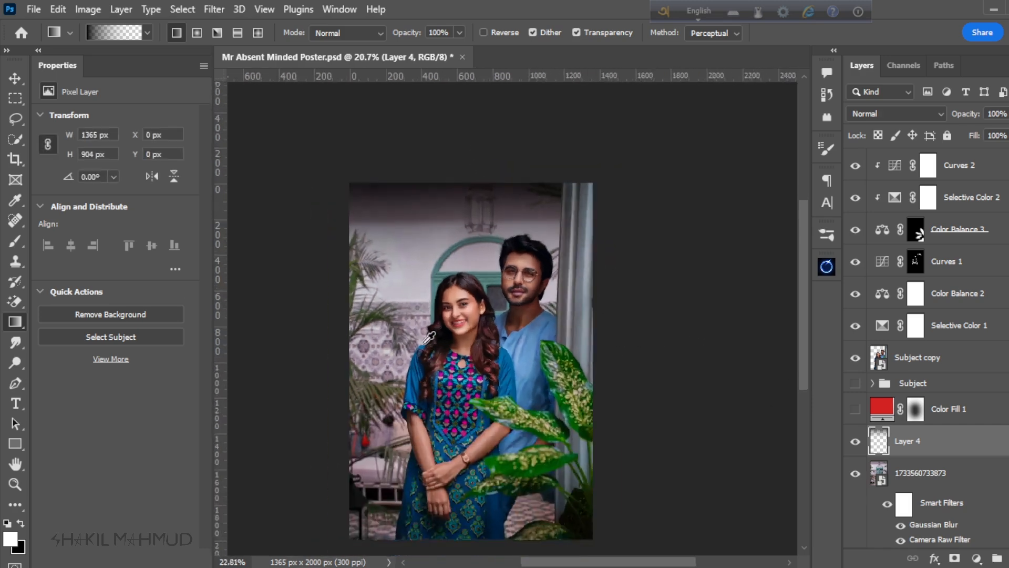
{"action": "scroll", "coordinate": [457, 347], "scroll_direction": "up", "scroll_amount": 2}
{"action": "scroll", "coordinate": [442, 334], "scroll_direction": "down", "scroll_amount": 3}
{"action": "scroll", "coordinate": [444, 189], "scroll_direction": "up", "scroll_amount": 1}
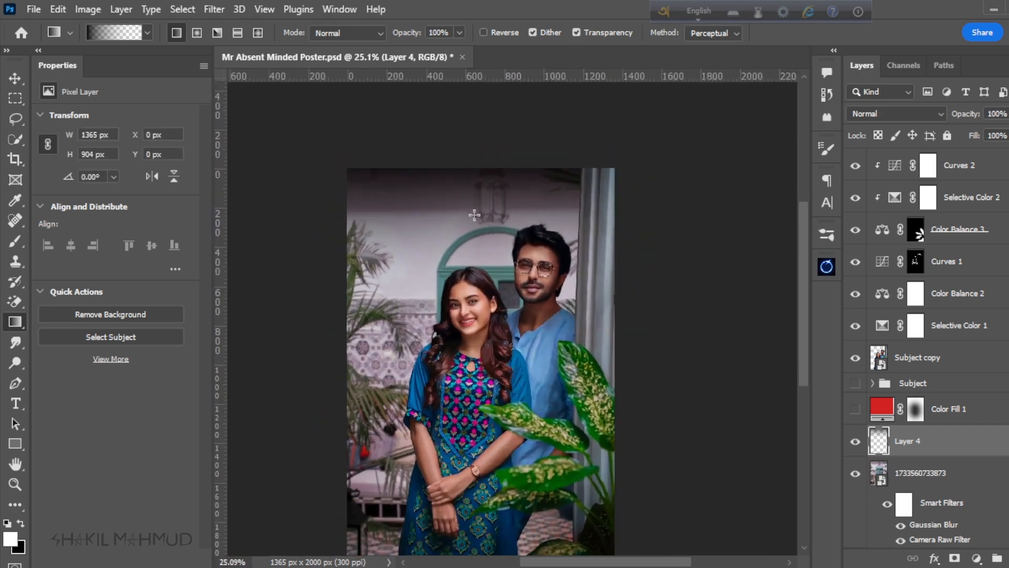
{"action": "key", "text": "ctrl+z"}
Step: Try a longer black-to-transparent gradient, about 1133 px tall, from the top of the background, then undo it
{"action": "left_click_drag", "start_coordinate": [444, 396], "coordinate": [444, 396]}
{"action": "scroll", "coordinate": [457, 280], "scroll_direction": "up", "scroll_amount": 3}
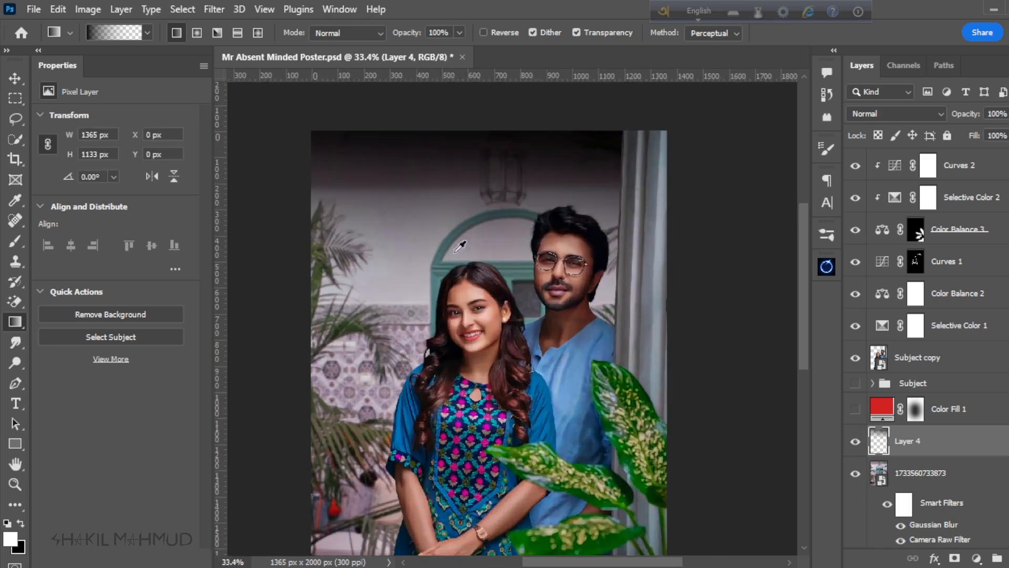
{"action": "scroll", "coordinate": [458, 236], "scroll_direction": "down", "scroll_amount": 4}
{"action": "key", "text": "ctrl+z"}
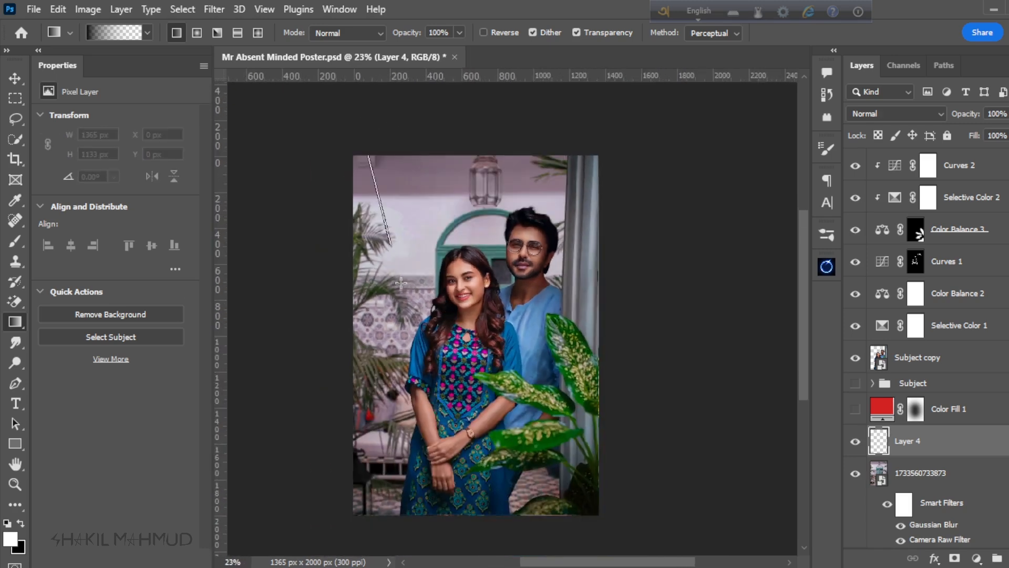
Step: Try further black-to-transparent gradients over the upper background on the empty gradient layer, then undo them
{"action": "left_click_drag", "start_coordinate": [401, 282], "coordinate": [424, 369]}
{"action": "scroll", "coordinate": [427, 258], "scroll_direction": "up", "scroll_amount": 1}
{"action": "key", "text": "ctrl+z"}
{"action": "left_click_drag", "start_coordinate": [439, 112], "coordinate": [434, 318]}
{"action": "scroll", "coordinate": [463, 174], "scroll_direction": "up", "scroll_amount": 2}
{"action": "scroll", "coordinate": [476, 171], "scroll_direction": "down", "scroll_amount": 4}
{"action": "key", "text": "ctrl+z"}
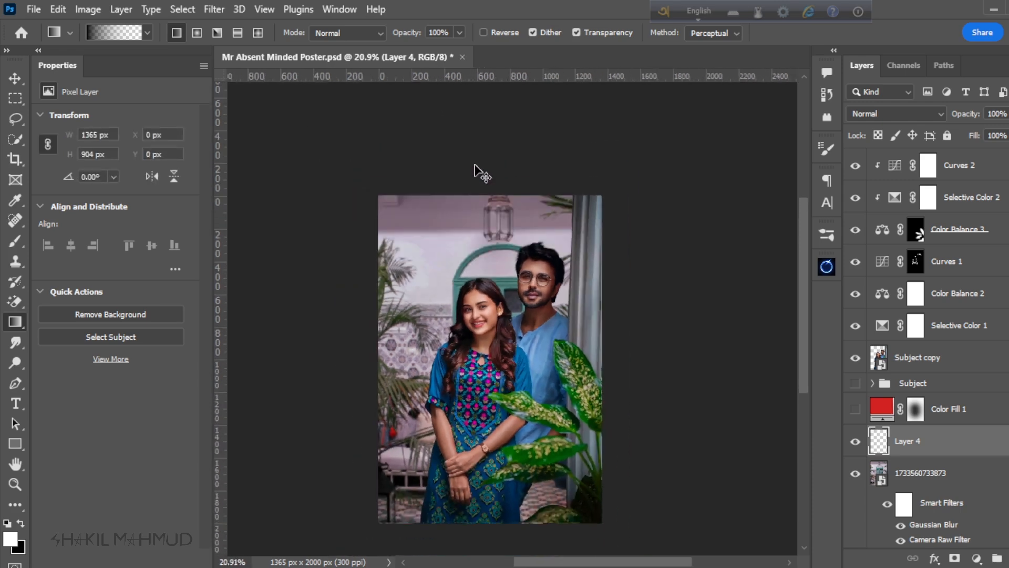
Step: Draw a black-to-transparent gradient about 950 px tall down from the poster's top edge and set the layer's opacity to 80%
{"action": "left_click_drag", "start_coordinate": [476, 171], "coordinate": [488, 280]}
{"action": "scroll", "coordinate": [491, 281], "scroll_direction": "up", "scroll_amount": 2}
{"action": "scroll", "coordinate": [552, 262], "scroll_direction": "down", "scroll_amount": 2}
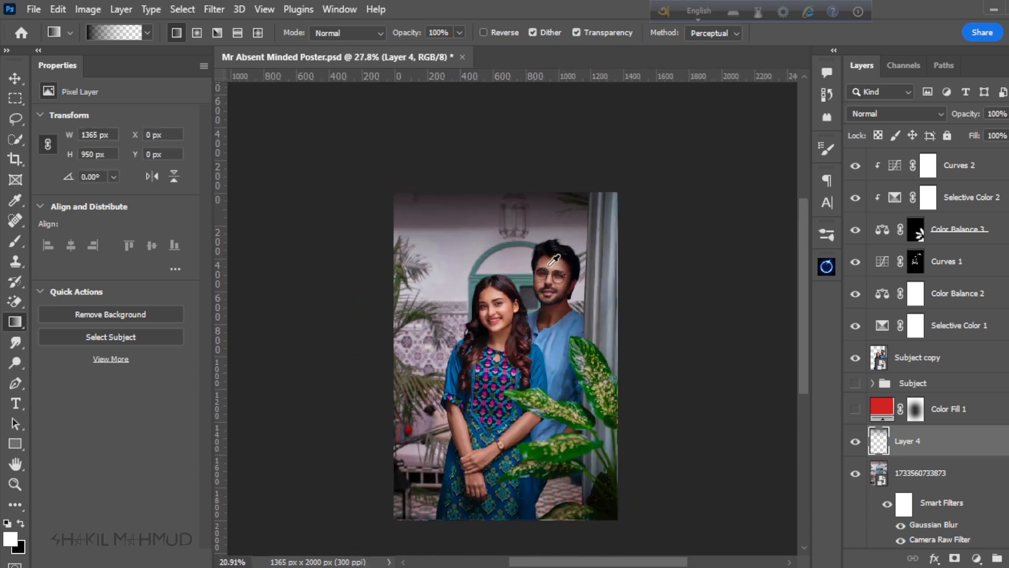
{"action": "scroll", "coordinate": [508, 395], "scroll_direction": "up", "scroll_amount": 2}
{"action": "scroll", "coordinate": [549, 273], "scroll_direction": "up", "scroll_amount": 1}
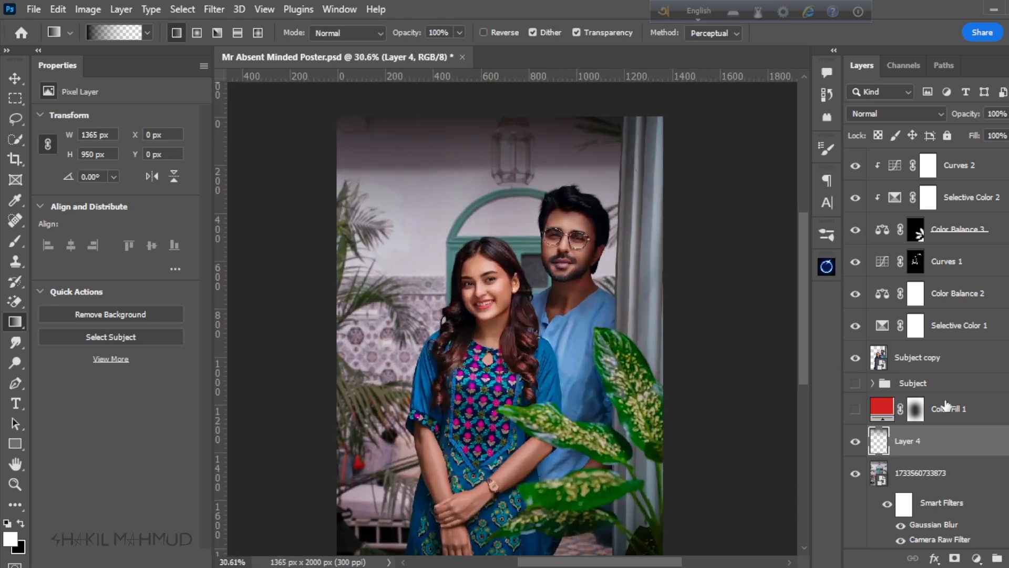
{"action": "type", "text": "80"}
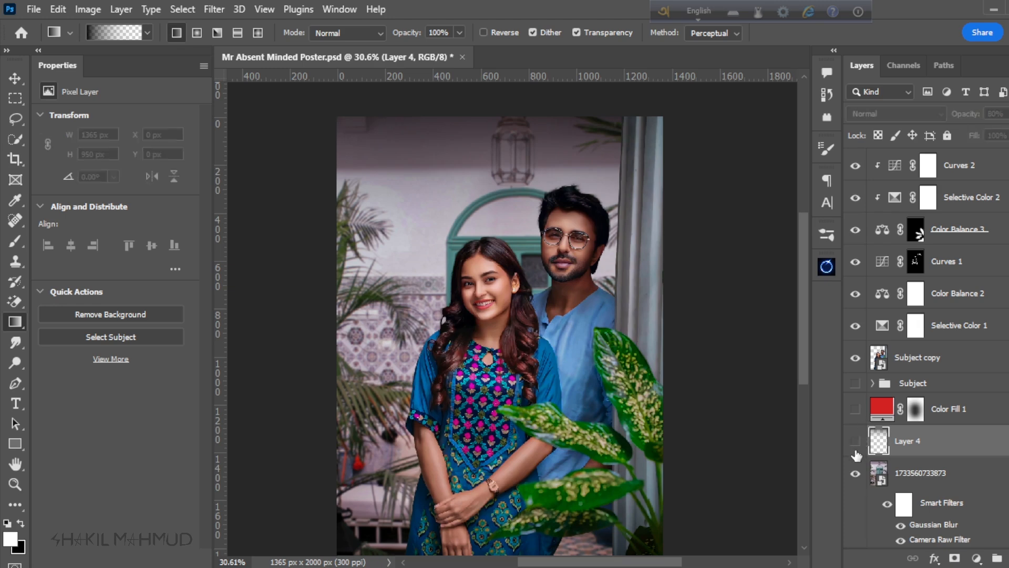
{"action": "scroll", "coordinate": [492, 251], "scroll_direction": "down", "scroll_amount": 2}
{"action": "scroll", "coordinate": [491, 251], "scroll_direction": "up", "scroll_amount": 1}
{"action": "scroll", "coordinate": [491, 251], "scroll_direction": "down", "scroll_amount": 2}
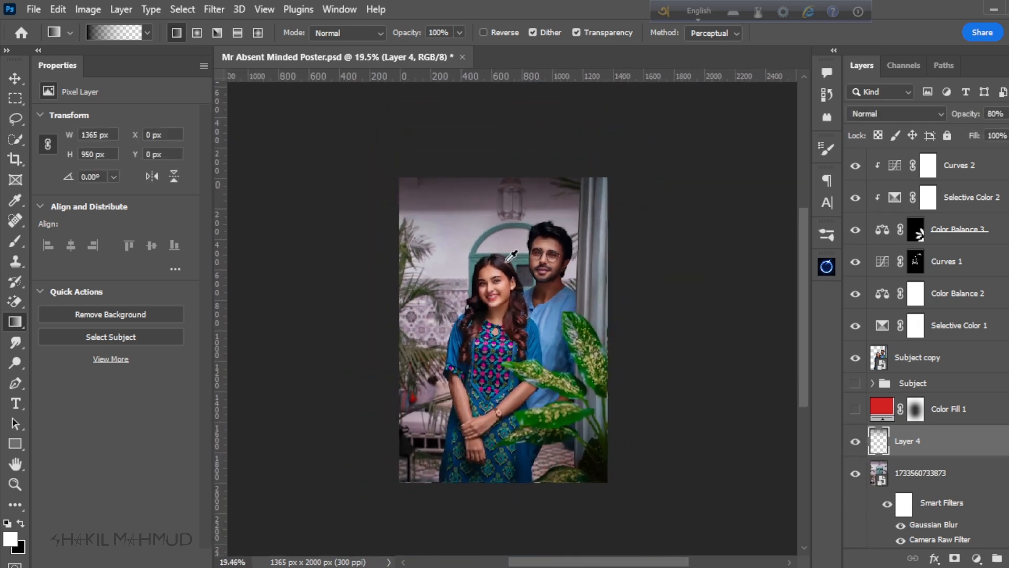
{"action": "scroll", "coordinate": [513, 232], "scroll_direction": "up", "scroll_amount": 3}
{"action": "scroll", "coordinate": [526, 242], "scroll_direction": "down", "scroll_amount": 2}
{"action": "scroll", "coordinate": [579, 288], "scroll_direction": "up", "scroll_amount": 2}
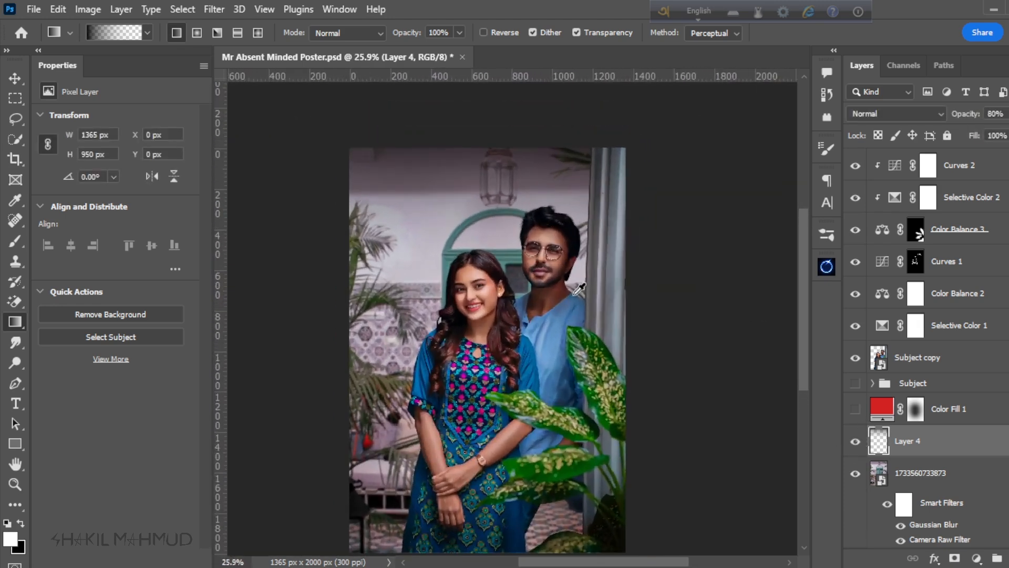
Step: Place the Mr Absent Minded Typo lettering as an embedded image directly above the Curves 5 adjustment layer
{"action": "left_click", "coordinate": [15, 78]}
{"action": "scroll", "coordinate": [941, 193], "scroll_direction": "up", "scroll_amount": 4}
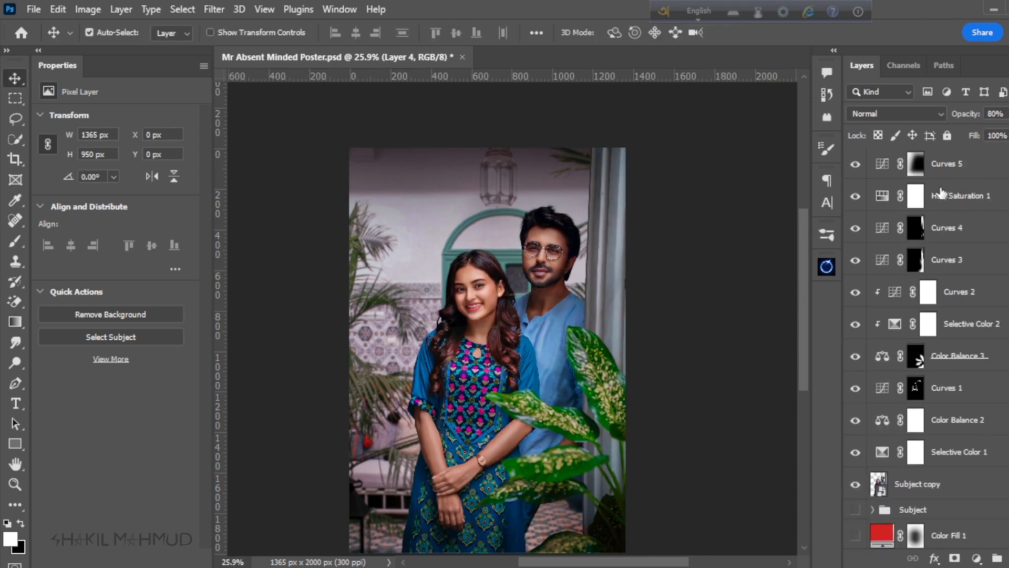
{"action": "left_click", "coordinate": [972, 170]}
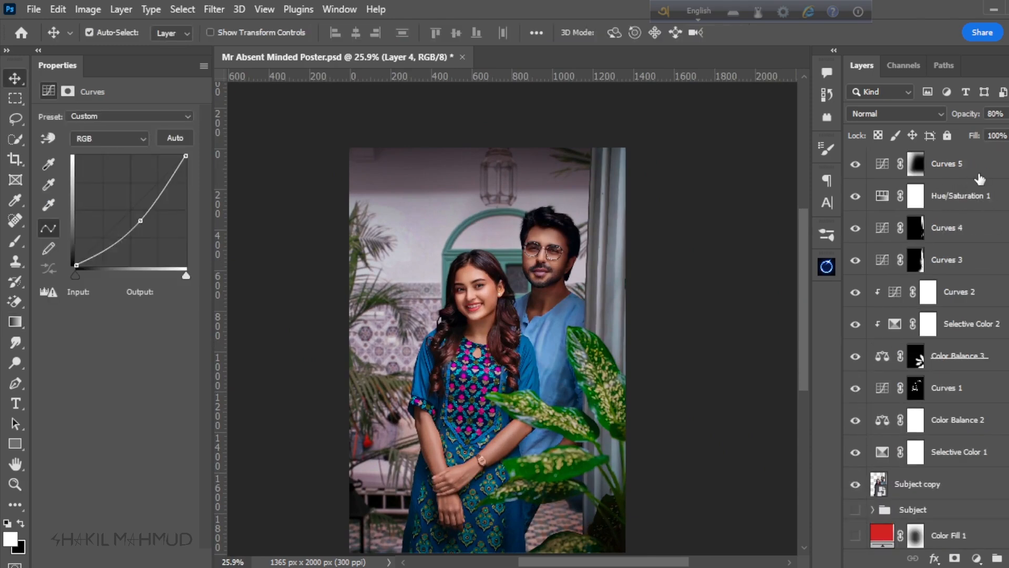
{"action": "left_click", "coordinate": [39, 13]}
{"action": "left_click", "coordinate": [98, 321]}
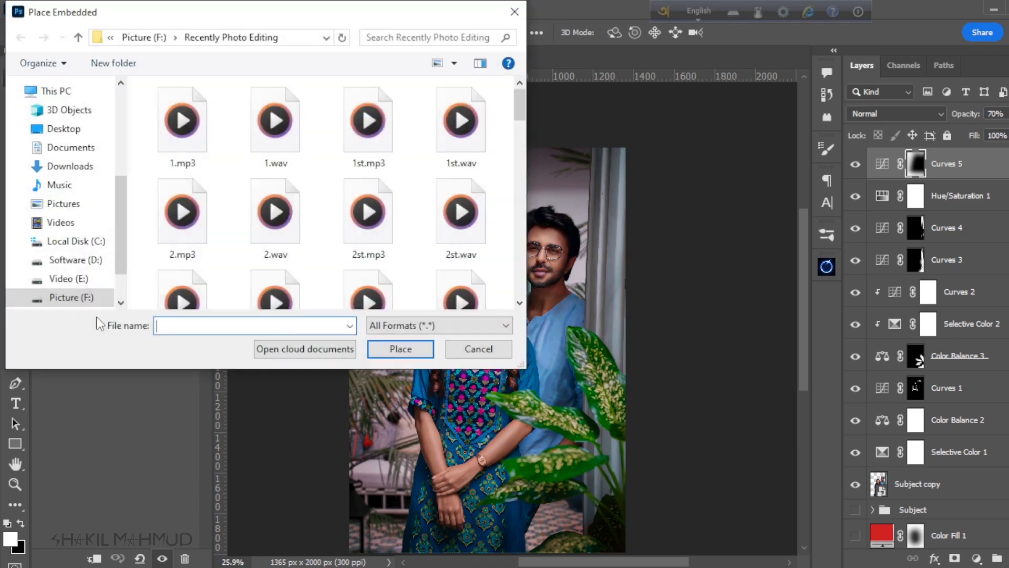
{"action": "left_click", "coordinate": [192, 124]}
{"action": "left_click", "coordinate": [399, 349]}
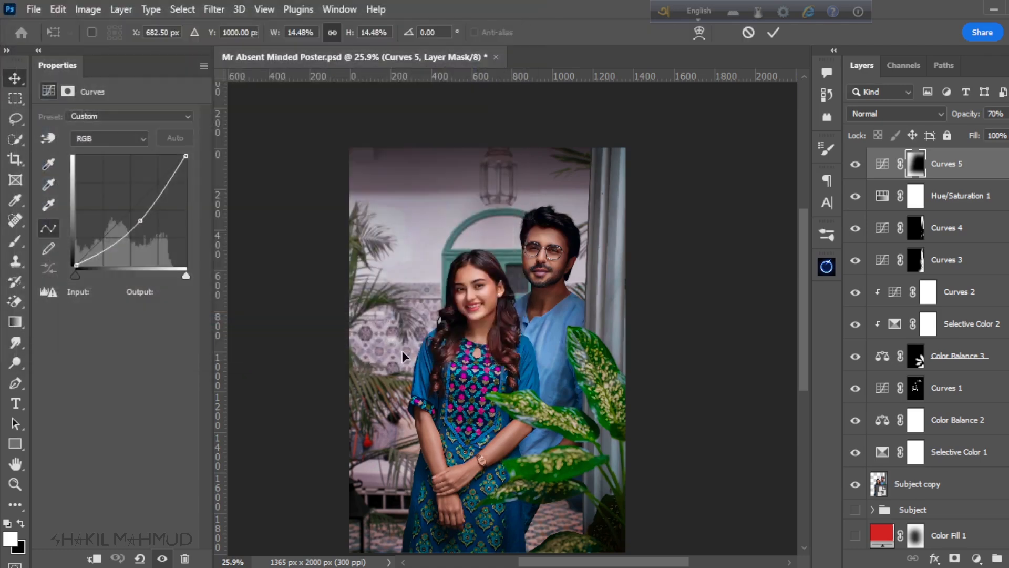
Step: Scale the placed title lettering to 7.71% and position it on the wall at the poster's upper left, beside the man's head
{"action": "left_click_drag", "start_coordinate": [492, 351], "coordinate": [467, 219]}
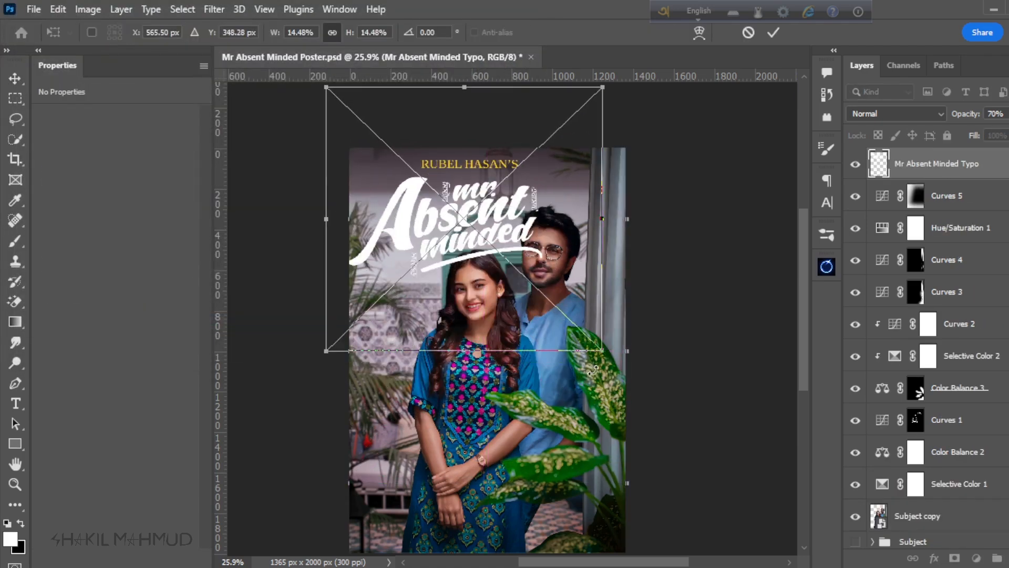
{"action": "left_click_drag", "start_coordinate": [602, 351], "coordinate": [462, 219]}
{"action": "left_click_drag", "start_coordinate": [392, 185], "coordinate": [423, 256]}
{"action": "left_click_drag", "start_coordinate": [496, 287], "coordinate": [504, 298]}
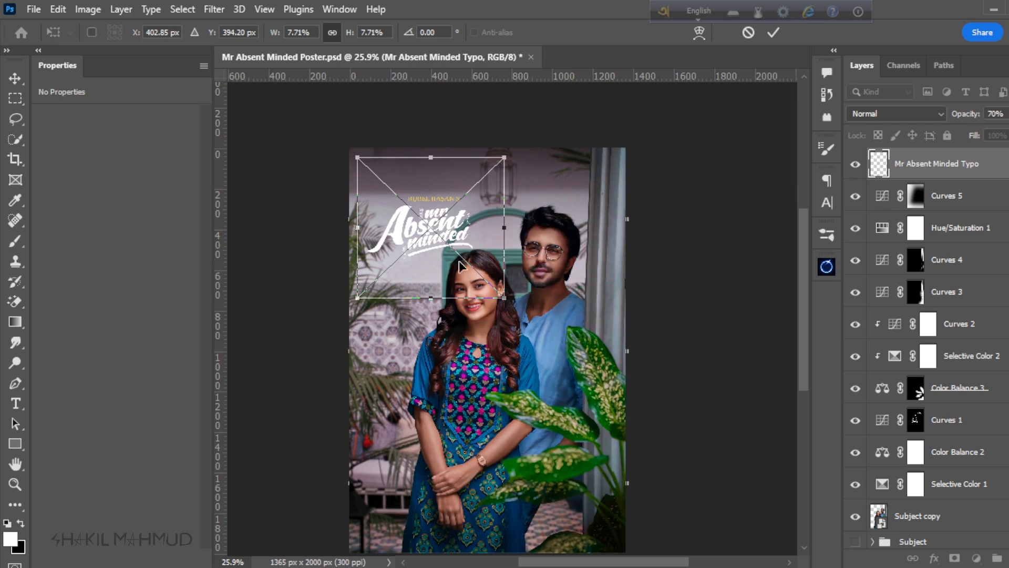
{"action": "left_click_drag", "start_coordinate": [459, 266], "coordinate": [442, 257]}
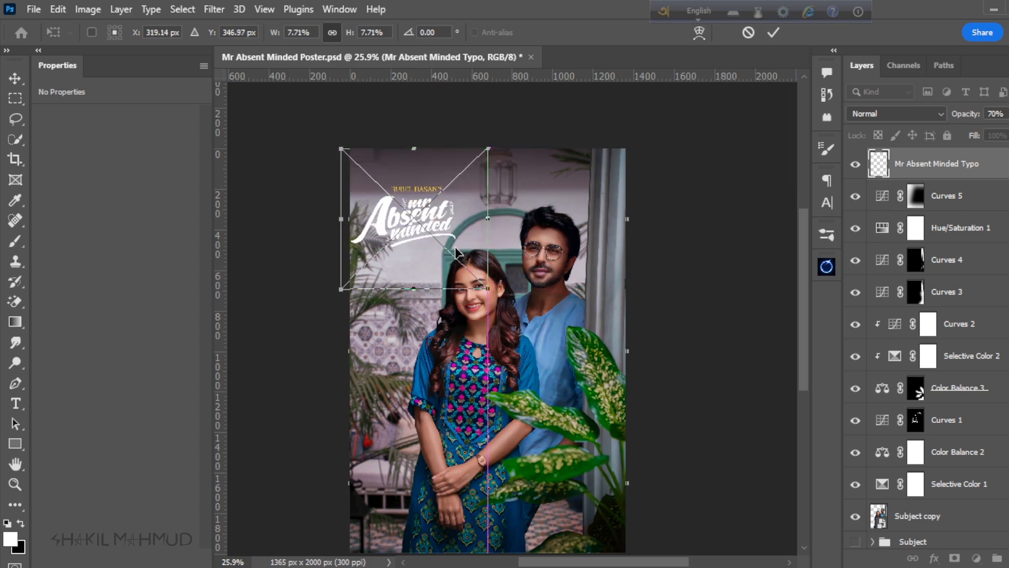
{"action": "left_click", "coordinate": [773, 34]}
Step: Show the Color Fill 1 layer again to tint the background red
{"action": "left_click", "coordinate": [946, 196]}
{"action": "scroll", "coordinate": [876, 376], "scroll_direction": "down", "scroll_amount": 5}
{"action": "left_click", "coordinate": [855, 378]}
{"action": "scroll", "coordinate": [415, 237], "scroll_direction": "up", "scroll_amount": 5}
{"action": "scroll", "coordinate": [466, 273], "scroll_direction": "down", "scroll_amount": 3}
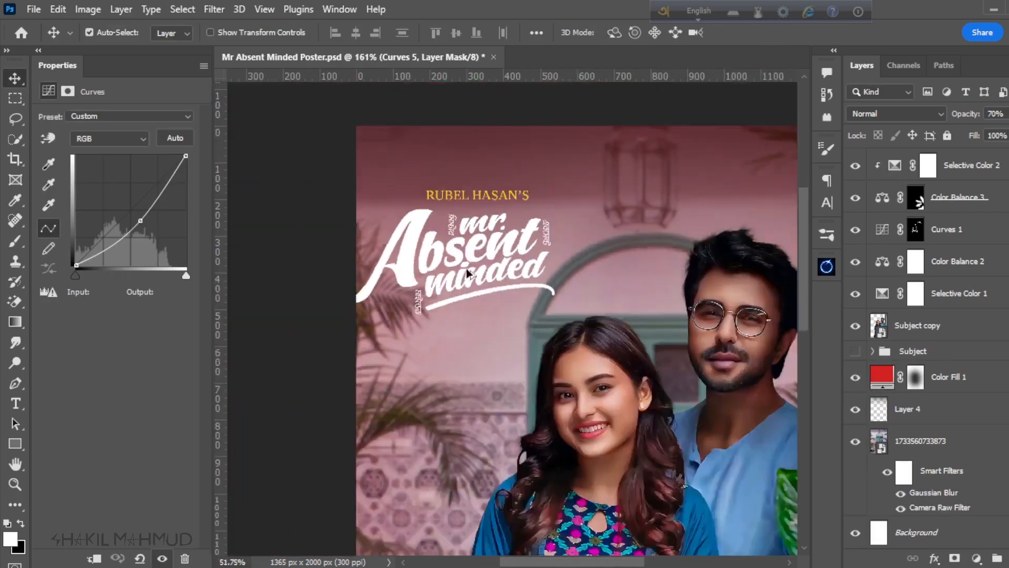
Step: Enlarge the title lettering to 9.30% and place it above the woman's head, centred at X 438.30 px, Y 276.00 px
{"action": "scroll", "coordinate": [464, 275], "scroll_direction": "down", "scroll_amount": 5}
{"action": "scroll", "coordinate": [453, 226], "scroll_direction": "up", "scroll_amount": 6}
{"action": "left_click_drag", "start_coordinate": [436, 260], "coordinate": [458, 233]}
{"action": "key", "text": "ctrl+t"}
{"action": "left_click_drag", "start_coordinate": [676, 406], "coordinate": [747, 474]}
{"action": "left_click_drag", "start_coordinate": [531, 284], "coordinate": [531, 250]}
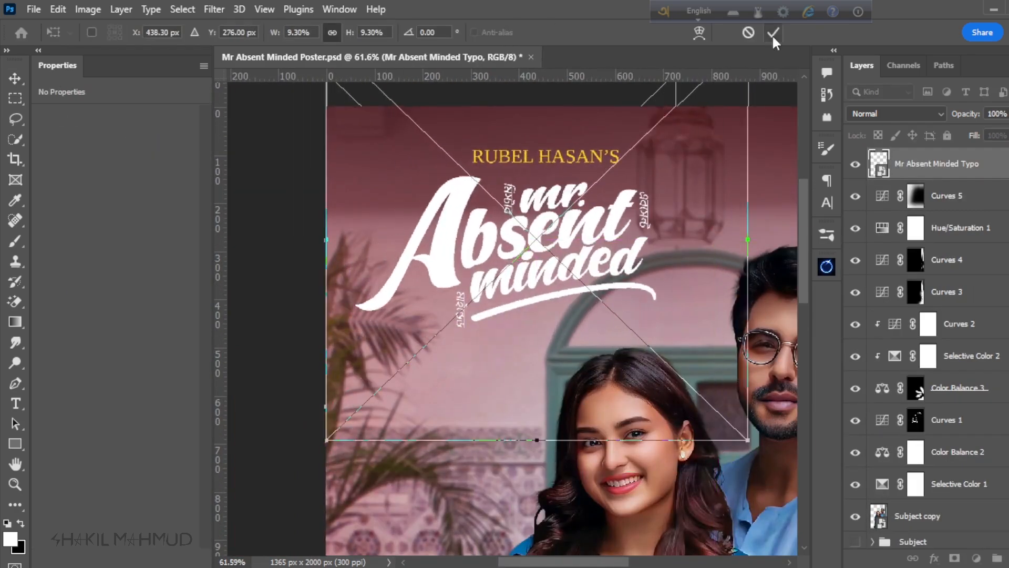
{"action": "left_click", "coordinate": [773, 33]}
Step: Select the Color Fill 1 layer and adjust the opacity of its red tint
{"action": "scroll", "coordinate": [475, 210], "scroll_direction": "down", "scroll_amount": 7}
{"action": "scroll", "coordinate": [463, 212], "scroll_direction": "up", "scroll_amount": 3}
{"action": "scroll", "coordinate": [925, 368], "scroll_direction": "down", "scroll_amount": 5}
{"action": "left_click", "coordinate": [949, 377]}
{"action": "mouse_move", "coordinate": [966, 114]}
{"action": "left_mouse_down"}
{"action": "mouse_move", "coordinate": [991, 114]}
{"action": "mouse_move", "coordinate": [972, 114]}
{"action": "left_mouse_up"}
{"action": "scroll", "coordinate": [531, 301], "scroll_direction": "down", "scroll_amount": 3}
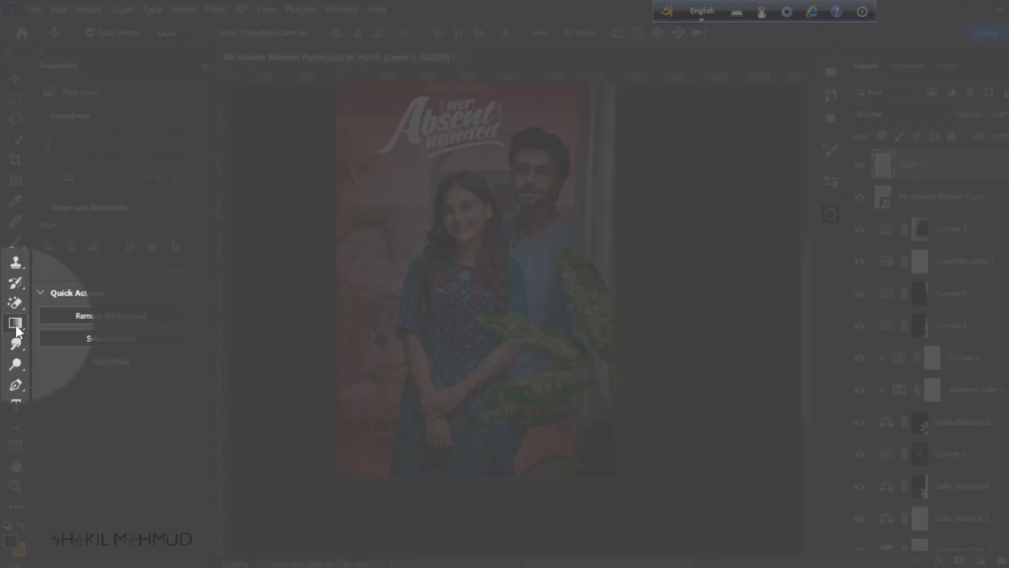
Step: Draw a black-to-transparent linear gradient about 764 px tall up from the poster's bottom edge on Layer 5
{"action": "left_click", "coordinate": [15, 323]}
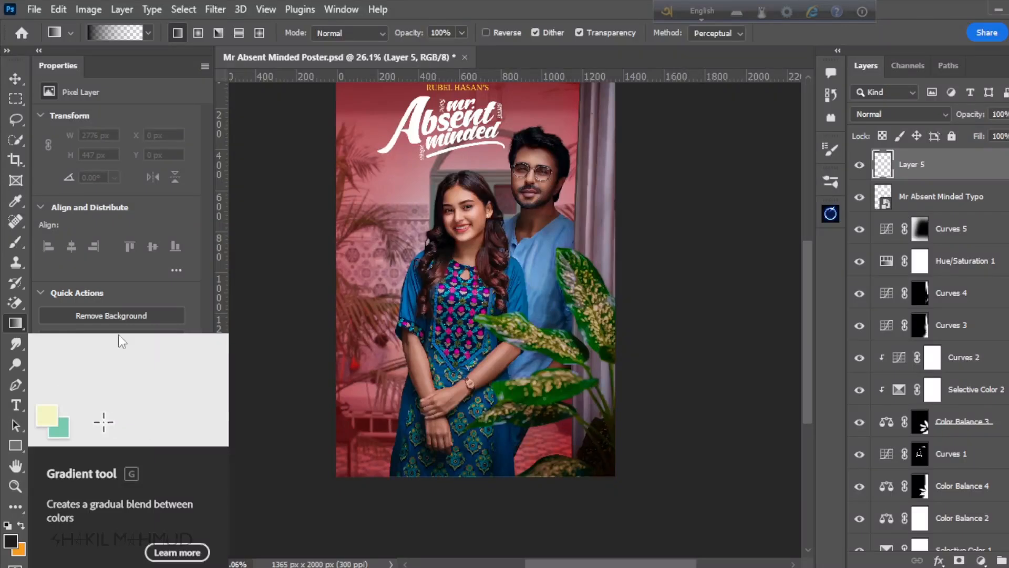
{"action": "scroll", "coordinate": [350, 265], "scroll_direction": "down", "scroll_amount": 3}
{"action": "scroll", "coordinate": [440, 470], "scroll_direction": "up", "scroll_amount": 3}
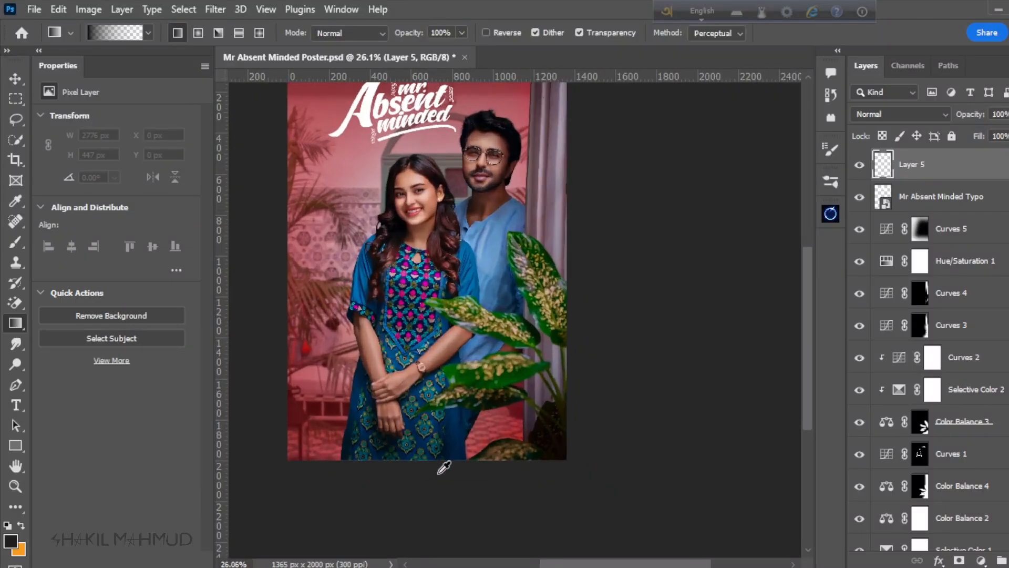
{"action": "scroll", "coordinate": [442, 469], "scroll_direction": "down", "scroll_amount": 3}
{"action": "scroll", "coordinate": [463, 468], "scroll_direction": "up", "scroll_amount": 1}
{"action": "left_click_drag", "start_coordinate": [453, 483], "coordinate": [453, 294]}
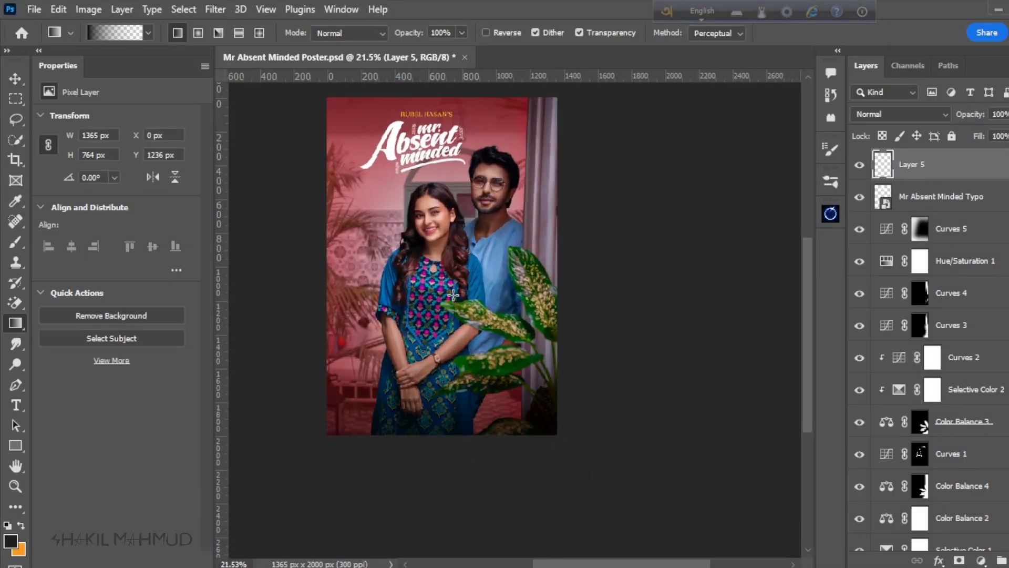
Step: Draw a longer black-to-transparent gradient, about 987 px tall, up from the poster's bottom edge on Layer 5
{"action": "scroll", "coordinate": [449, 416], "scroll_direction": "down", "scroll_amount": 3}
{"action": "scroll", "coordinate": [458, 474], "scroll_direction": "up", "scroll_amount": 3}
{"action": "left_click_drag", "start_coordinate": [453, 527], "coordinate": [450, 280]}
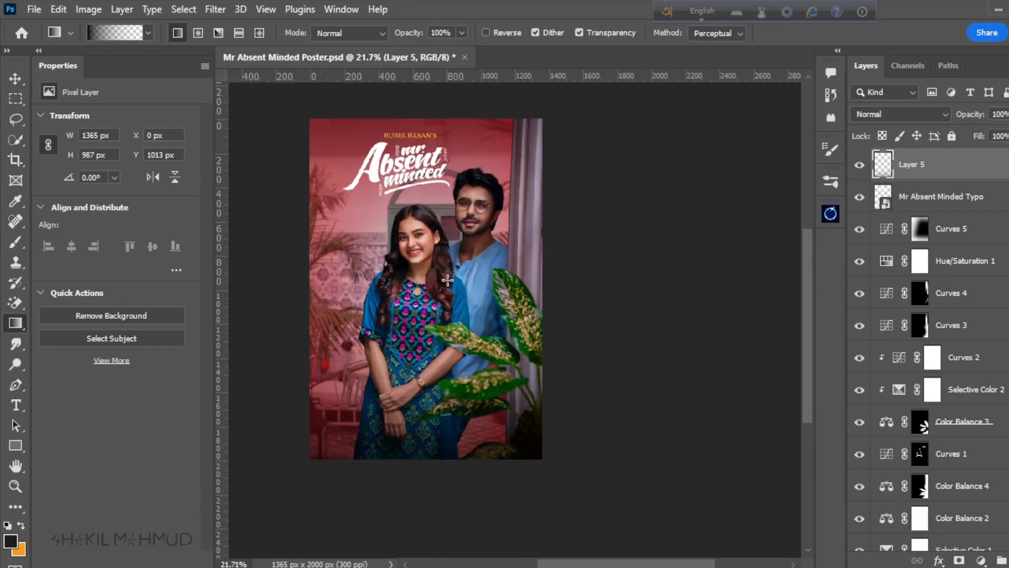
{"action": "scroll", "coordinate": [433, 419], "scroll_direction": "up", "scroll_amount": 1}
{"action": "scroll", "coordinate": [452, 452], "scroll_direction": "down", "scroll_amount": 4}
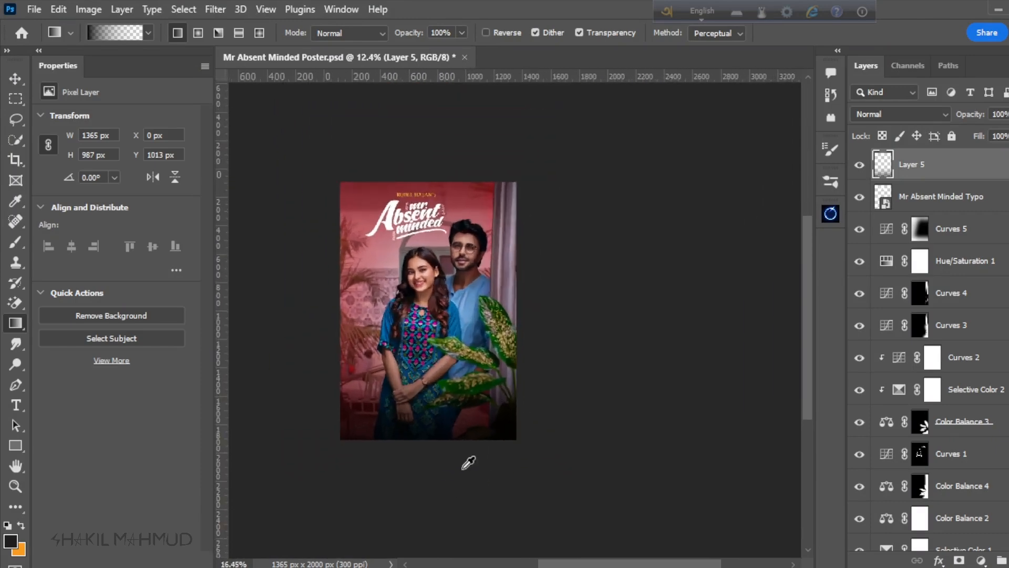
Step: Draw a black-to-transparent gradient about 1077 px tall from the bottom edge and set Layer 5's opacity to 70%
{"action": "left_click_drag", "start_coordinate": [418, 500], "coordinate": [417, 284]}
{"action": "scroll", "coordinate": [417, 408], "scroll_direction": "up", "scroll_amount": 3}
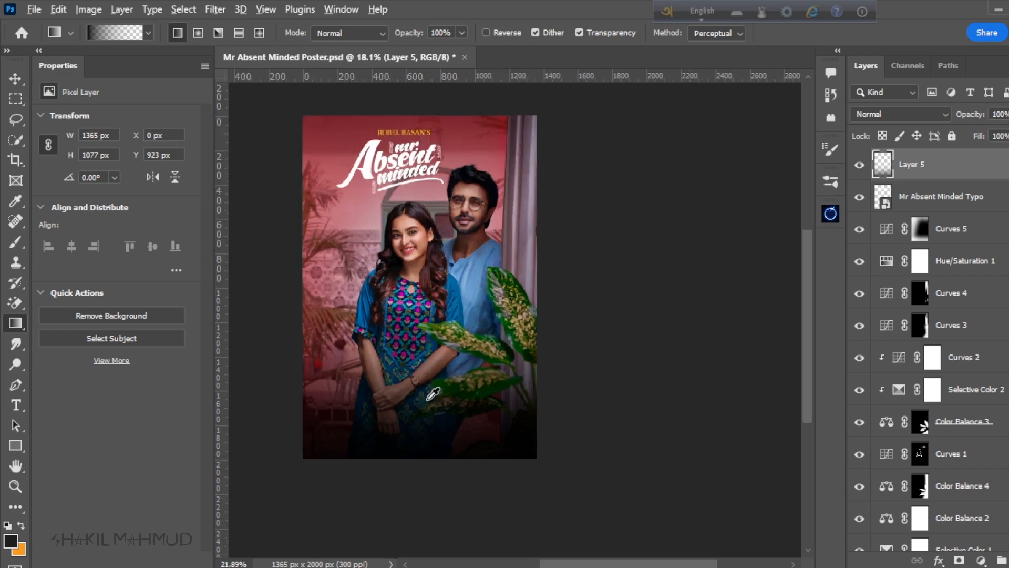
{"action": "scroll", "coordinate": [429, 337], "scroll_direction": "up", "scroll_amount": 1}
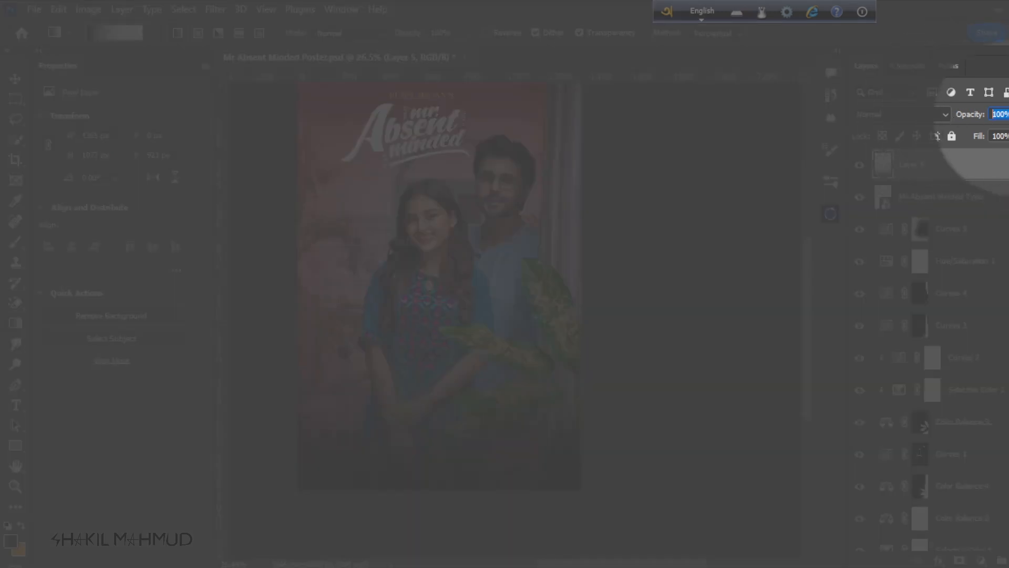
{"action": "type", "text": "7"}
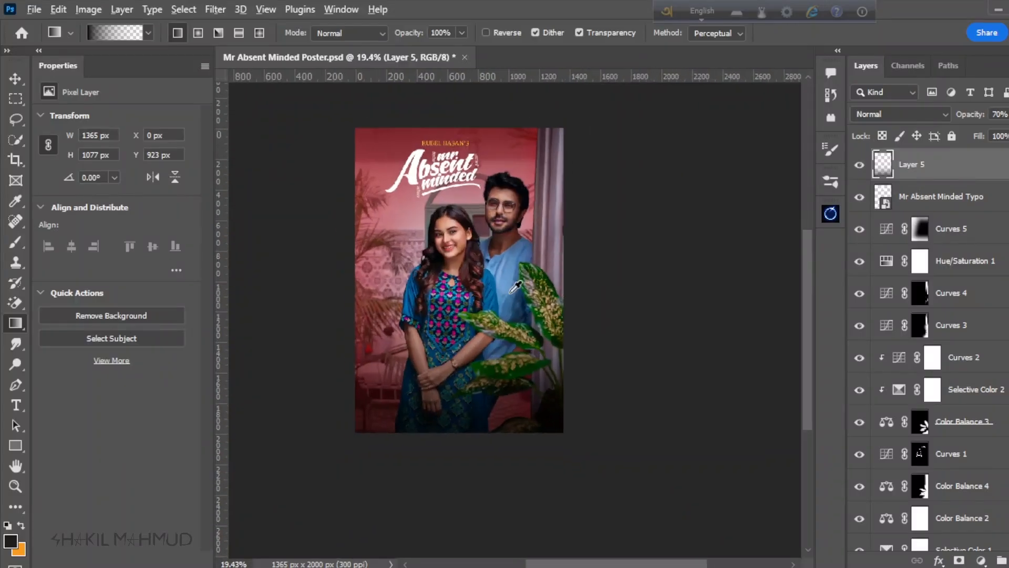
{"action": "scroll", "coordinate": [473, 315], "scroll_direction": "up", "scroll_amount": 3}
Step: Add a layer beneath the title lettering with a black-to-transparent gradient about 870 px tall from the top edge, at 30% opacity
{"action": "key", "text": "ctrl+shift+alt+n"}
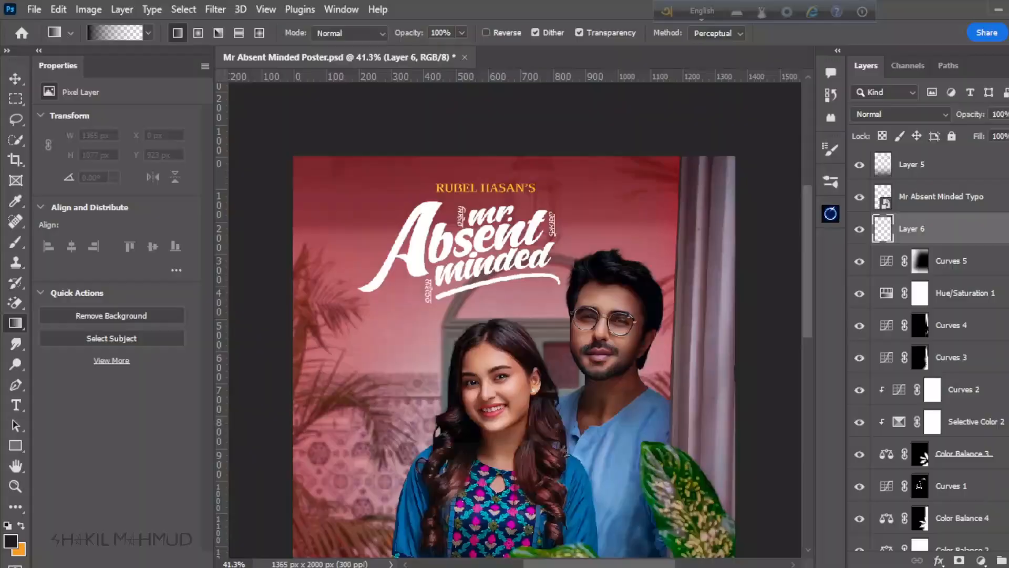
{"action": "scroll", "coordinate": [574, 314], "scroll_direction": "down", "scroll_amount": 4}
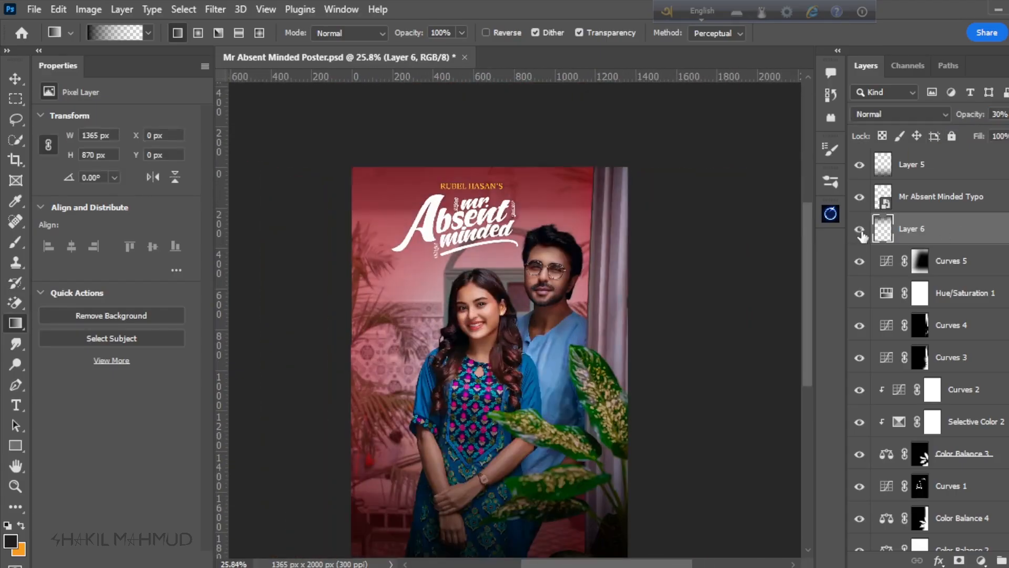
{"action": "scroll", "coordinate": [489, 315], "scroll_direction": "down", "scroll_amount": 2}
Step: Place Mr Absent Minded Details.png as an embedded image above Layer 5
{"action": "key", "text": "v"}
{"action": "left_click", "coordinate": [946, 179]}
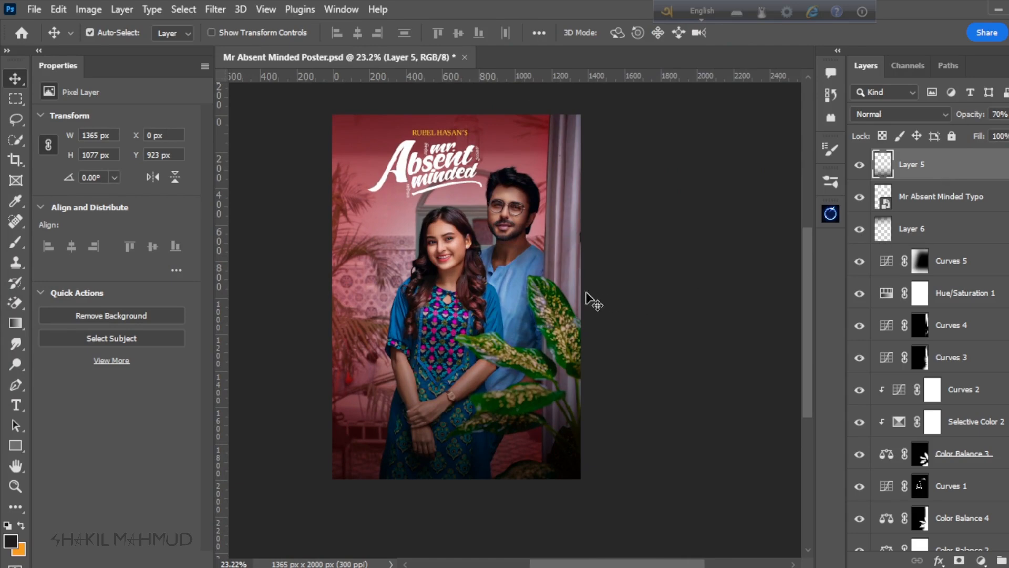
{"action": "left_click", "coordinate": [32, 11]}
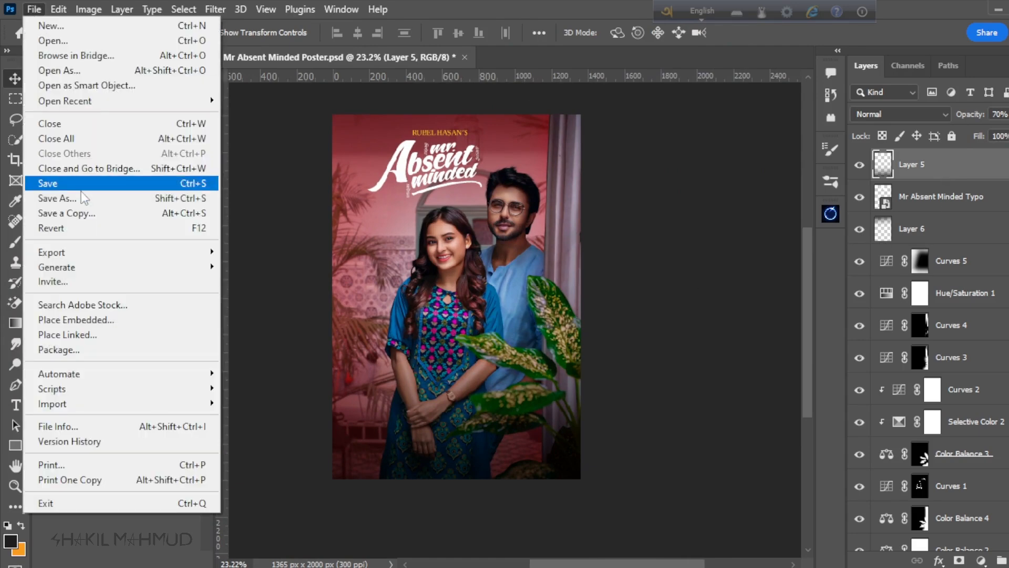
{"action": "left_click", "coordinate": [84, 321]}
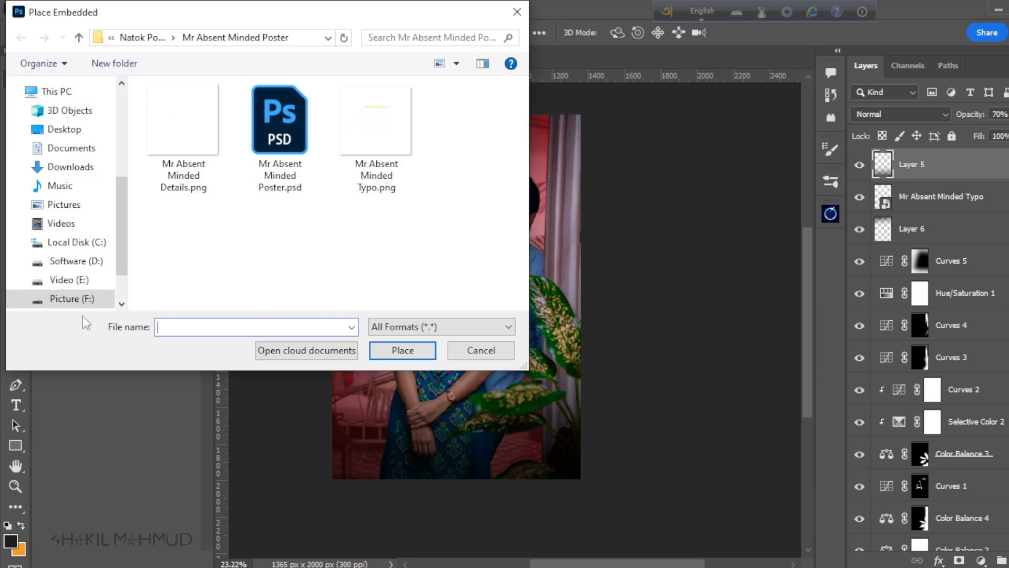
{"action": "left_click", "coordinate": [186, 138]}
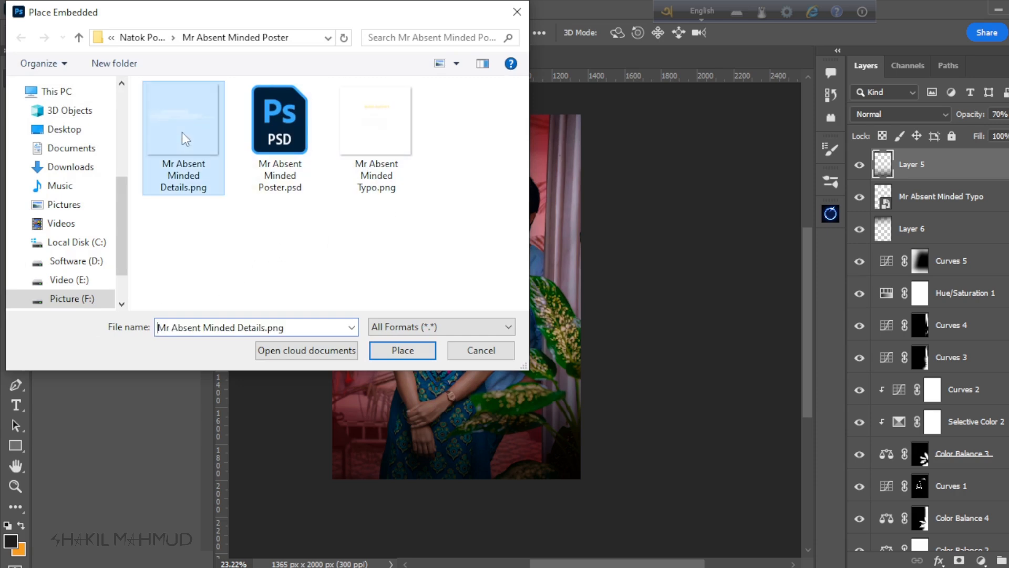
{"action": "left_click", "coordinate": [400, 350]}
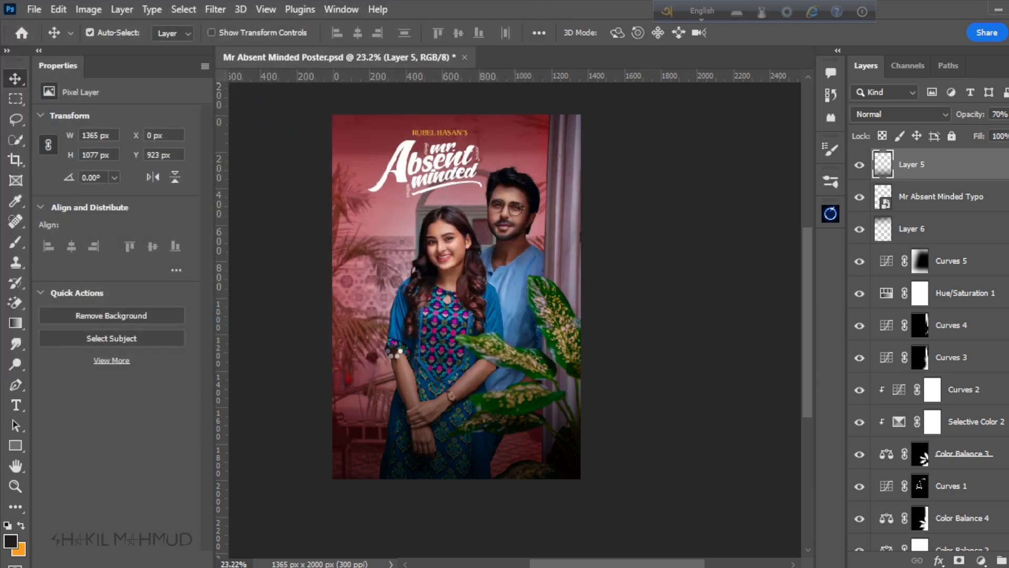
Step: Scale the credits block to about 1161 px wide and position it near the poster's bottom edge, at X 127 px, Y 1734 px
{"action": "left_click_drag", "start_coordinate": [456, 289], "coordinate": [455, 427]}
{"action": "left_click_drag", "start_coordinate": [328, 310], "coordinate": [344, 326]}
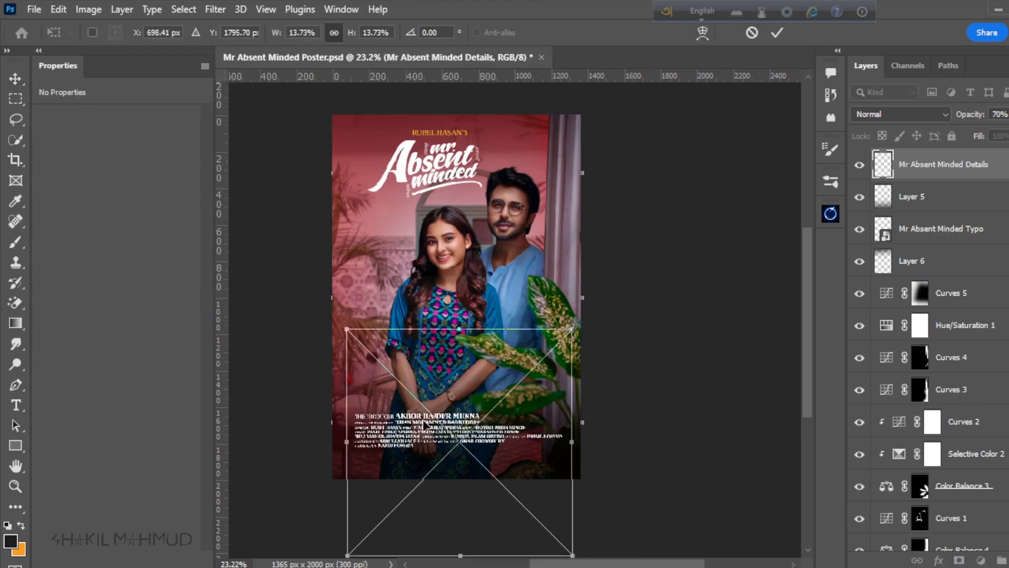
{"action": "mouse_move", "coordinate": [450, 407]}
{"action": "left_mouse_down"}
{"action": "mouse_move", "coordinate": [455, 425]}
{"action": "mouse_move", "coordinate": [447, 420]}
{"action": "left_mouse_up"}
{"action": "key", "text": "Return"}
{"action": "scroll", "coordinate": [473, 336], "scroll_direction": "down", "scroll_amount": 3}
{"action": "scroll", "coordinate": [482, 410], "scroll_direction": "up", "scroll_amount": 3}
{"action": "scroll", "coordinate": [462, 473], "scroll_direction": "down", "scroll_amount": 3}
{"action": "scroll", "coordinate": [578, 426], "scroll_direction": "up", "scroll_amount": 2}
{"action": "scroll", "coordinate": [444, 410], "scroll_direction": "down", "scroll_amount": 3}
{"action": "scroll", "coordinate": [441, 295], "scroll_direction": "up", "scroll_amount": 3}
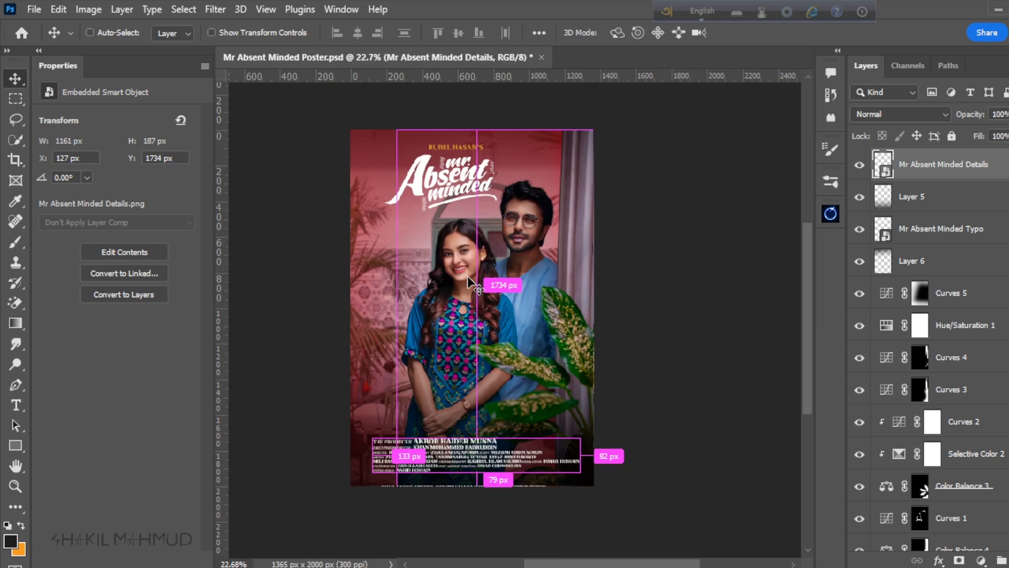
Step: Save the poster document and select the Mr Absent Minded Typo layer
{"action": "key", "text": "ctrl+s"}
{"action": "scroll", "coordinate": [463, 237], "scroll_direction": "down", "scroll_amount": 1}
{"action": "scroll", "coordinate": [464, 238], "scroll_direction": "up", "scroll_amount": 1}
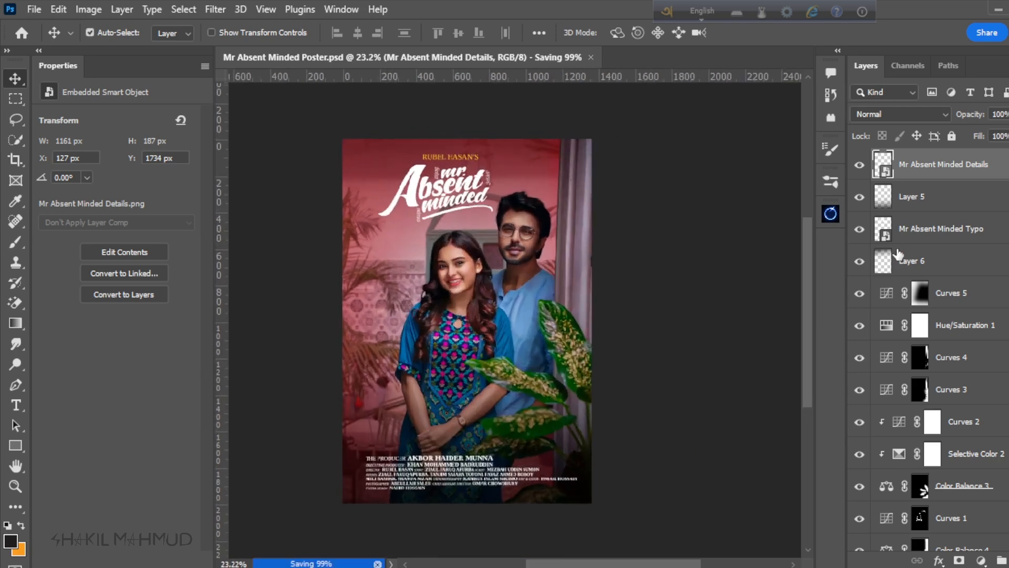
{"action": "scroll", "coordinate": [413, 226], "scroll_direction": "down", "scroll_amount": 1}
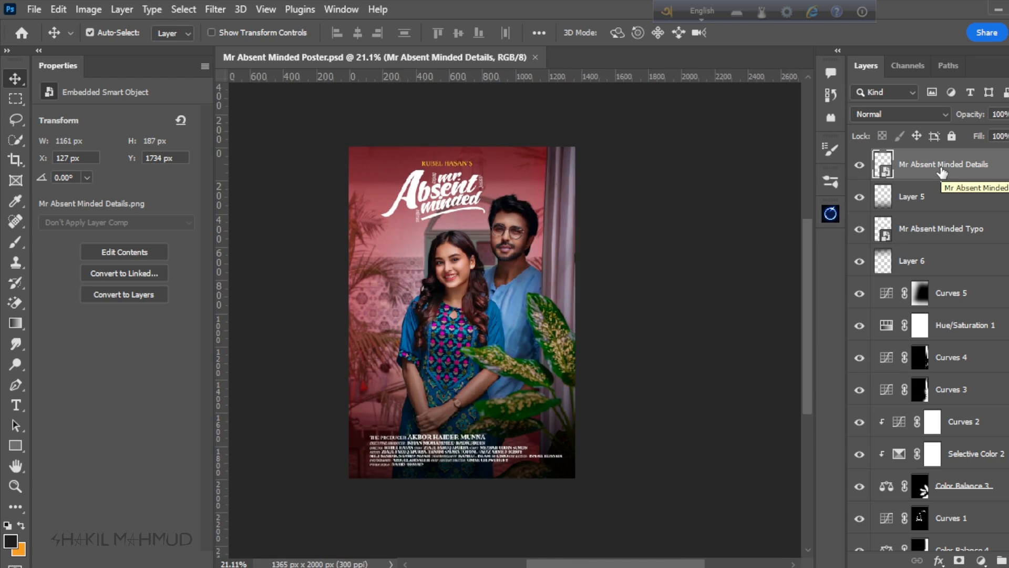
{"action": "left_click", "coordinate": [935, 232]}
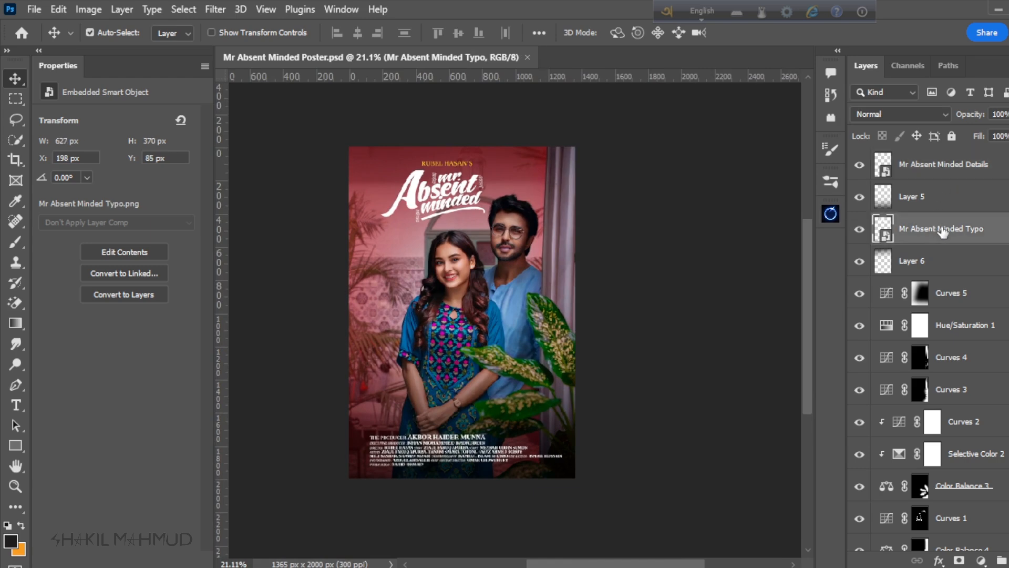
Step: Move the title lettering layer above Layer 5 and group it with the credits layer under the name Tittle
{"action": "left_click_drag", "start_coordinate": [942, 232], "coordinate": [943, 181]}
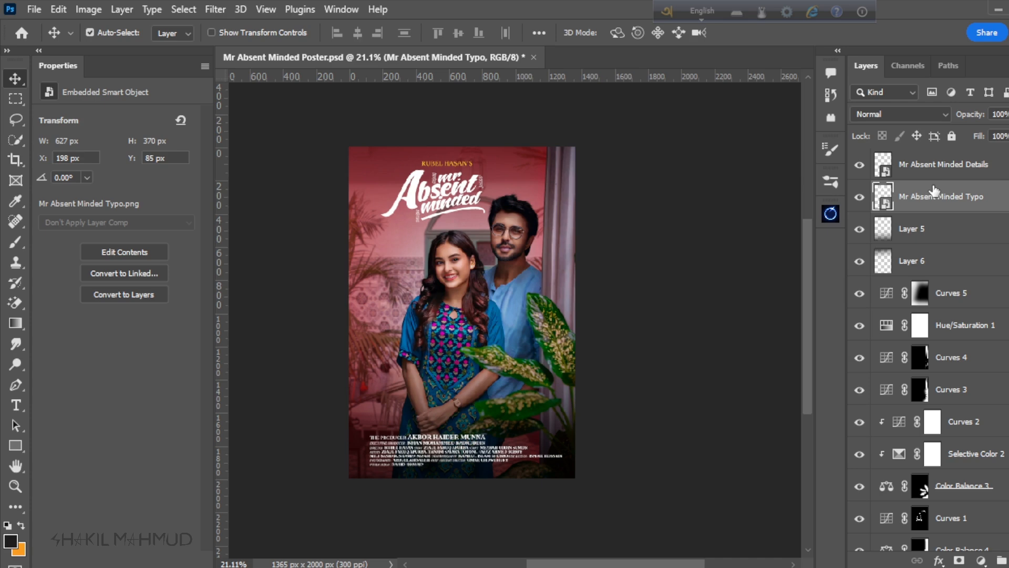
{"action": "left_click", "coordinate": [941, 180], "text": "shift"}
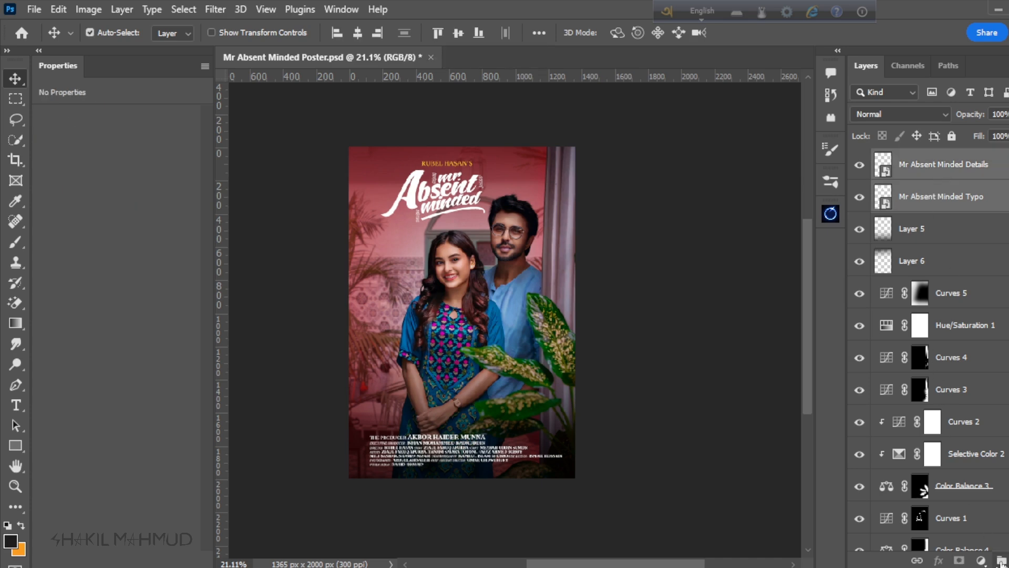
{"action": "left_click", "coordinate": [1001, 561]}
{"action": "double_click", "coordinate": [920, 158]}
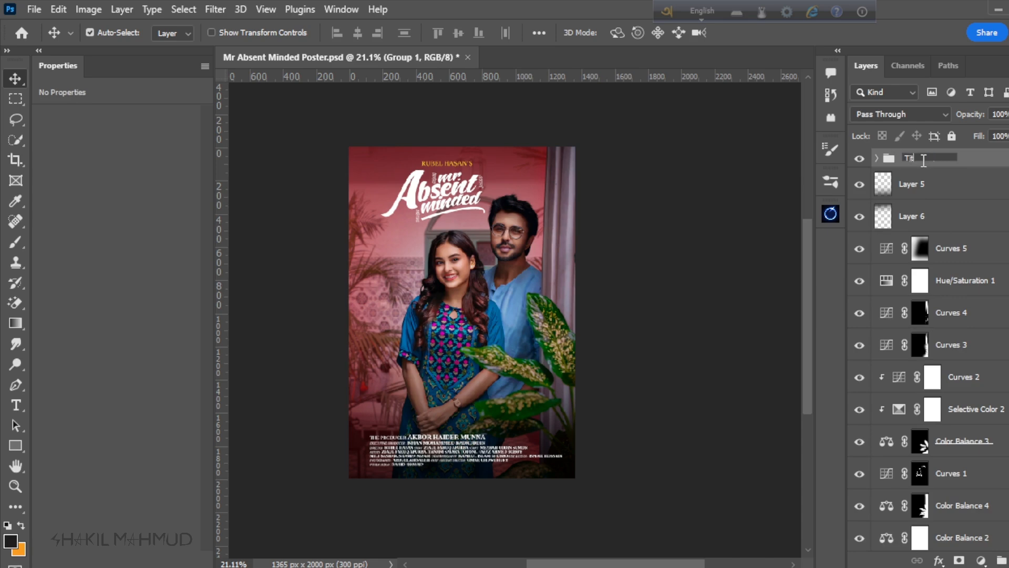
{"action": "type", "text": "Tittle"}
{"action": "key", "text": "Return"}
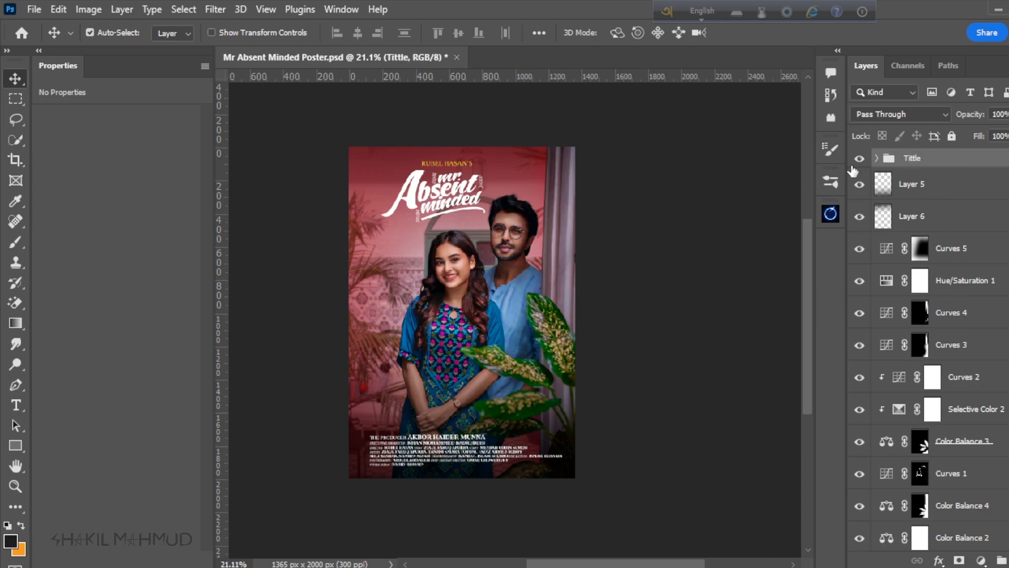
Step: Preview the poster with and without the Tittle group, leave the group hidden and select Layer 5
{"action": "left_click", "coordinate": [859, 159]}
{"action": "left_click", "coordinate": [859, 160]}
{"action": "scroll", "coordinate": [610, 284], "scroll_direction": "down", "scroll_amount": 1}
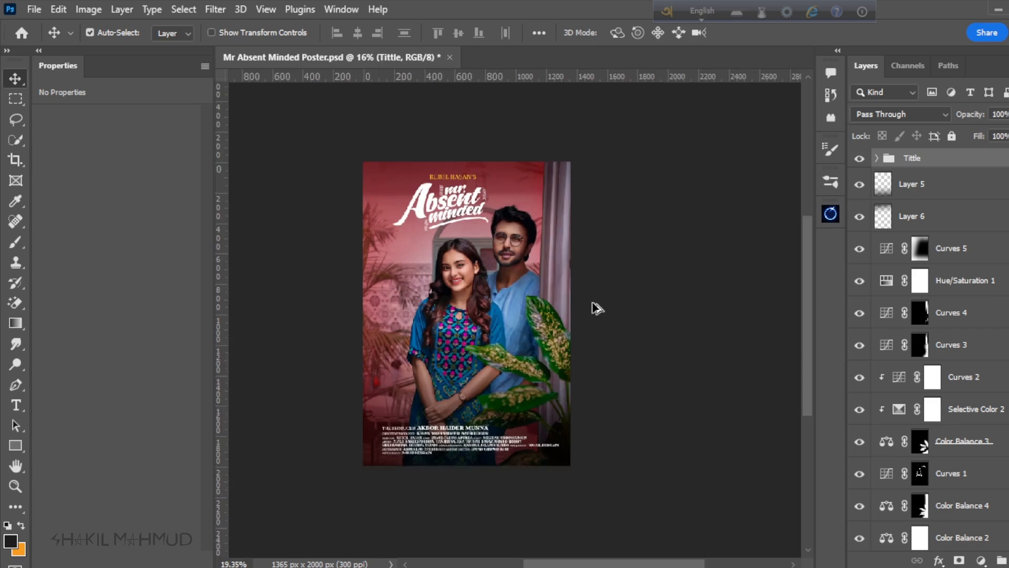
{"action": "scroll", "coordinate": [597, 309], "scroll_direction": "up", "scroll_amount": 1}
{"action": "left_click", "coordinate": [859, 158]}
{"action": "left_click", "coordinate": [962, 198]}
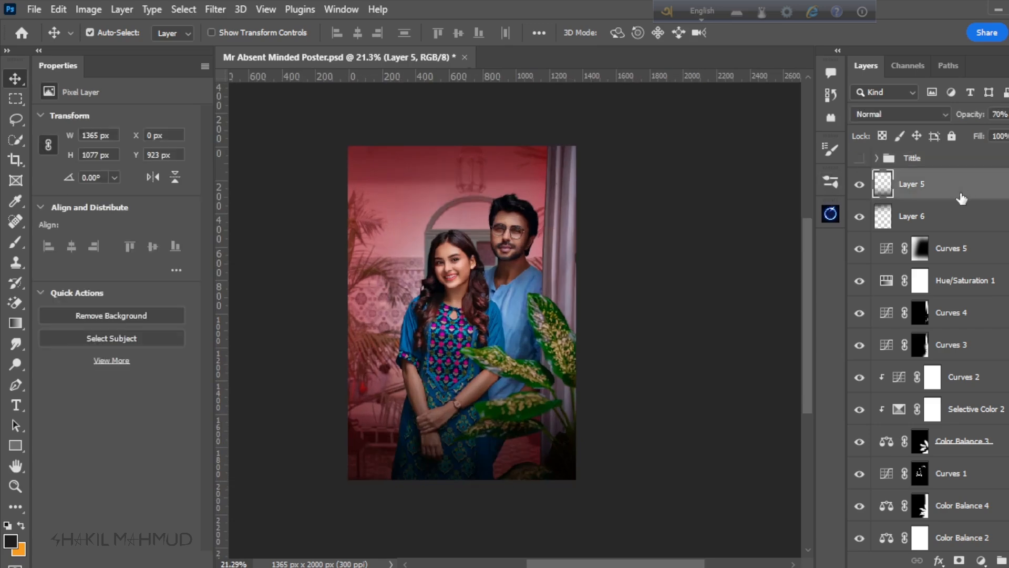
Step: Add a white (ffffff) Solid Color fill layer directly above Curves 2
{"action": "scroll", "coordinate": [488, 245], "scroll_direction": "up", "scroll_amount": 9}
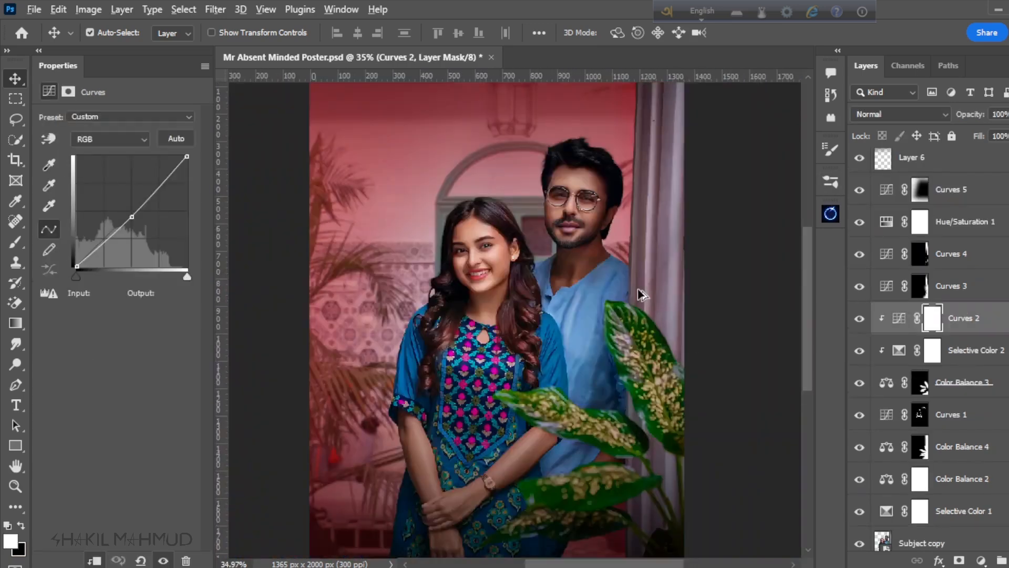
{"action": "scroll", "coordinate": [602, 155], "scroll_direction": "up", "scroll_amount": 3}
{"action": "left_click", "coordinate": [980, 560]}
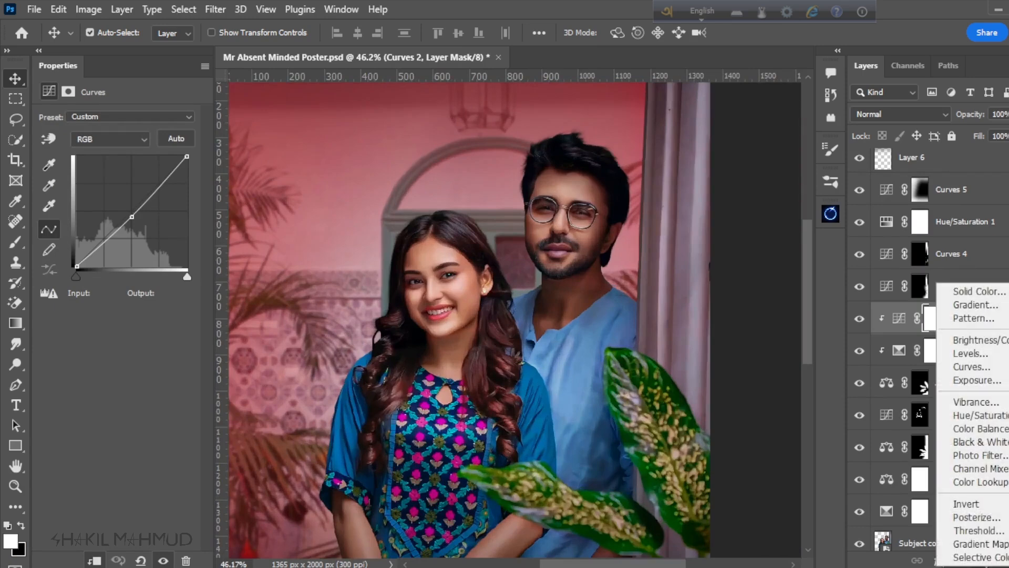
{"action": "left_click", "coordinate": [974, 291]}
{"action": "type", "text": "ffffff"}
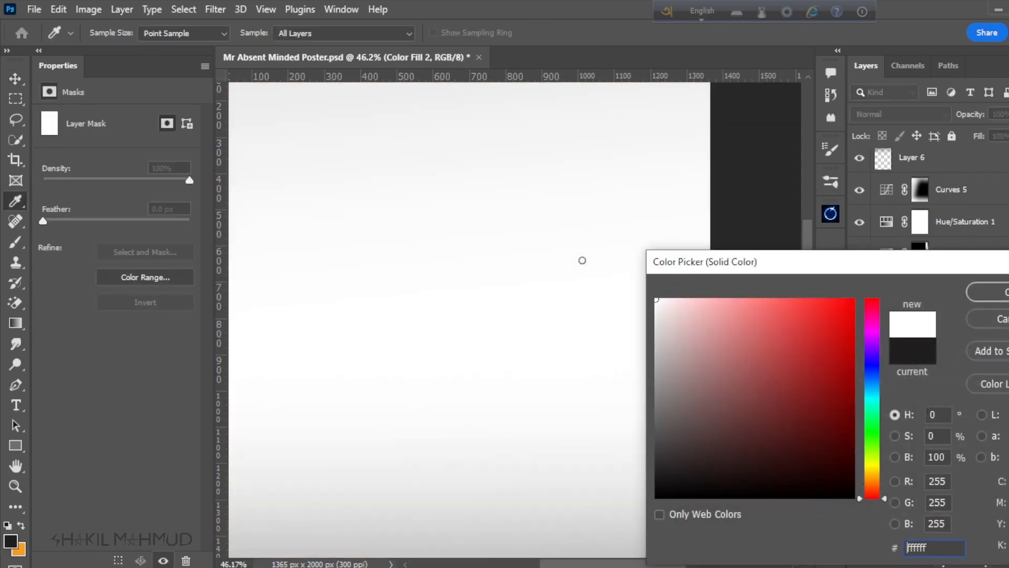
{"action": "left_click", "coordinate": [993, 293]}
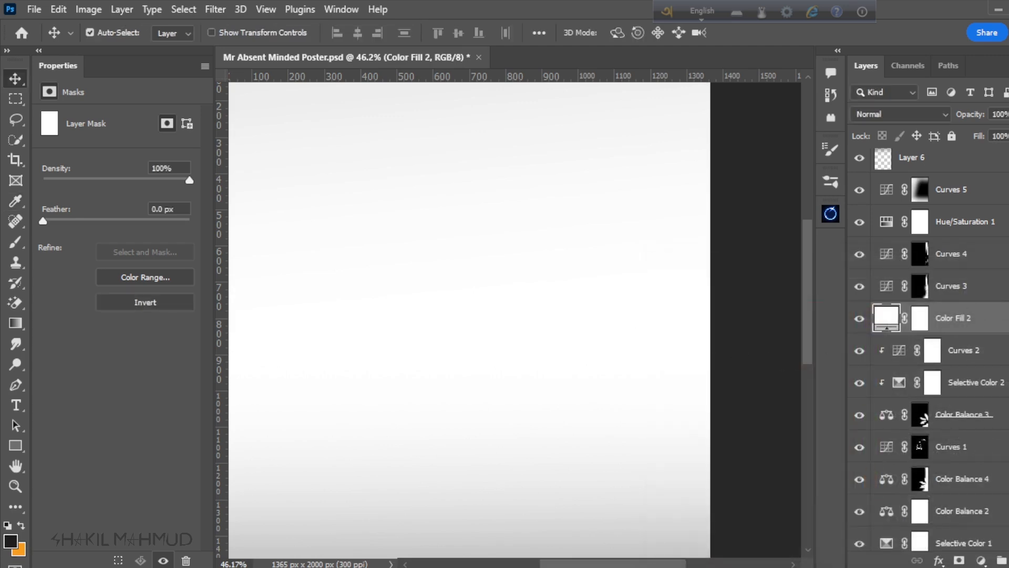
Step: Restrict the white fill to bright areas with Blend If on Gray, splitting the underlying layer's black limit at 166 / 196
{"action": "double_click", "coordinate": [993, 318]}
{"action": "left_click_drag", "start_coordinate": [434, 177], "coordinate": [733, 176]}
{"action": "left_click_drag", "start_coordinate": [839, 486], "coordinate": [932, 486]}
{"action": "key", "text": "alt"}
{"action": "left_click_drag", "start_coordinate": [1004, 494], "coordinate": [1008, 488]}
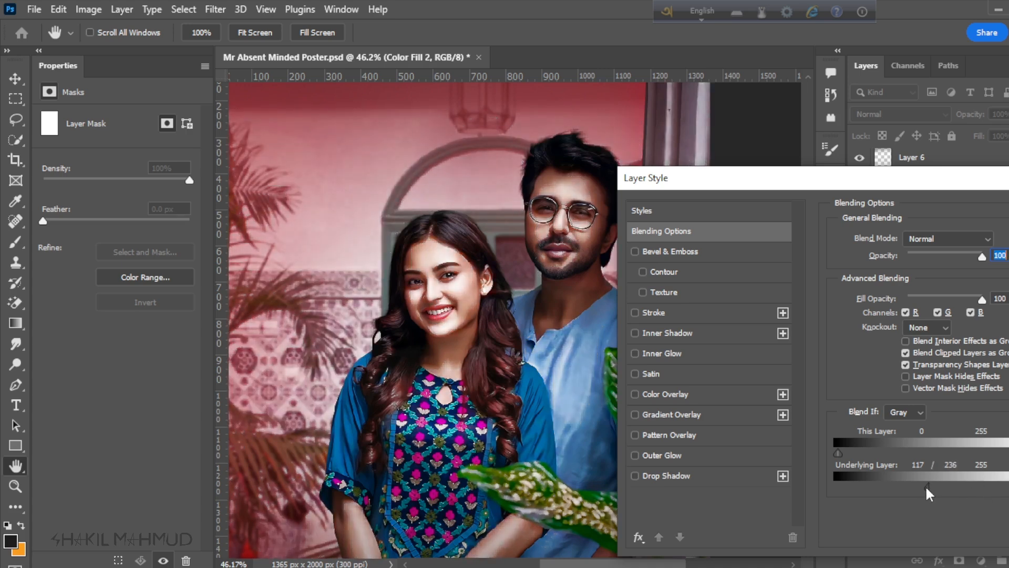
{"action": "left_click_drag", "start_coordinate": [926, 488], "coordinate": [993, 494]}
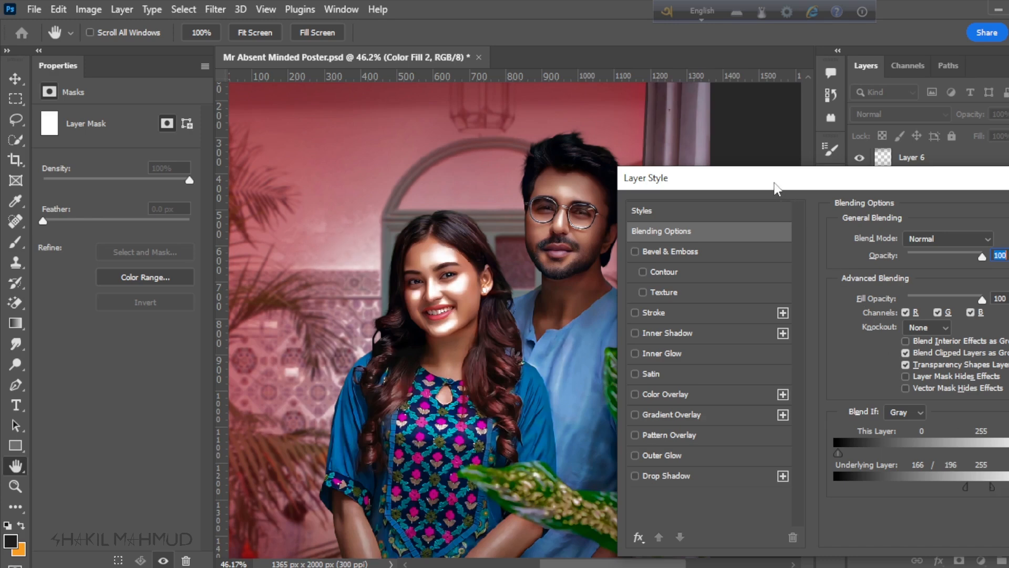
{"action": "left_click_drag", "start_coordinate": [774, 188], "coordinate": [614, 190]}
{"action": "left_click", "coordinate": [982, 226]}
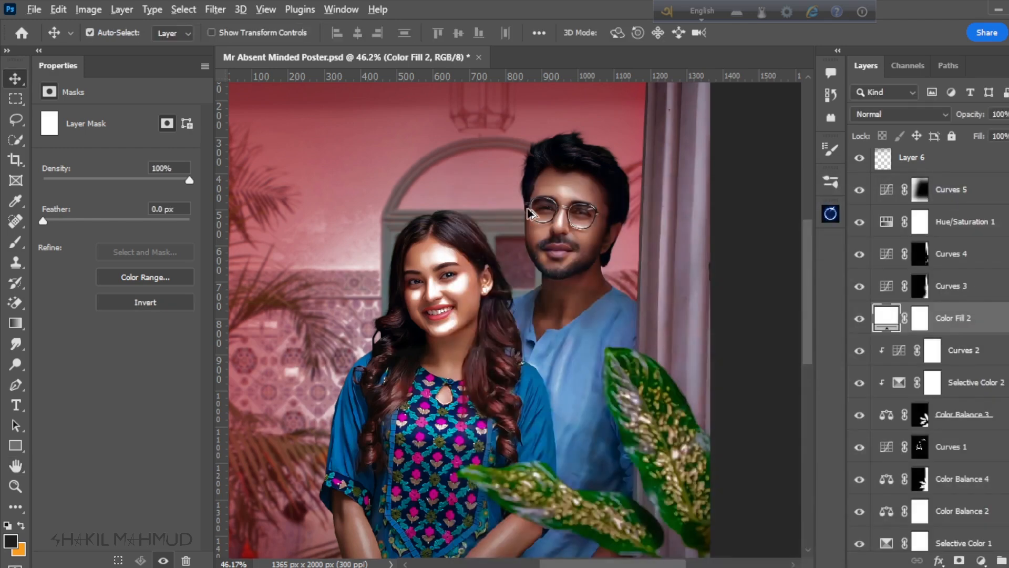
Step: Invert the Color Fill 2 layer mask to black
{"action": "scroll", "coordinate": [529, 212], "scroll_direction": "up", "scroll_amount": 3}
{"action": "left_click", "coordinate": [921, 318]}
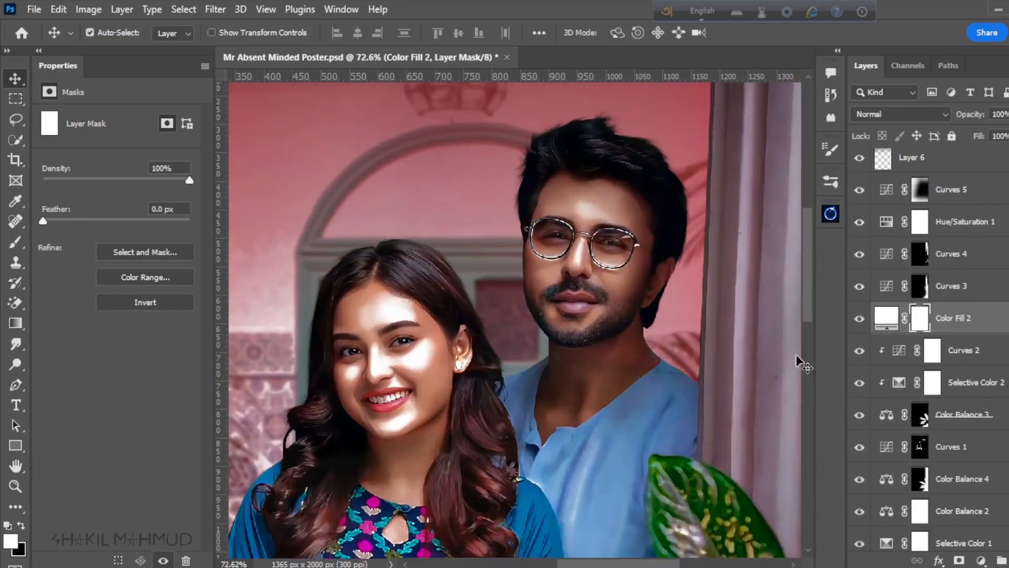
{"action": "key", "text": "ctrl+i"}
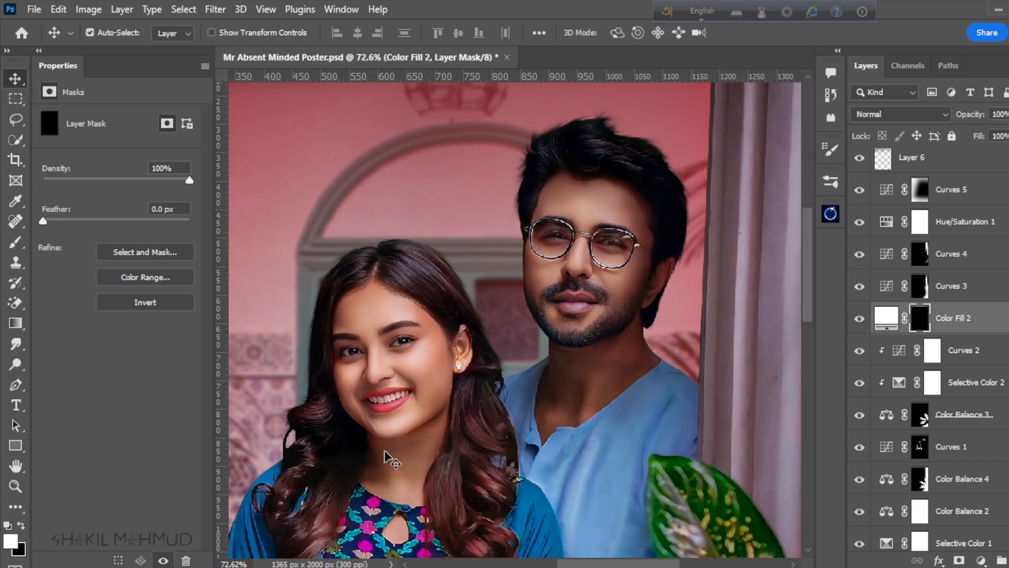
Step: Paint white on the Color Fill 2 mask over the highlights of both faces and lower the layer's opacity to 35%
{"action": "scroll", "coordinate": [353, 389], "scroll_direction": "up", "scroll_amount": 5}
{"action": "key", "text": "b"}
{"action": "mouse_move", "coordinate": [414, 395]}
{"action": "left_mouse_down"}
{"action": "mouse_move", "coordinate": [514, 315]}
{"action": "mouse_move", "coordinate": [462, 480]}
{"action": "left_mouse_up"}
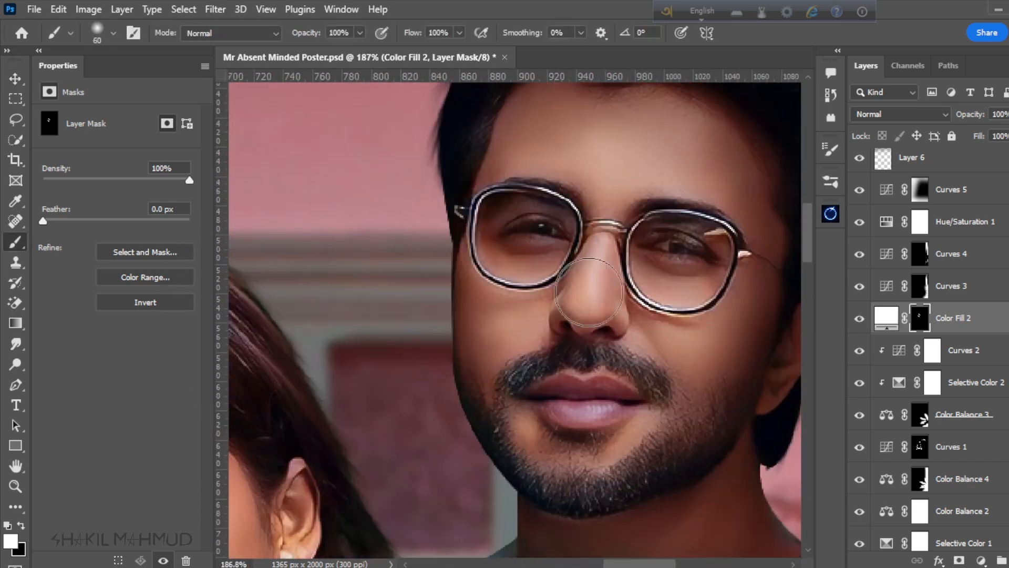
{"action": "scroll", "coordinate": [646, 204], "scroll_direction": "up", "scroll_amount": 2}
{"action": "left_click_drag", "start_coordinate": [584, 210], "coordinate": [646, 204]}
{"action": "scroll", "coordinate": [646, 204], "scroll_direction": "down", "scroll_amount": 5}
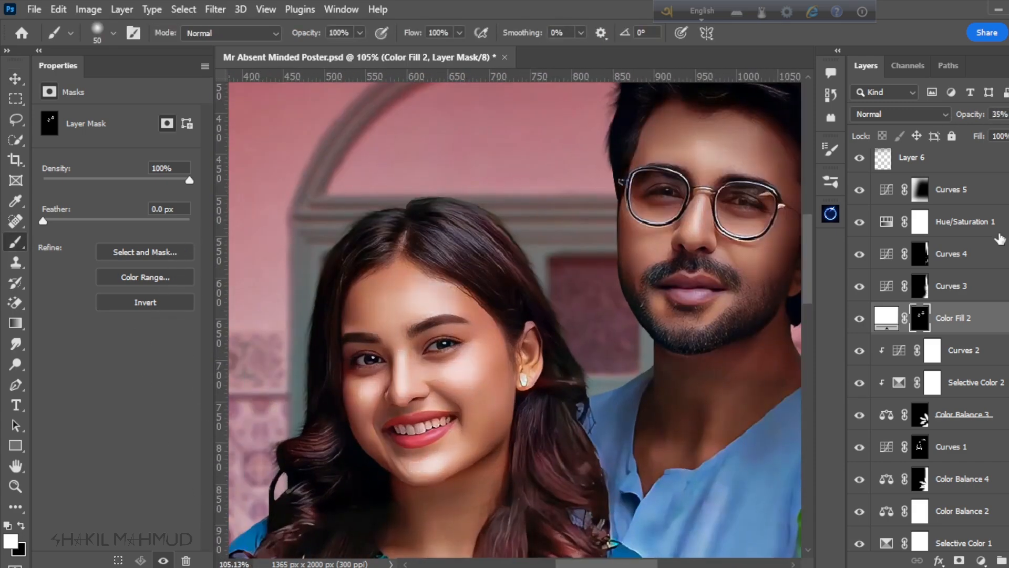
Step: Set the Color Fill 2 layer's opacity to 20%, switch the brush to black and enlarge it to 70 px
{"action": "scroll", "coordinate": [415, 349], "scroll_direction": "up", "scroll_amount": 1}
{"action": "key", "text": "x"}
{"action": "scroll", "coordinate": [488, 439], "scroll_direction": "up", "scroll_amount": 5}
{"action": "key", "text": "]"}
{"action": "key", "text": "]"}
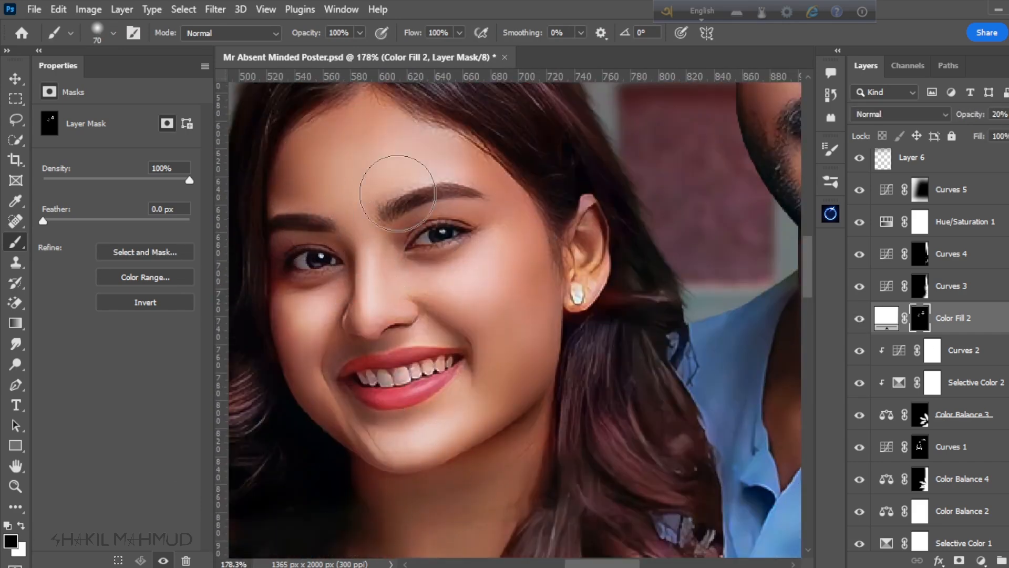
Step: Compare the couple's faces with and without the Color Fill 2 highlights, both close up and at full-poster size
{"action": "left_click", "coordinate": [859, 320]}
{"action": "left_click", "coordinate": [859, 320]}
{"action": "left_click", "coordinate": [859, 320]}
{"action": "left_click", "coordinate": [858, 320]}
{"action": "scroll", "coordinate": [526, 252], "scroll_direction": "down", "scroll_amount": 10}
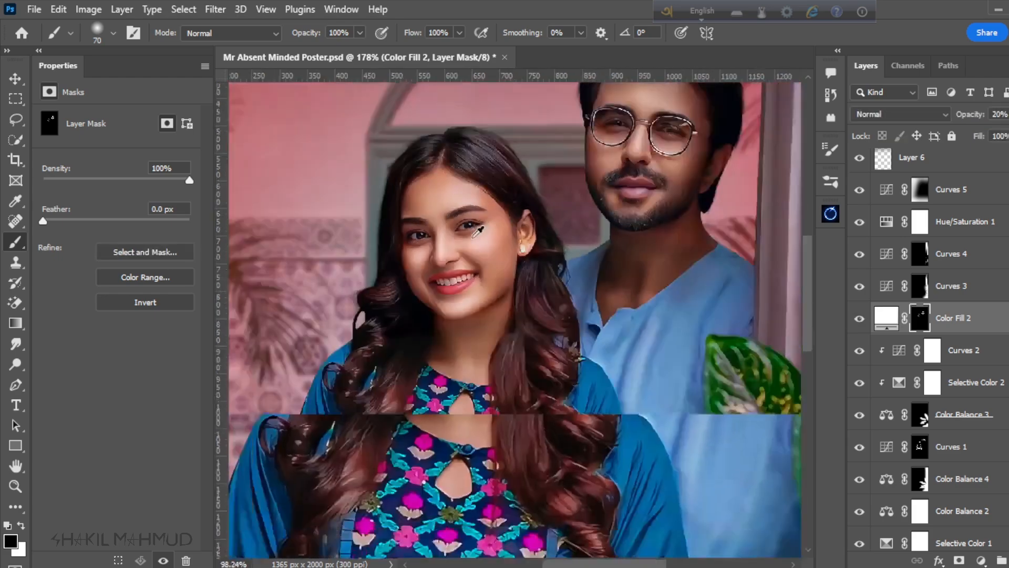
{"action": "scroll", "coordinate": [561, 305], "scroll_direction": "up", "scroll_amount": 3}
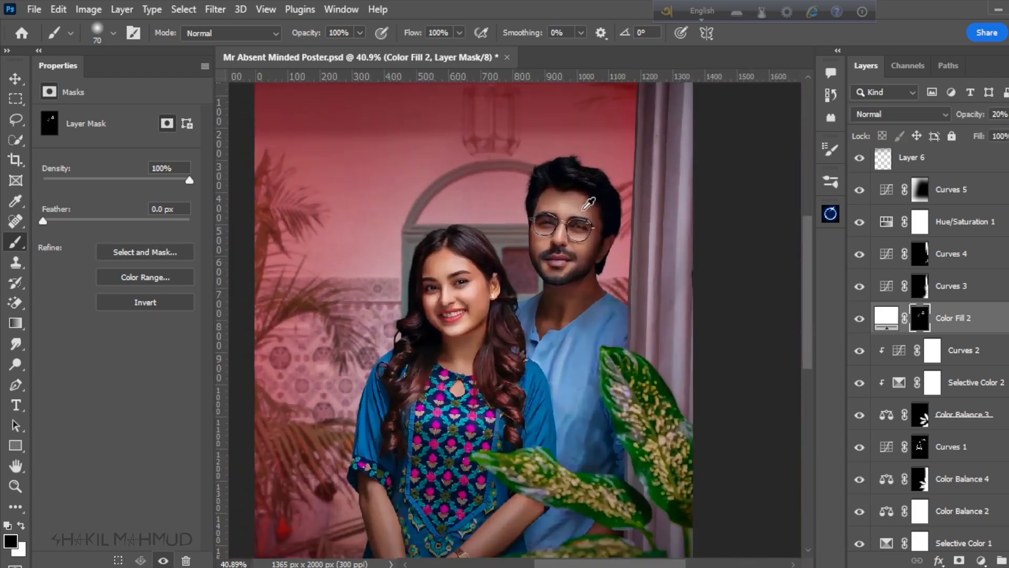
{"action": "scroll", "coordinate": [549, 234], "scroll_direction": "down", "scroll_amount": 2}
{"action": "scroll", "coordinate": [545, 242], "scroll_direction": "up", "scroll_amount": 2}
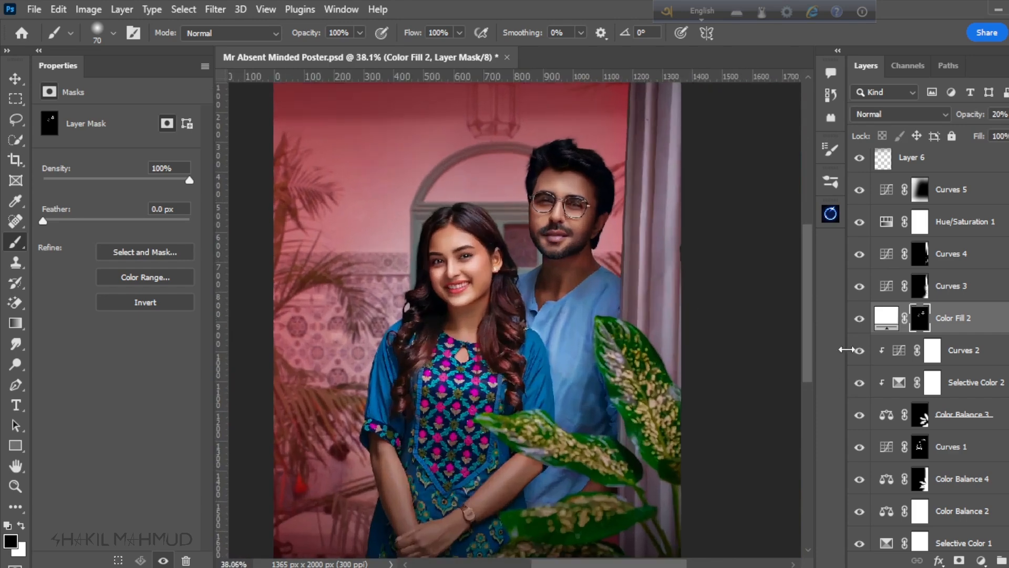
{"action": "left_click", "coordinate": [861, 320]}
{"action": "scroll", "coordinate": [465, 225], "scroll_direction": "down", "scroll_amount": 2}
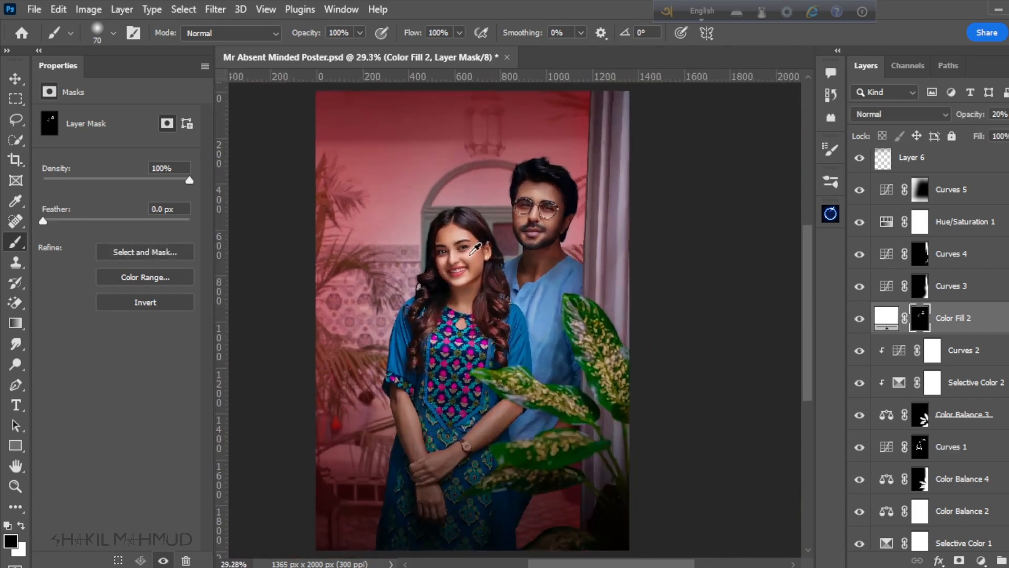
Step: Save the poster document
{"action": "key", "text": "ctrl+s"}
{"action": "scroll", "coordinate": [578, 326], "scroll_direction": "down", "scroll_amount": 1}
{"action": "scroll", "coordinate": [1002, 315], "scroll_direction": "up", "scroll_amount": 2}
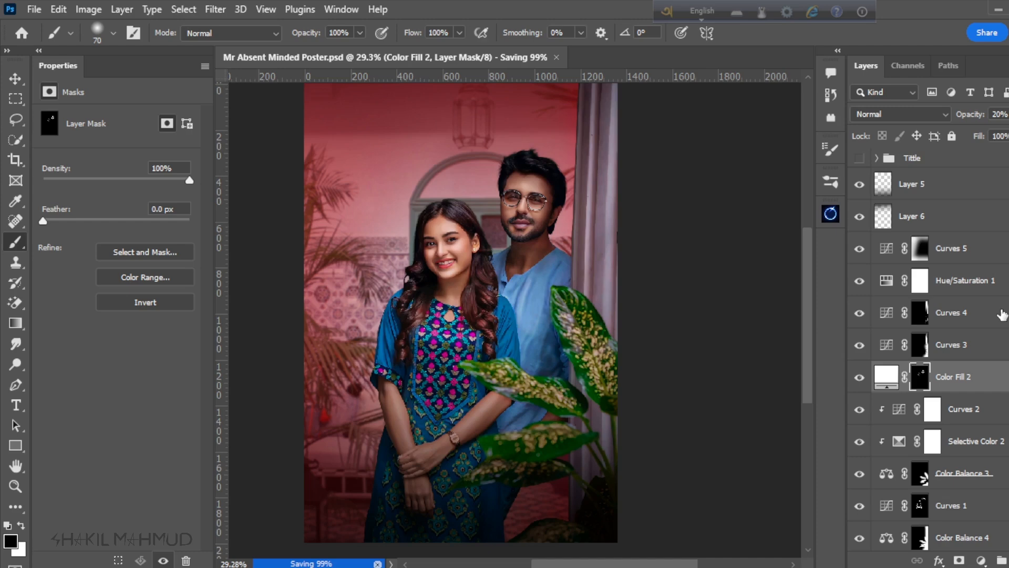
Step: Stamp all visible layers into a new layer above Layer 5 and convert it to a smart object
{"action": "left_click", "coordinate": [947, 194]}
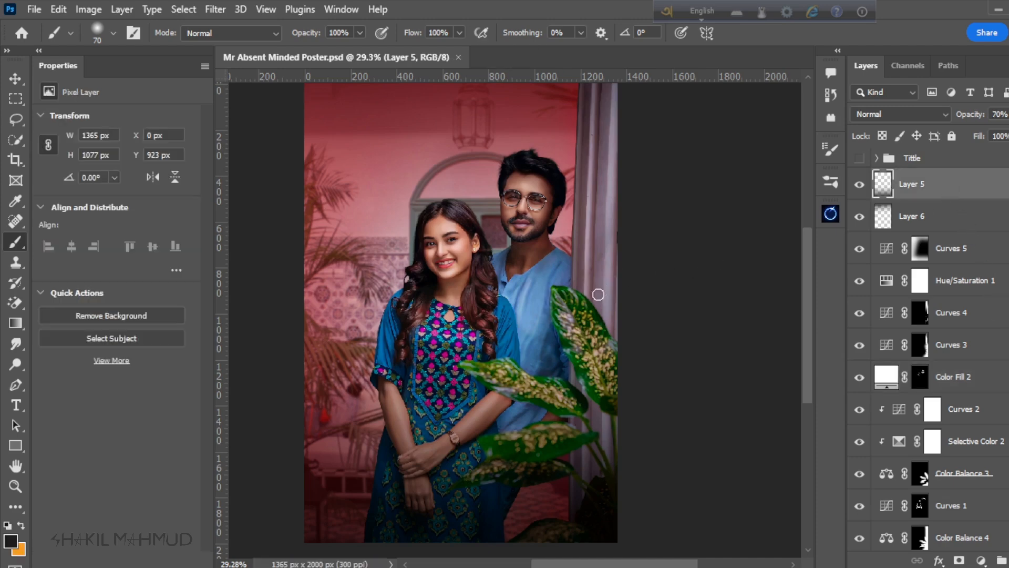
{"action": "key", "text": "ctrl+shift+alt+e"}
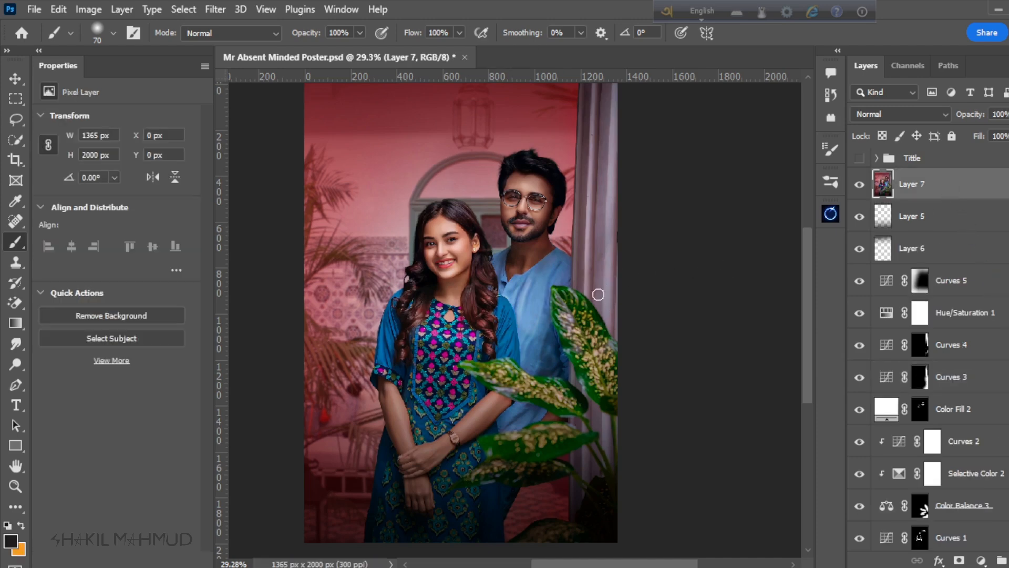
{"action": "right_click", "coordinate": [938, 176]}
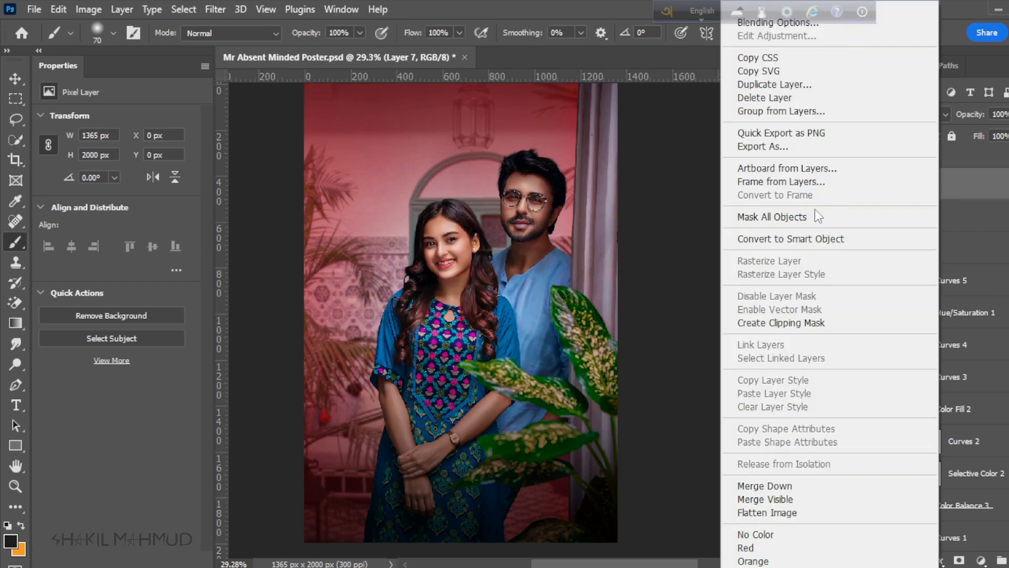
{"action": "left_click", "coordinate": [804, 236]}
{"action": "scroll", "coordinate": [498, 301], "scroll_direction": "down", "scroll_amount": 4}
{"action": "scroll", "coordinate": [525, 334], "scroll_direction": "up", "scroll_amount": 3}
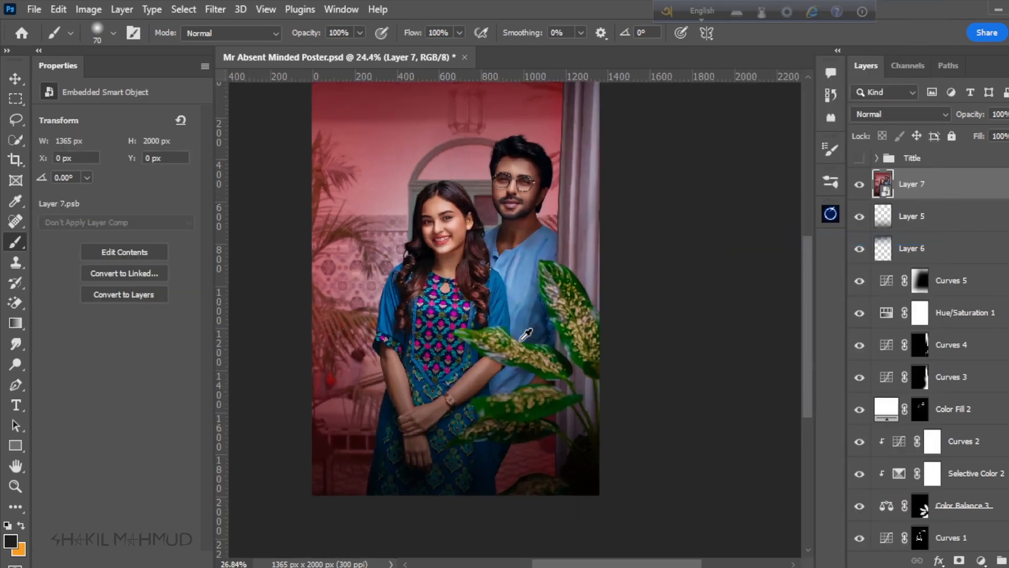
Step: Start the Camera Raw Filter on the stamped layer and set Sharpening to 21, Noise Reduction to 0 and Color Noise Reduction to 10
{"action": "left_click", "coordinate": [214, 9]}
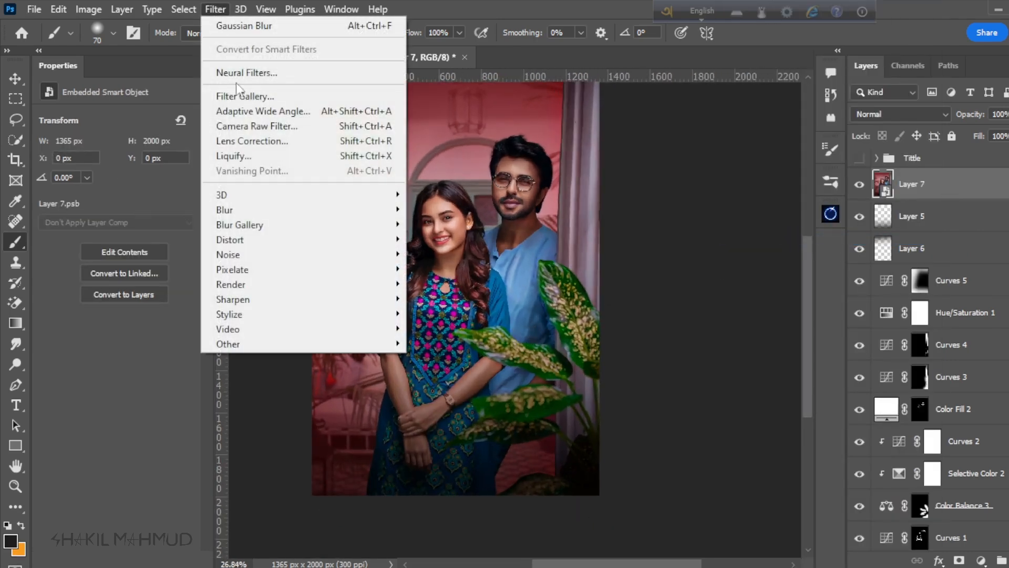
{"action": "left_click", "coordinate": [250, 130]}
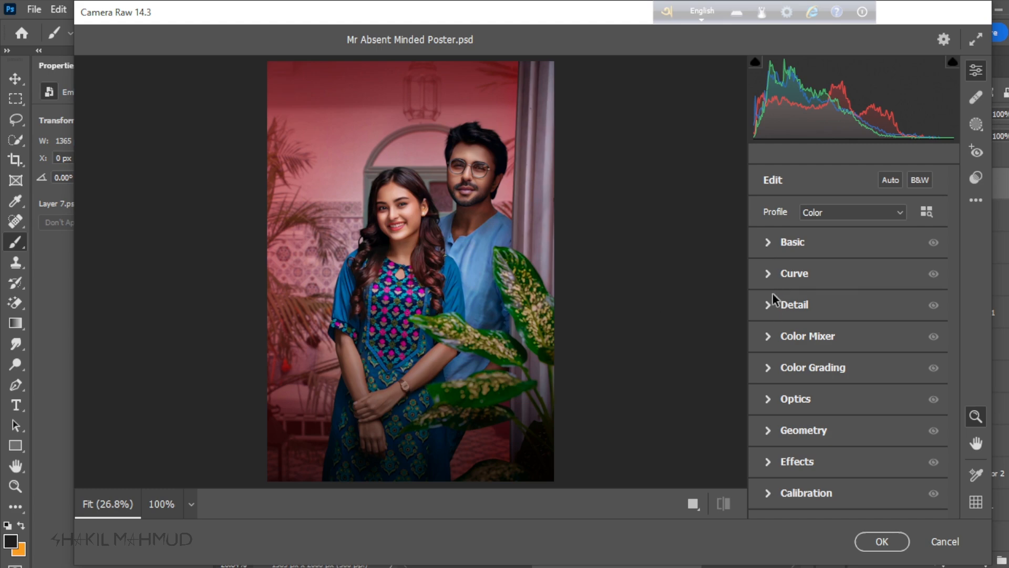
{"action": "left_click", "coordinate": [771, 308]}
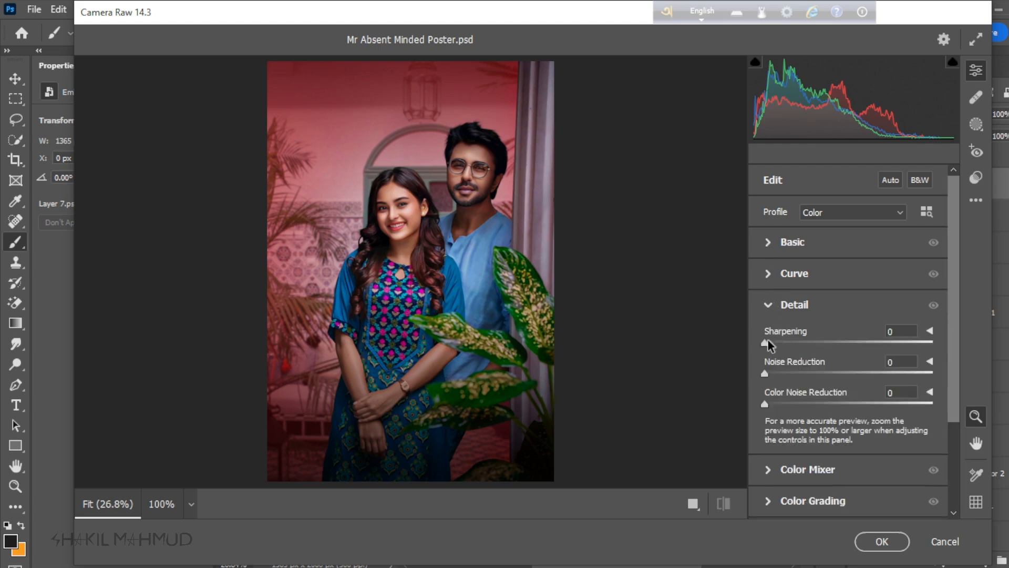
{"action": "left_click_drag", "start_coordinate": [765, 342], "coordinate": [788, 342]}
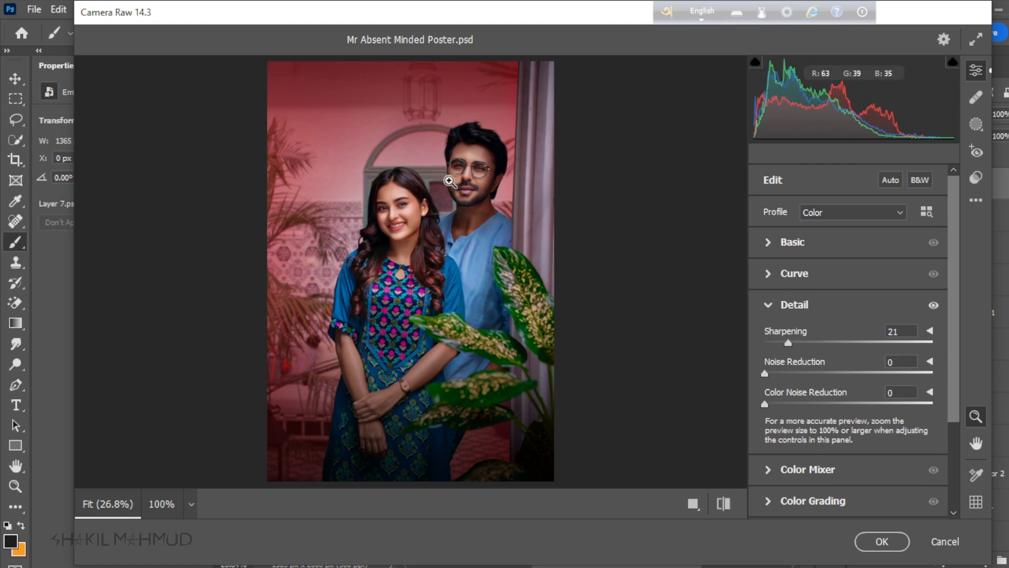
{"action": "left_click", "coordinate": [472, 187]}
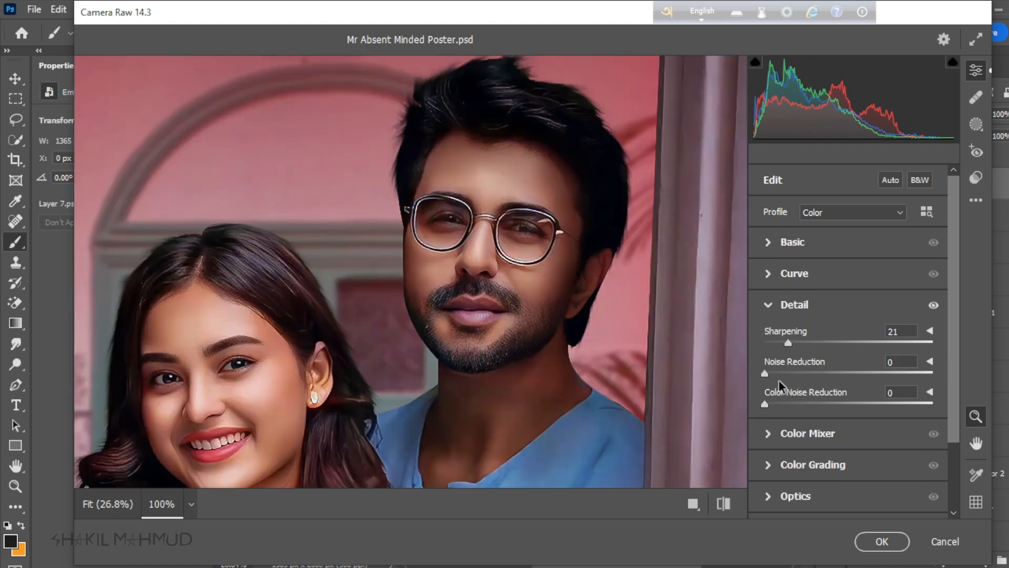
{"action": "left_click_drag", "start_coordinate": [814, 368], "coordinate": [758, 371]}
{"action": "left_click_drag", "start_coordinate": [773, 405], "coordinate": [808, 406]}
{"action": "left_click", "coordinate": [768, 304]}
Step: Set the Basic tones to Contrast -1, Highlights +3, Shadows -12, Whites +3 and Blacks -7, keeping Exposure at 0.00
{"action": "left_click", "coordinate": [766, 243]}
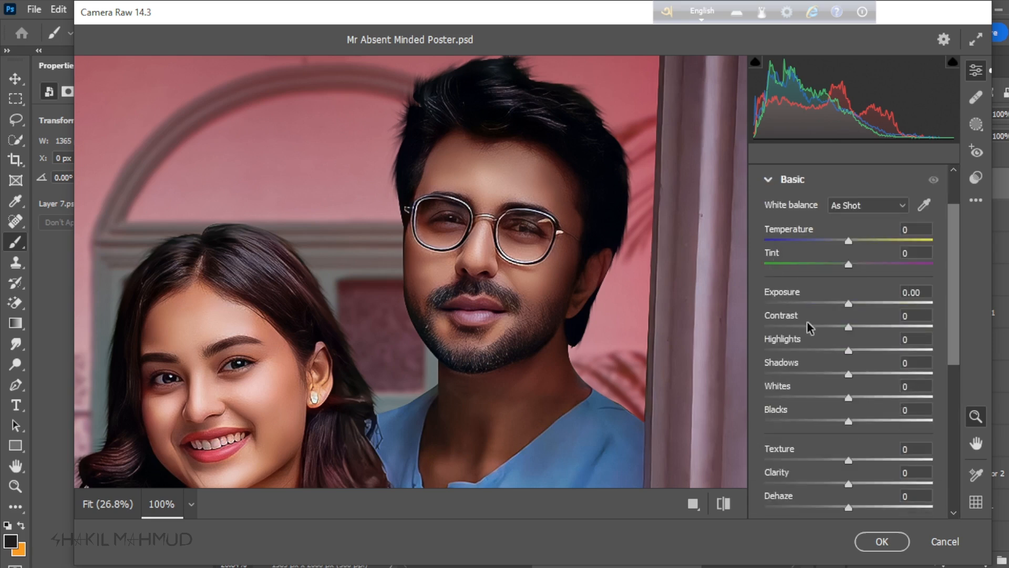
{"action": "left_click_drag", "start_coordinate": [849, 306], "coordinate": [847, 307]}
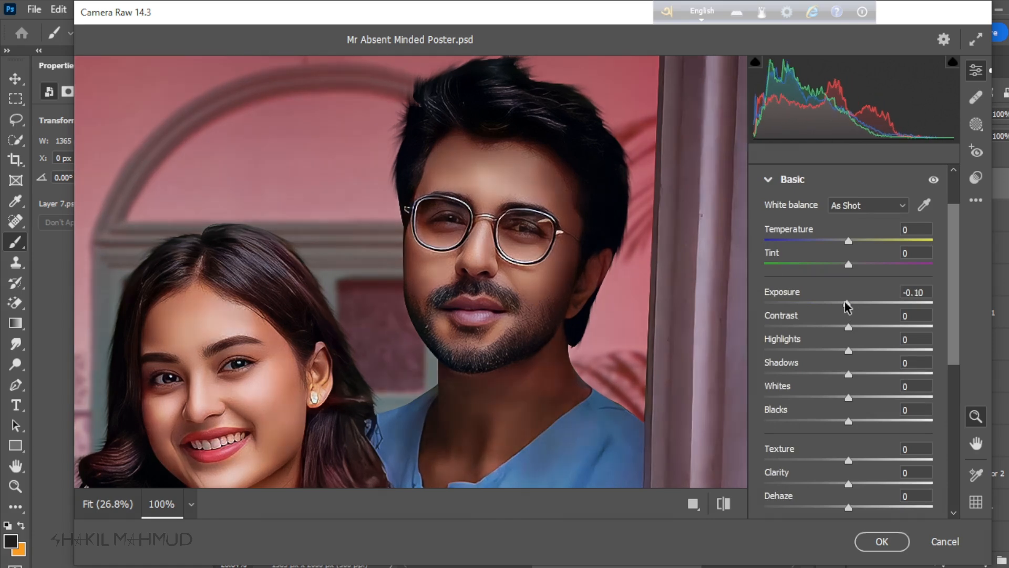
{"action": "double_click", "coordinate": [847, 304]}
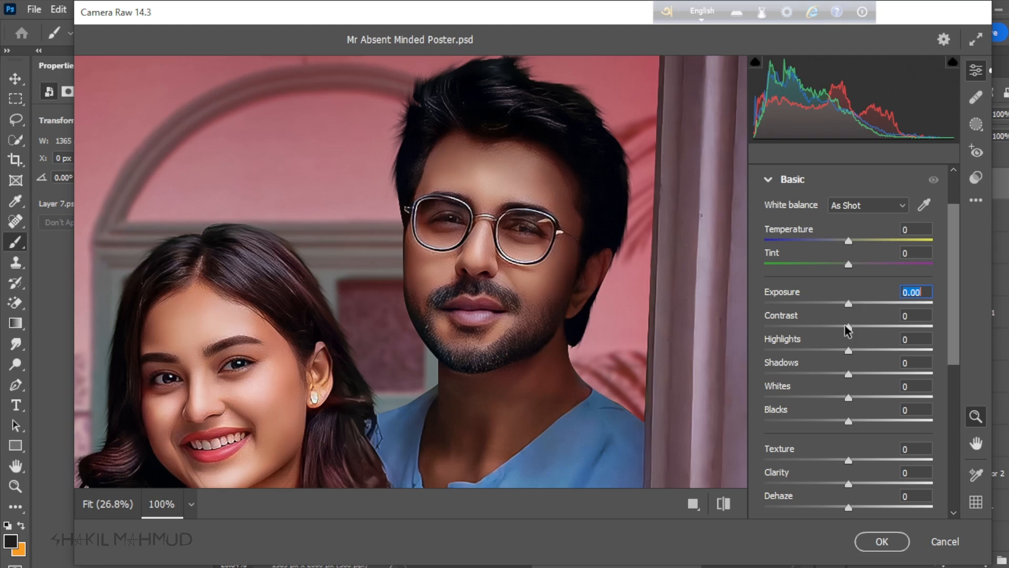
{"action": "mouse_move", "coordinate": [847, 330]}
{"action": "left_mouse_down"}
{"action": "mouse_move", "coordinate": [834, 331]}
{"action": "mouse_move", "coordinate": [845, 331]}
{"action": "left_mouse_up"}
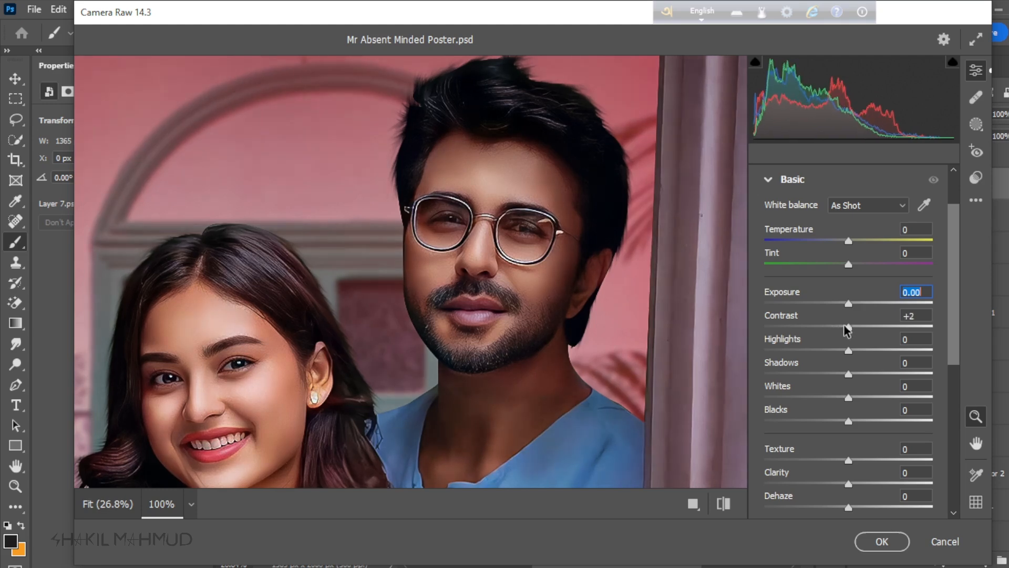
{"action": "left_click", "coordinate": [191, 503]}
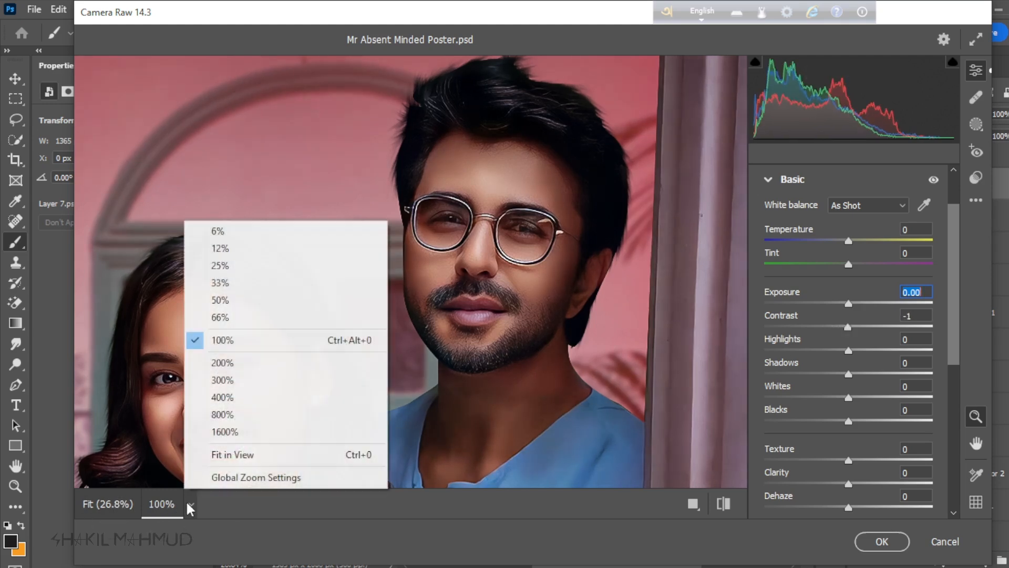
{"action": "left_click", "coordinate": [234, 453]}
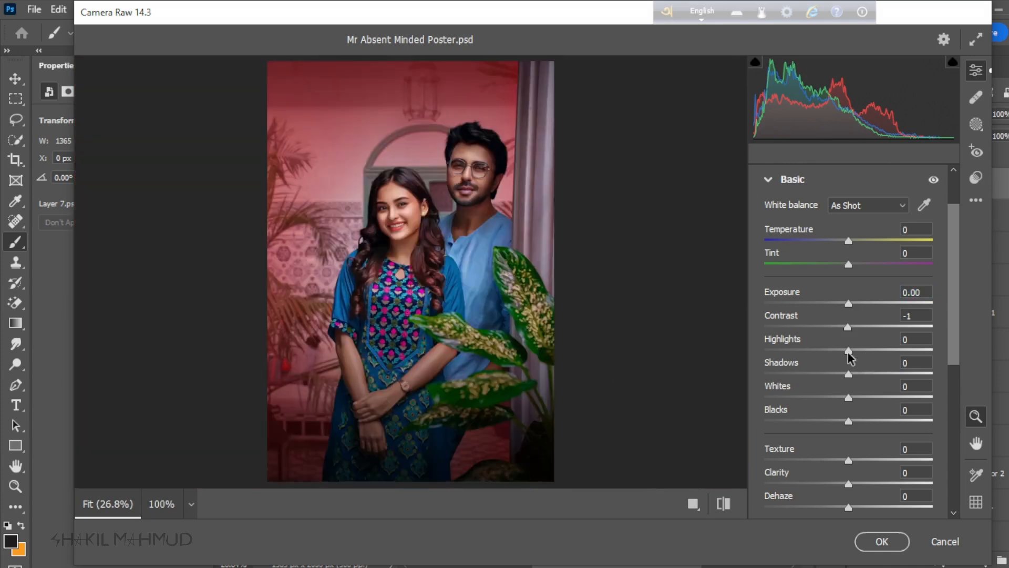
{"action": "left_click_drag", "start_coordinate": [848, 352], "coordinate": [846, 423]}
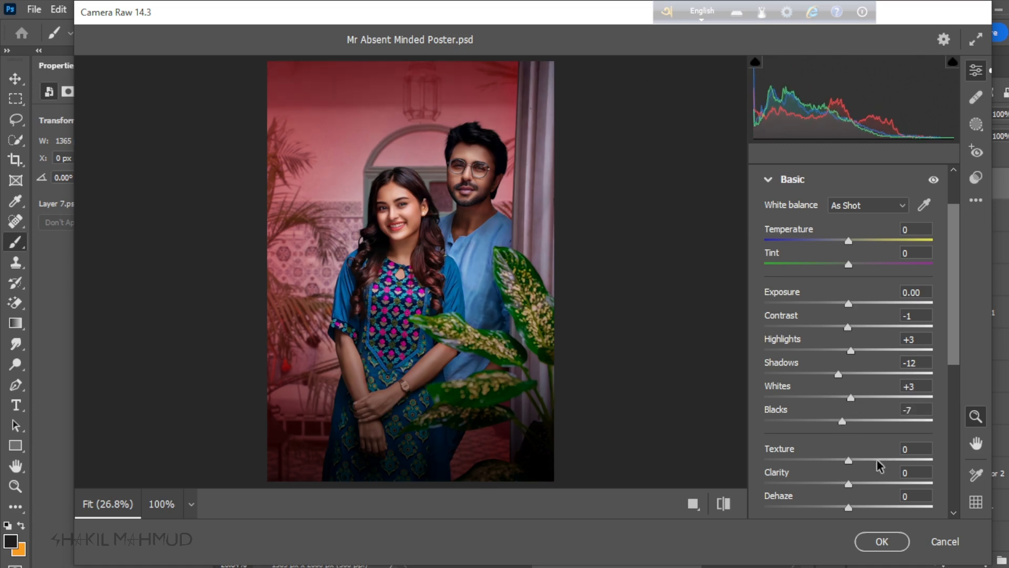
Step: Set Texture to +4, Clarity to +3 and Dehaze to +4, and compare the whole poster with the default settings
{"action": "left_click_drag", "start_coordinate": [850, 459], "coordinate": [853, 506]}
{"action": "left_click", "coordinate": [717, 503]}
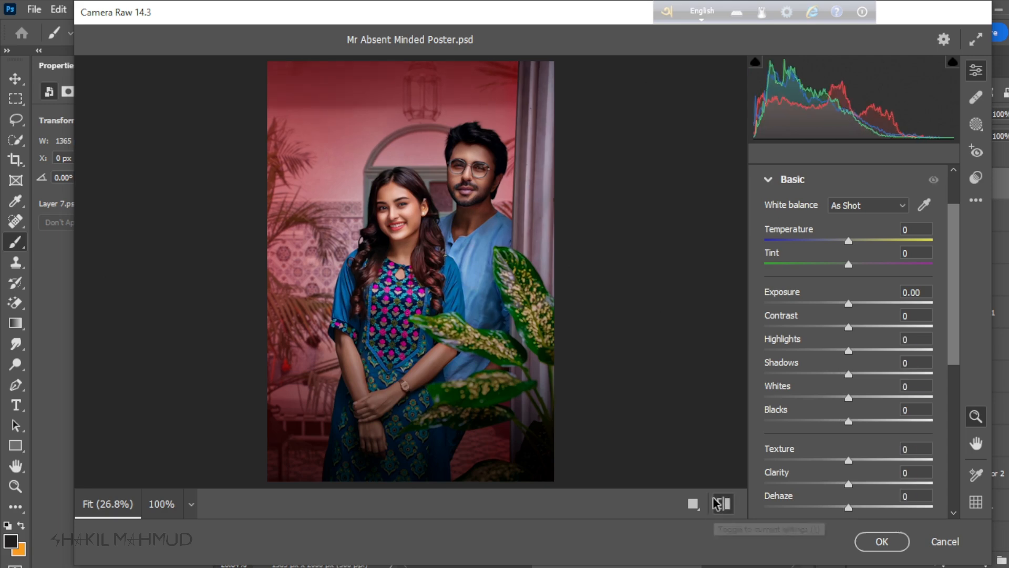
{"action": "left_click", "coordinate": [717, 504]}
{"action": "left_click", "coordinate": [717, 504]}
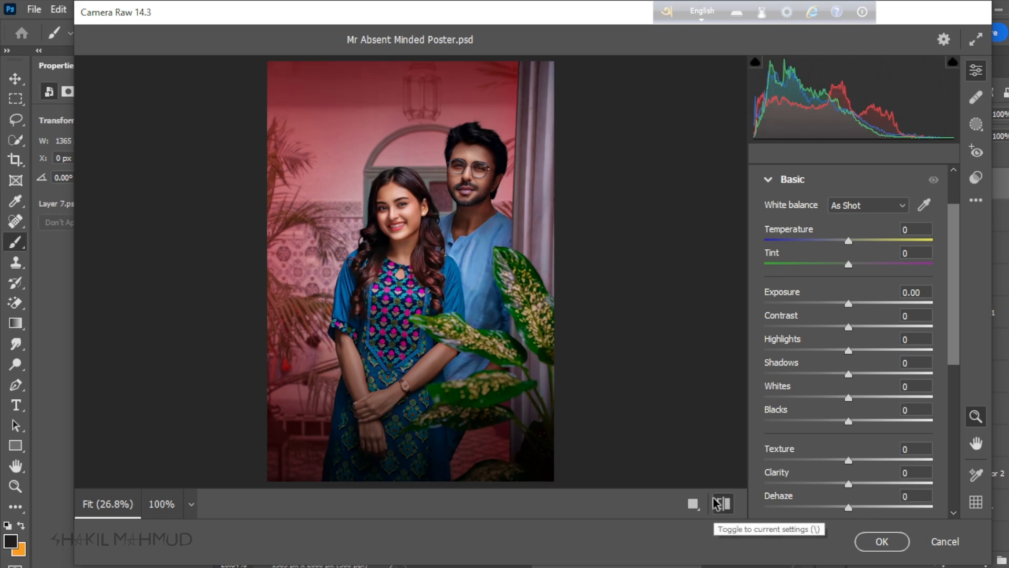
{"action": "left_click", "coordinate": [717, 504]}
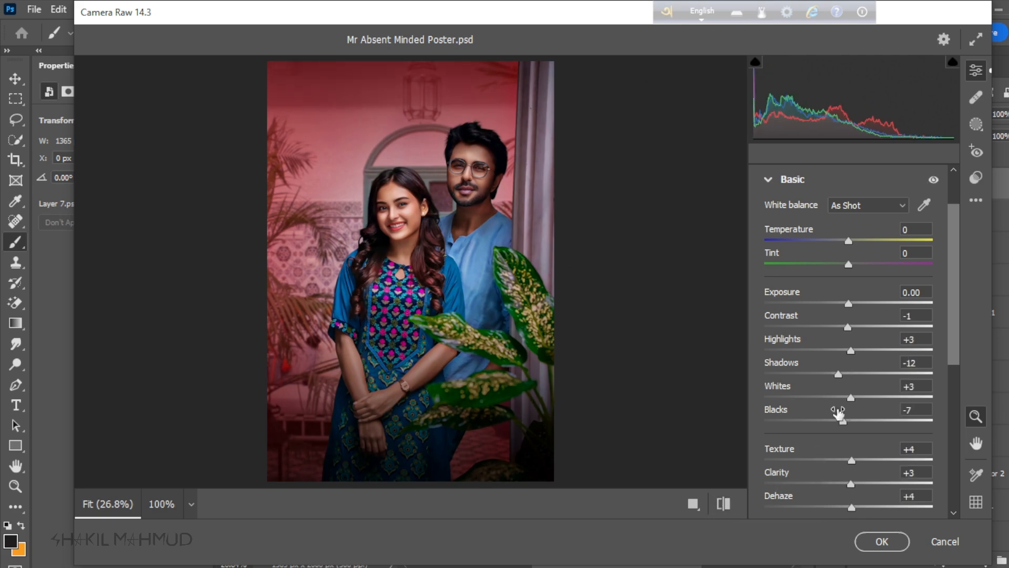
Step: Add an effects Vignetting of -12 with Highlight Priority style and compare the poster with the default settings
{"action": "scroll", "coordinate": [839, 413], "scroll_direction": "down", "scroll_amount": 5}
{"action": "scroll", "coordinate": [841, 469], "scroll_direction": "down", "scroll_amount": 1}
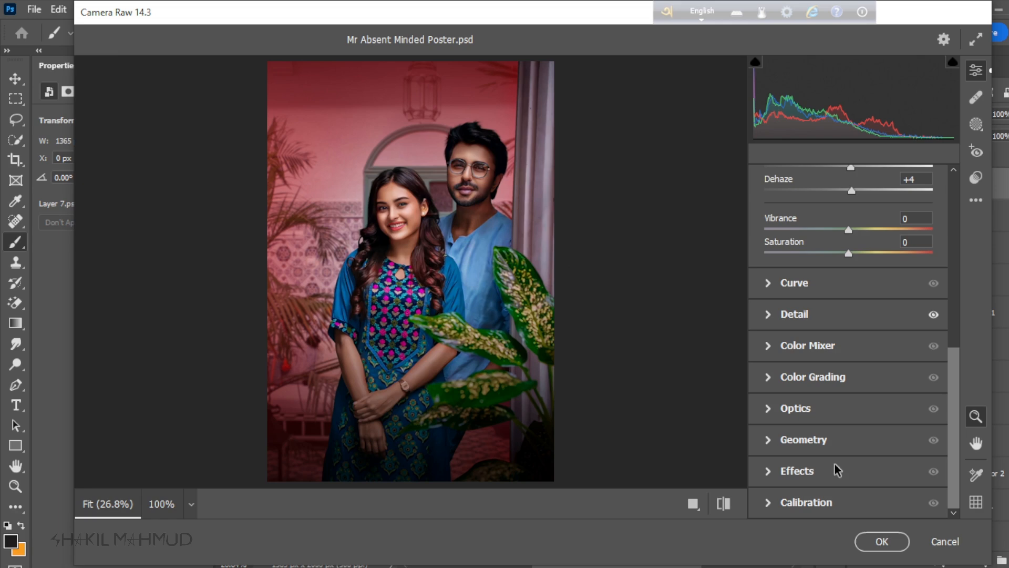
{"action": "left_click", "coordinate": [774, 475]}
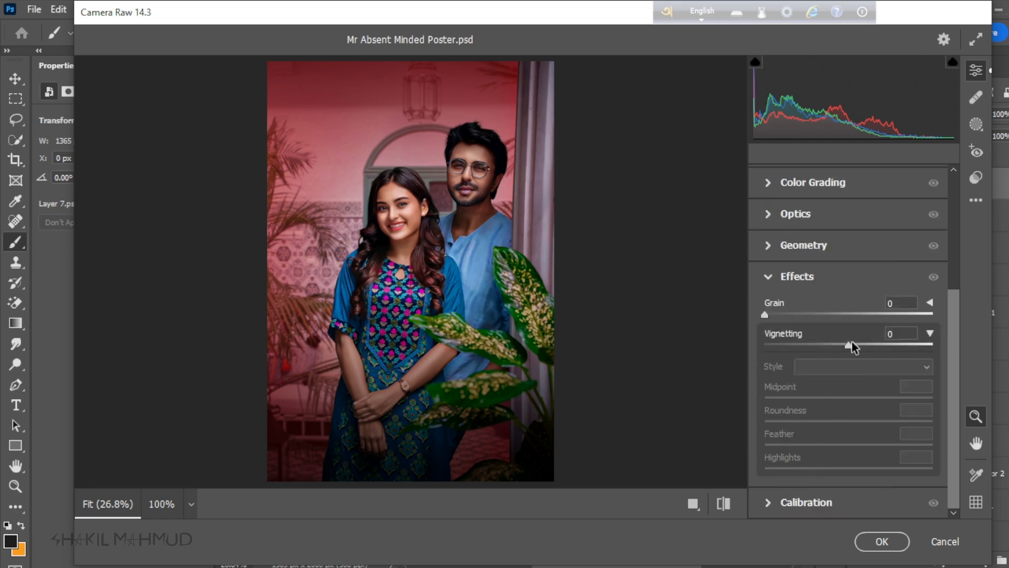
{"action": "left_click_drag", "start_coordinate": [852, 345], "coordinate": [841, 344]}
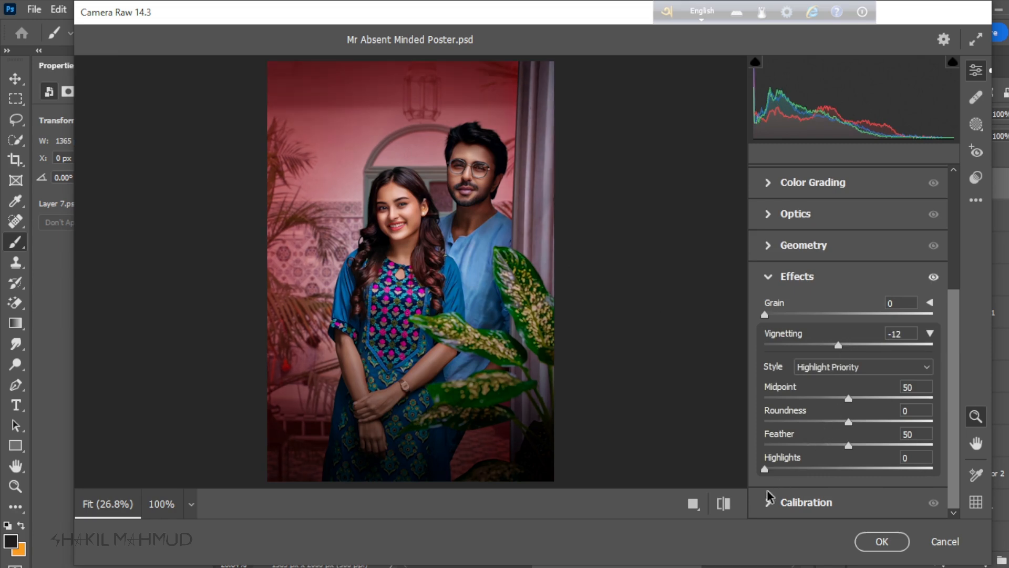
{"action": "left_click", "coordinate": [724, 505]}
{"action": "left_click", "coordinate": [724, 505]}
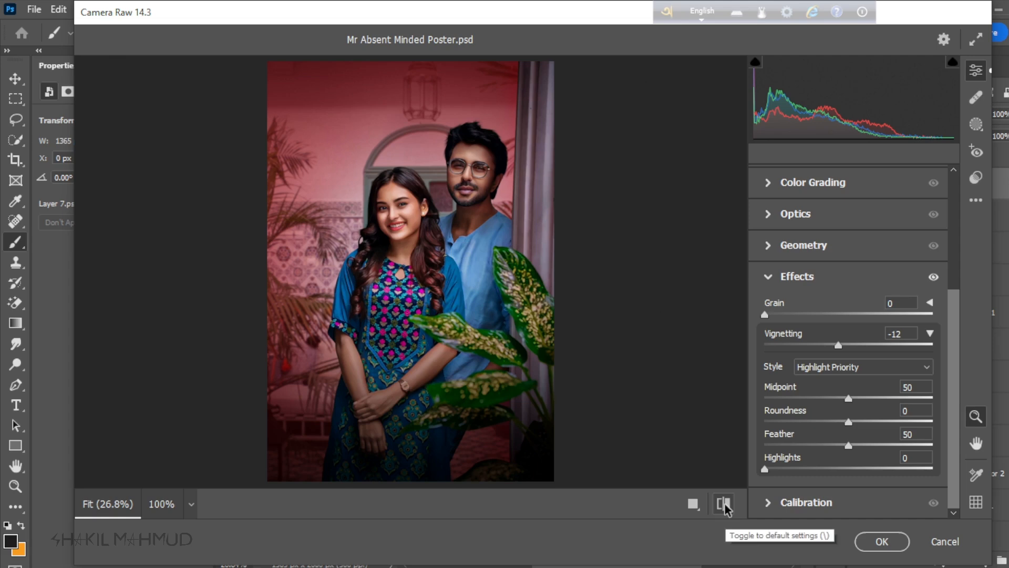
Step: Compare the couple's faces at 100% with and without the Camera Raw adjustments, and apply the filter to Layer 7
{"action": "left_click", "coordinate": [766, 283]}
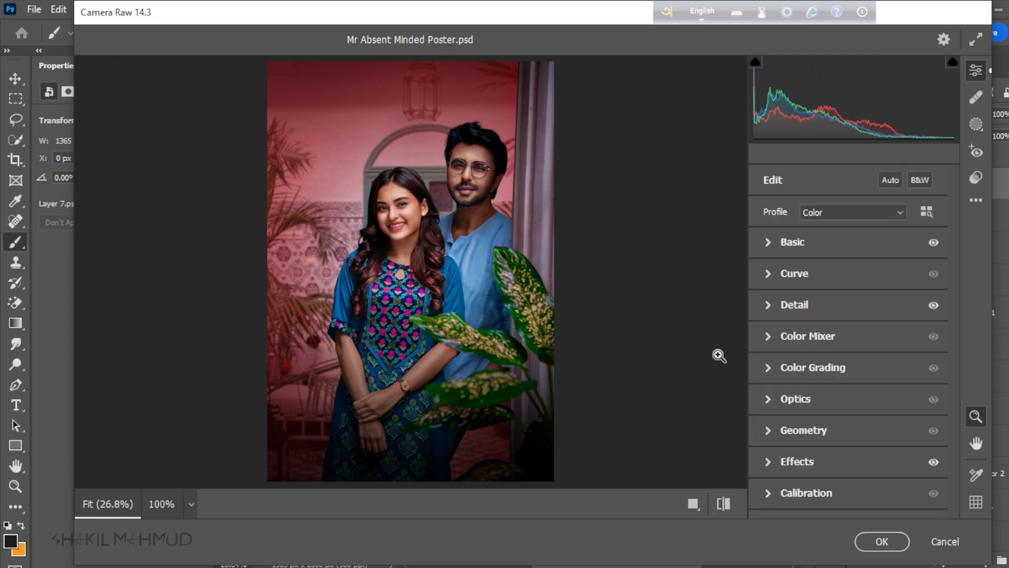
{"action": "left_click", "coordinate": [453, 161]}
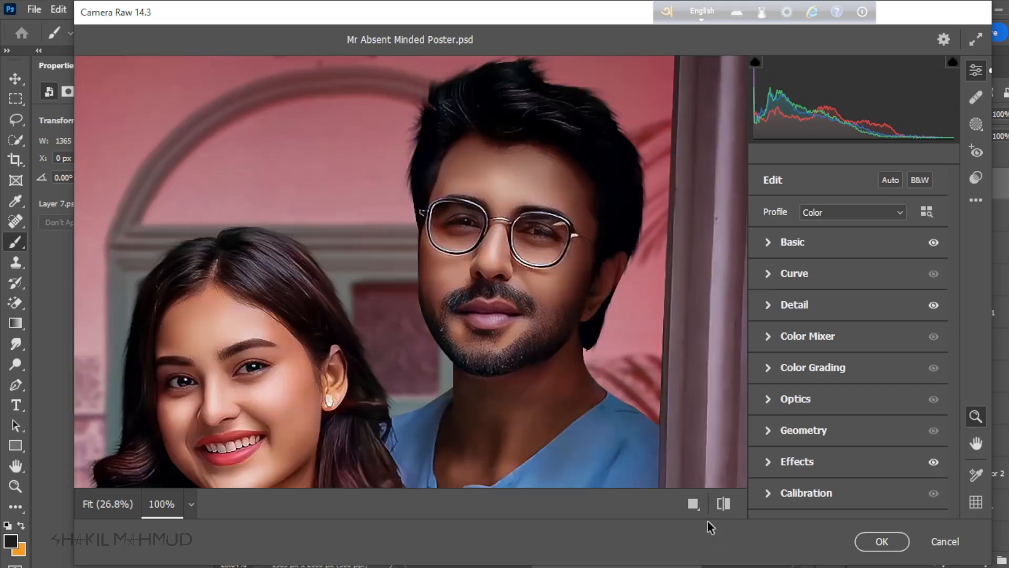
{"action": "left_click", "coordinate": [724, 503]}
{"action": "left_click", "coordinate": [724, 504]}
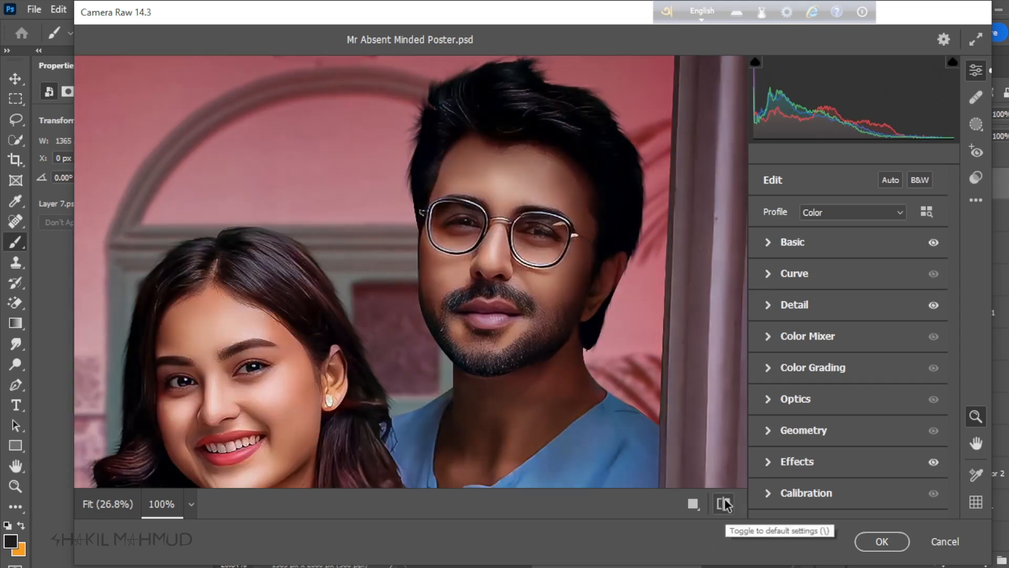
{"action": "left_click", "coordinate": [724, 504]}
{"action": "left_click", "coordinate": [725, 503]}
{"action": "left_click", "coordinate": [724, 504]}
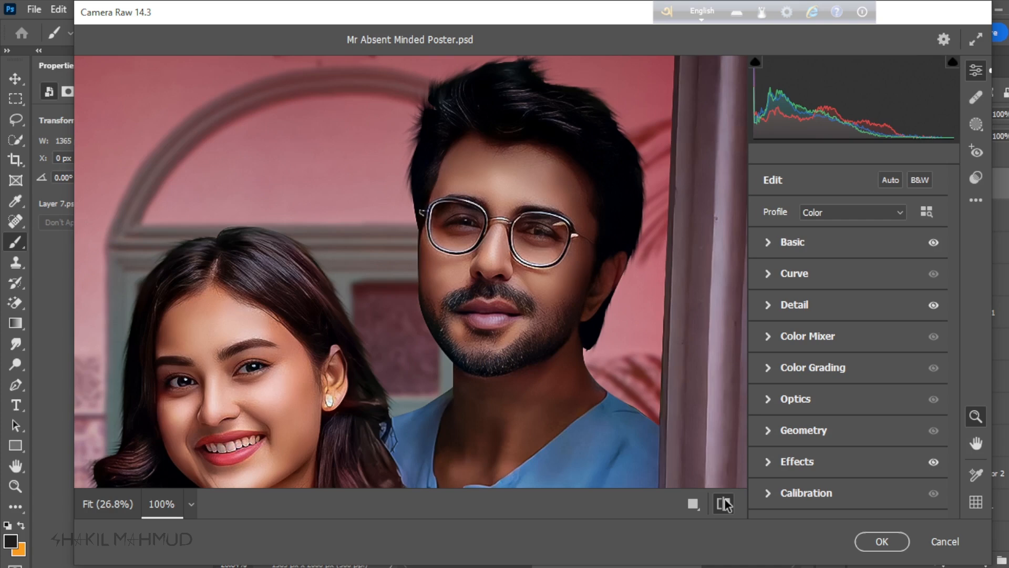
{"action": "left_click", "coordinate": [724, 504]}
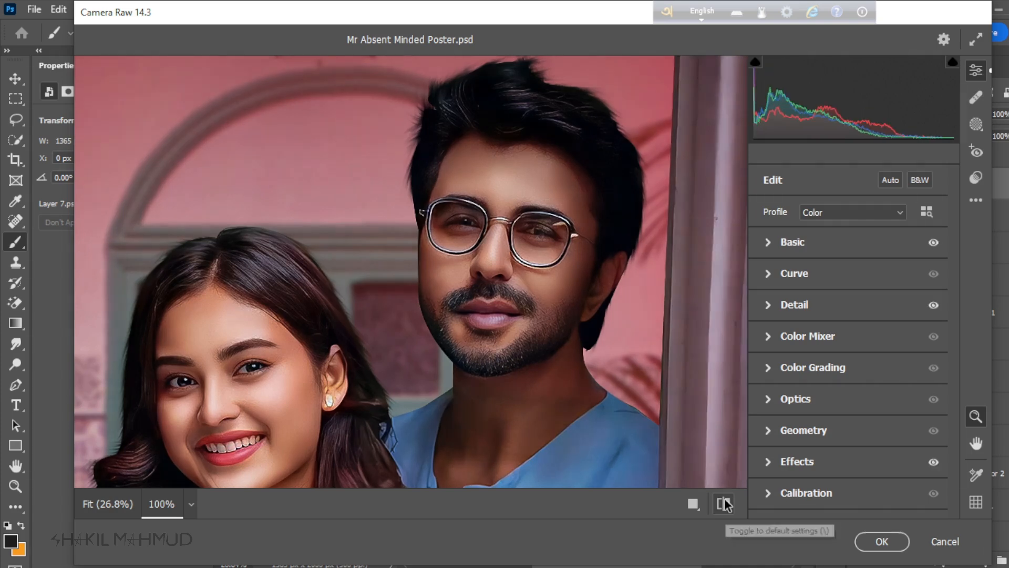
{"action": "left_click", "coordinate": [881, 544]}
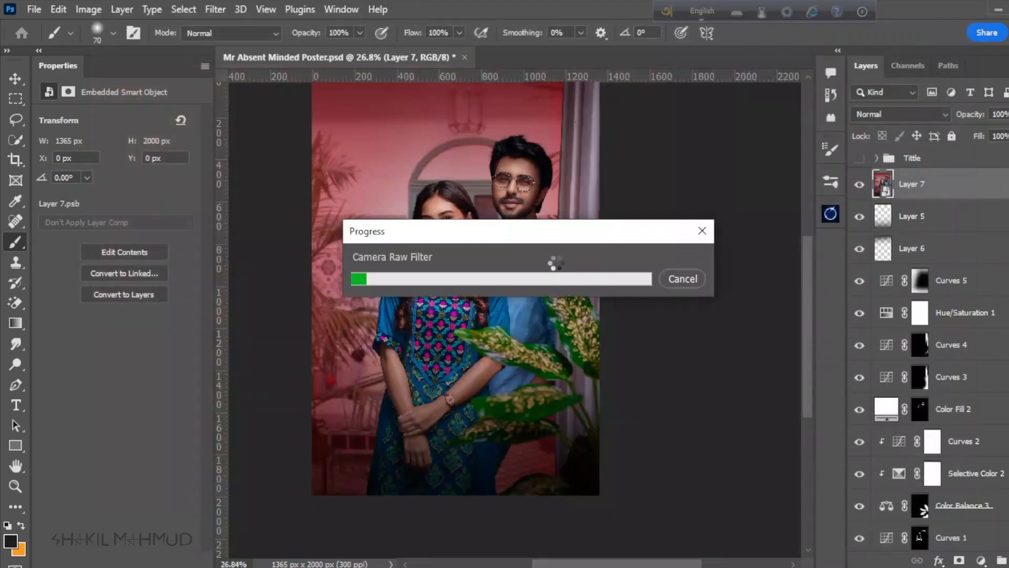
Step: Show the Tittle group over the filtered artwork and save the poster document
{"action": "scroll", "coordinate": [518, 275], "scroll_direction": "down", "scroll_amount": 2}
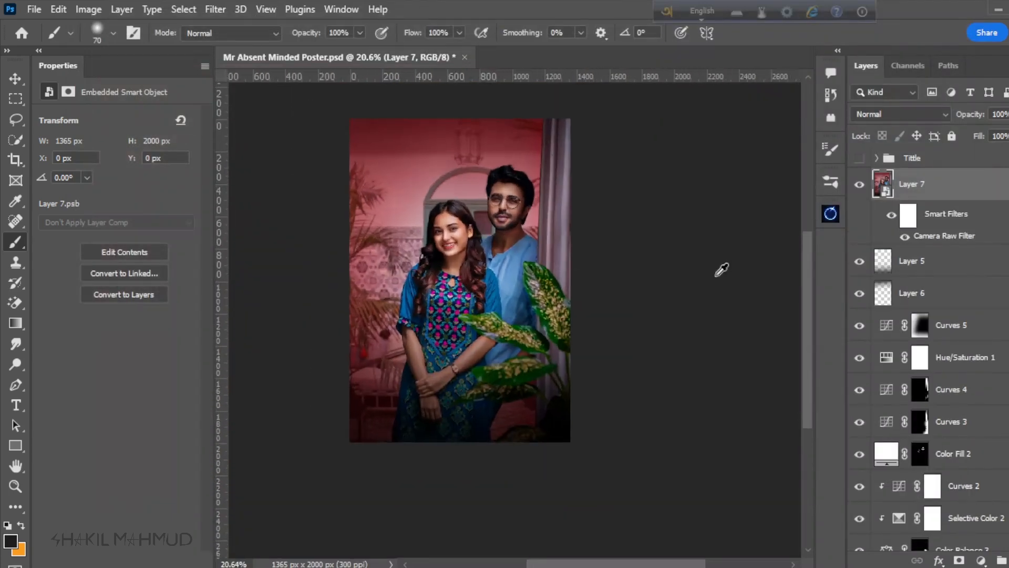
{"action": "left_click", "coordinate": [860, 159]}
{"action": "scroll", "coordinate": [476, 231], "scroll_direction": "up", "scroll_amount": 2}
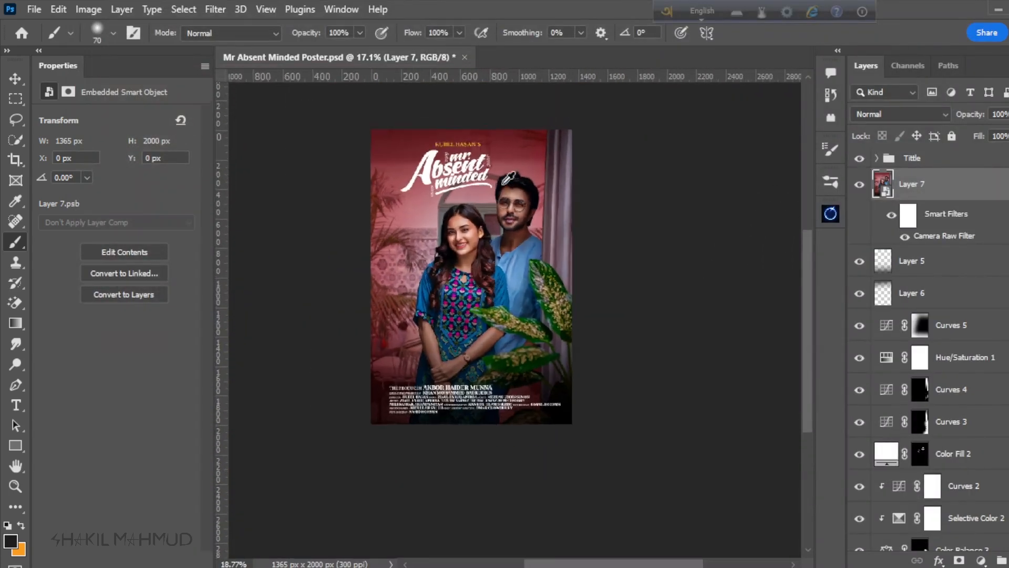
{"action": "key", "text": "v"}
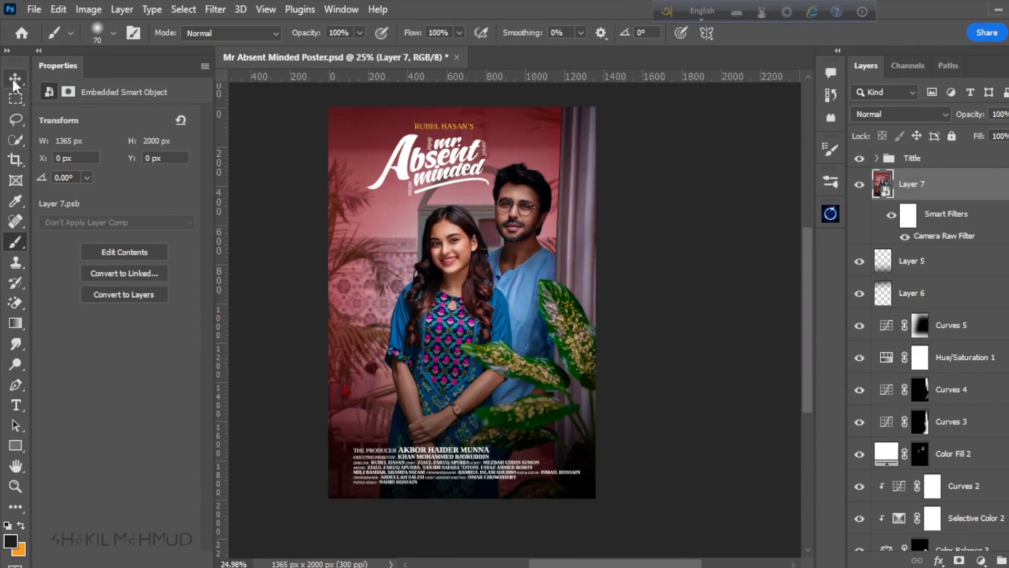
{"action": "scroll", "coordinate": [531, 399], "scroll_direction": "up", "scroll_amount": 1}
{"action": "key", "text": "ctrl+s"}
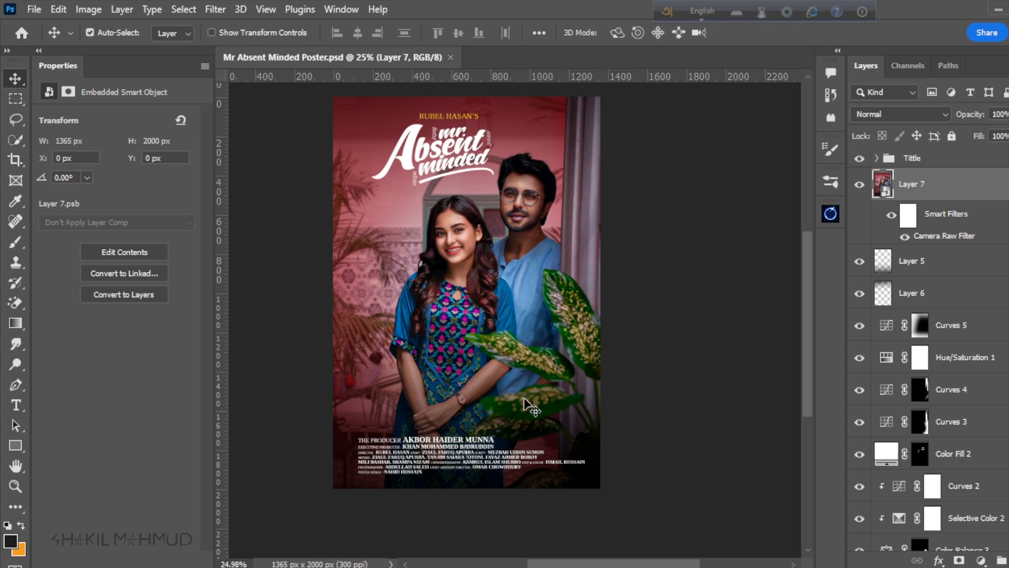
{"action": "scroll", "coordinate": [527, 267], "scroll_direction": "down", "scroll_amount": 3}
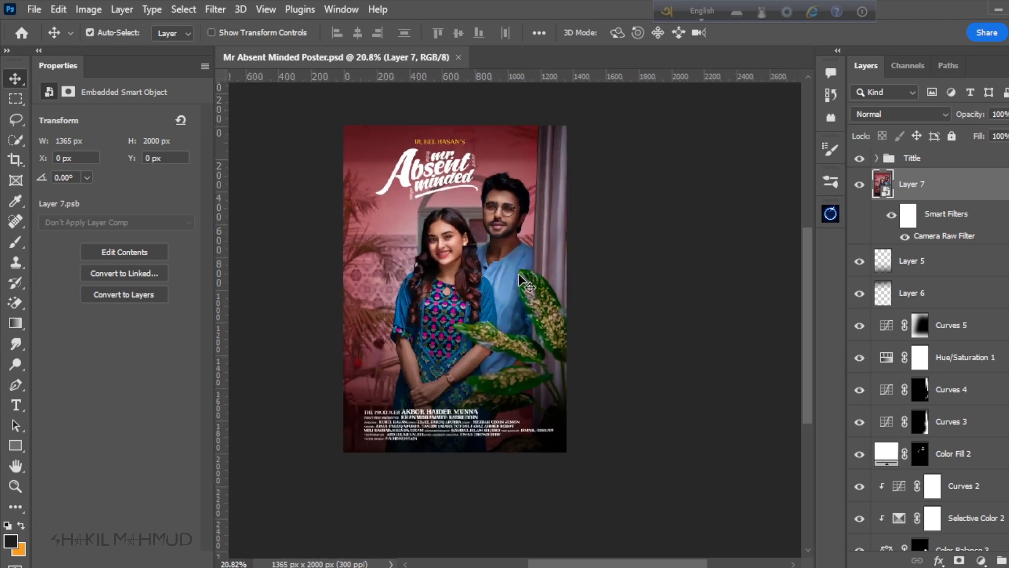
{"action": "scroll", "coordinate": [519, 274], "scroll_direction": "down", "scroll_amount": 2}
{"action": "scroll", "coordinate": [489, 270], "scroll_direction": "up", "scroll_amount": 2}
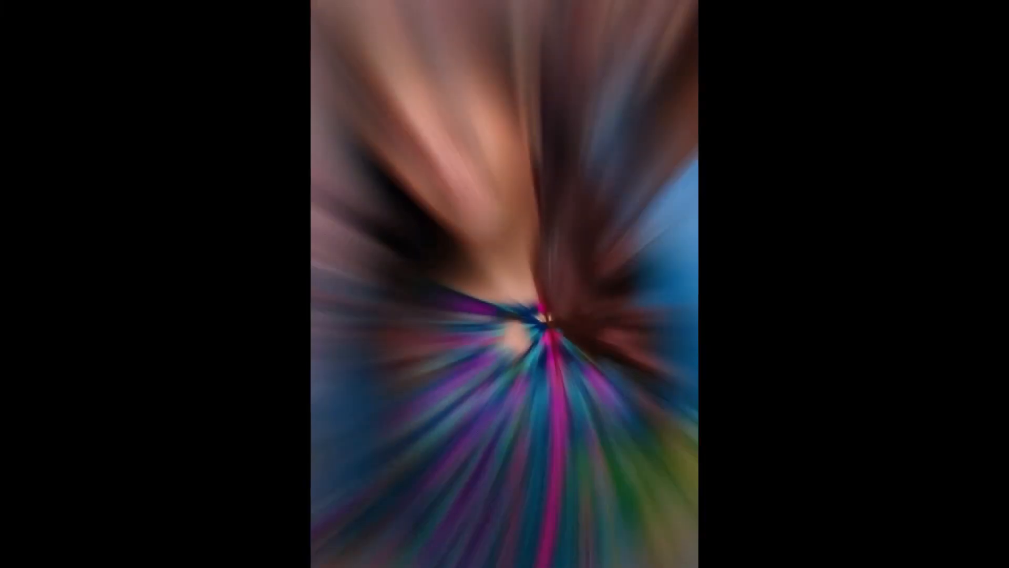